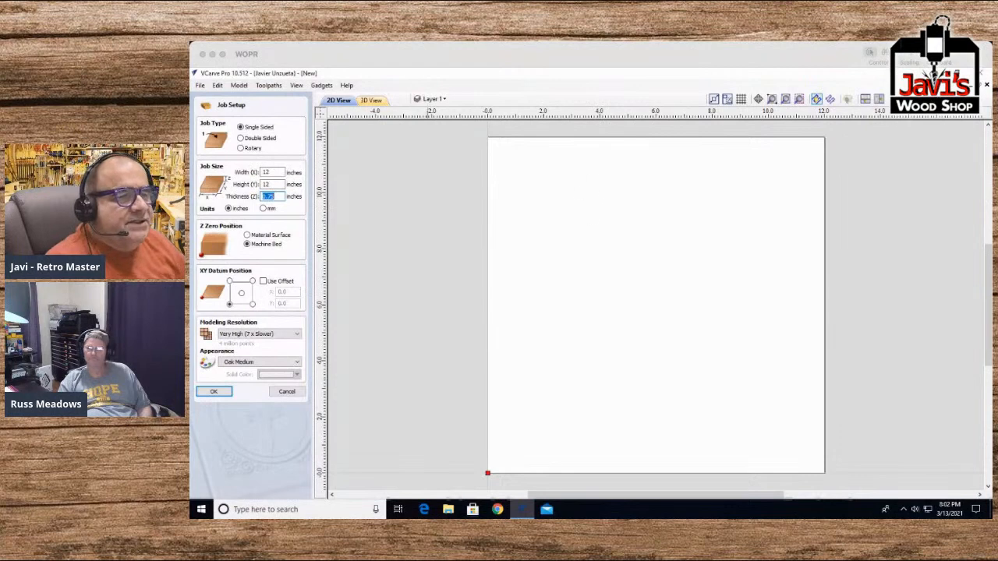
Step: Create a single-sided 12 x 12 inch job, 0.75 inches thick, with Z zero at the machine bed
left_click(220, 392)
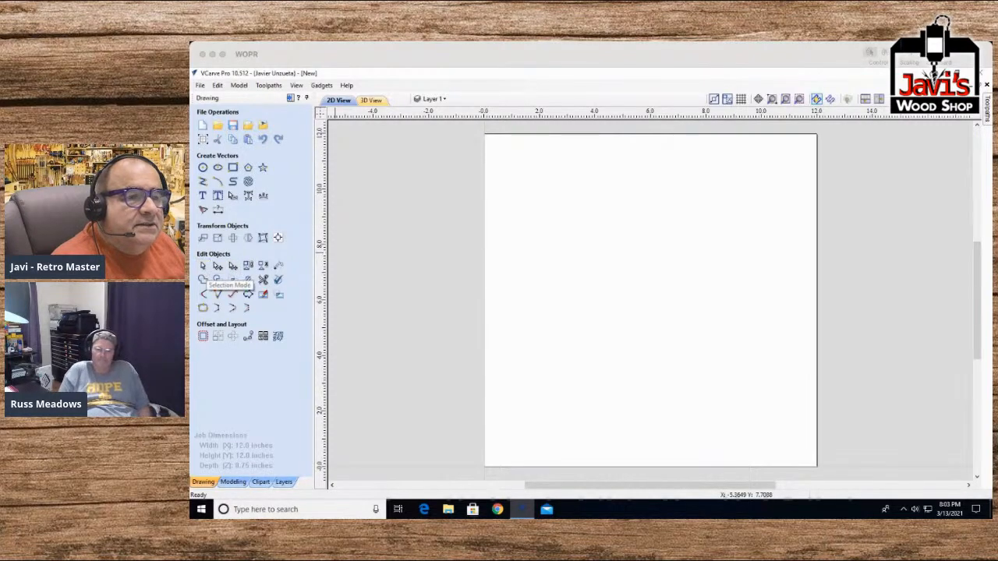
Step: Draw a trial smooth S-shaped curve about 7.3 by 5.5 inches on the job, and delete it
left_click(233, 182)
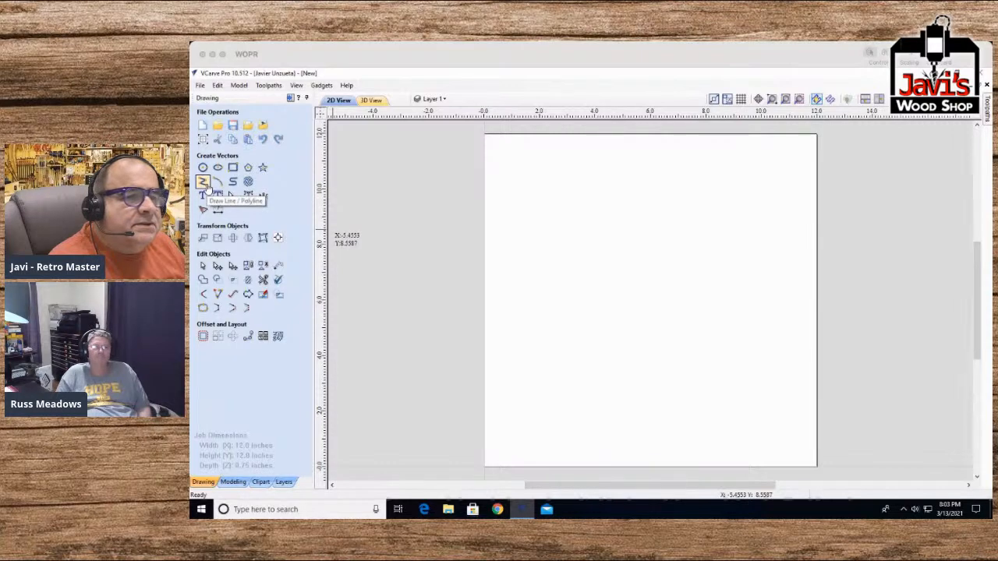
left_click(598, 178)
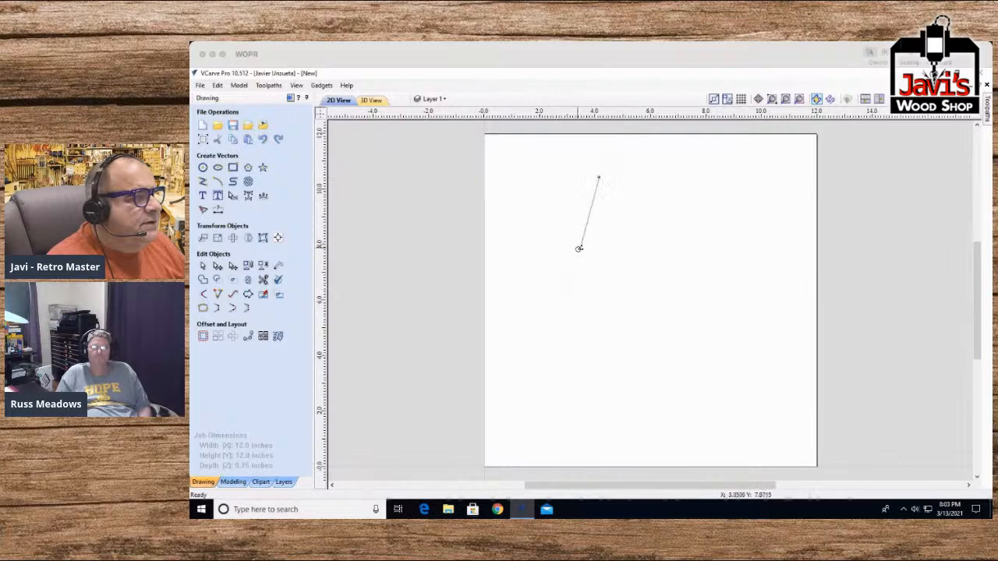
mouse_move(579, 248)
left_mouse_down()
mouse_move(632, 251)
mouse_move(757, 211)
left_mouse_up()
left_click(717, 312)
left_click(567, 328)
right_click(566, 323)
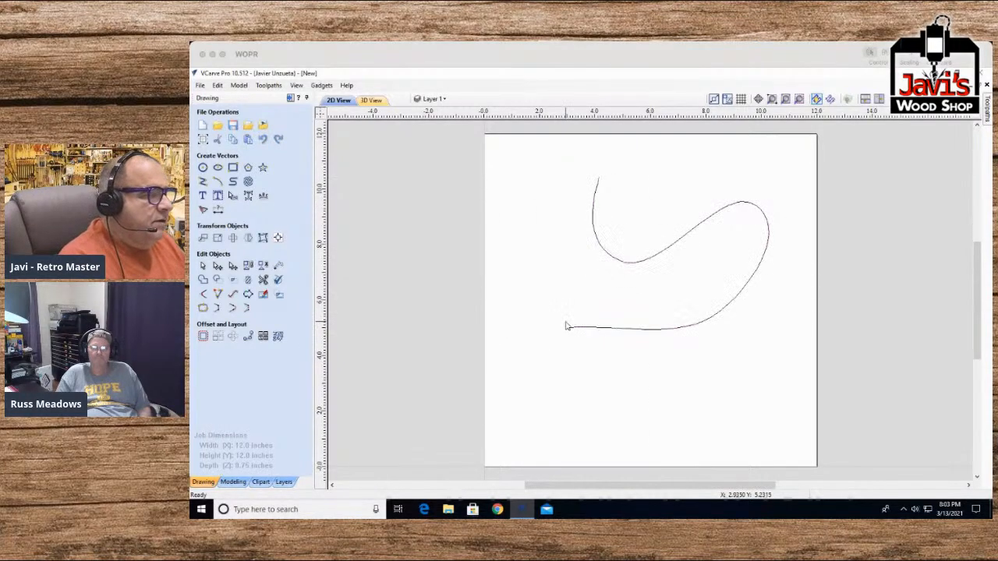
left_click(603, 251)
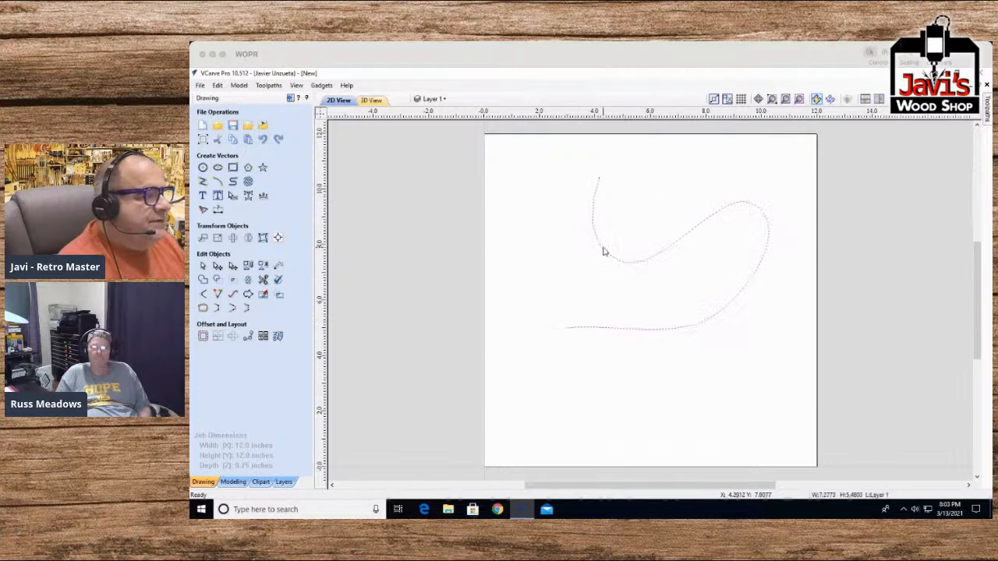
key("Delete")
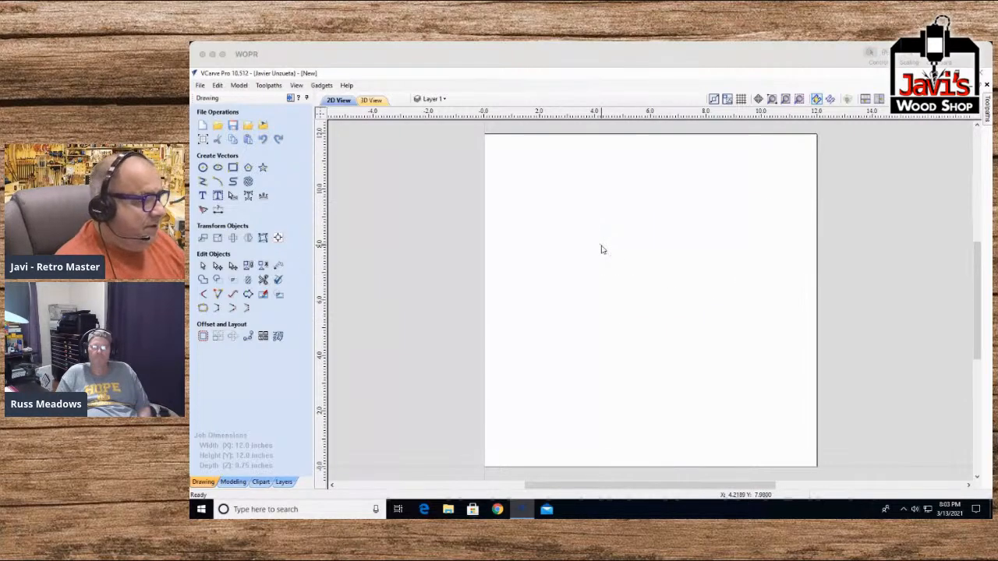
left_click(202, 182)
left_click(549, 223)
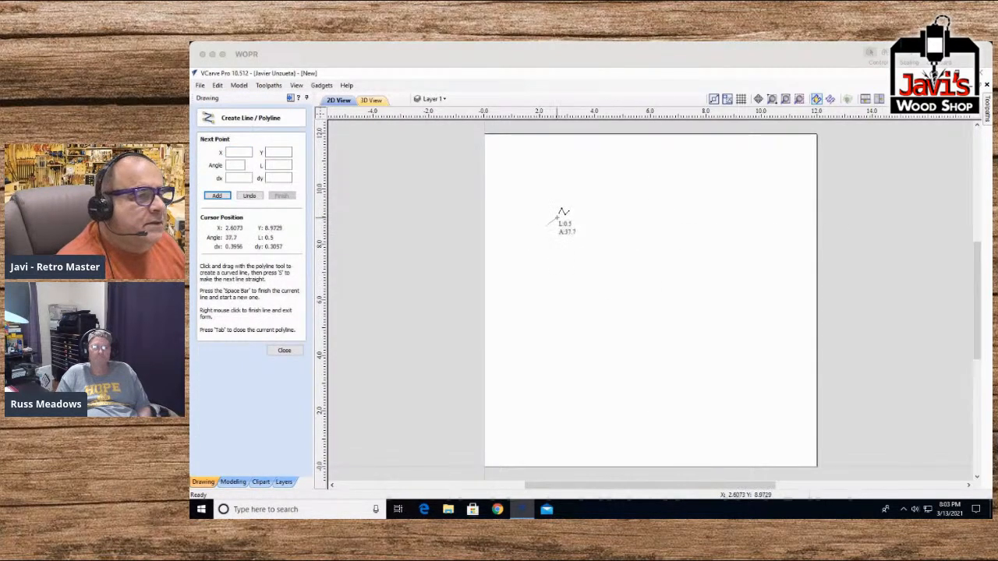
key("Escape")
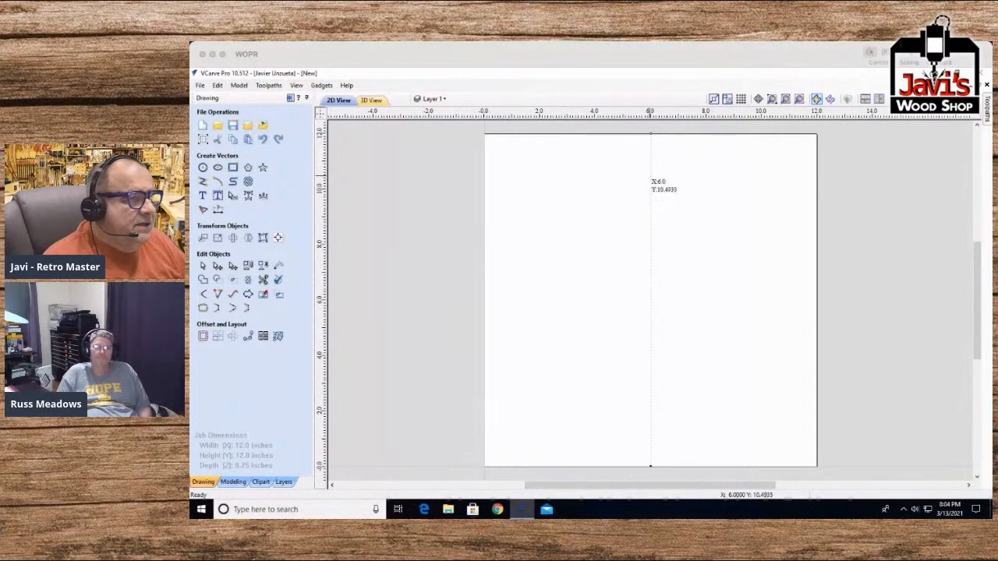
Step: Draw a short horizontal line about 0.3 inches long near the job's top centre, and delete it
left_click(651, 170)
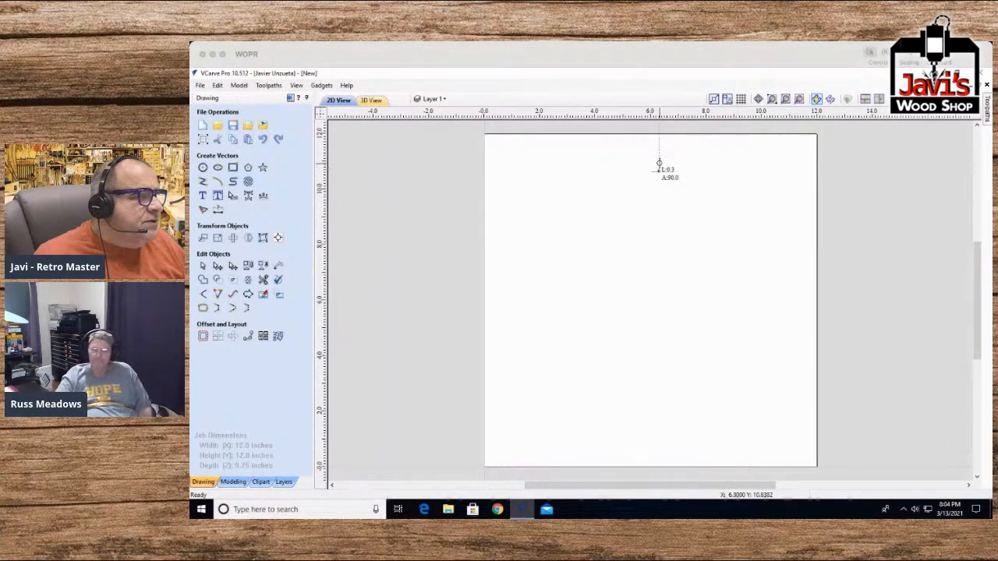
key("Escape")
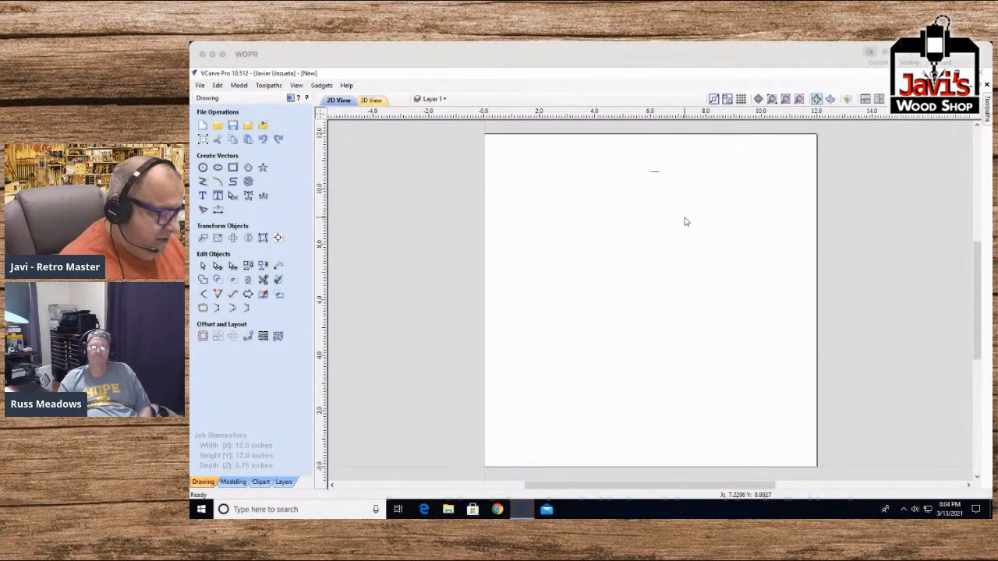
left_click(655, 171)
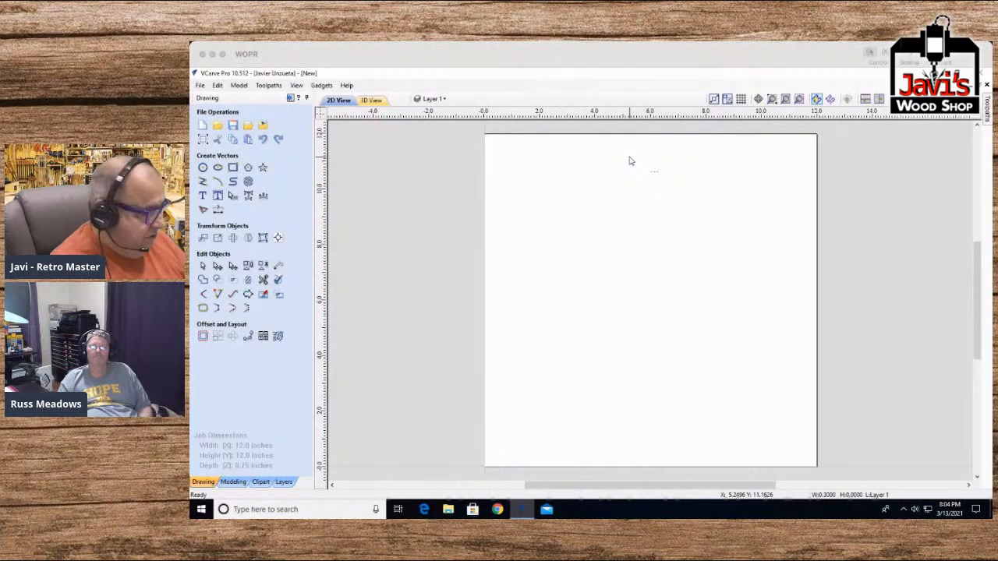
key("Delete")
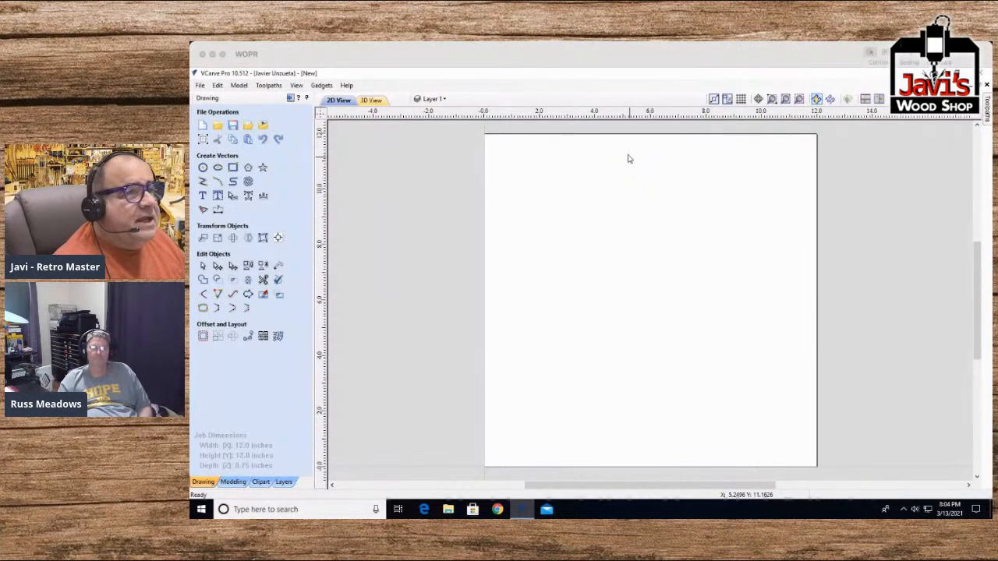
Step: Look through the available commands and the program options for the snapping settings
left_click(201, 86)
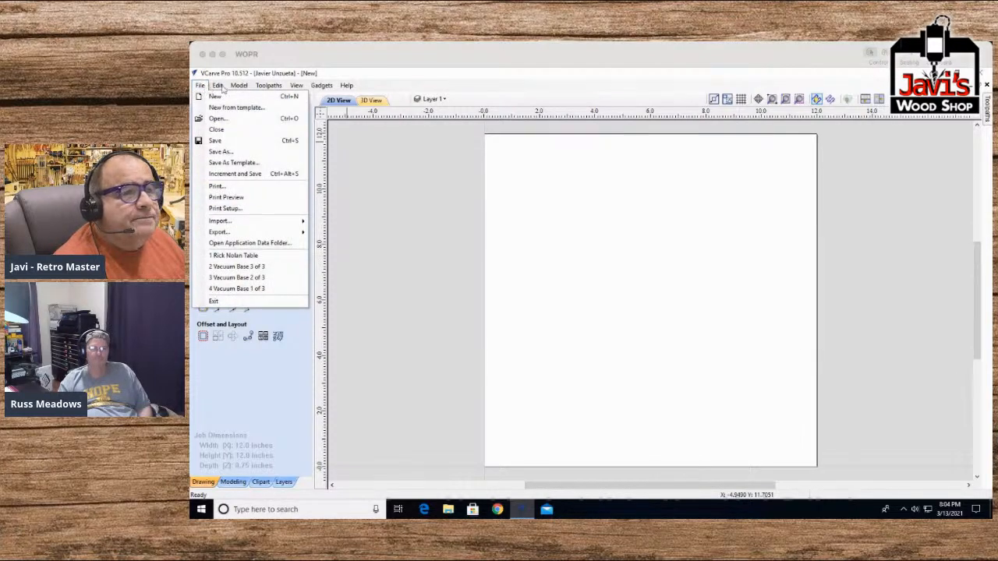
mouse_move(296, 86)
mouse_move(265, 87)
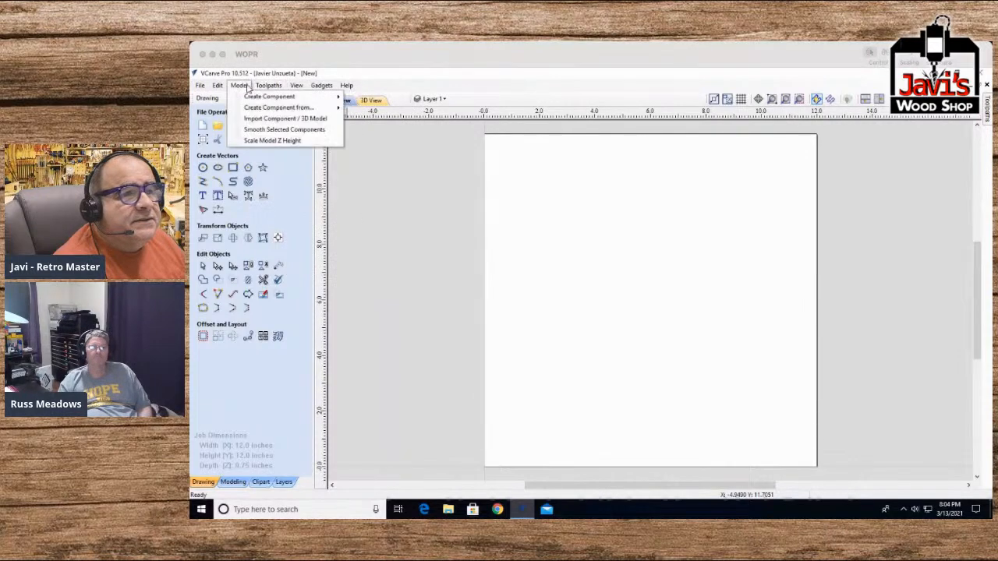
mouse_move(217, 86)
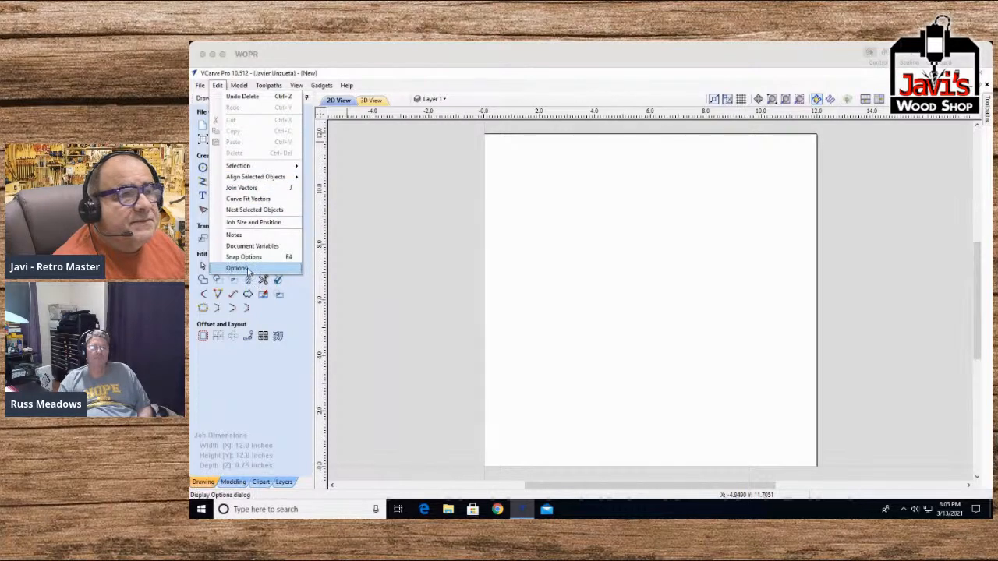
left_click(237, 269)
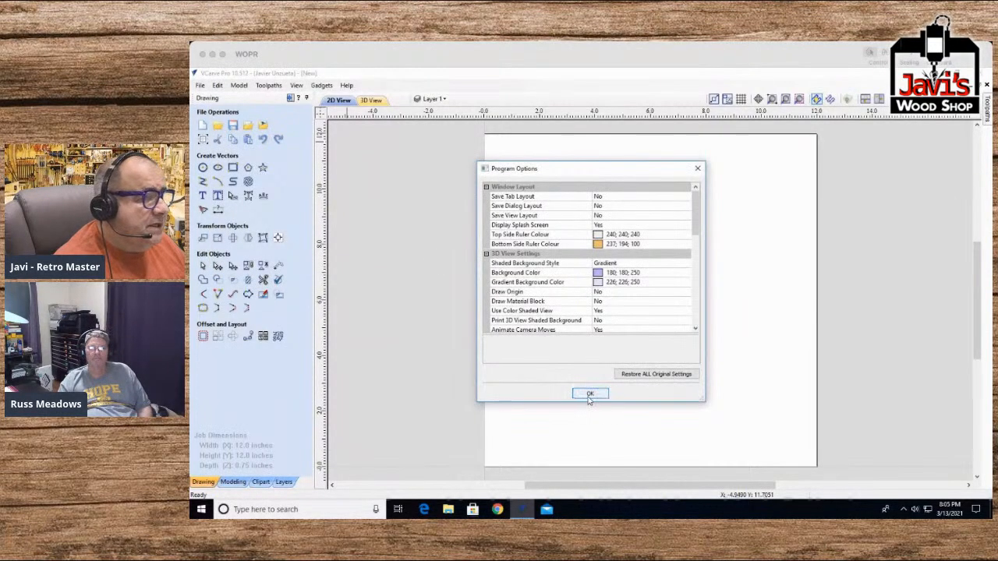
left_click(590, 396)
left_click(200, 85)
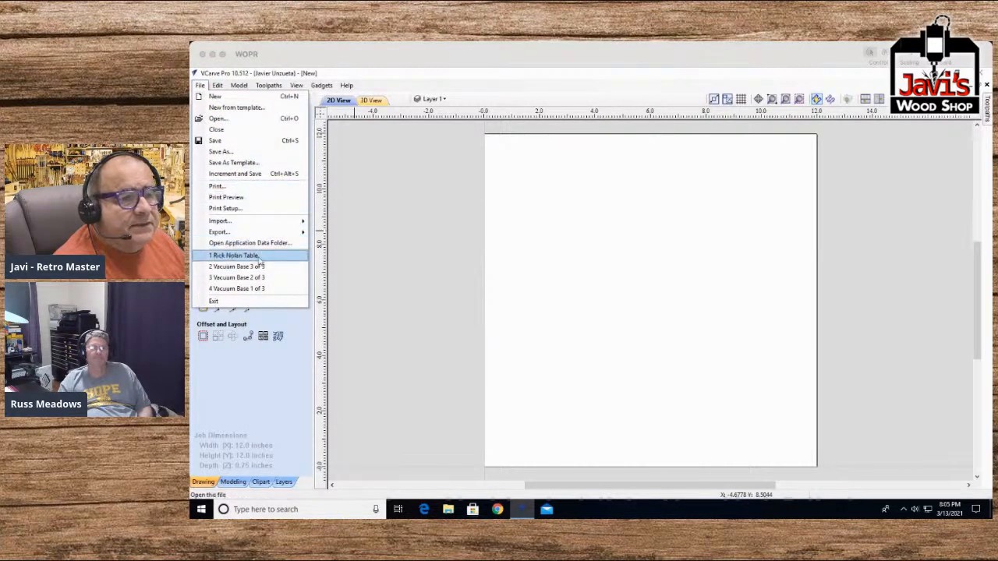
mouse_move(335, 88)
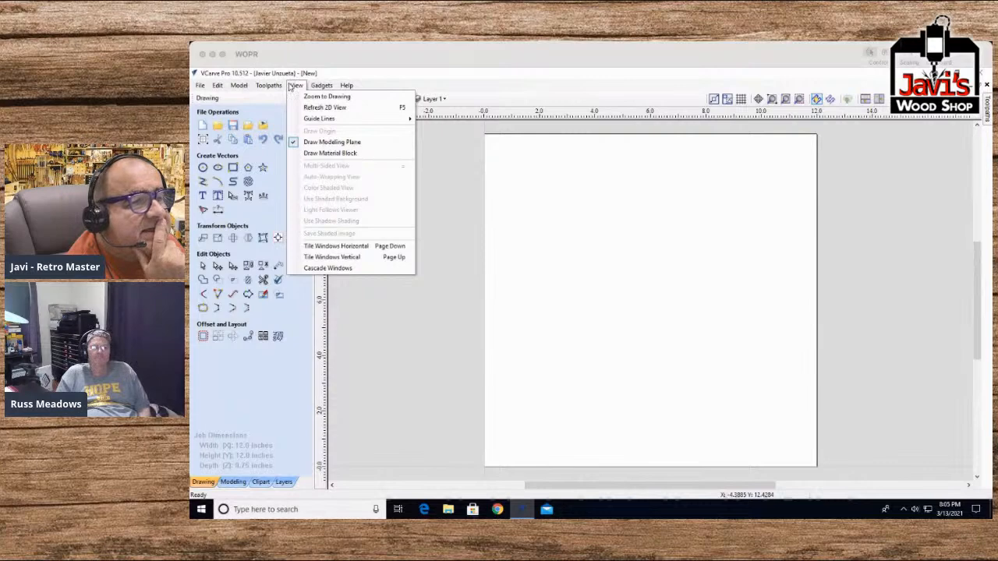
left_click(282, 87)
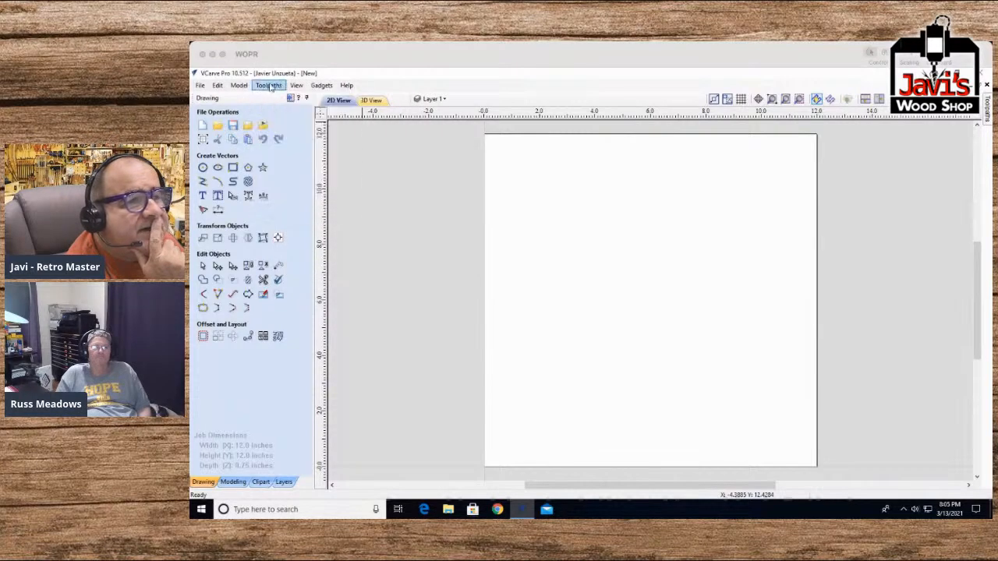
Step: Turn off Geometry Snapping, Smart Snapping, Snap to Guides, Snap Distances, Snap to Job Center and Corners, and Display Text at Cursor
left_click(198, 86)
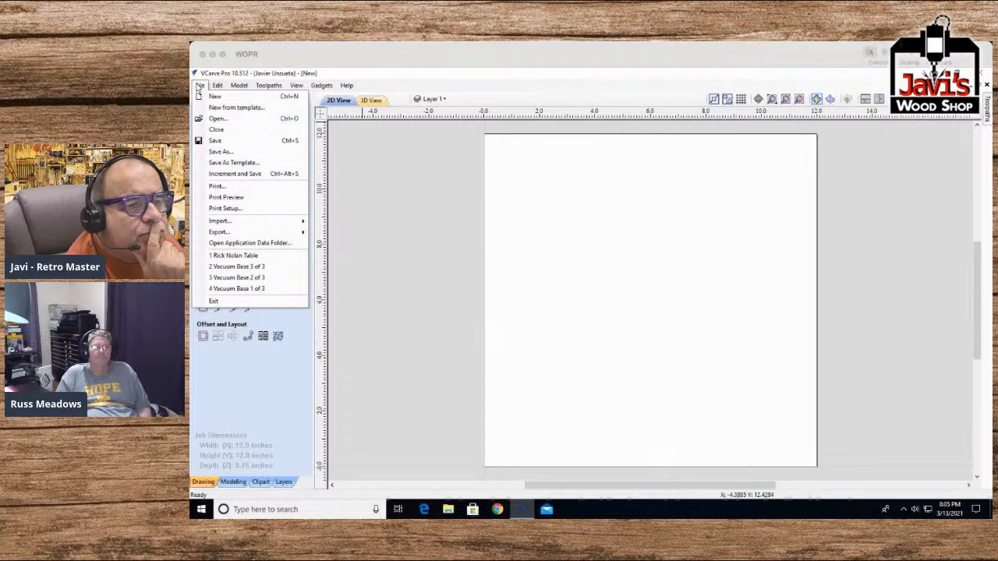
mouse_move(212, 88)
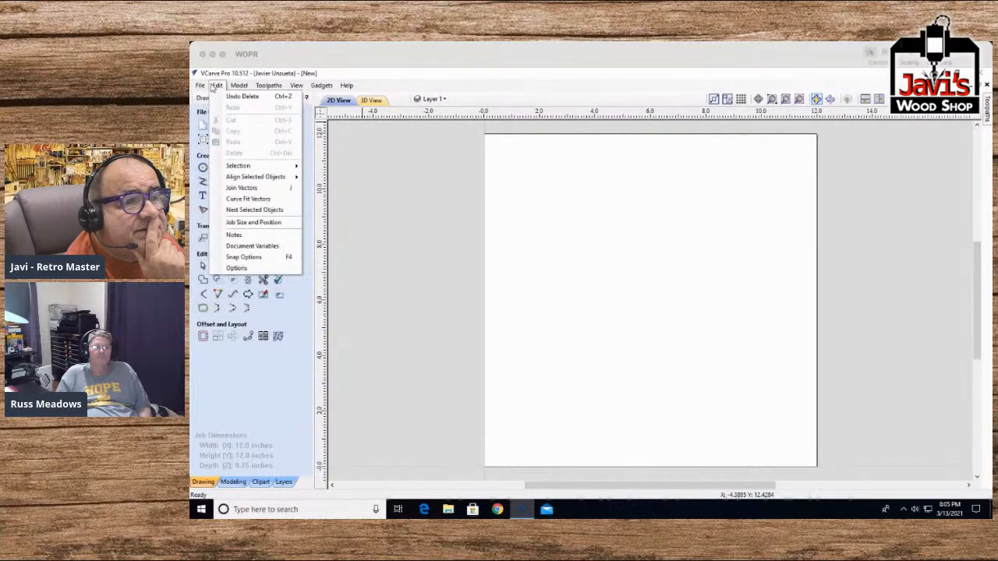
left_click(246, 257)
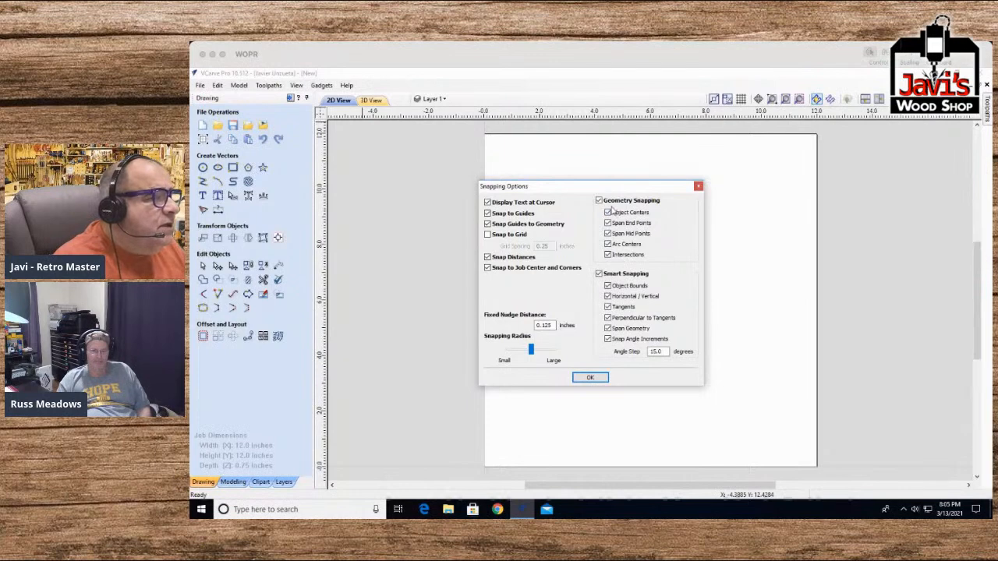
left_click(599, 274)
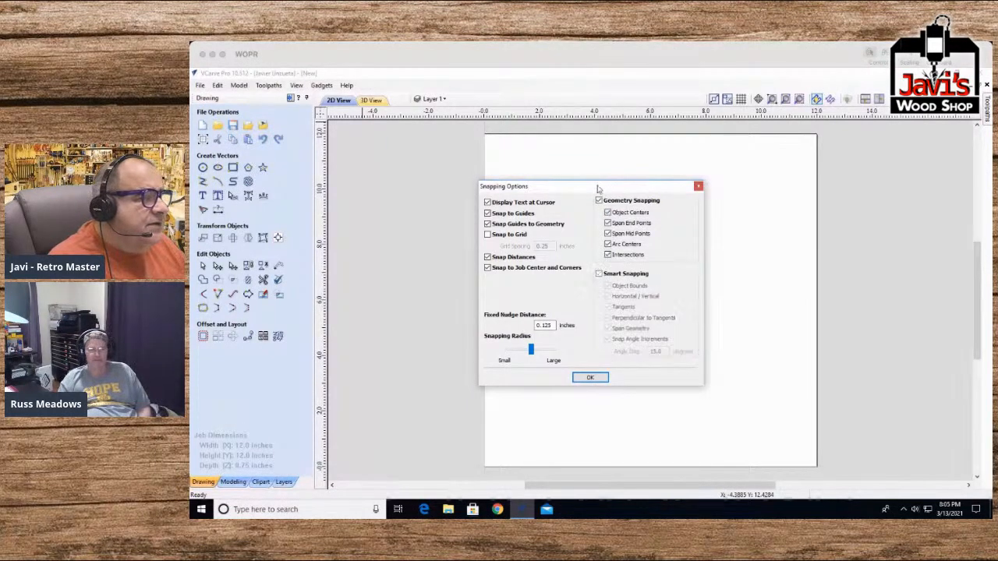
left_click(598, 201)
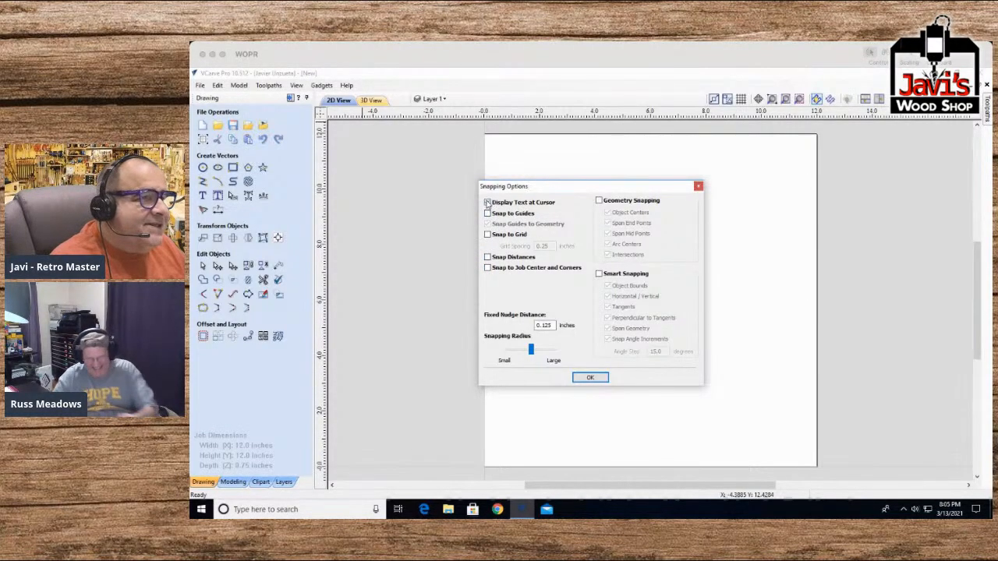
left_click(590, 379)
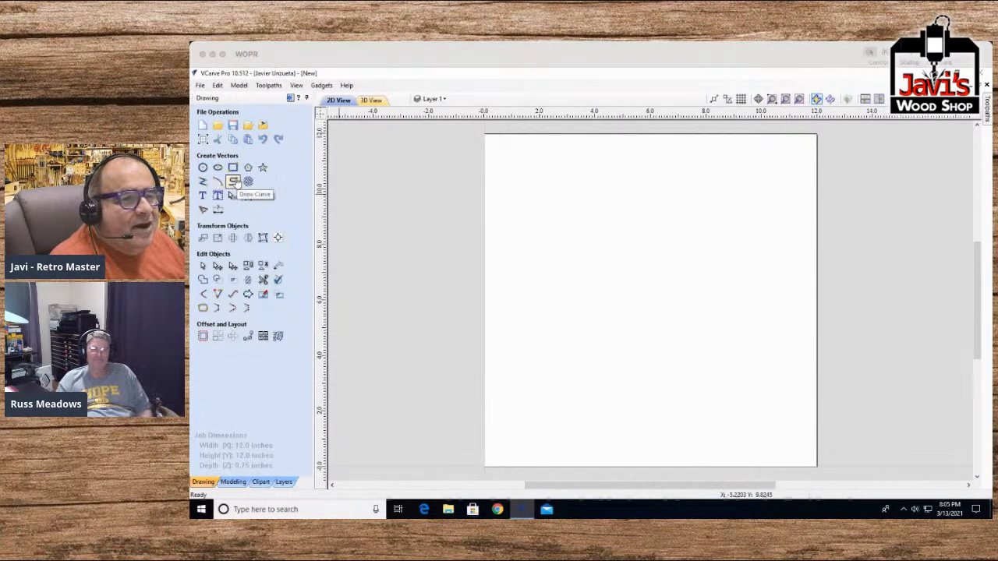
Step: Draw a trial winding polyline with curved spans, about 8.0 by 7.2 inches, and delete it
left_click(203, 182)
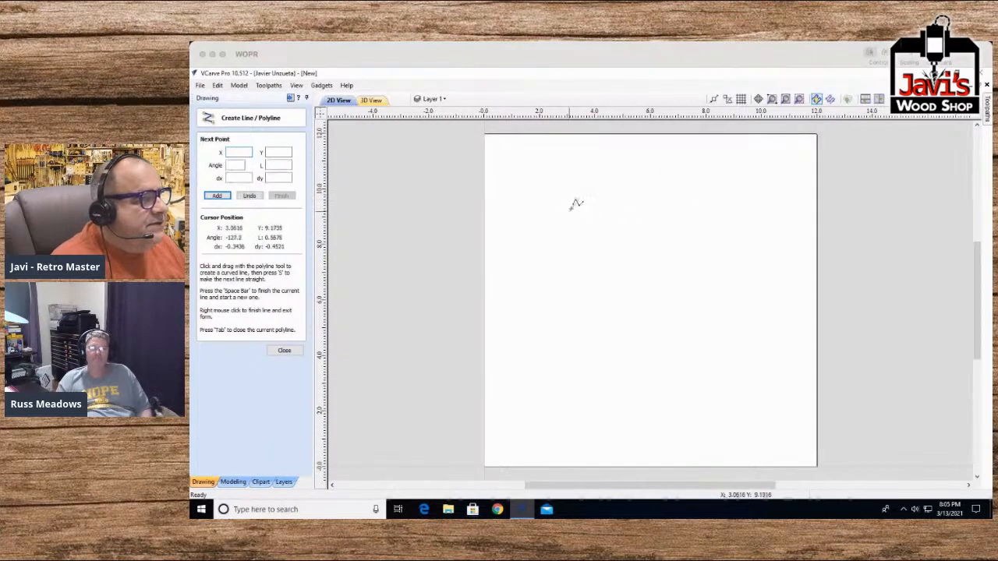
left_click_drag(587, 187, 721, 162)
left_click_drag(703, 235, 705, 236)
left_click_drag(623, 260, 608, 265)
left_click_drag(611, 338, 691, 341)
left_click_drag(709, 348, 608, 403)
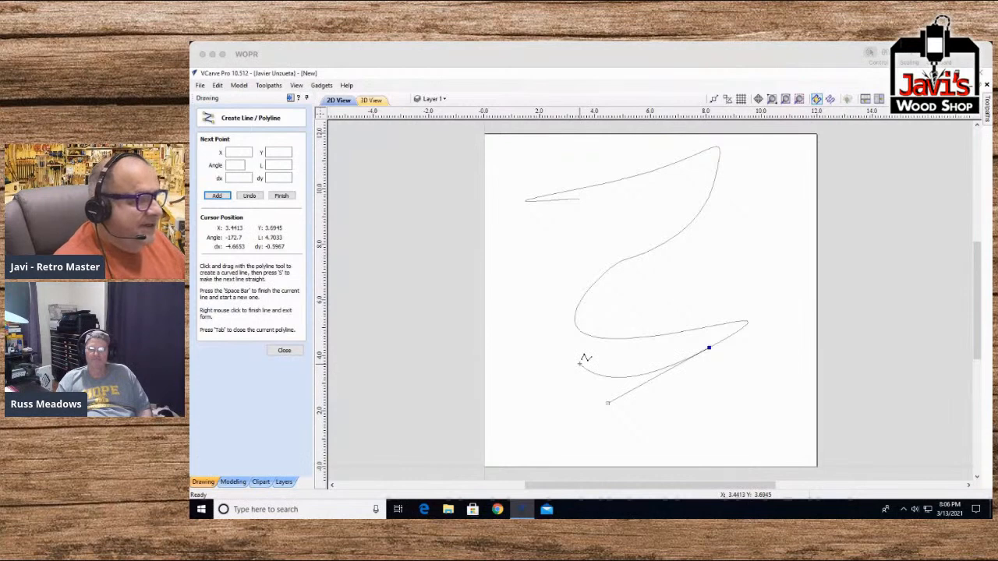
right_click(590, 356)
key("alt+space")
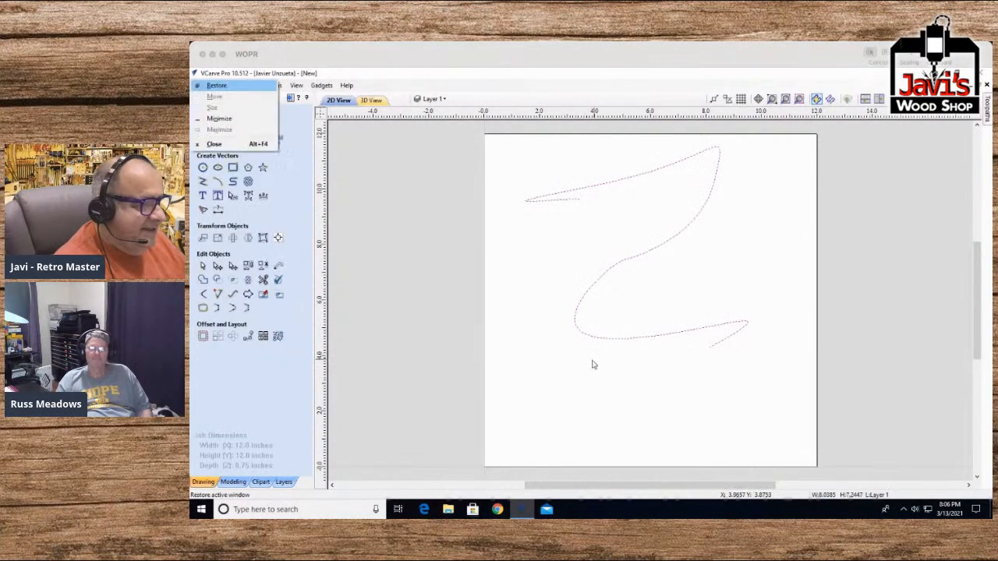
key("Escape")
key("Delete")
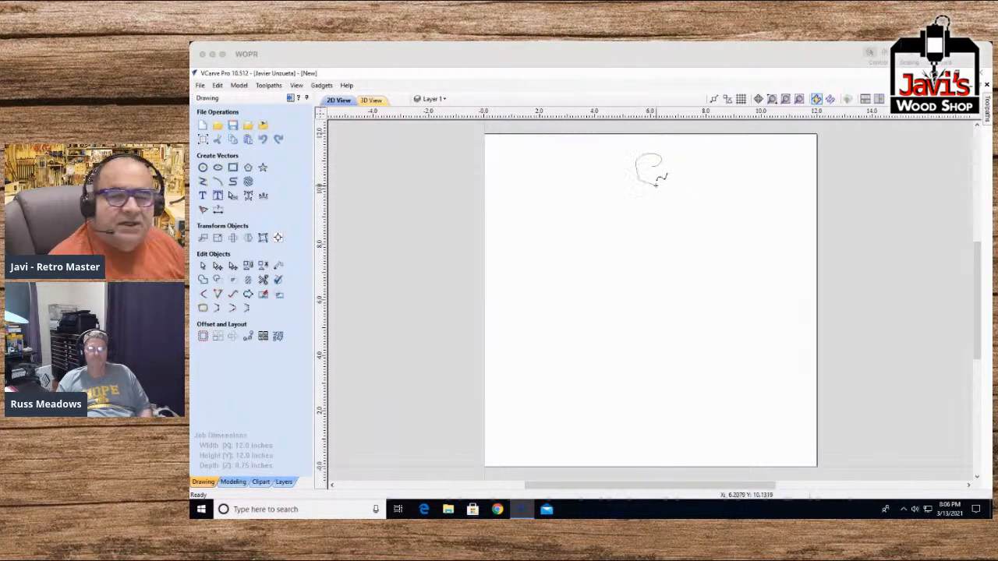
Step: Draw a winding smooth curve from a small hook at the job's top centre down into a large inward spiral
left_click_drag(657, 184, 674, 189)
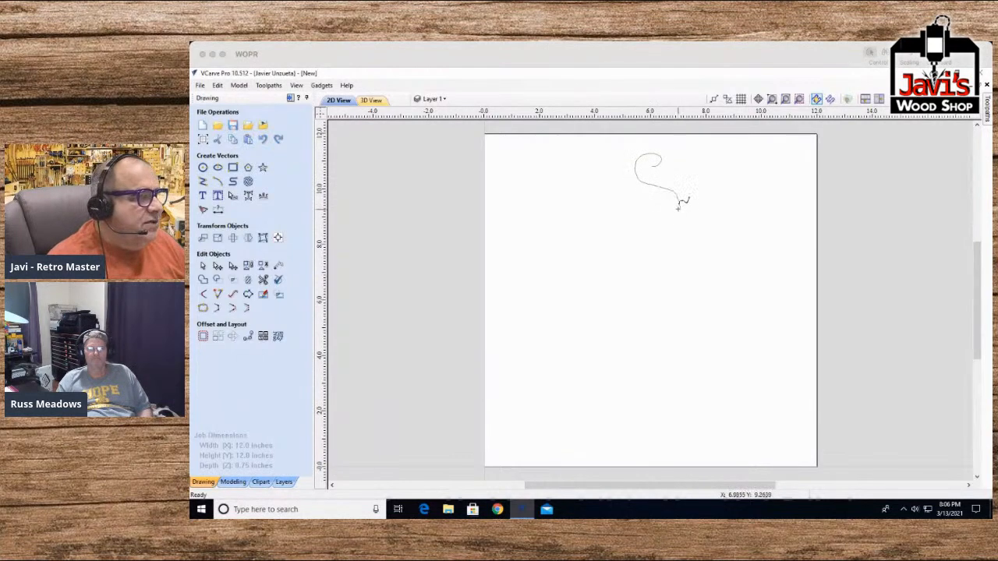
mouse_move(651, 220)
left_mouse_down()
mouse_move(620, 230)
mouse_move(675, 251)
mouse_move(675, 310)
mouse_move(708, 284)
mouse_move(675, 334)
mouse_move(577, 343)
mouse_move(544, 291)
left_mouse_up()
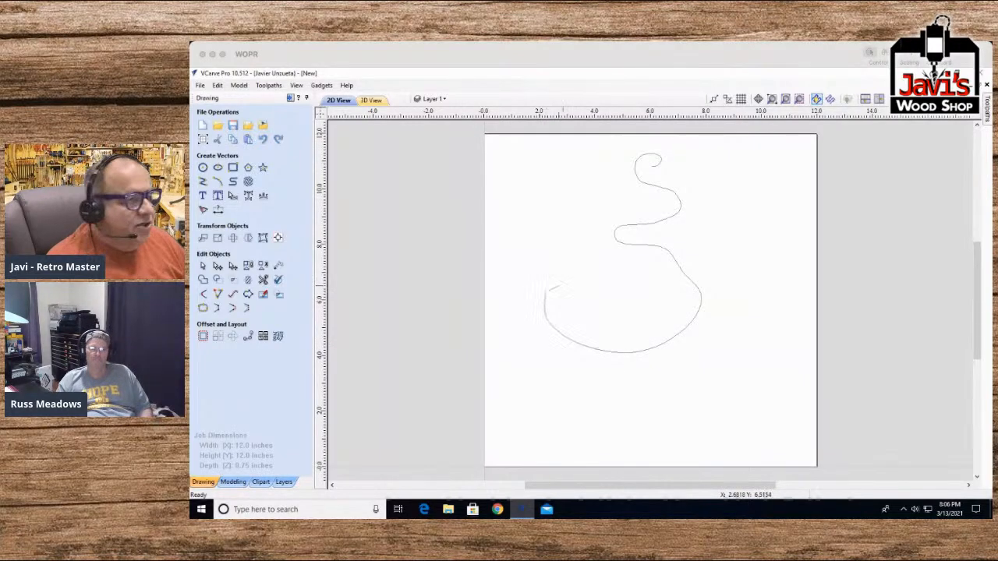
mouse_move(586, 277)
left_mouse_down()
mouse_move(592, 259)
mouse_move(636, 258)
mouse_move(659, 273)
mouse_move(669, 296)
mouse_move(650, 319)
mouse_move(613, 326)
mouse_move(583, 303)
mouse_move(622, 288)
left_mouse_up()
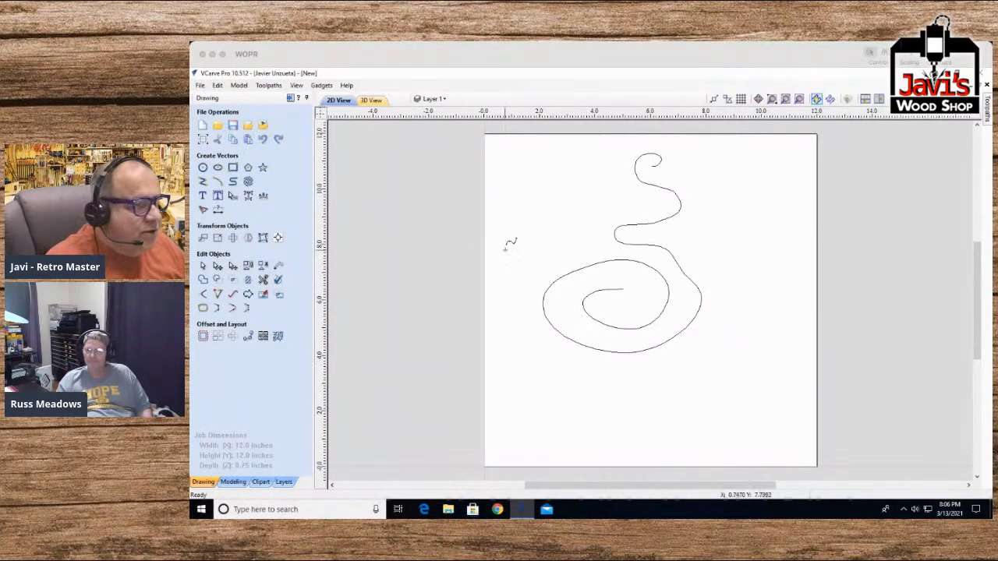
Step: Draw a smooth cup outline from the spiral's left edge down around beneath it and up into a curled handle, about 10.0 by 5.2 inches
left_click(551, 283)
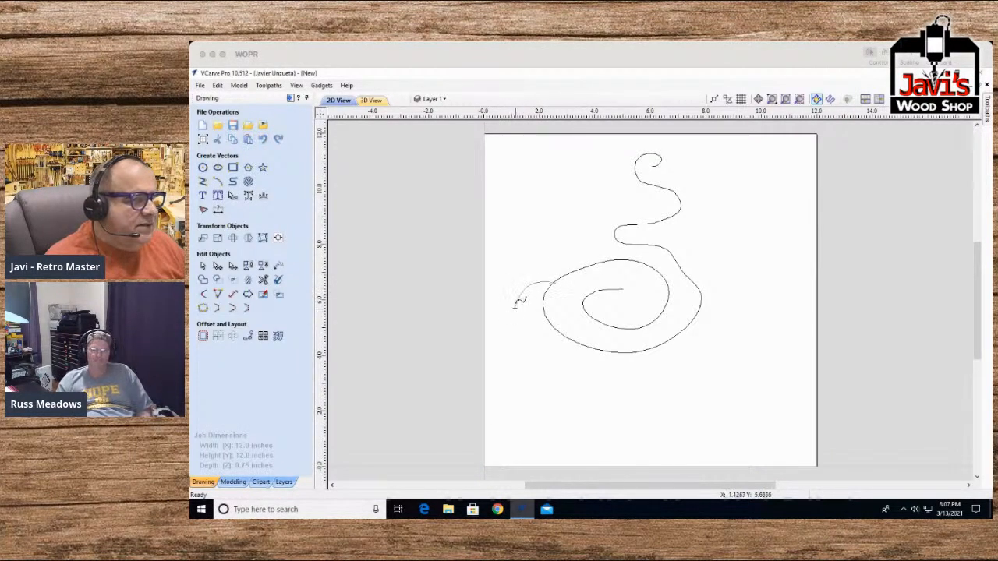
left_click(523, 339)
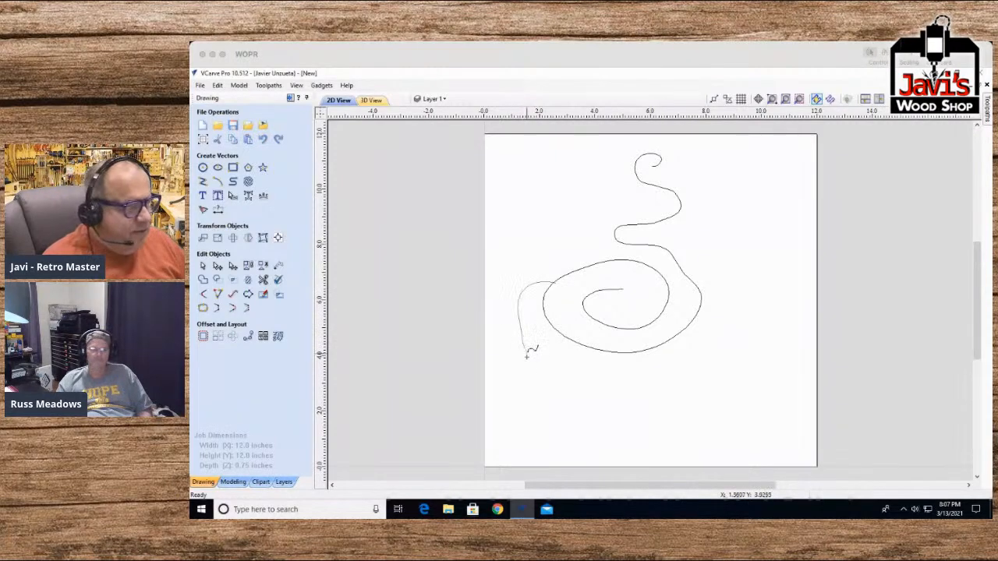
left_click(556, 404)
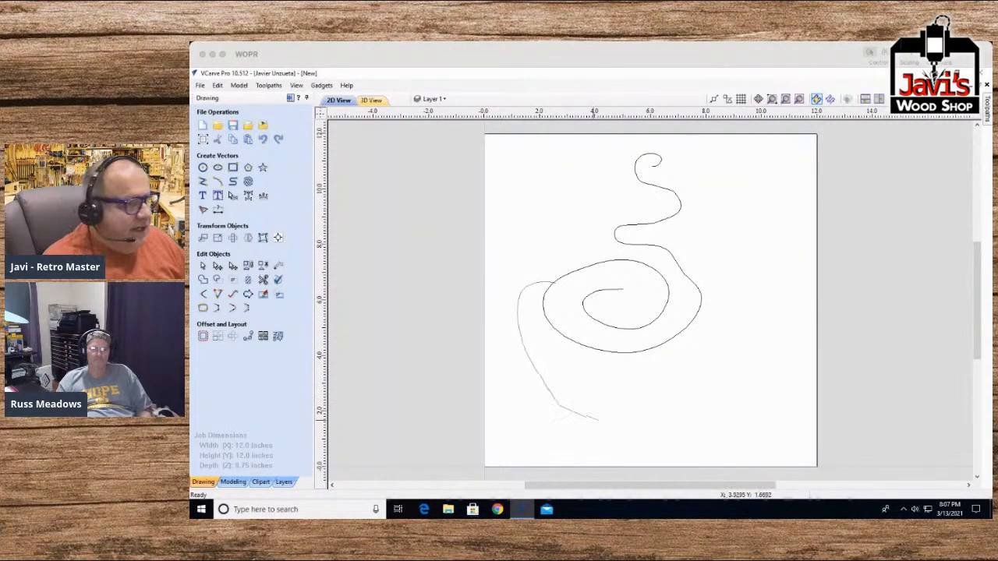
left_click(644, 423)
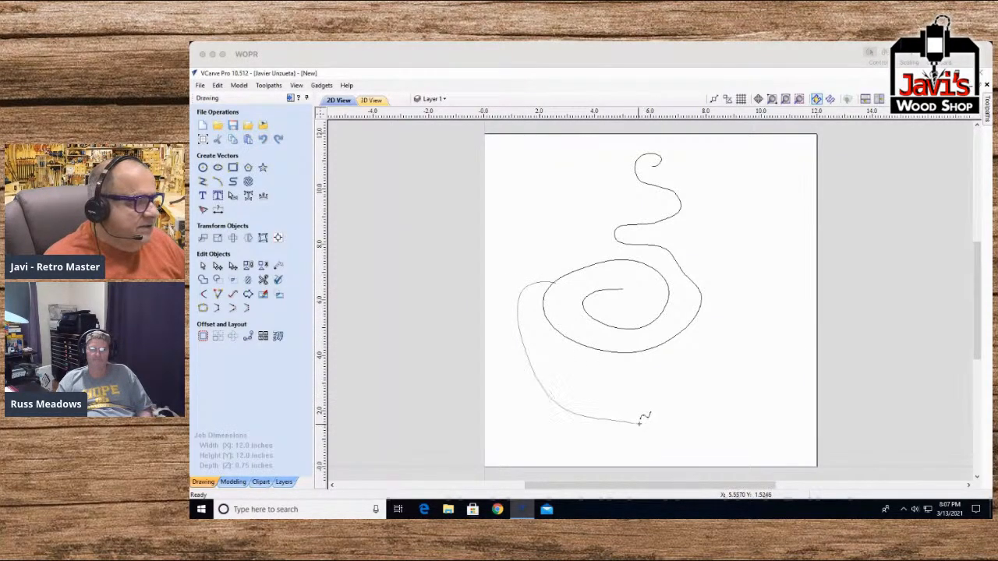
left_click(726, 385)
left_click(742, 329)
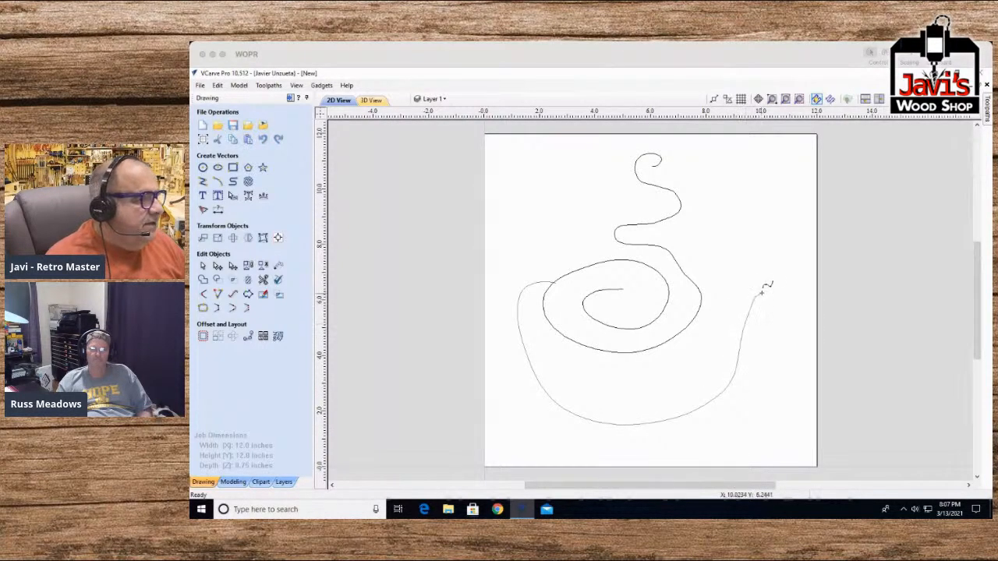
left_click(782, 293)
left_click(796, 320)
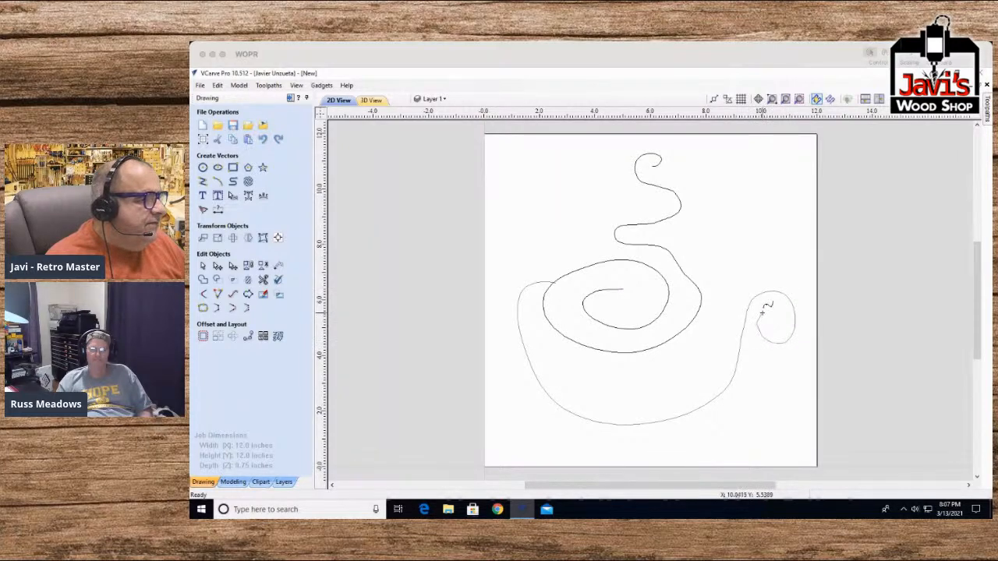
left_click(765, 312)
right_click(766, 312)
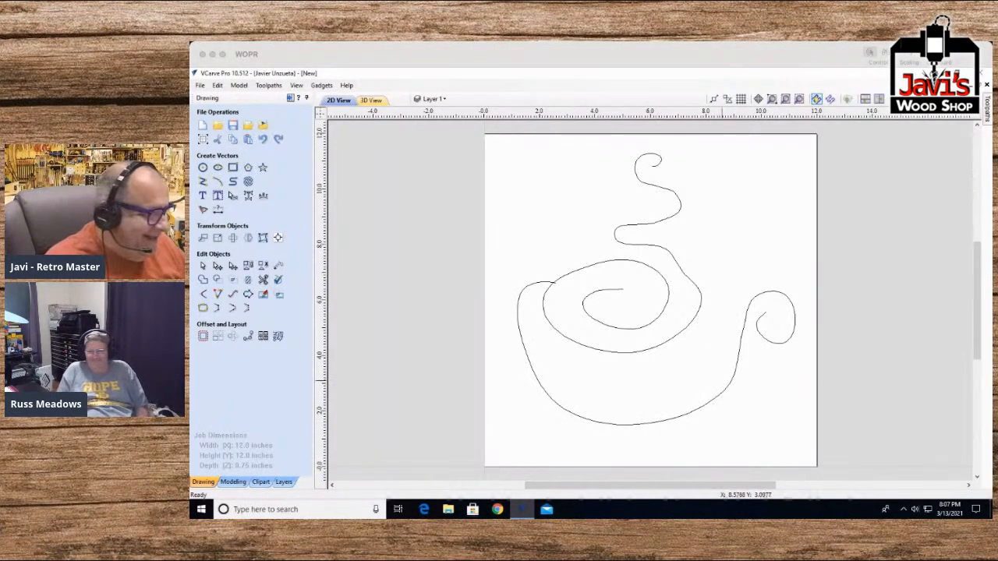
Step: Draw a smooth saucer curve from the cup's lower right side around underneath to its left side, about 10.7 by 3.3 inches
left_click(738, 375)
left_click(786, 406)
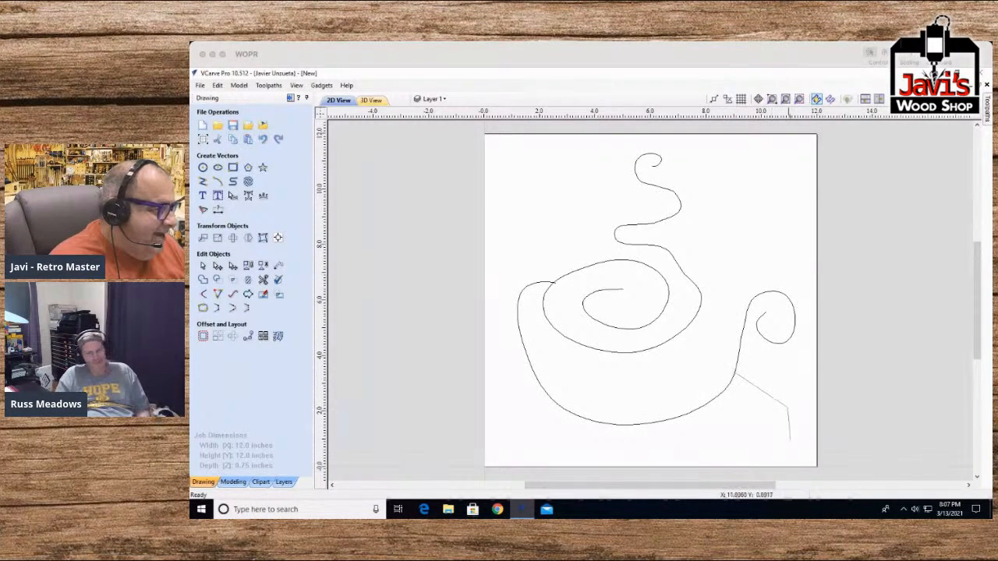
left_click(753, 455)
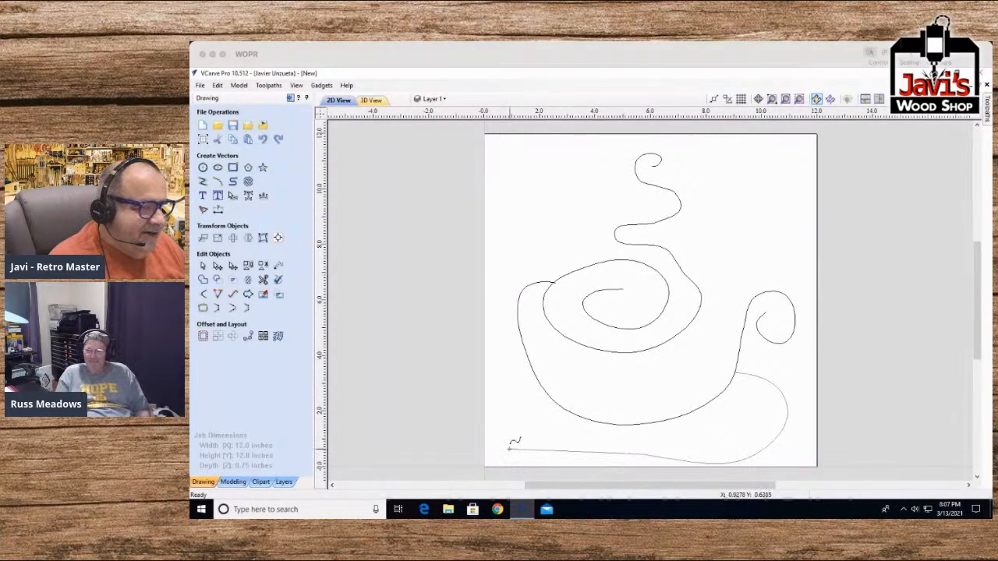
left_click(492, 396)
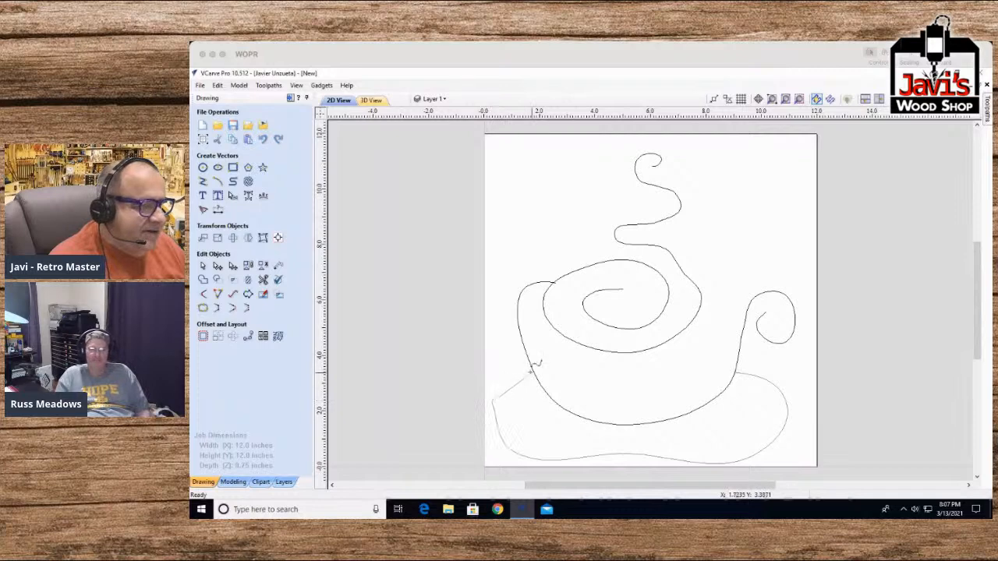
left_click(531, 374)
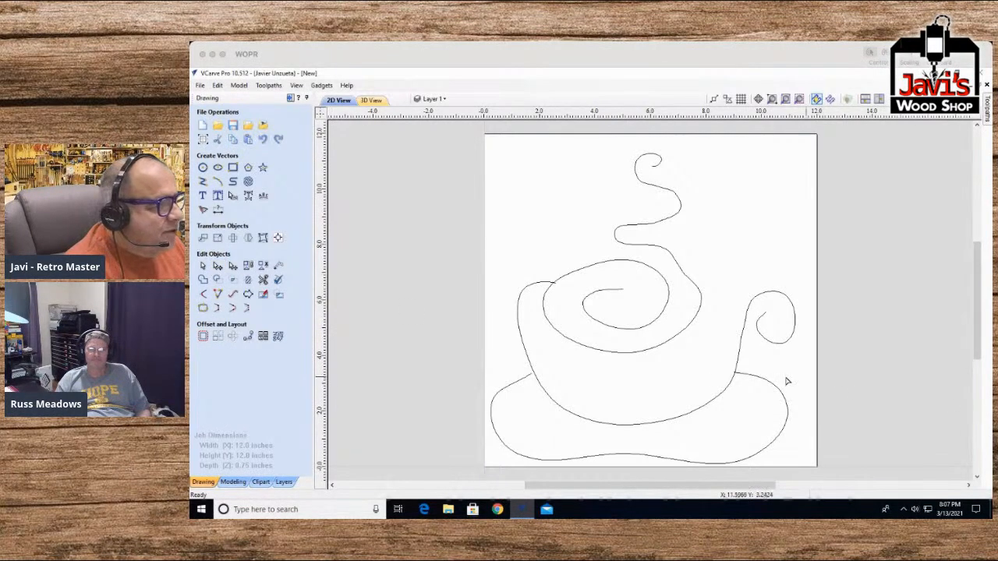
Step: Reshape the cup outline by moving nodes on its right wall inward and widening the curl of the handle
left_click(707, 405)
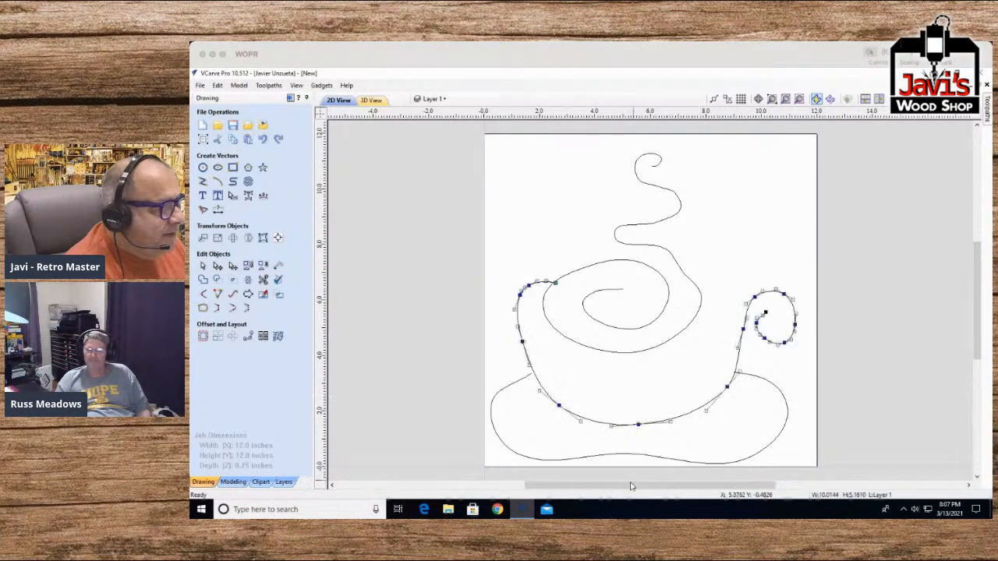
left_click(727, 387)
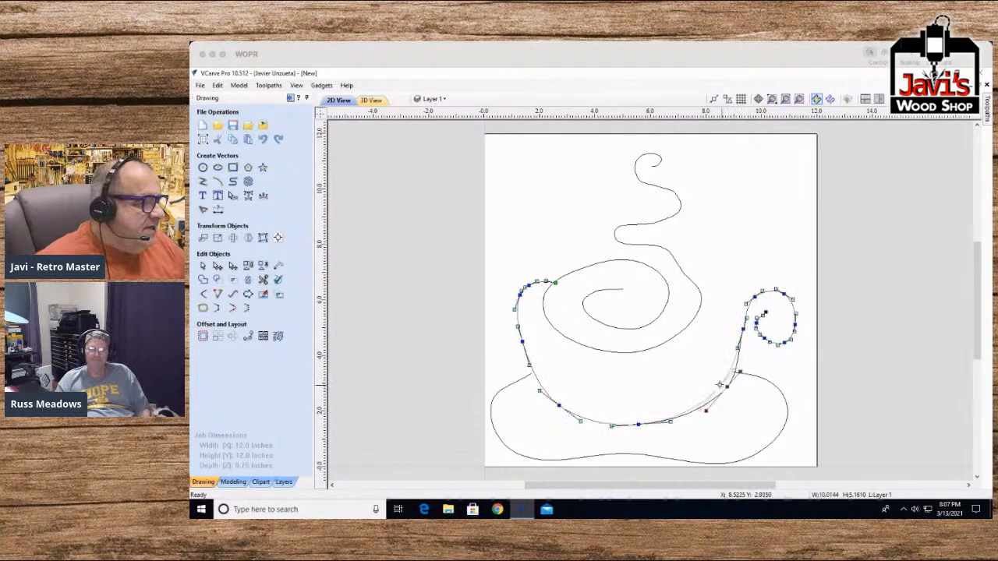
left_click_drag(727, 388, 718, 397)
left_click_drag(742, 330, 725, 327)
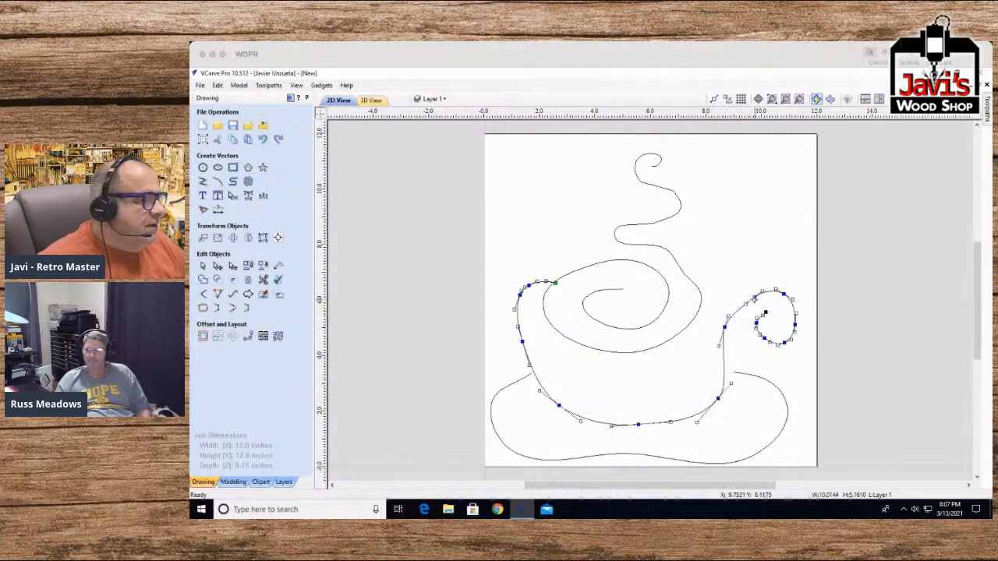
left_click_drag(754, 296, 793, 323)
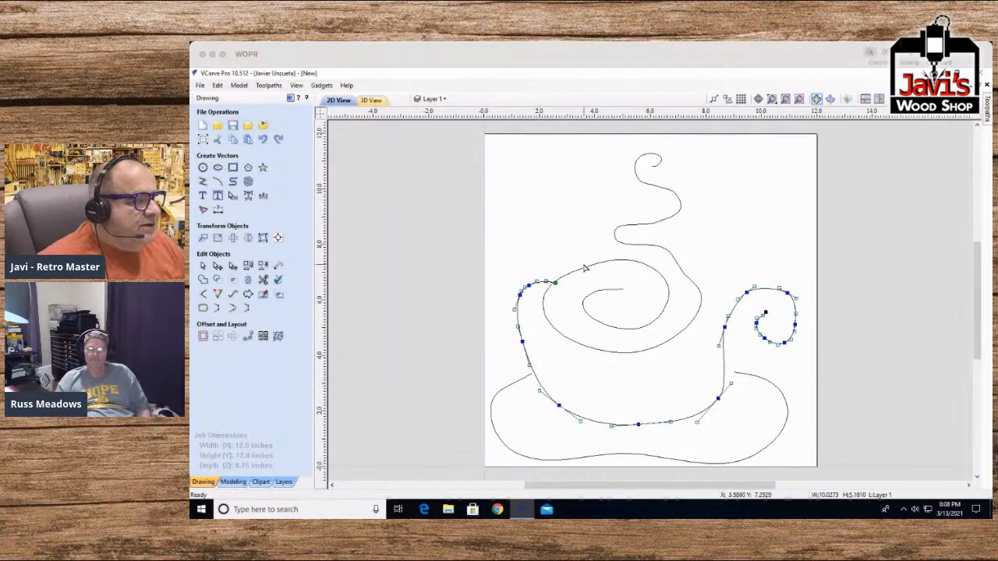
Step: Edit the nodes of the steam and spiral curve to stretch the left-hand bend above the cup further to the left
left_click(647, 226)
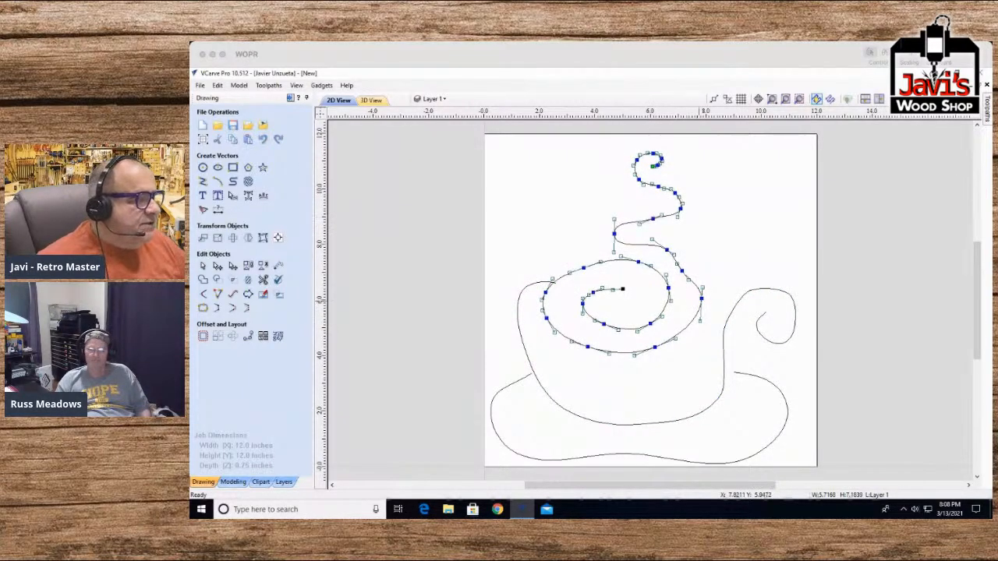
left_click_drag(667, 251, 643, 148)
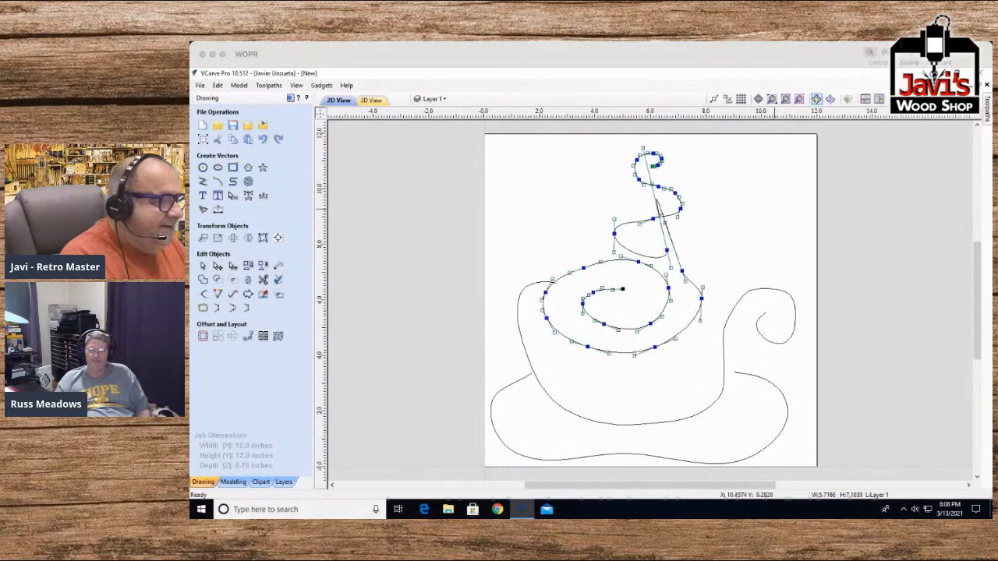
left_click_drag(613, 233, 581, 233)
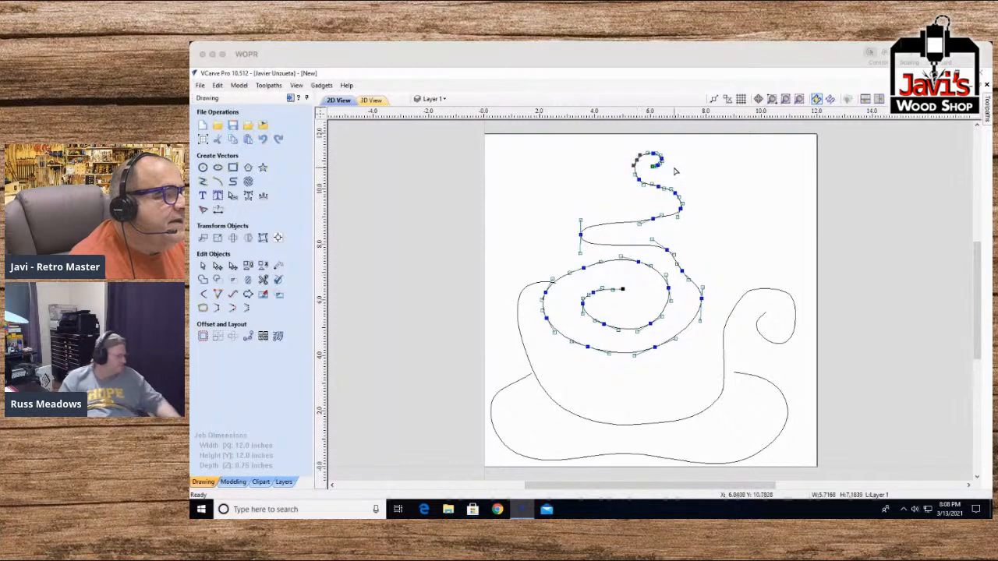
Step: Move the hook at the top of the steam to the left and smooth the bends below it down to the spiral
left_click_drag(684, 180, 609, 162)
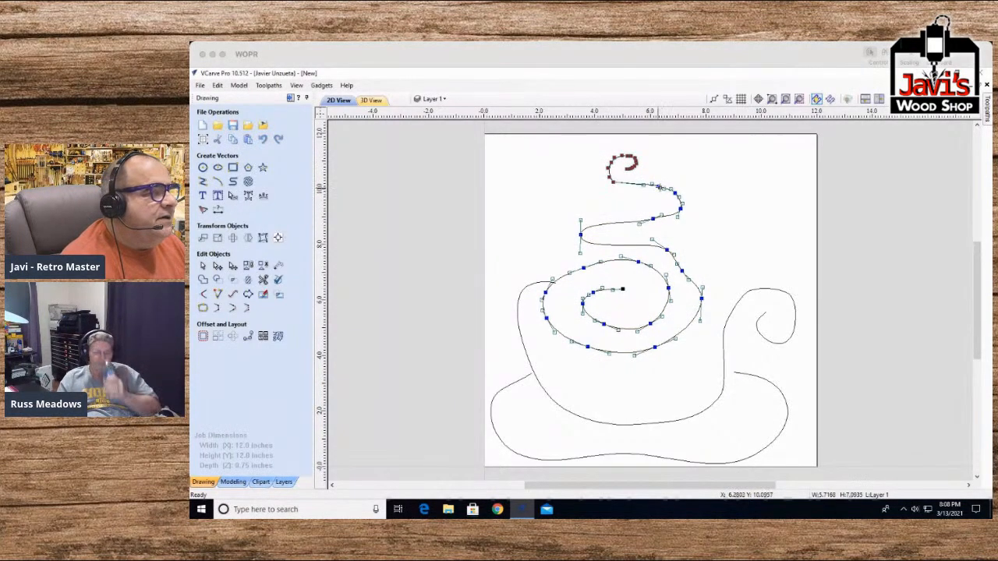
left_click(654, 195)
left_click(658, 187)
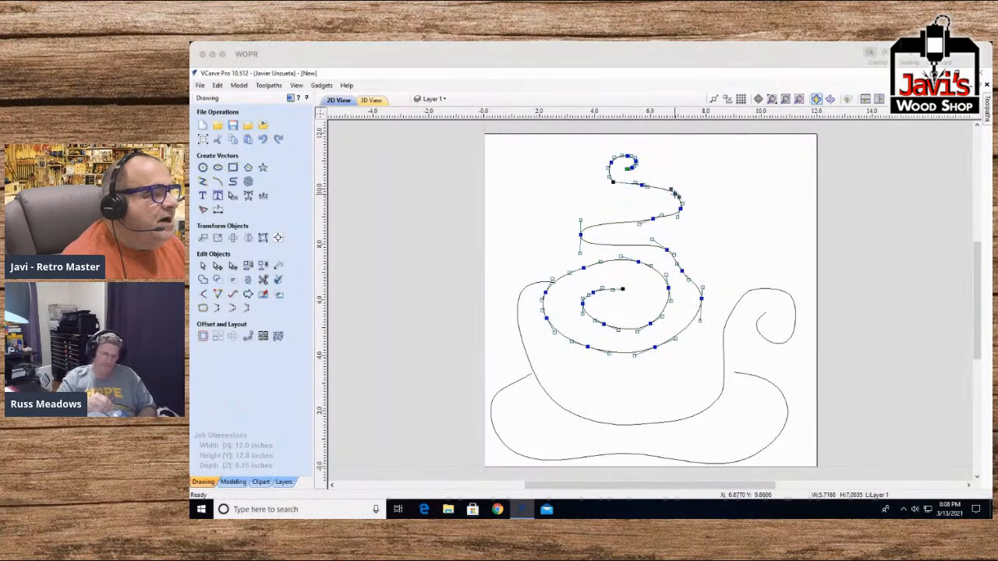
left_click_drag(679, 208, 666, 204)
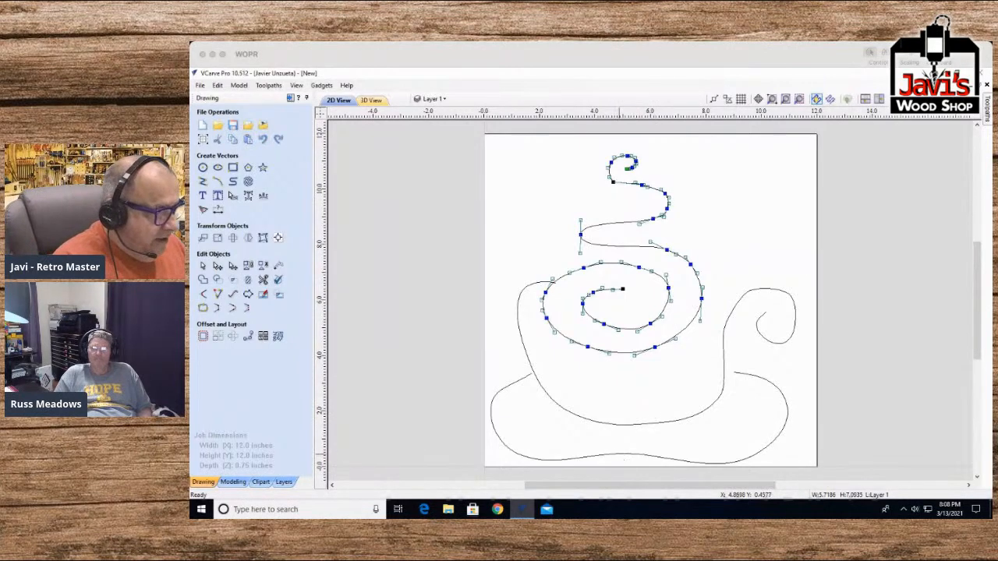
Step: Delete the saucer's two lower side nodes and adjust the remaining curve handles to form a smooth, symmetrical oval
left_click(621, 455)
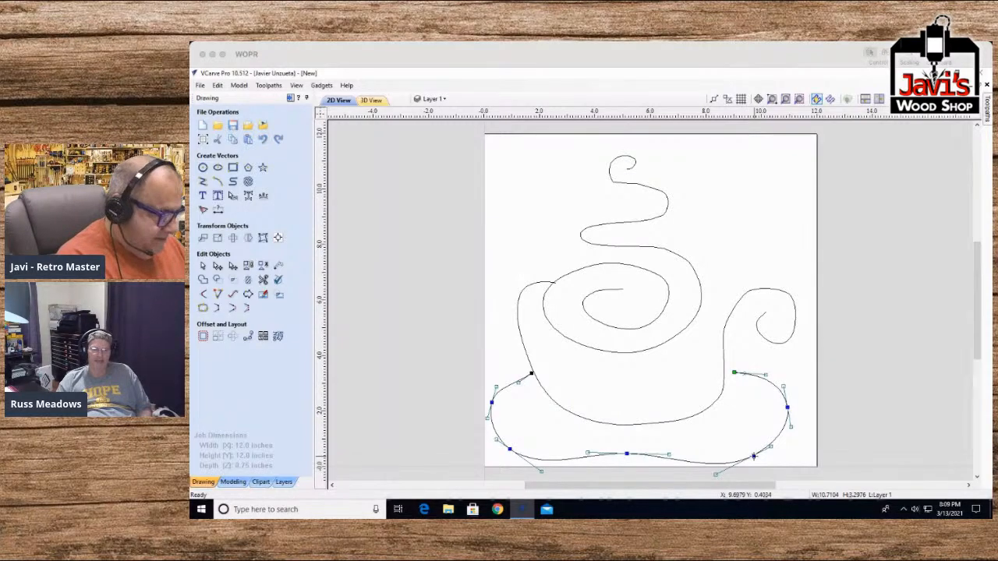
key("d")
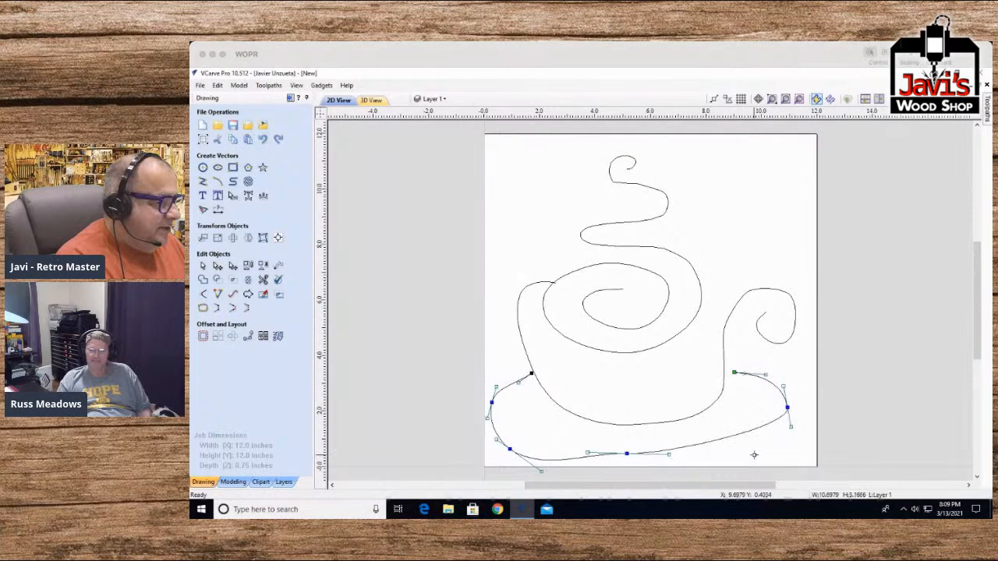
key("d")
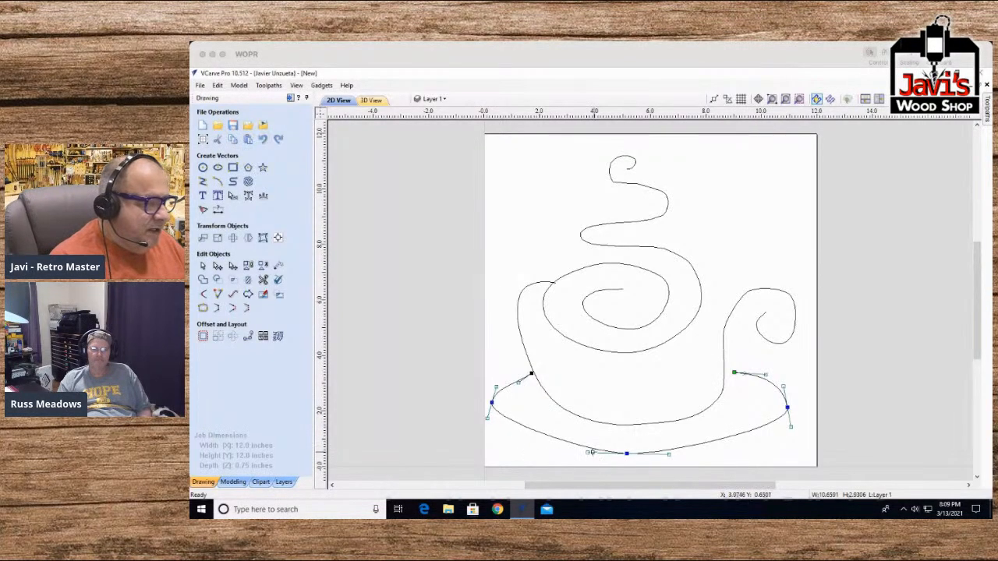
left_click_drag(594, 452, 739, 454)
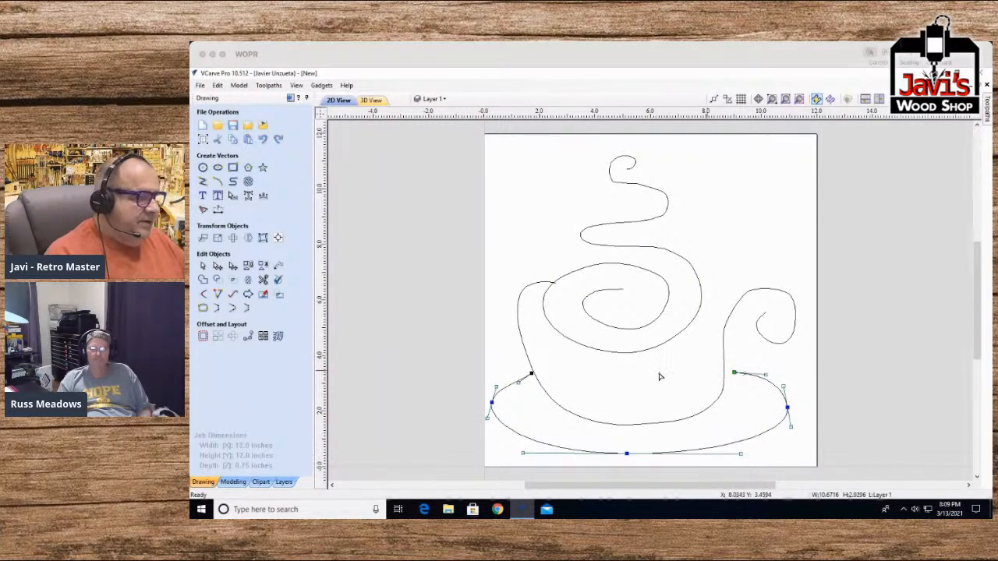
left_click_drag(518, 382, 509, 376)
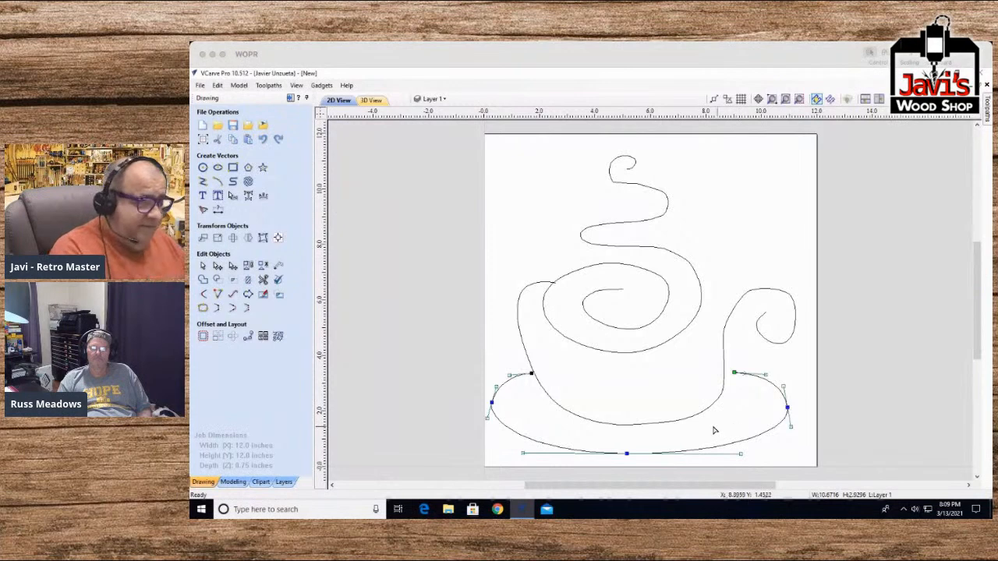
Step: Select the cup and steam curves together and set up a vector offset with a distance of 0.25 inches
left_click(557, 401)
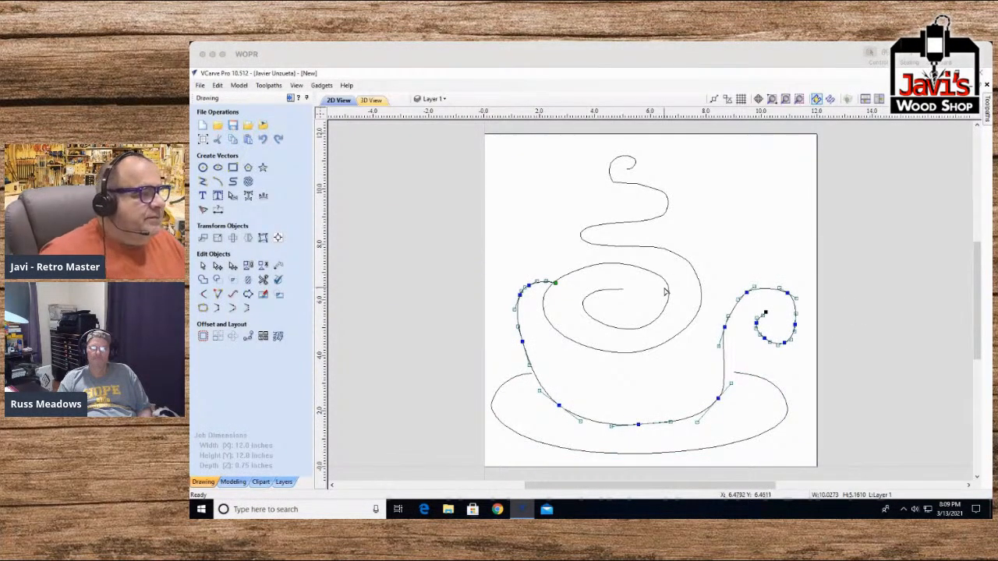
left_click(678, 344, "shift")
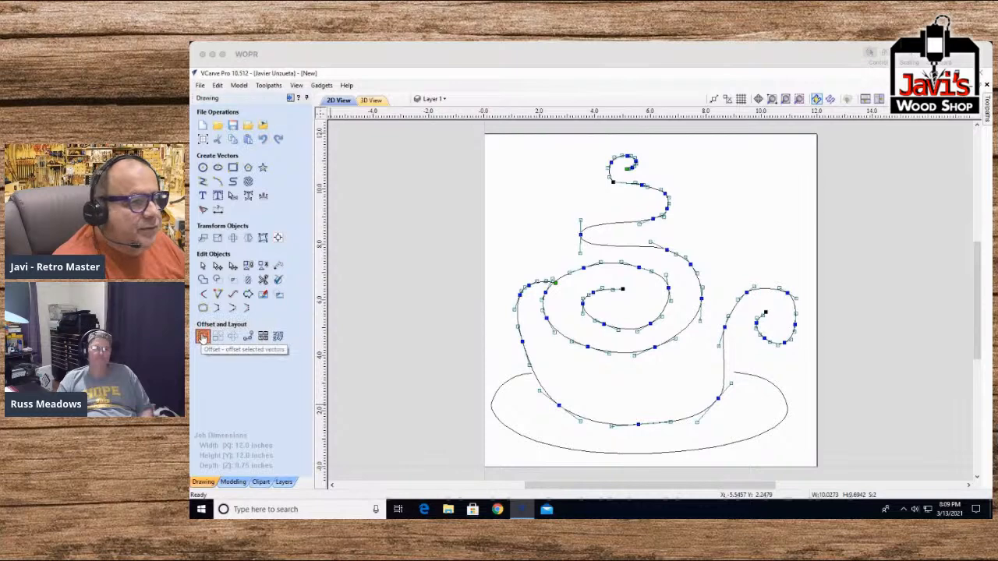
left_click(203, 337)
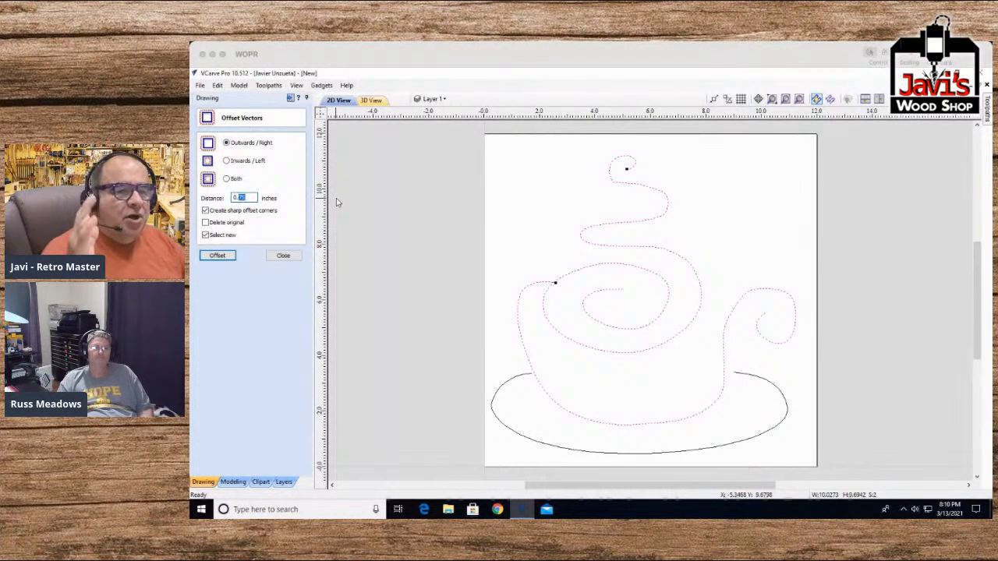
type("25")
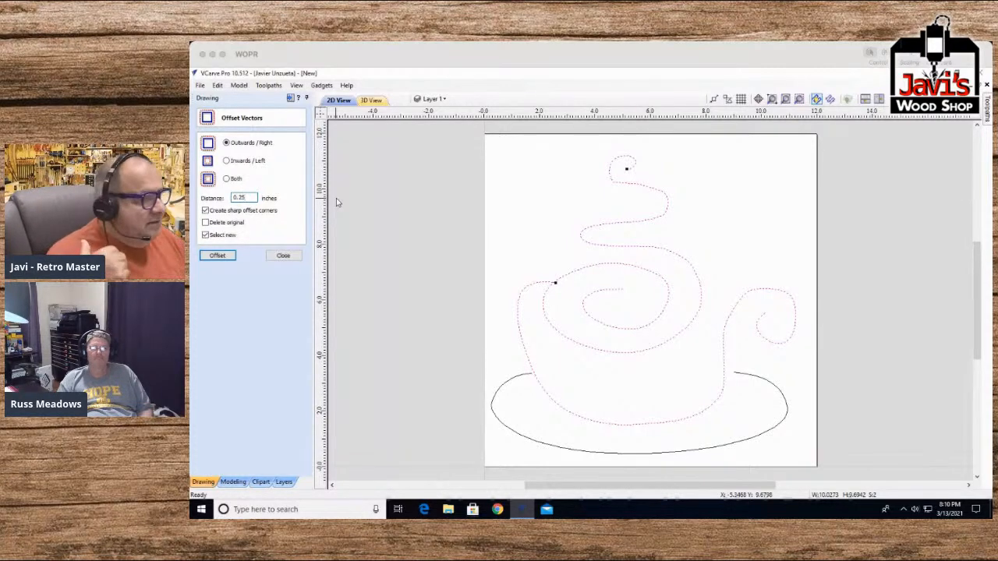
Step: Try offsetting the cup and steam curves outwards without validating the vectors, and undo the offset
left_click(216, 258)
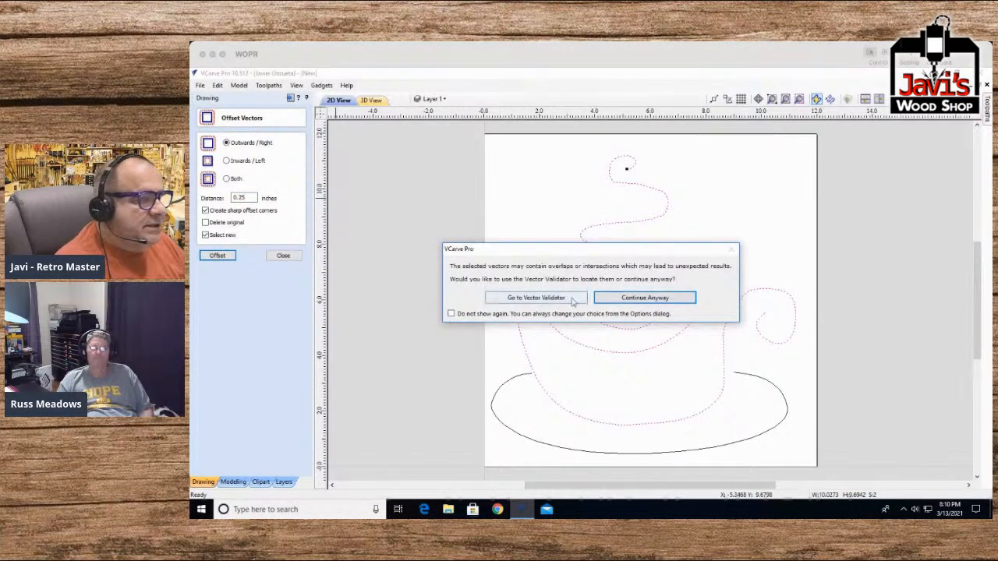
left_click(653, 299)
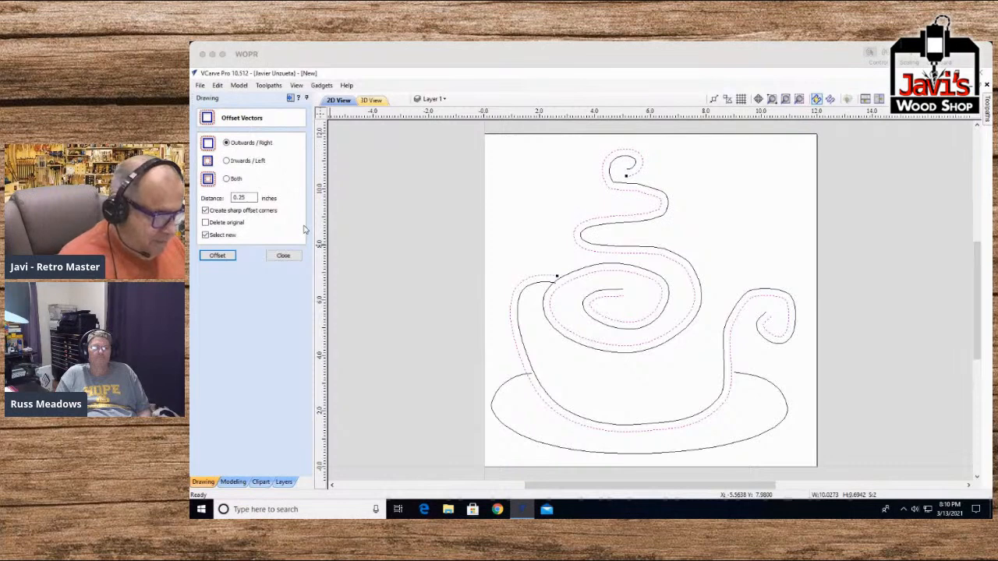
key("ctrl+z")
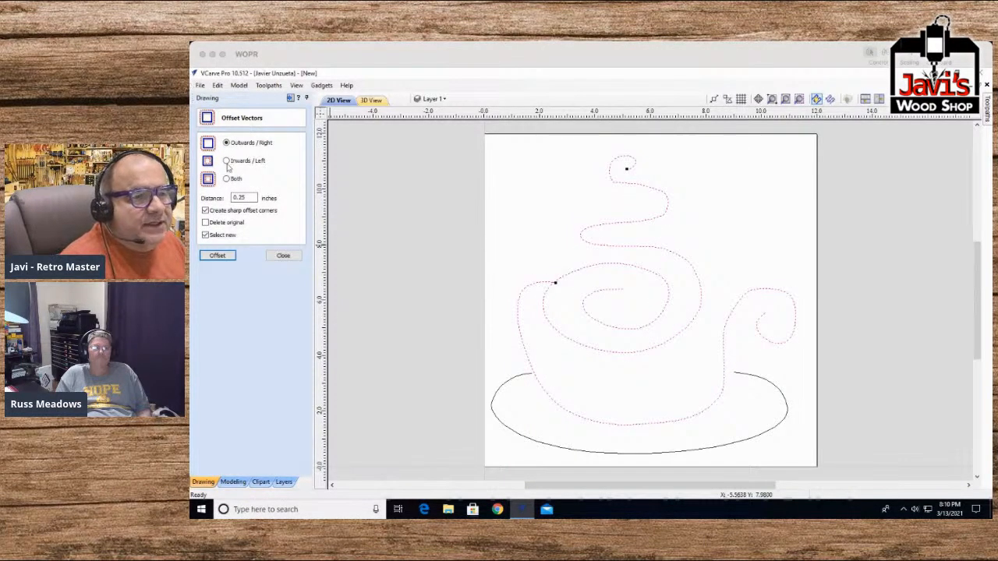
Step: Offset the cup and steam curves to both sides by 0.25 inches without validating the vectors, keeping the originals
left_click(220, 259)
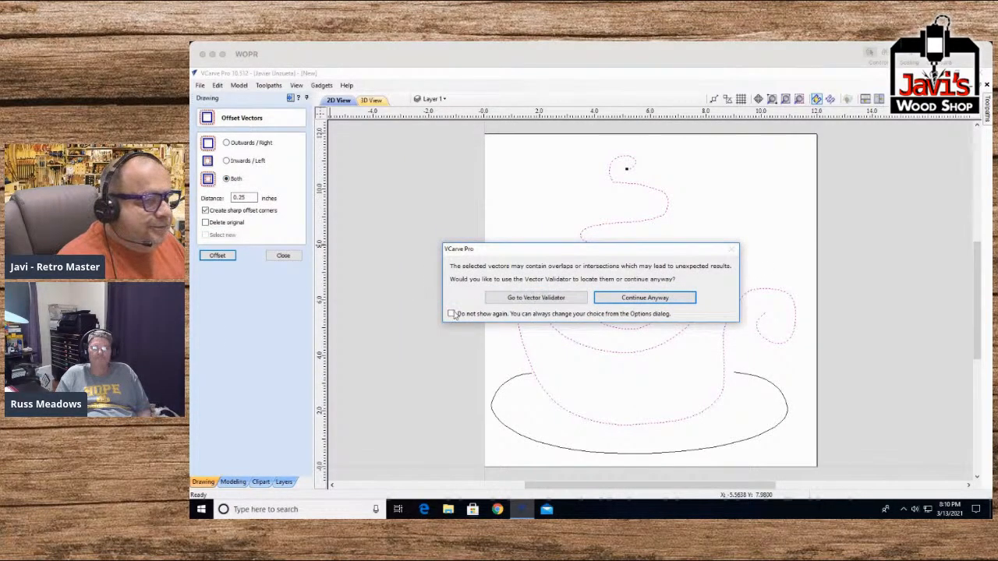
left_click(642, 299)
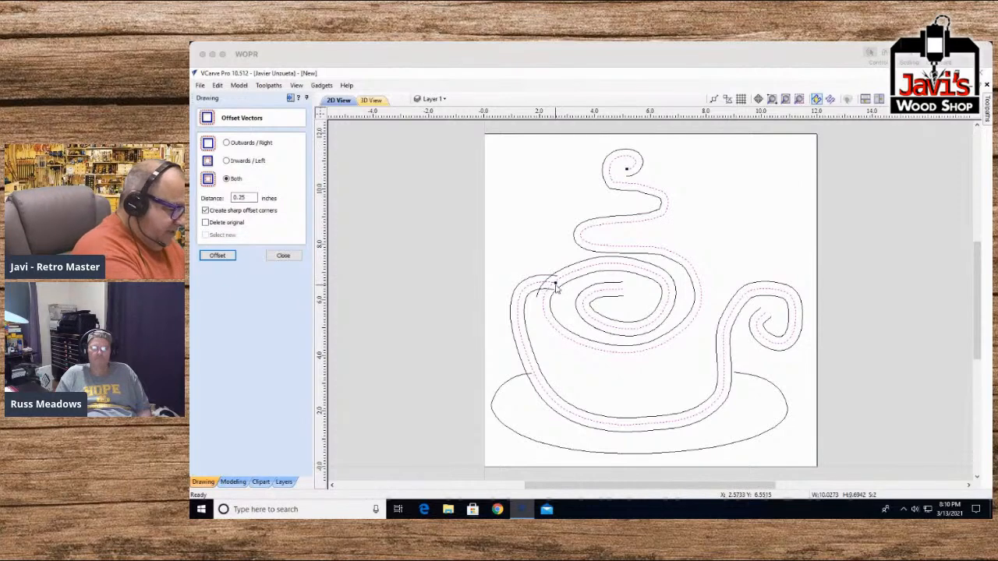
Step: Copy the selected original cup and steam curves to a new layer named "hidden" that is neither visible nor active
right_click(616, 265)
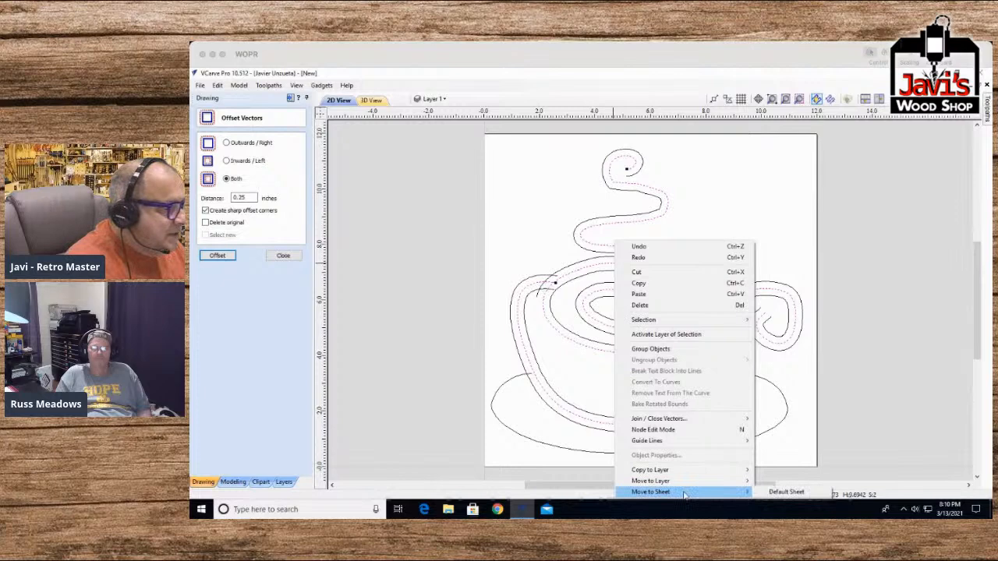
mouse_move(660, 472)
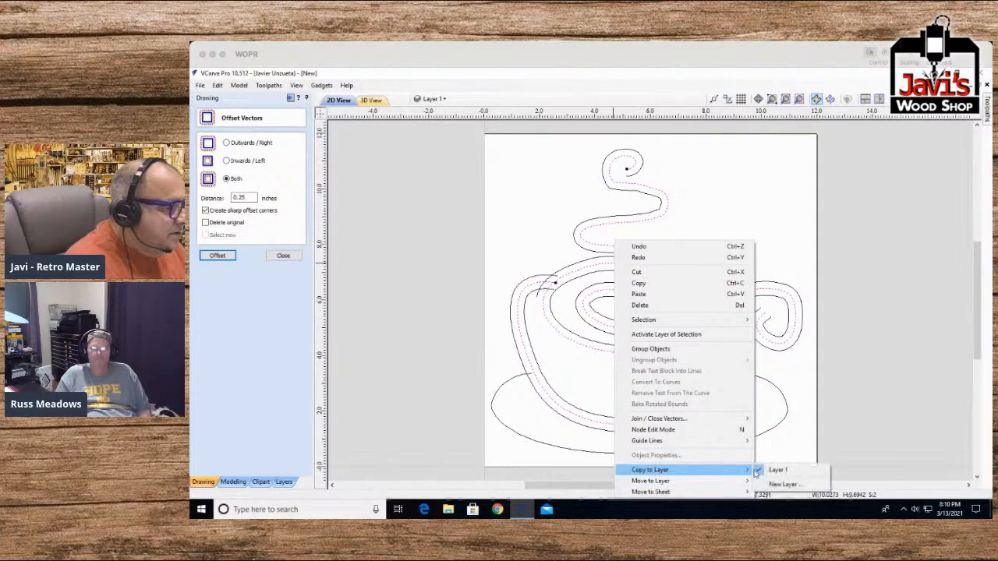
left_click(782, 485)
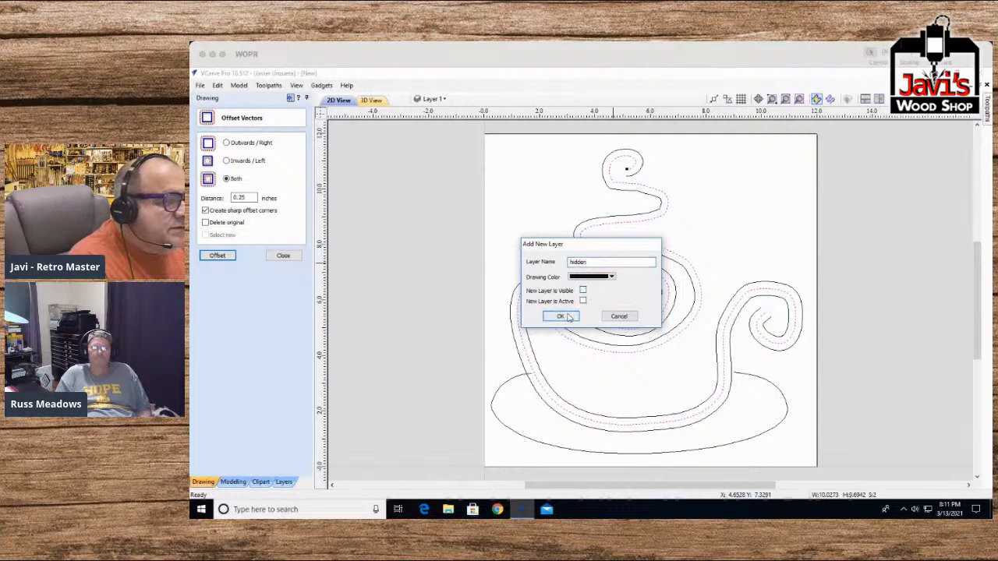
left_click(562, 316)
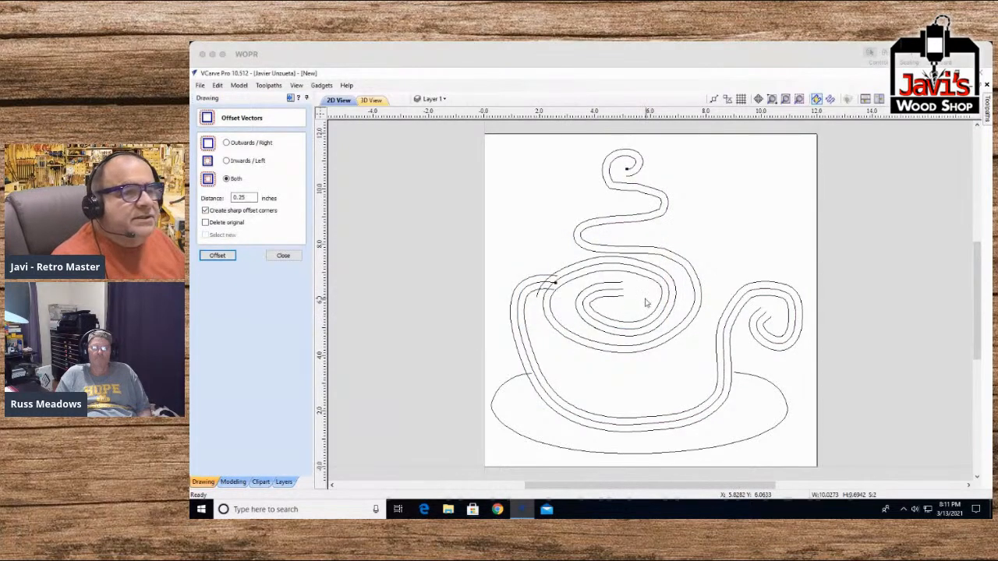
Step: Try activating the hidden layer in the layers list, make Layer 1 active again, and clear the curve selection
left_click(284, 481)
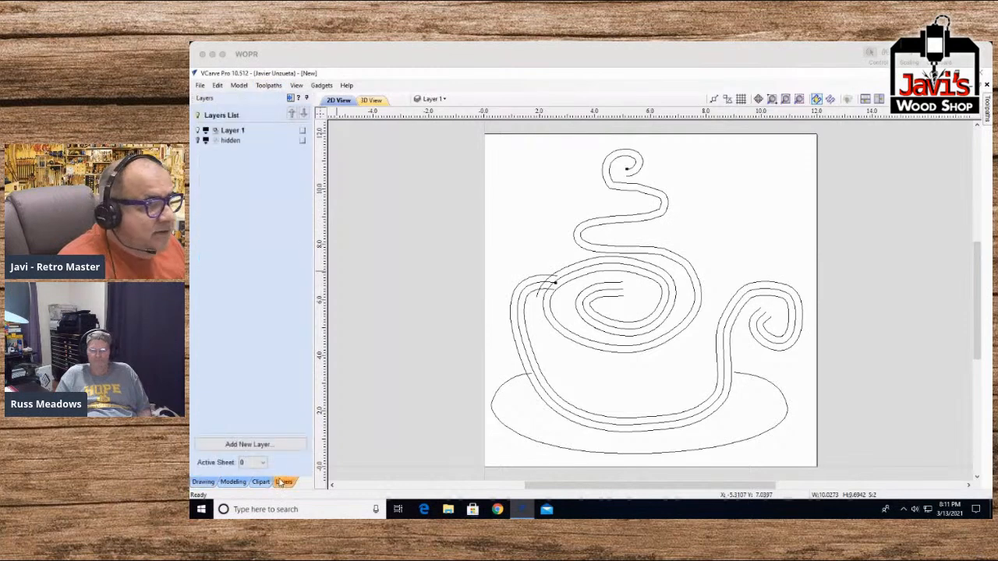
left_click(225, 141)
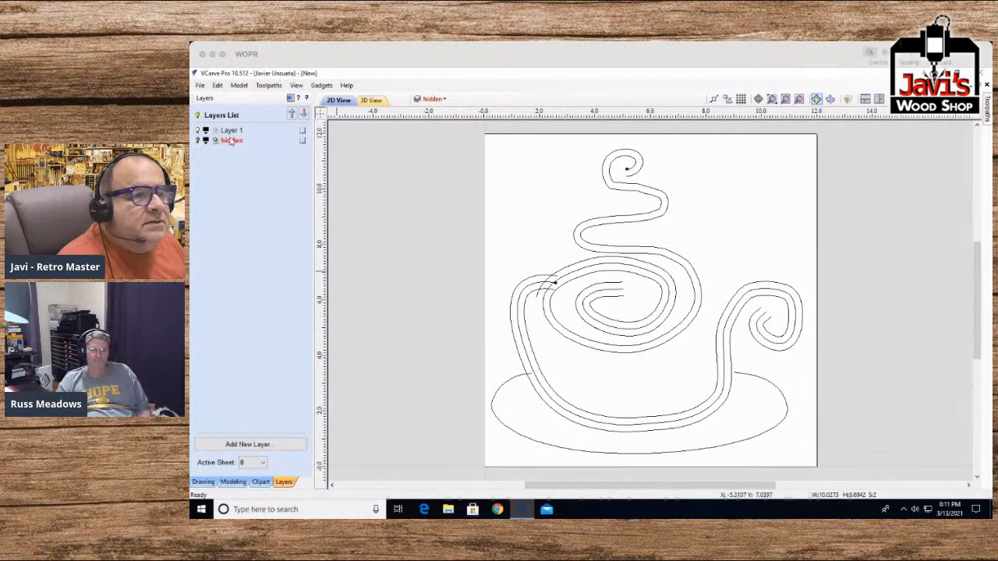
left_click(569, 279)
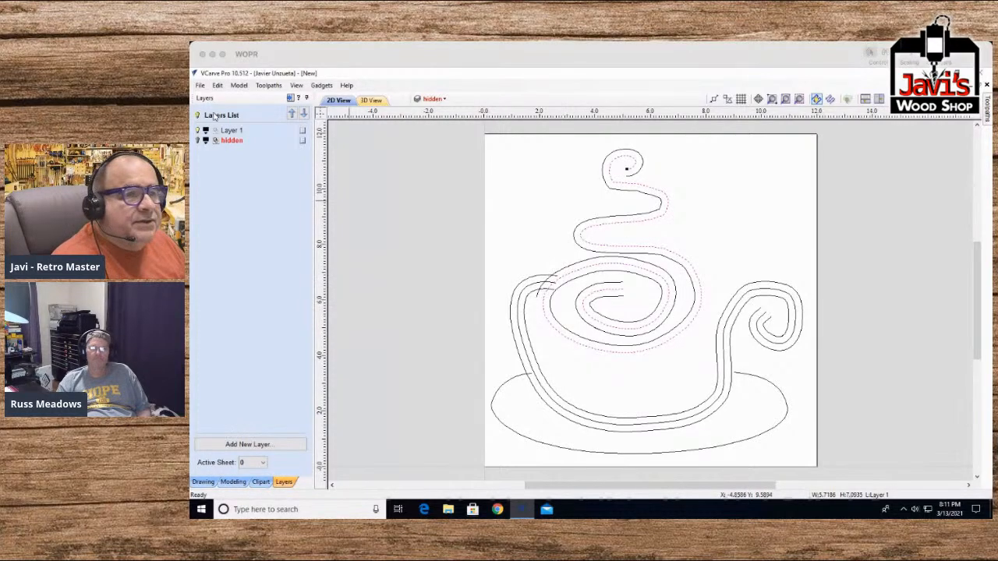
left_click(231, 131)
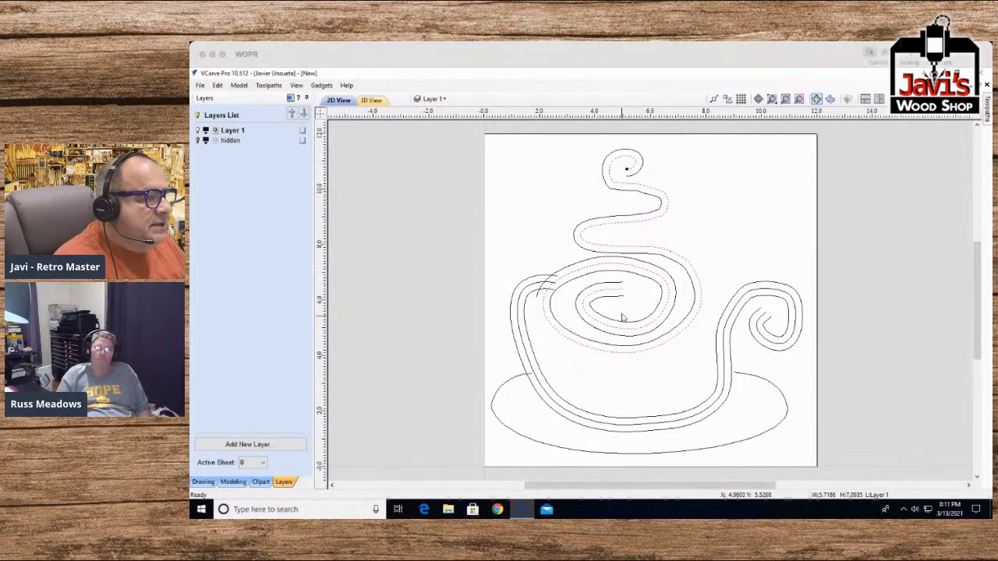
left_click(764, 231)
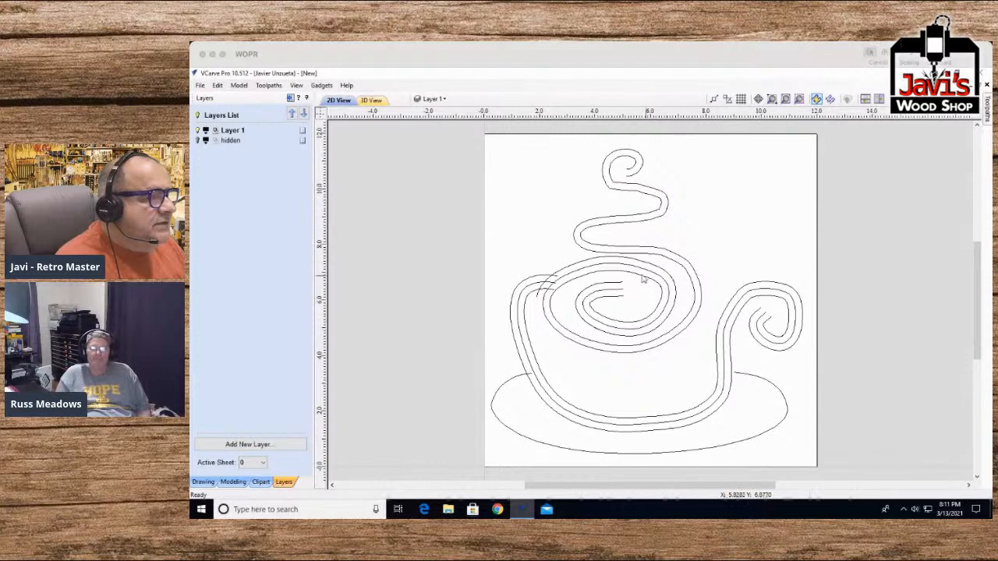
Step: Delete the offset curve that follows only the coffee swirl at the cup's rim
left_click(612, 267)
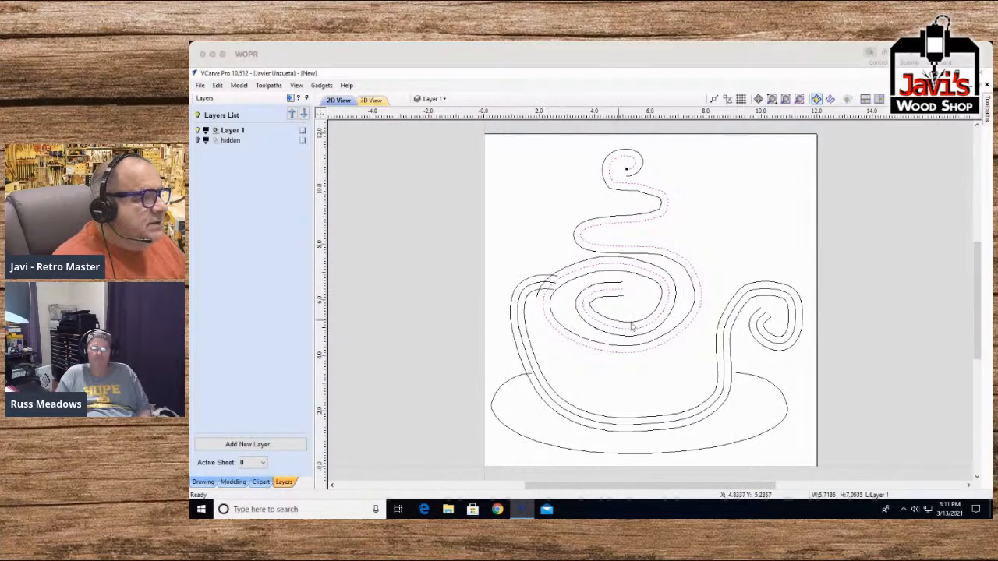
left_click(580, 266)
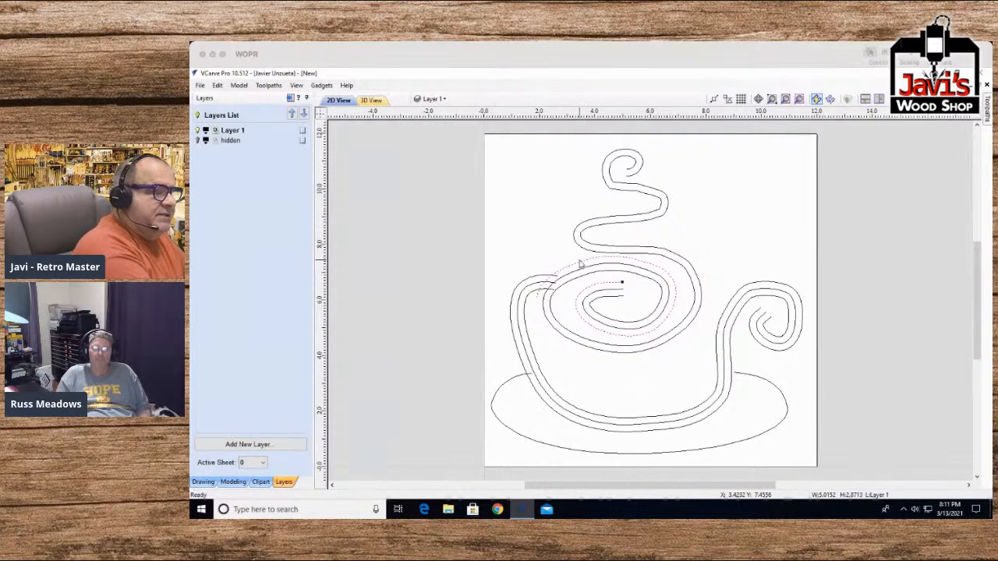
key("Escape")
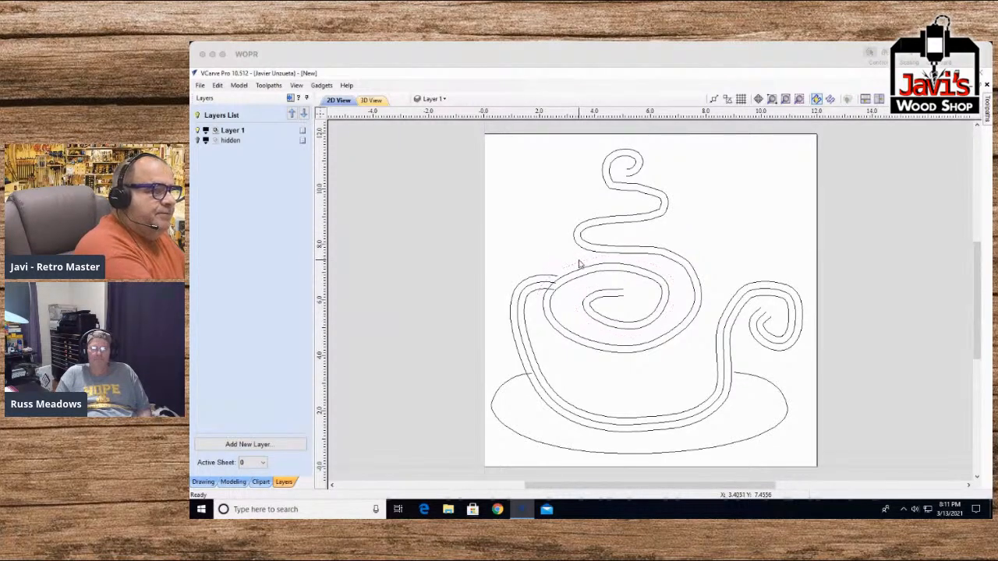
Step: Offset the remaining steam offset curve by 0.25 inches outwards/right, keeping the original
left_click(616, 301)
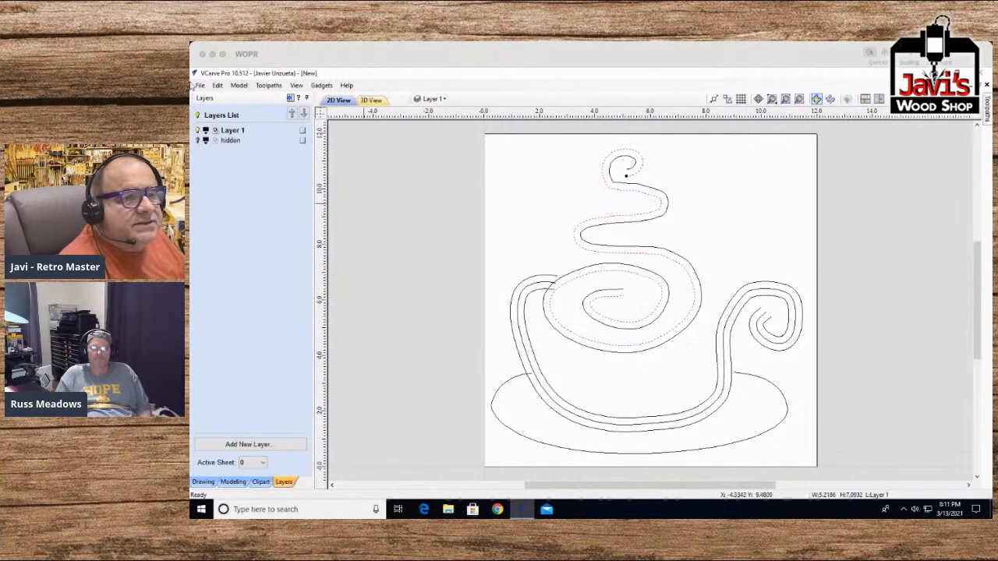
left_click(205, 482)
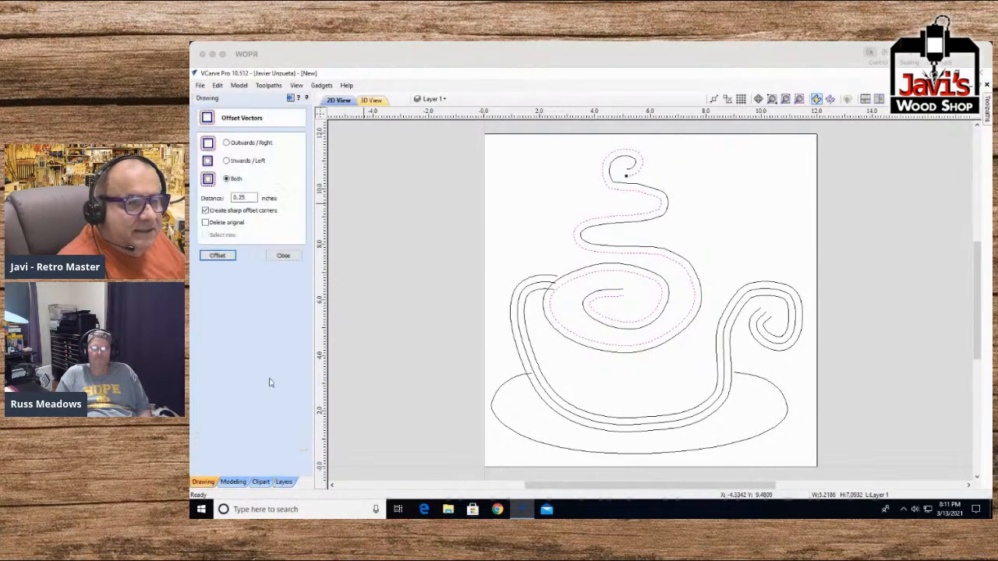
left_click(216, 258)
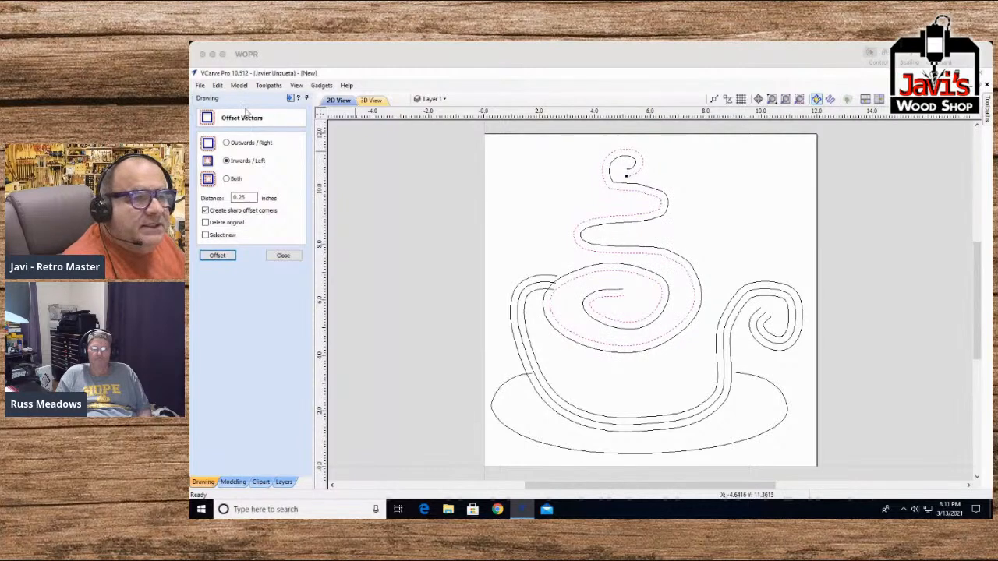
left_click(226, 143)
left_click(216, 258)
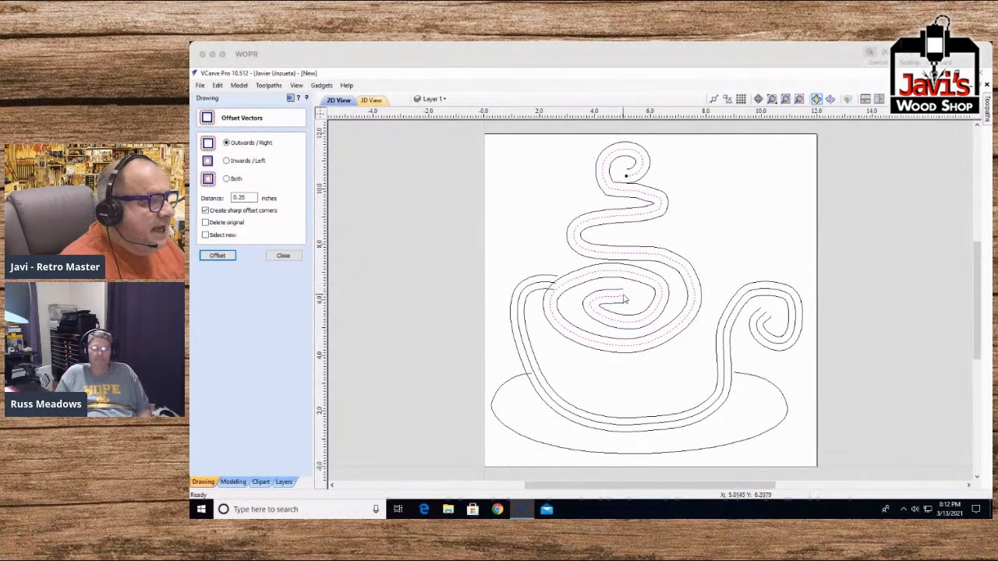
Step: Close the offset tool and check the contents of Layer 1 and the hidden layer by switching their visibility off and on
left_click(283, 256)
left_click(284, 481)
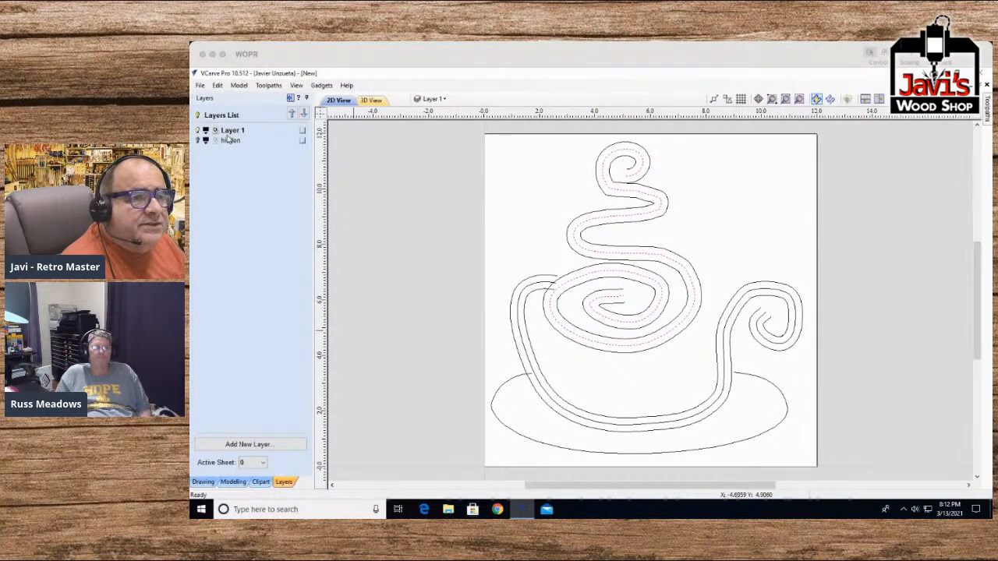
left_click(198, 130)
left_click(197, 140)
left_click(197, 140)
left_click(198, 130)
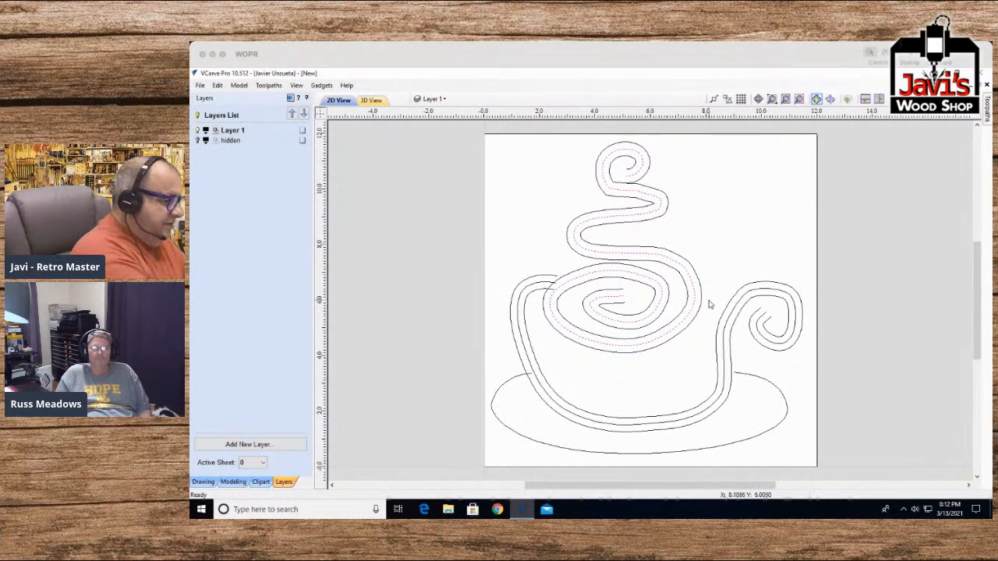
Step: Delete the centre curves of the steam and the cup on Layer 1, leaving only their outer lines
left_click(684, 295)
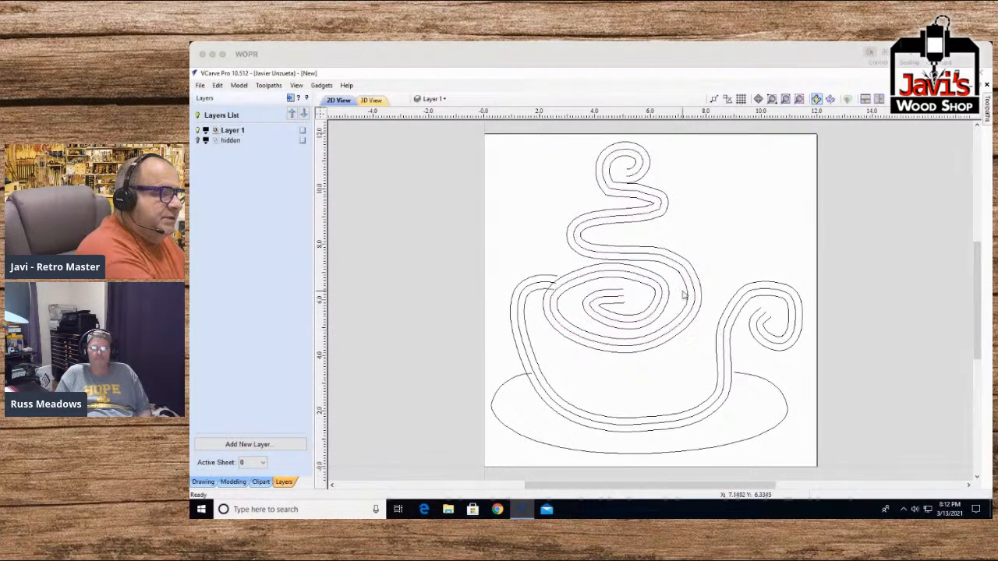
left_click(694, 294)
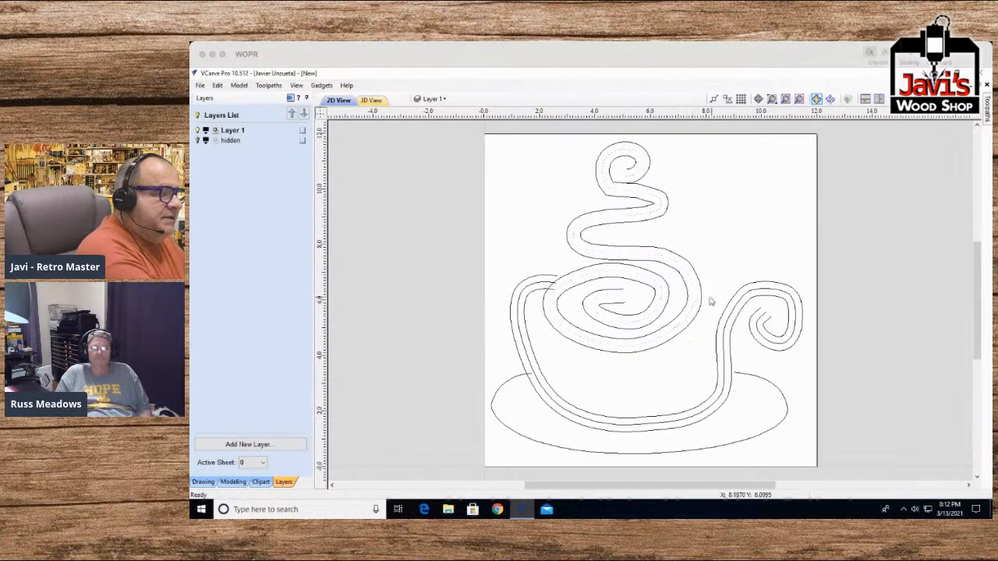
left_click(740, 305)
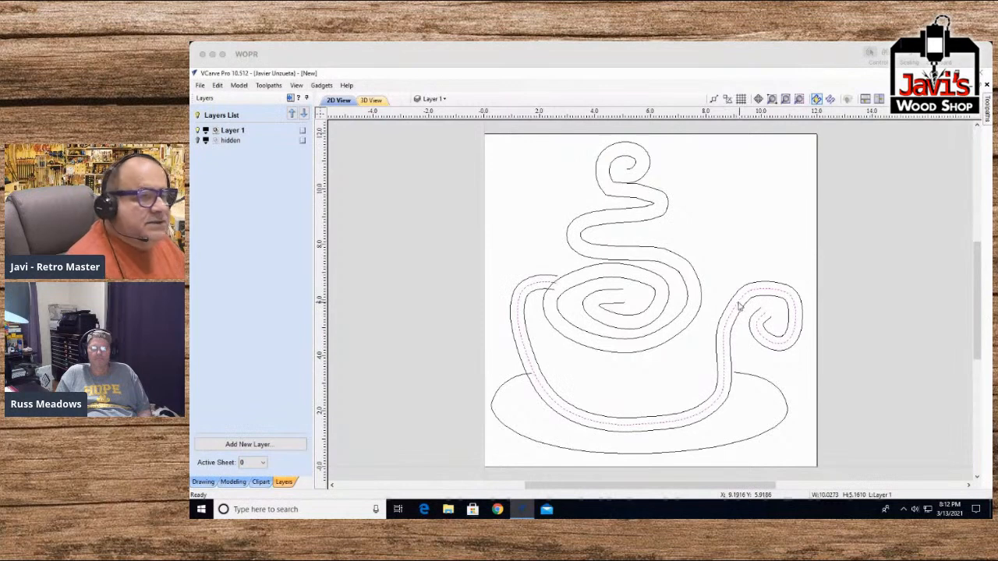
key("Escape")
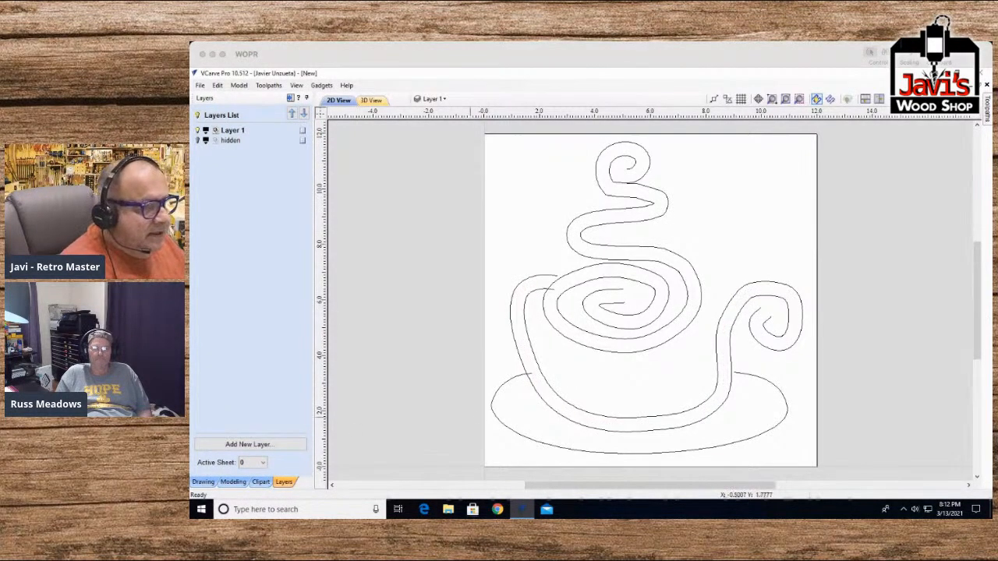
Step: Offset the saucer curve by 0.25 inches first outwards/right and then inwards/left, keeping the original
left_click(490, 374)
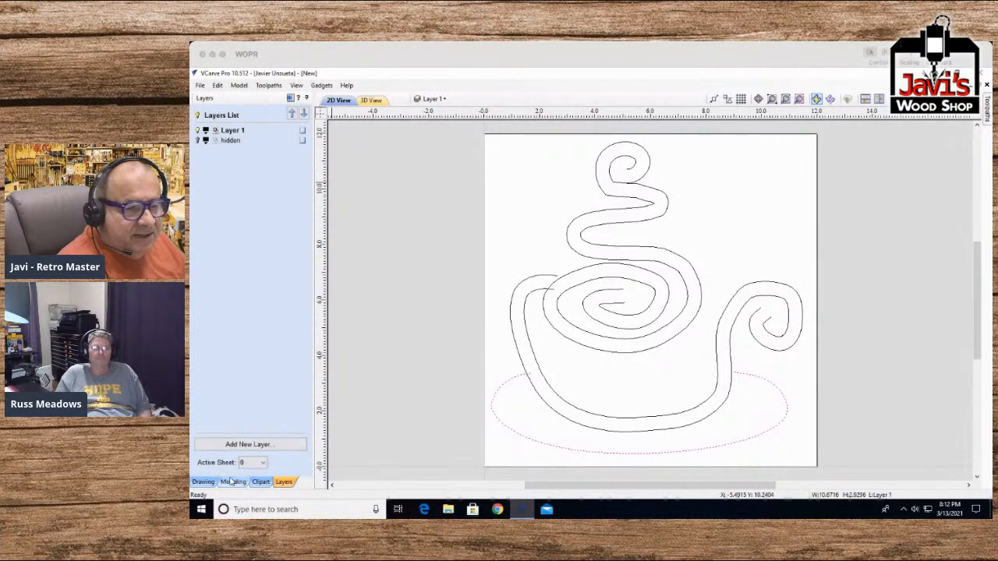
left_click(203, 482)
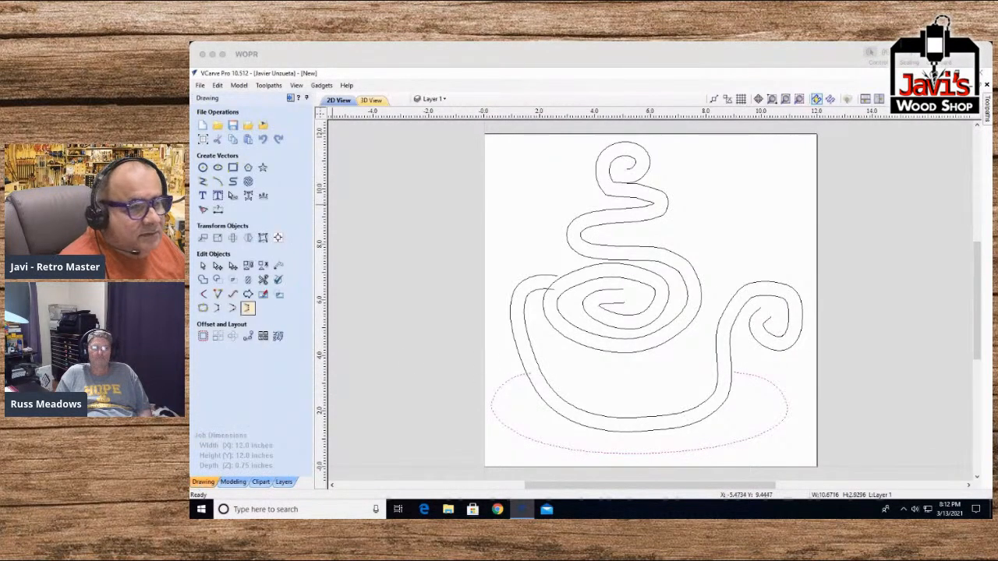
left_click(203, 337)
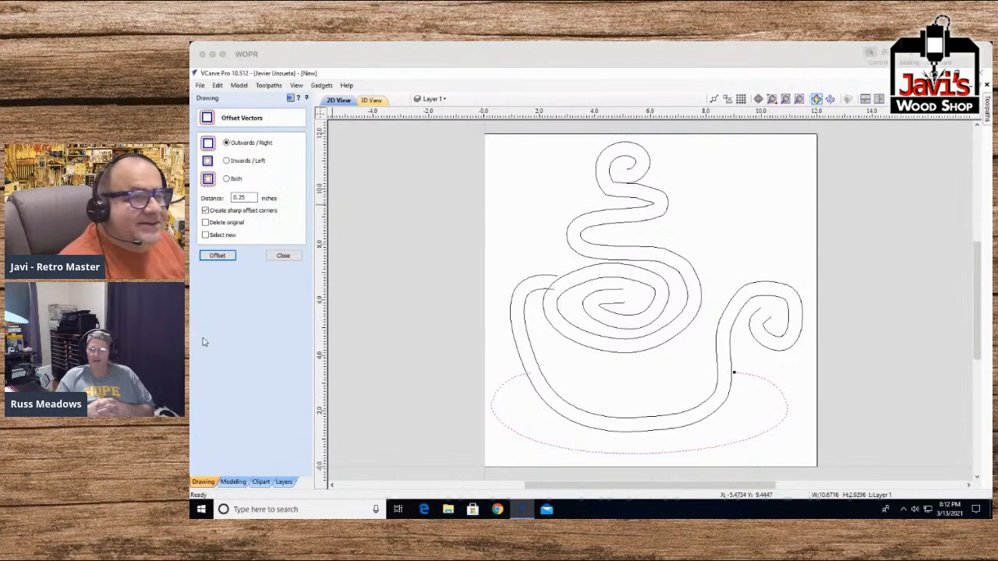
left_click(218, 257)
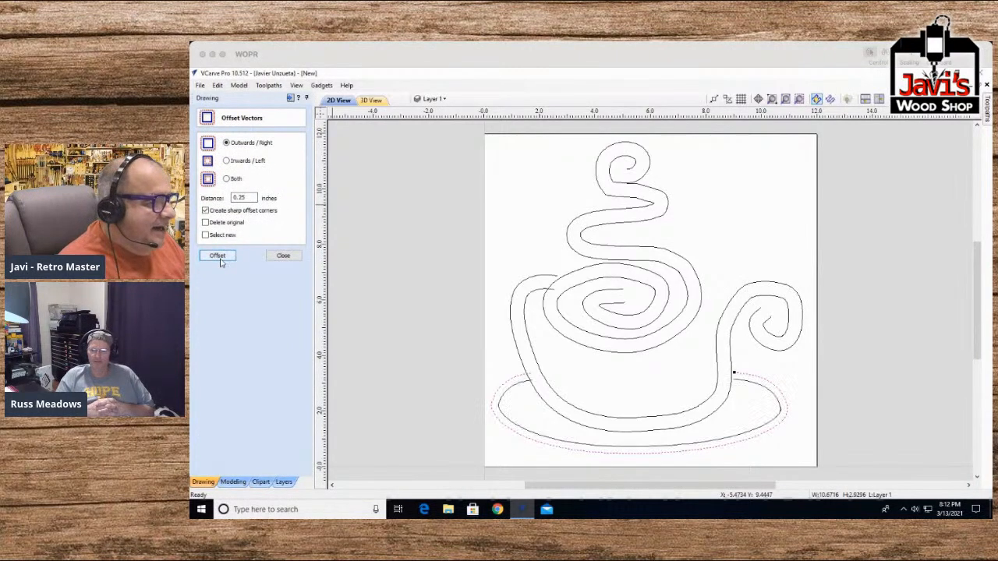
left_click(233, 161)
left_click(217, 255)
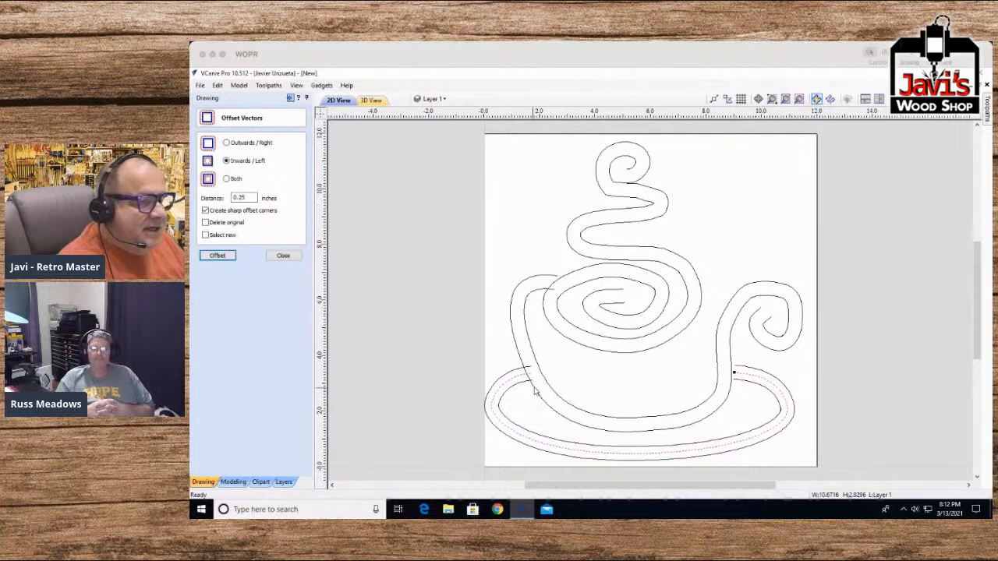
Step: Move the original saucer curve to the hidden layer
left_click(508, 378)
right_click(509, 378)
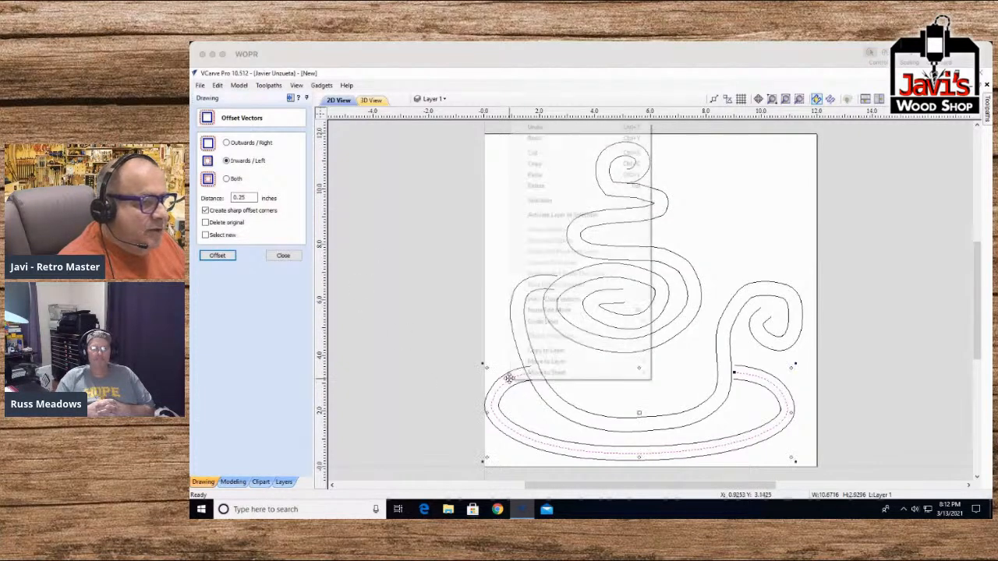
mouse_move(548, 361)
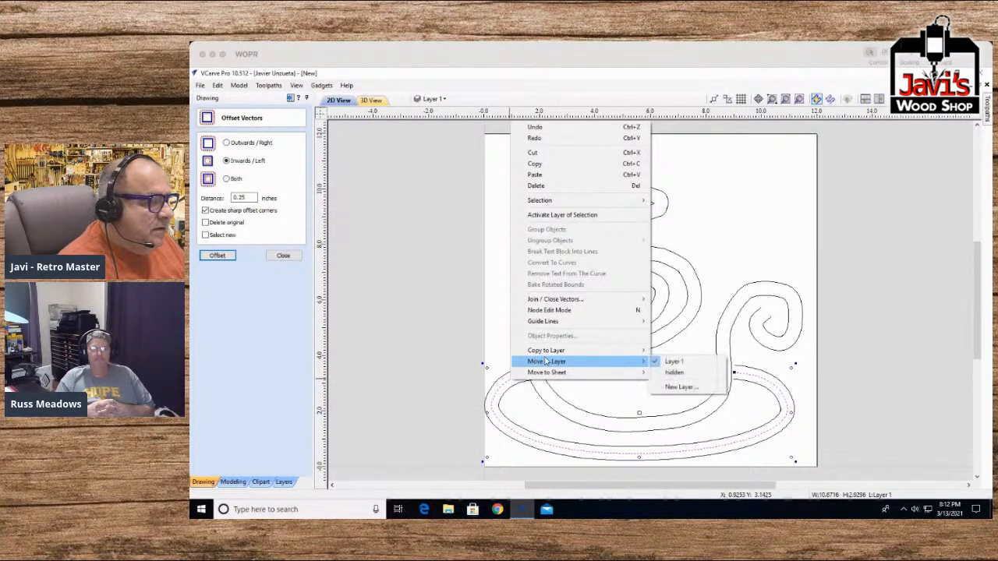
left_click(674, 374)
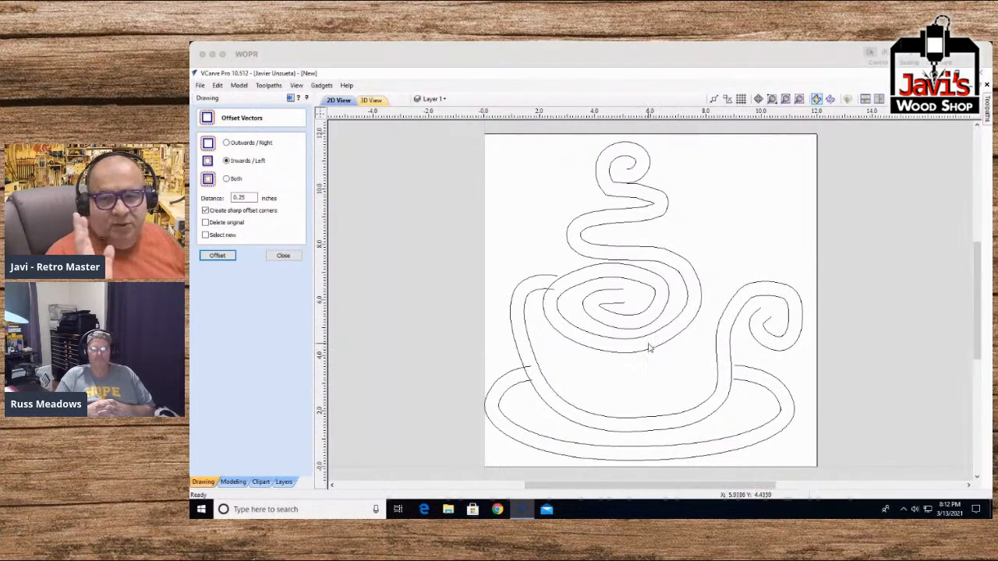
Step: Close the offset tool and extend the end node of the cup's outer line across the steam swirl's outermost curve
left_click(544, 293)
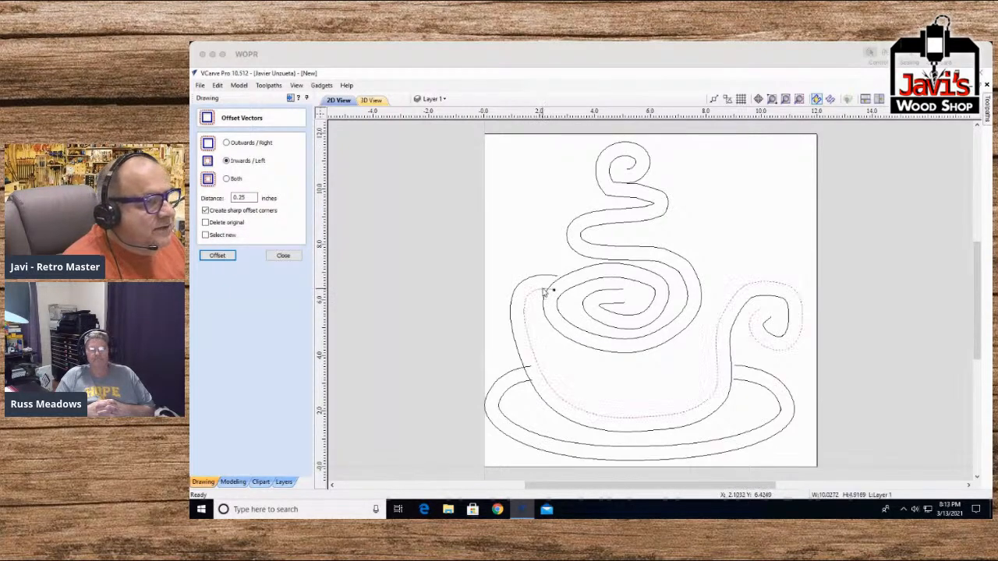
left_click(554, 279)
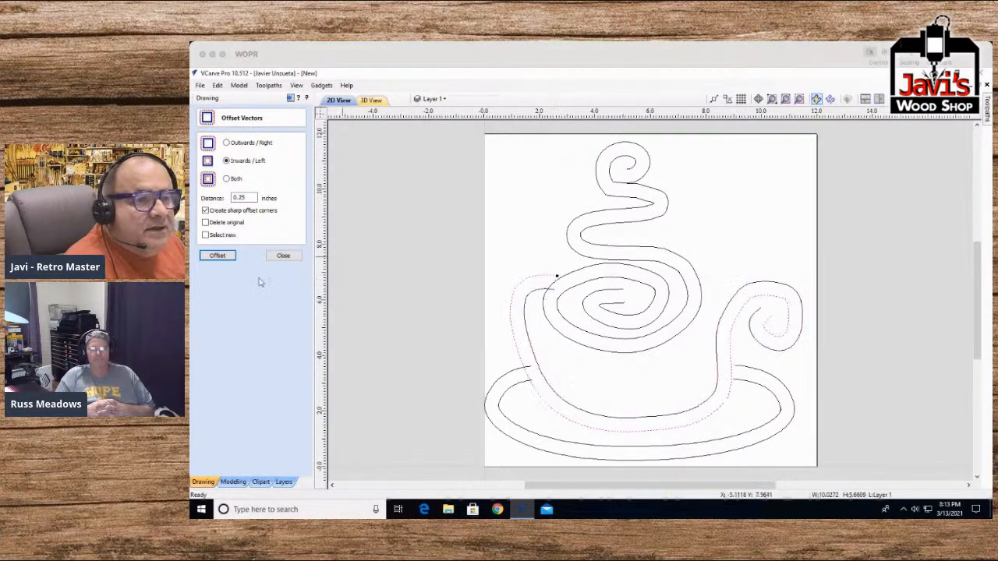
left_click(283, 255)
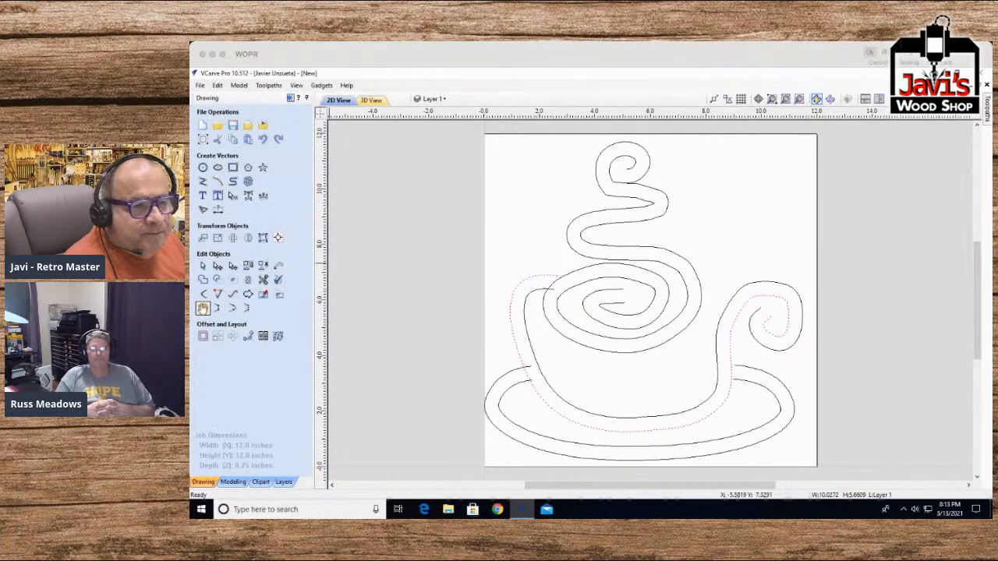
left_click(217, 308)
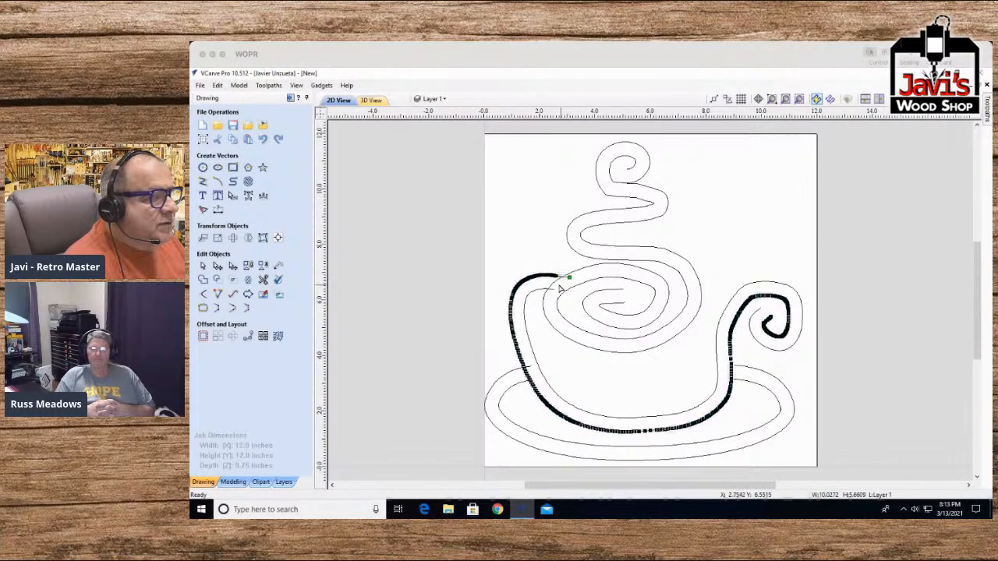
scroll(558, 275, "up", 5)
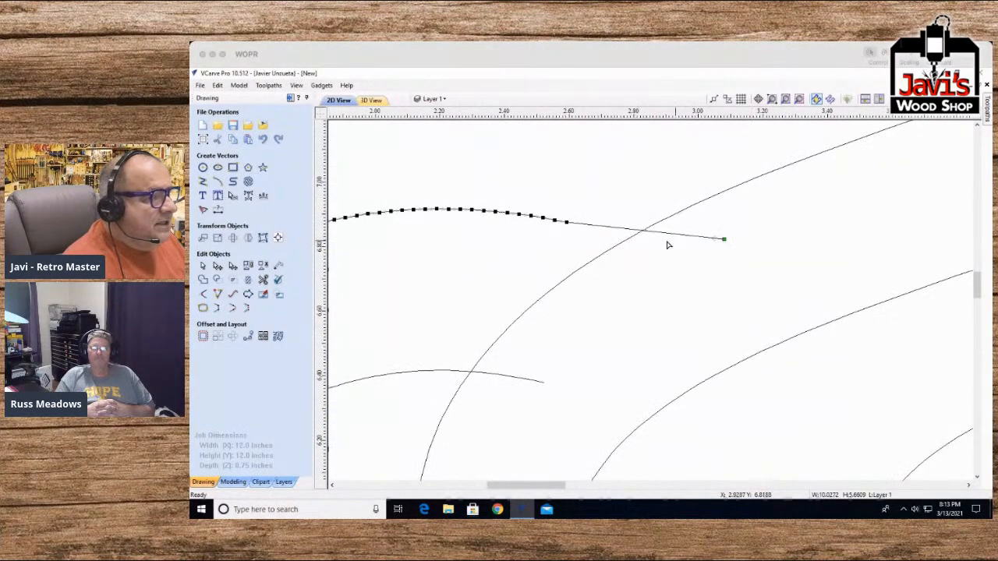
scroll(661, 335, "down", 3)
scroll(661, 335, "down", 3)
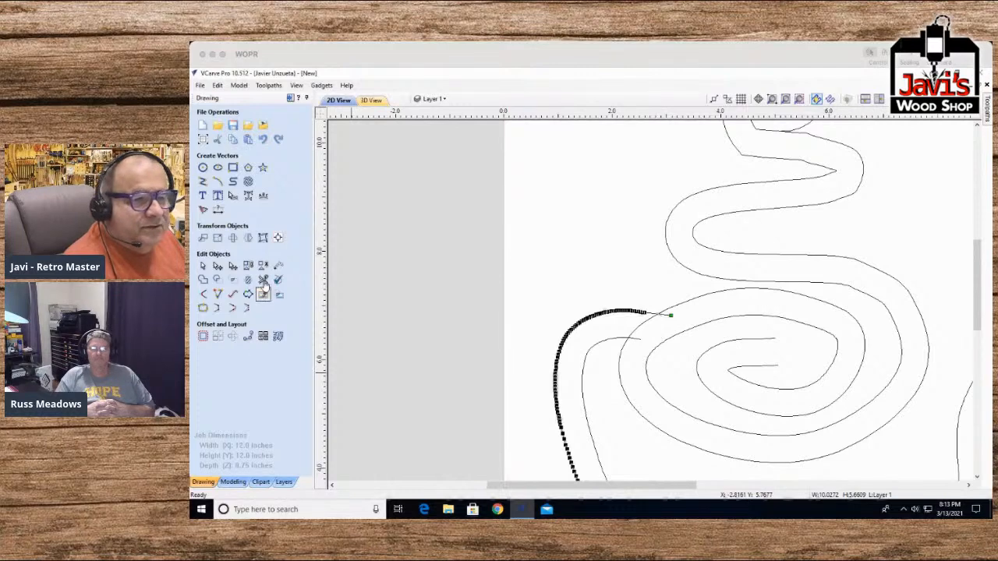
Step: Trim the overhanging ends of the cup's two rim lines and the swirl section between them with Interactive Vector Trim
left_click(262, 279)
scroll(633, 336, "up", 3)
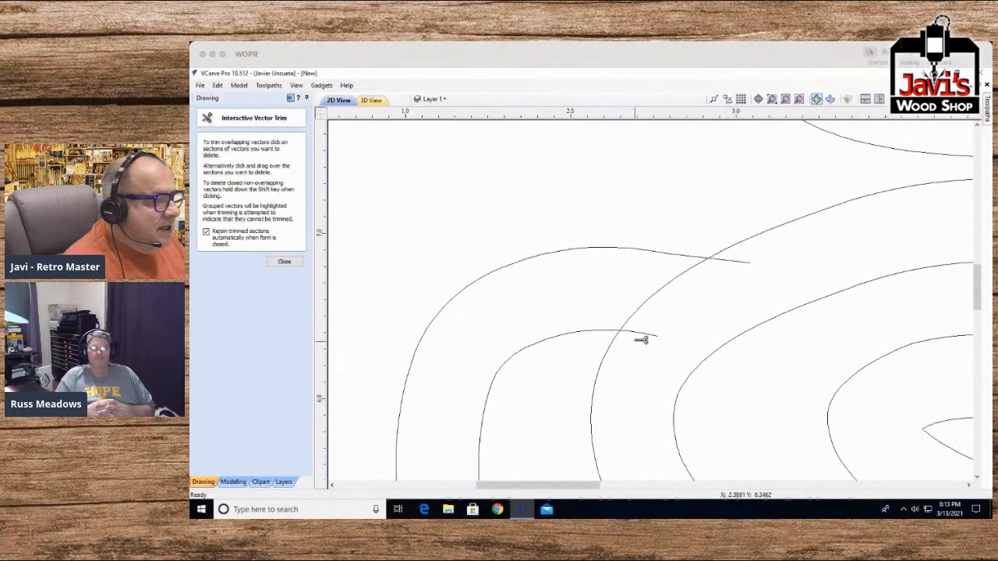
left_click(640, 313)
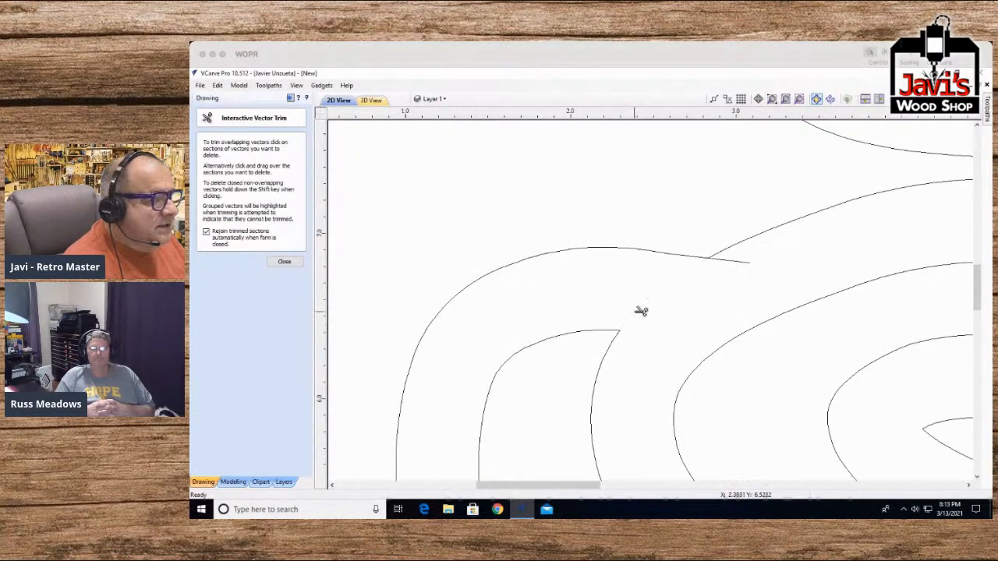
scroll(639, 334, "down", 5)
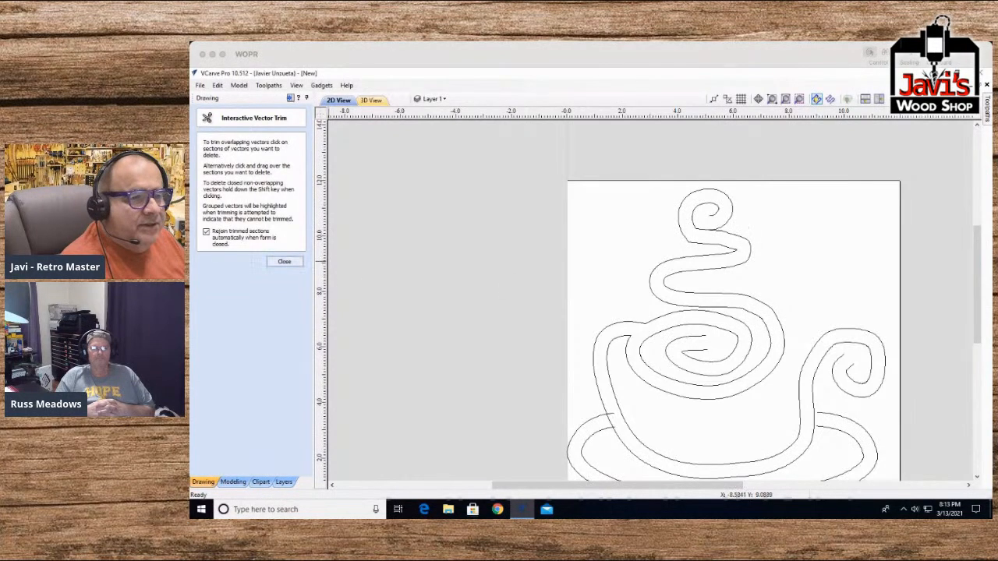
left_click(284, 261)
Step: Fit circular arcs with 0.01 inch tolerance to the steam's left line, keeping sharp corners and replacing the original vector
left_click(726, 224)
left_click(218, 266)
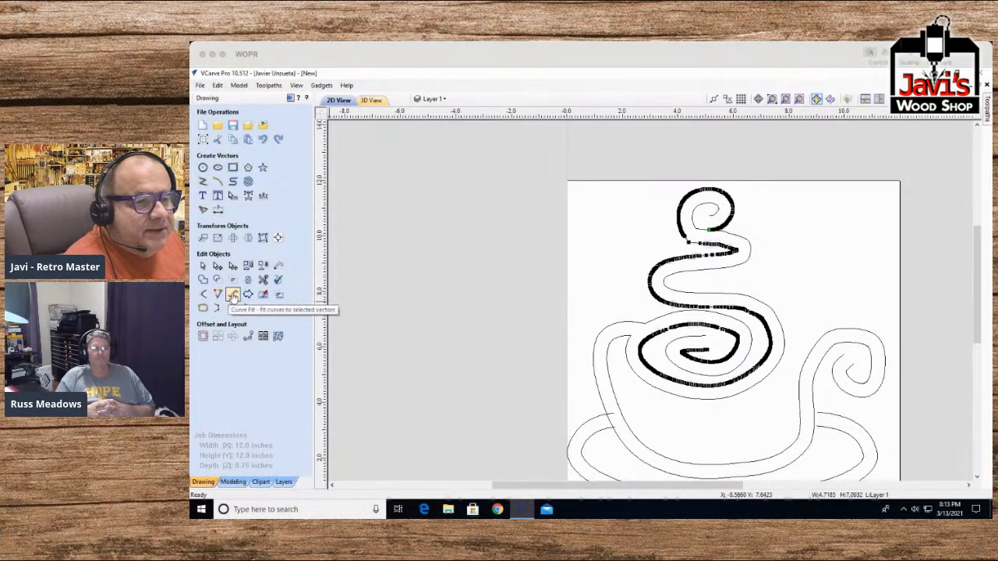
left_click(232, 295)
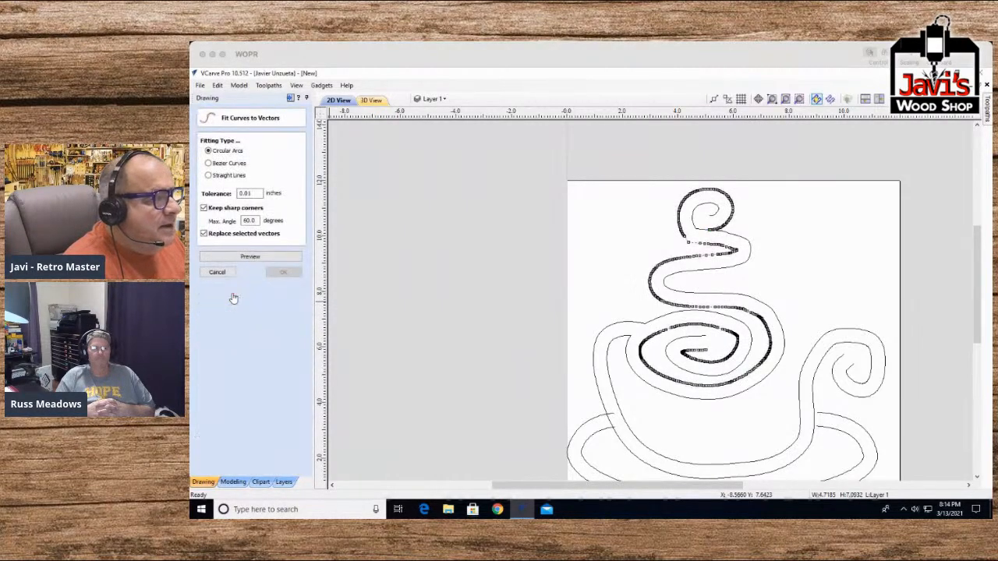
left_click(242, 260)
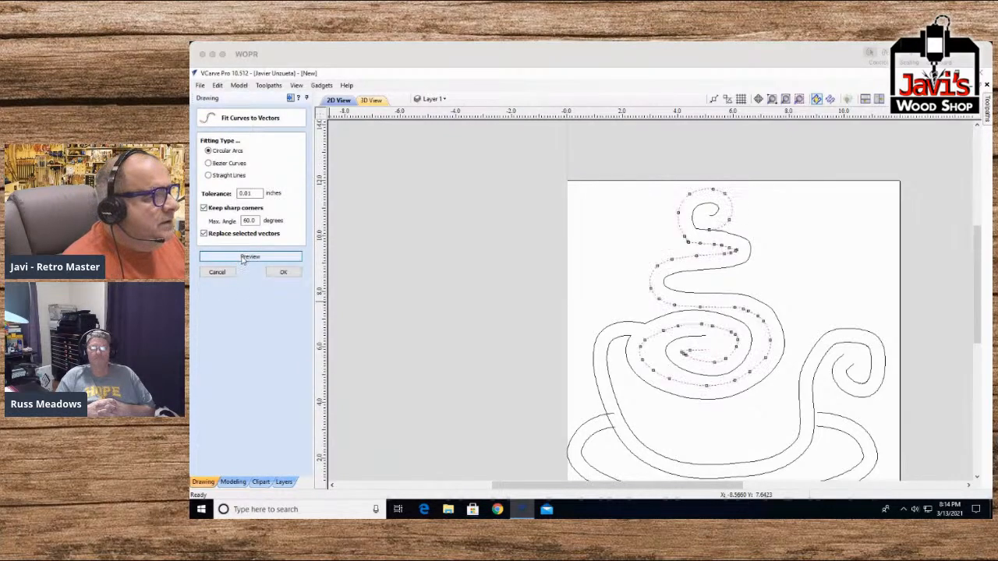
left_click(282, 272)
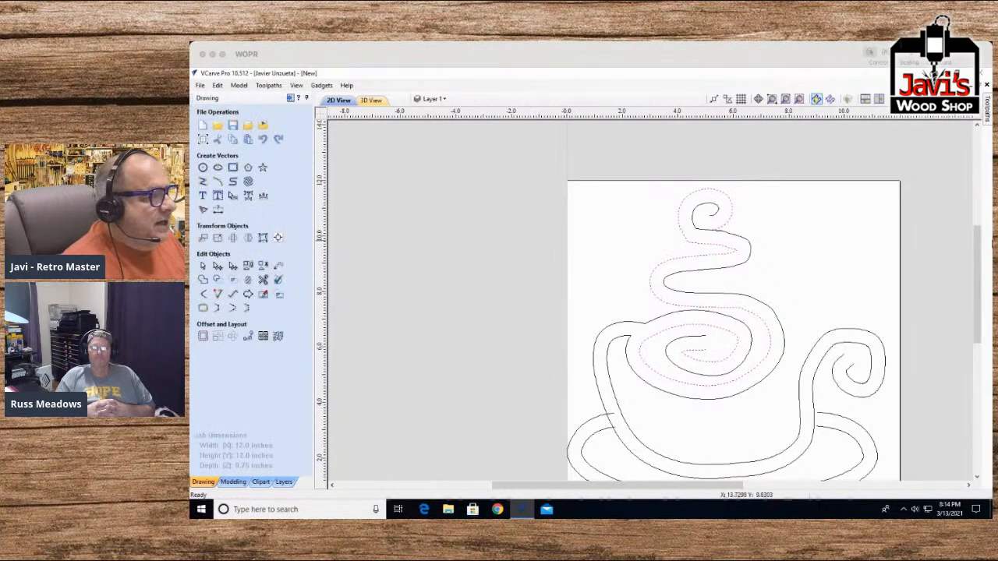
Step: Replace the joined line of the steam's right side and the cup's inner edge with fitted circular arcs at 0.01 inch tolerance
left_click(720, 269)
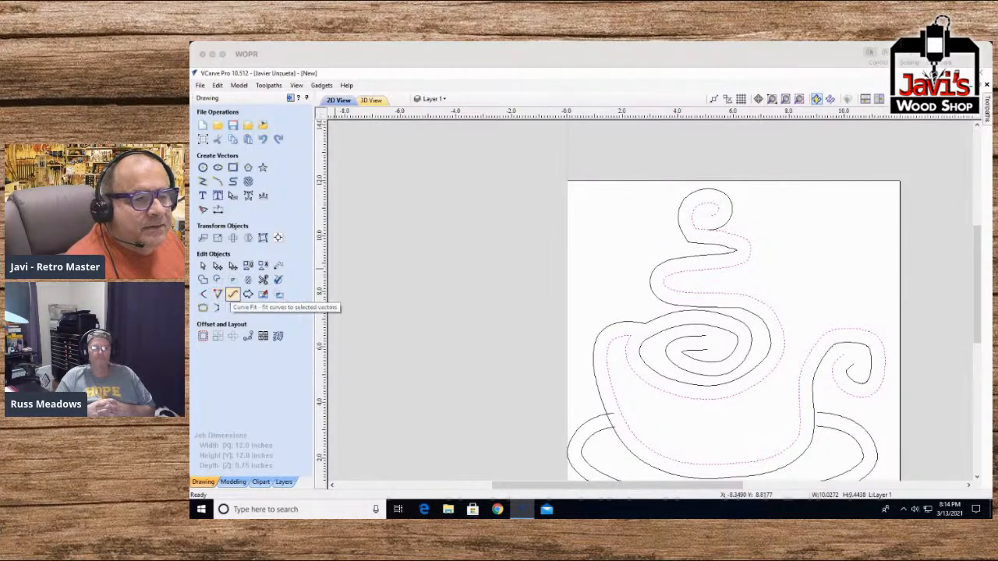
left_click(232, 294)
left_click(269, 258)
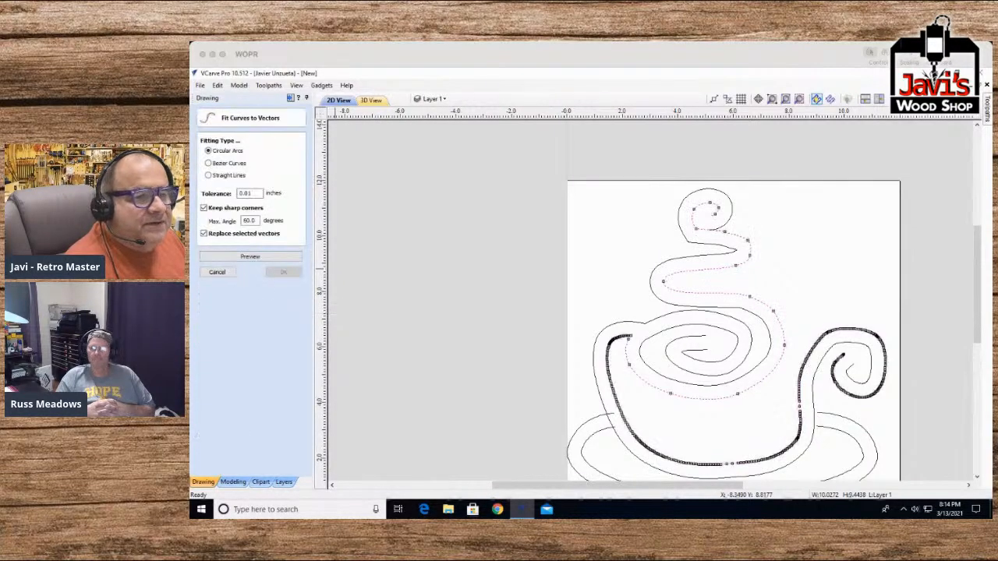
left_click(284, 272)
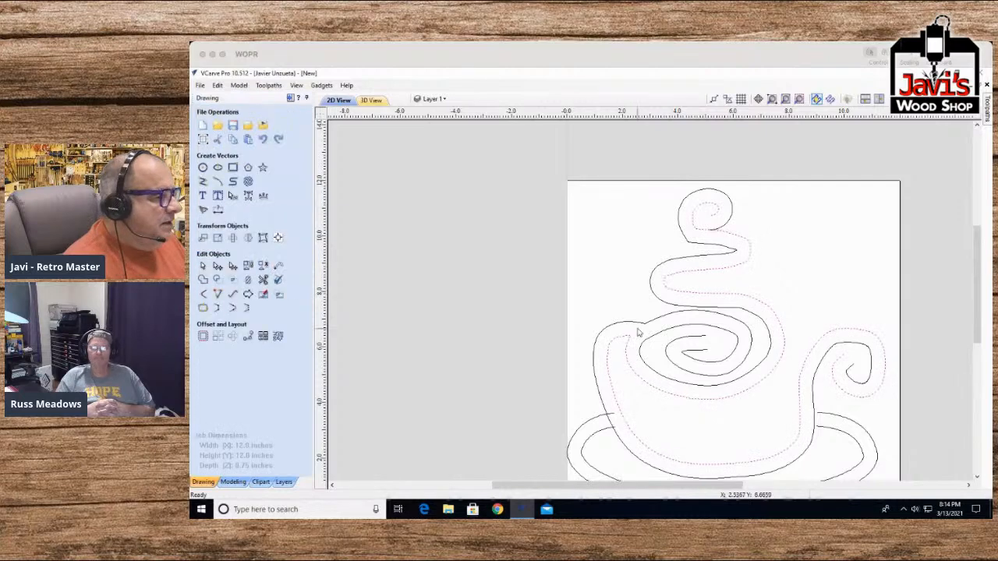
Step: Fit circular arcs with 0.01 inch tolerance to both saucer curves, replacing the originals
left_click(581, 427)
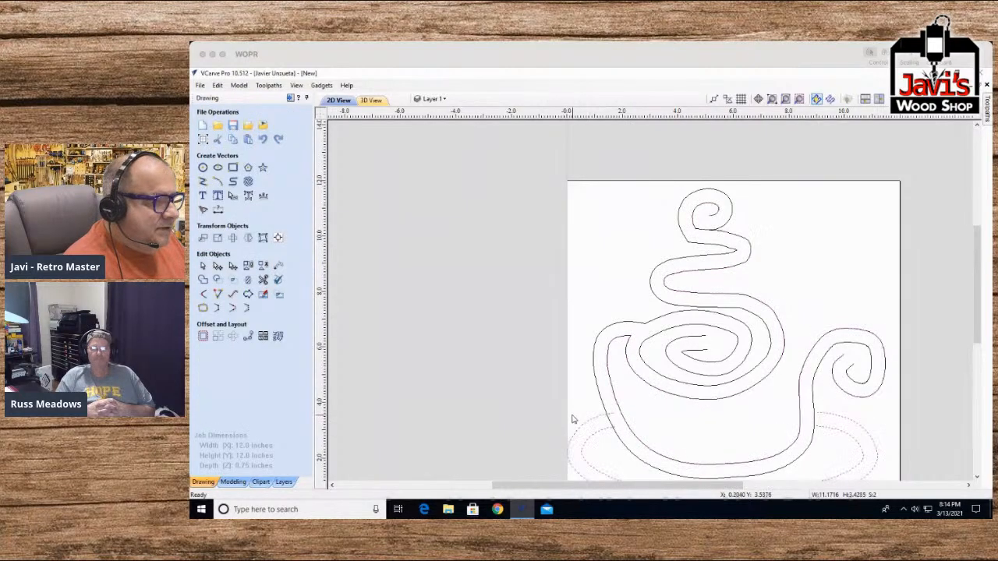
left_click(233, 295)
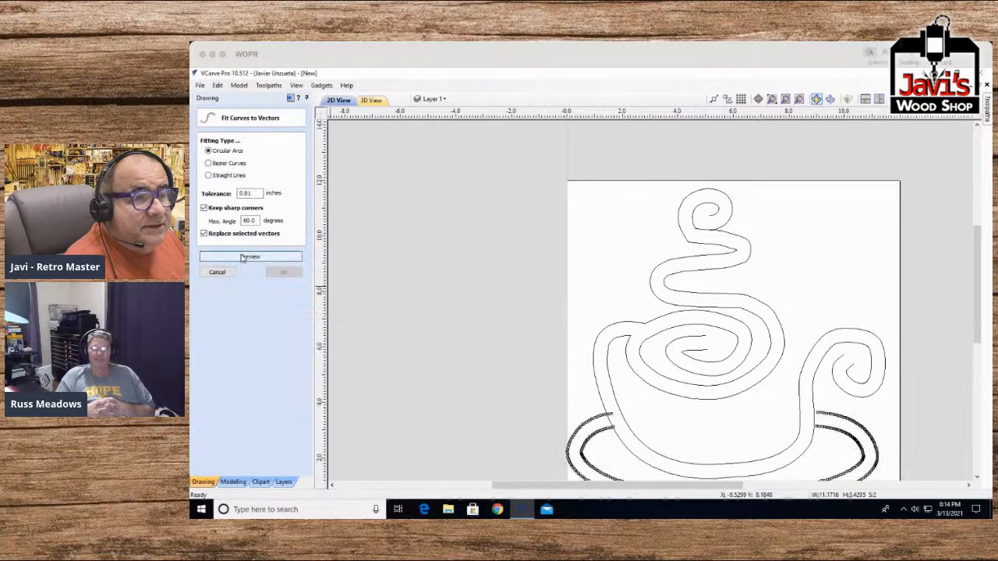
left_click(242, 258)
left_click(283, 272)
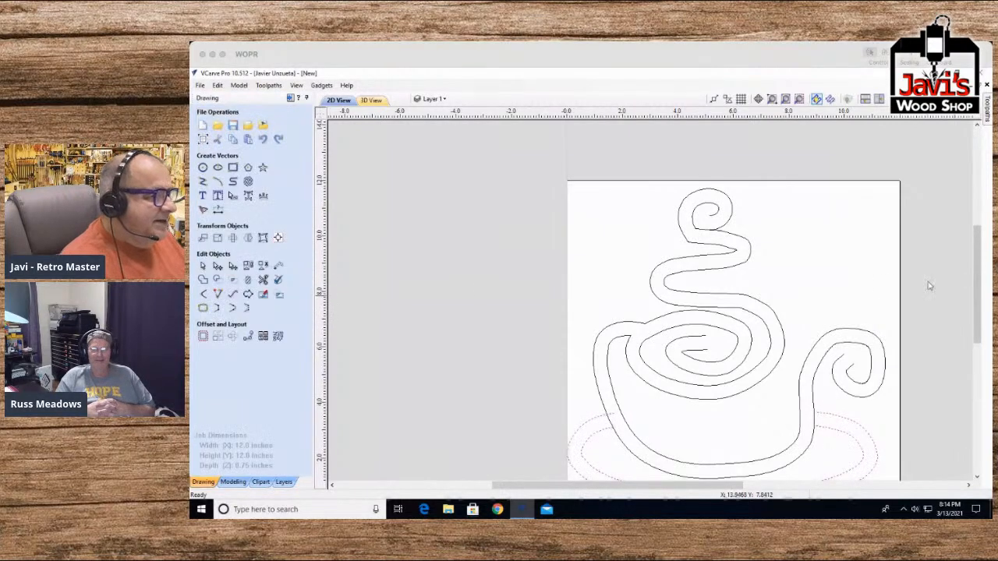
Step: Check the nodes of all curves and replace the cup's outer line with its joined swirl by fitted circular arcs, 0.01 inch tolerance
left_click_drag(832, 449, 619, 236)
left_click(807, 271)
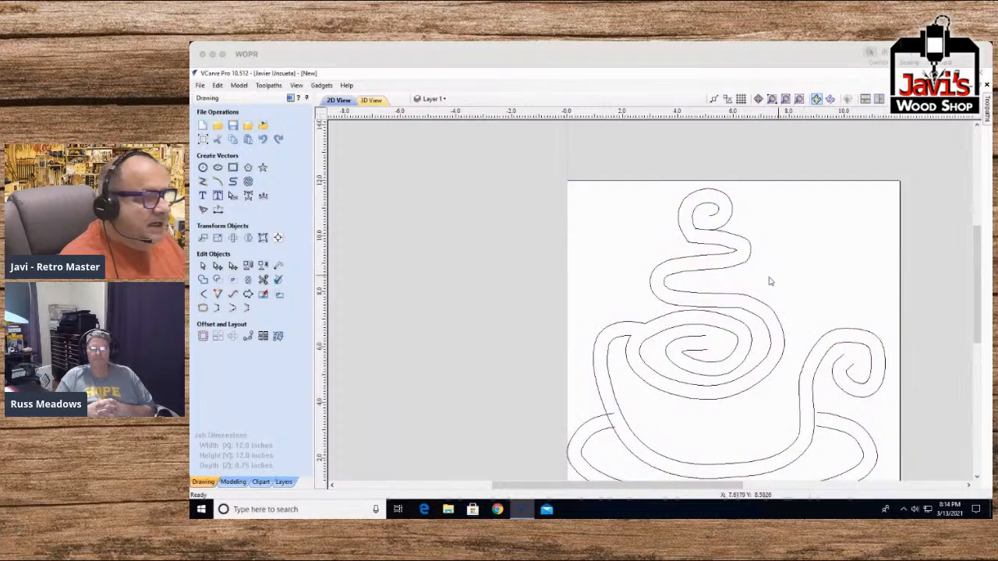
mouse_move(831, 446)
left_mouse_down()
mouse_move(687, 365)
mouse_move(683, 290)
left_mouse_up()
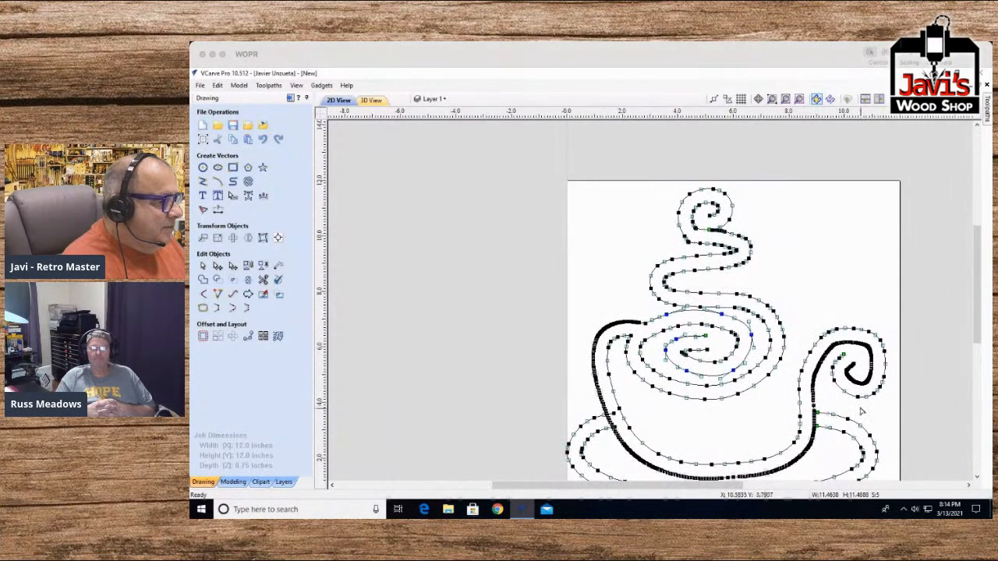
left_click(833, 403)
left_click(813, 386)
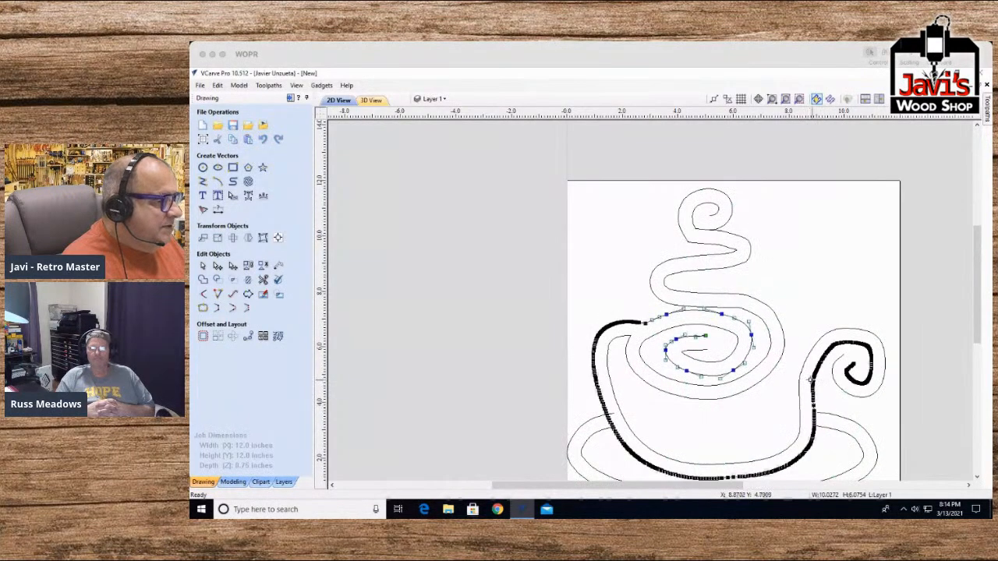
left_click(232, 295)
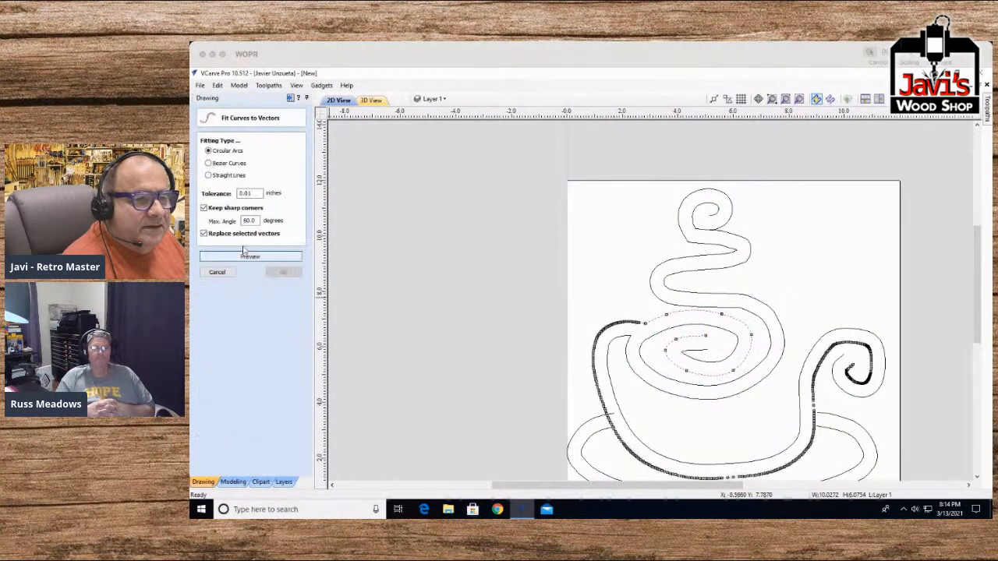
left_click(246, 256)
left_click(282, 271)
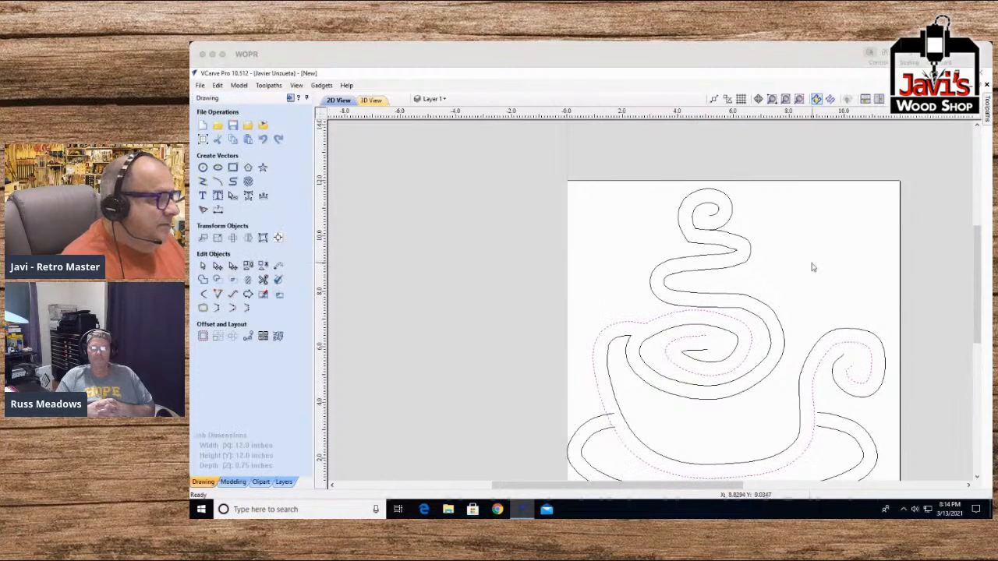
left_click(847, 265)
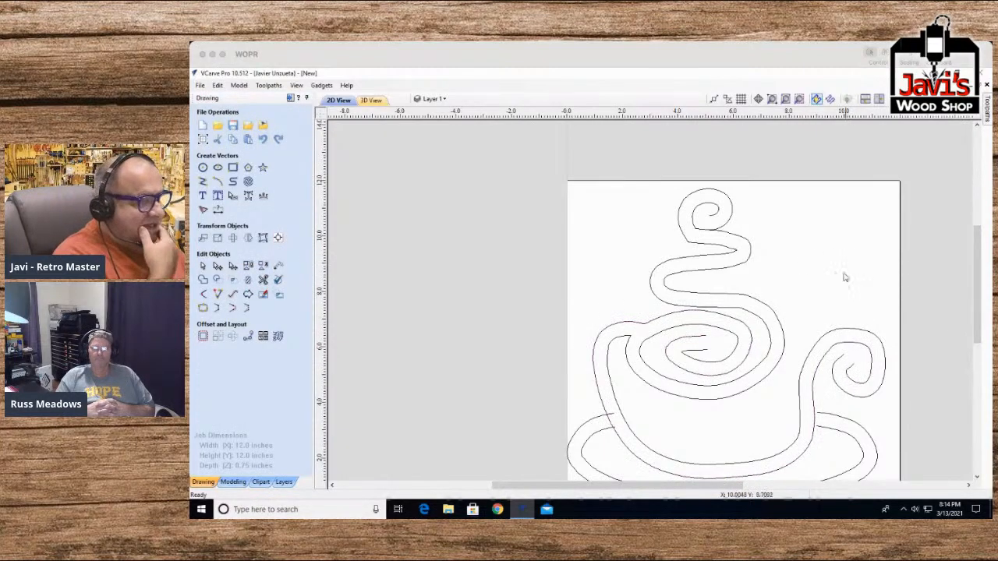
Step: Move the end node of the steam's left line onto the open end of the inner curl at the top of the steam
left_click(724, 297)
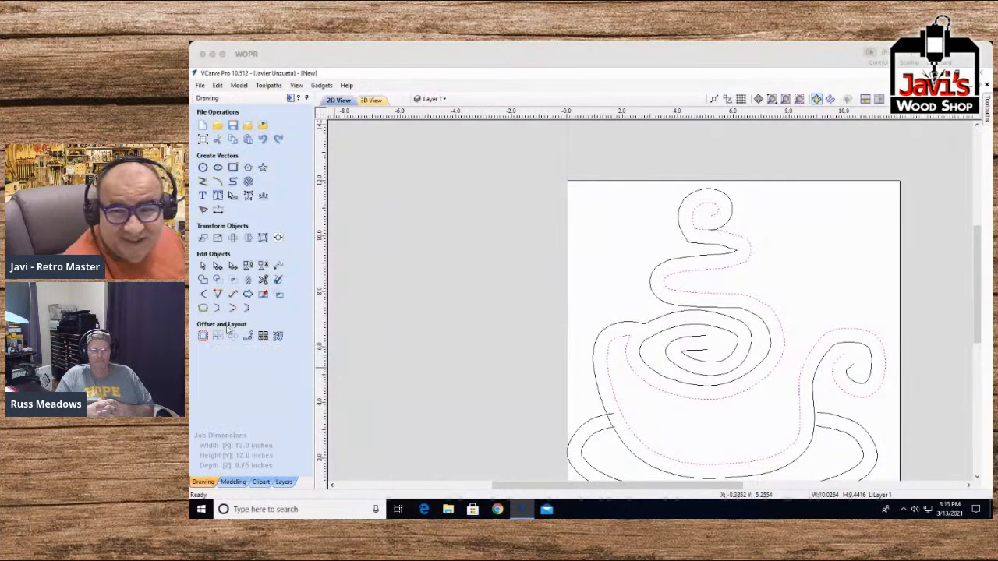
left_click(725, 227)
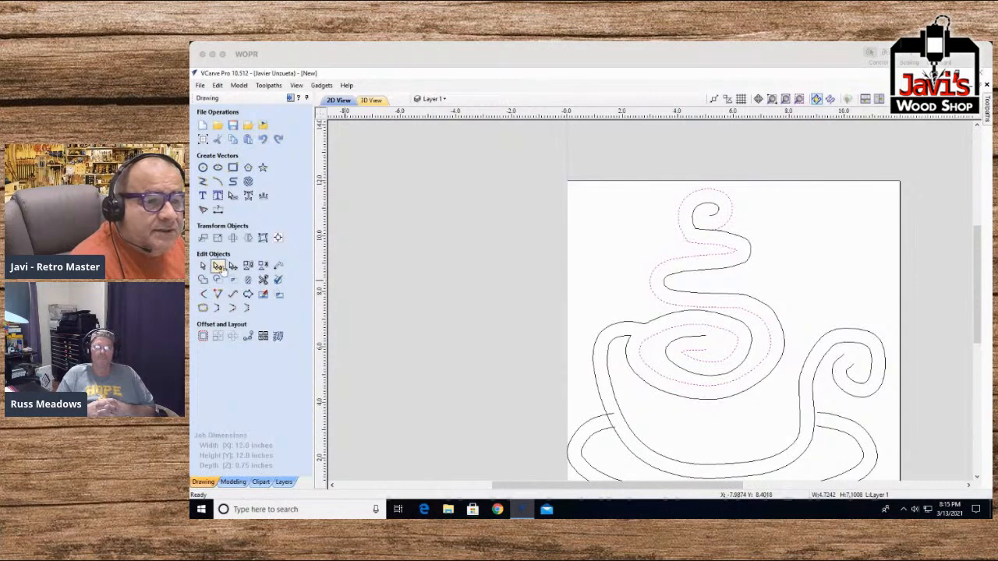
left_click(218, 266)
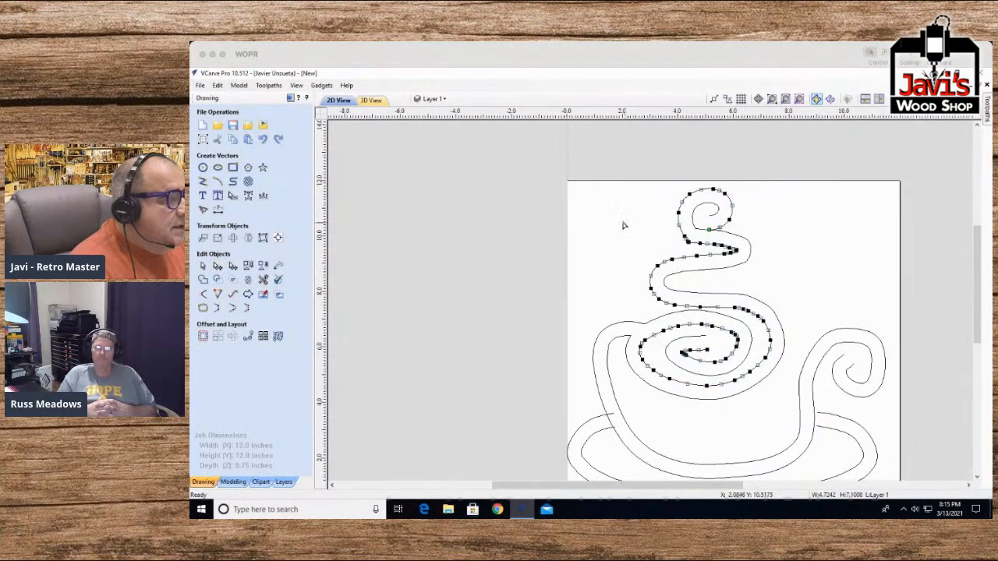
scroll(704, 229, "up", 1)
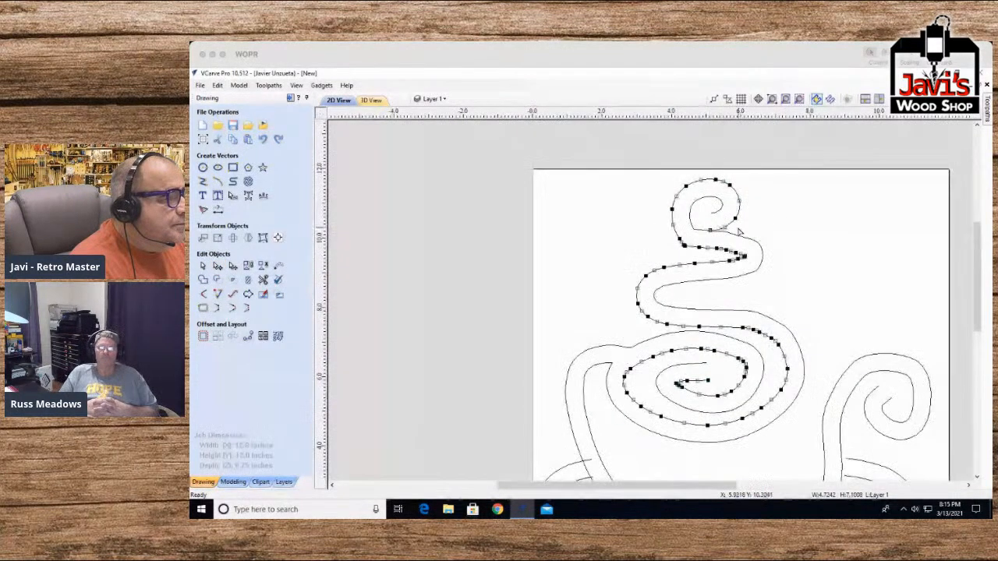
scroll(721, 228, "up", 3)
scroll(655, 208, "up", 3)
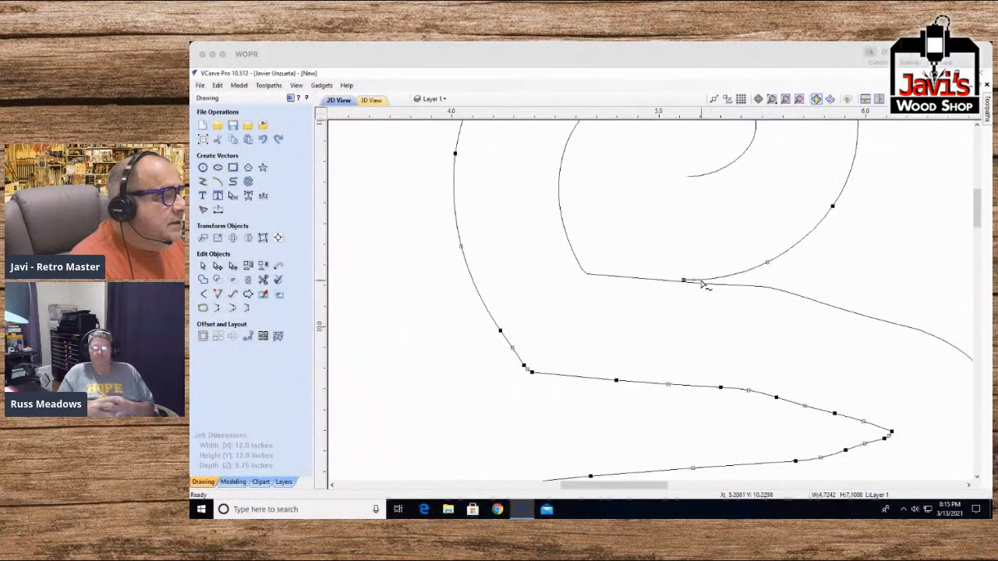
left_click_drag(684, 279, 686, 178)
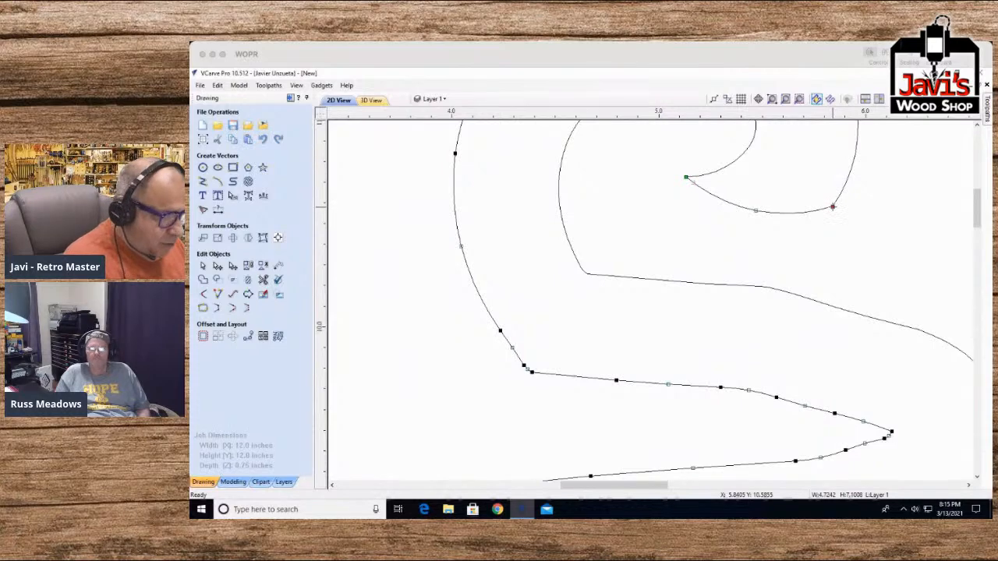
Step: Try to cut the steam's left line at the corner node of the curl at the top of the steam
scroll(842, 252, "down", 1)
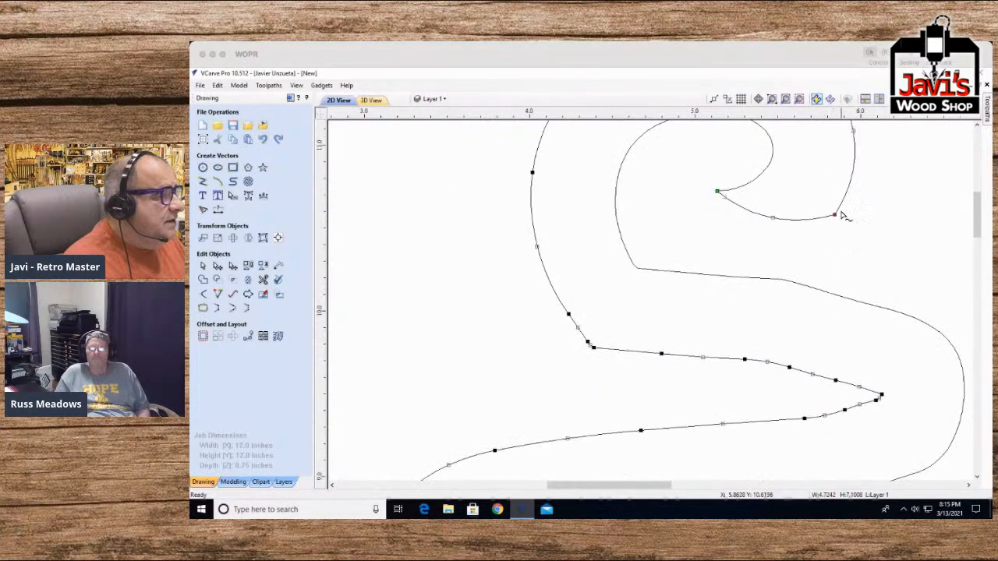
left_click(852, 224)
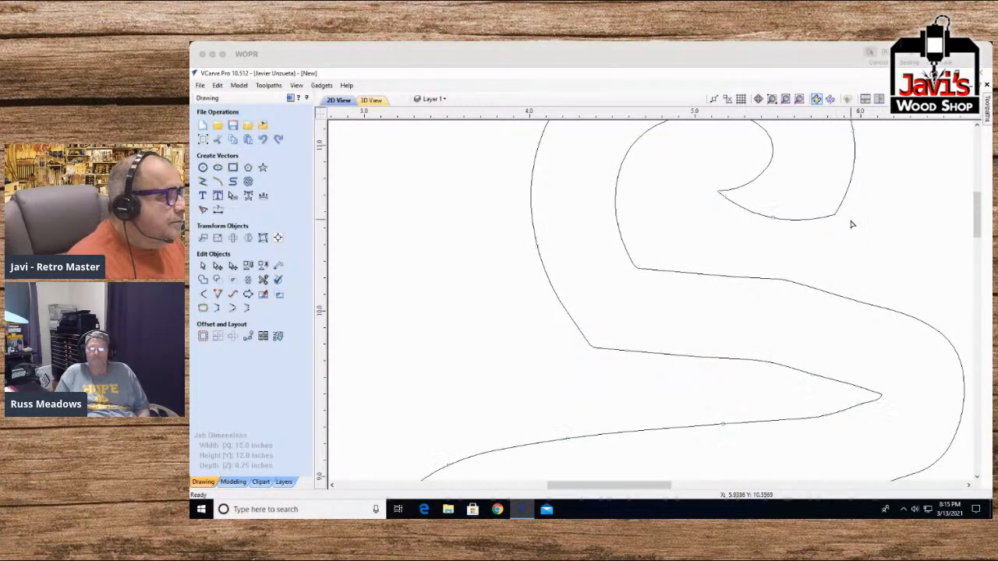
left_click(834, 218)
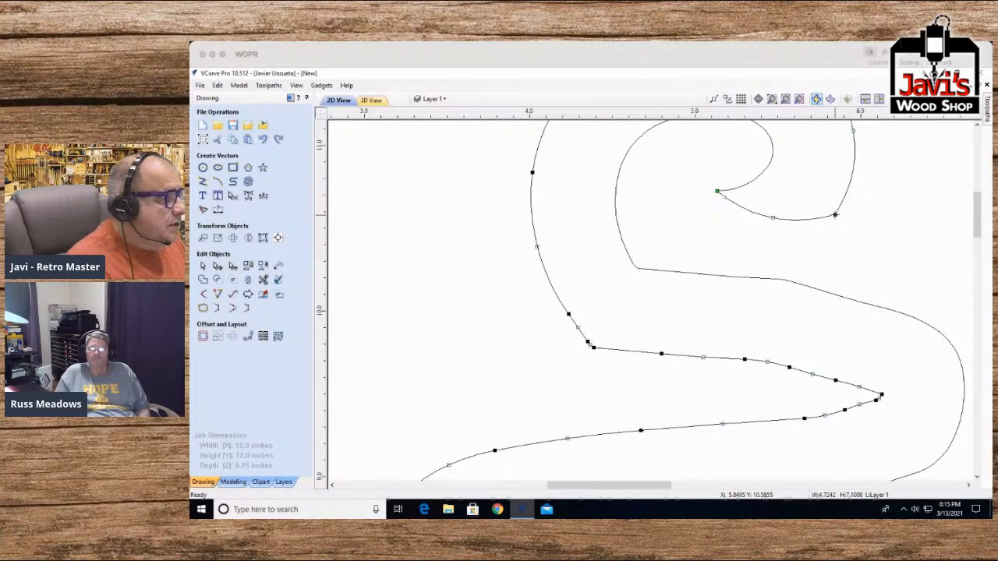
right_click(834, 215)
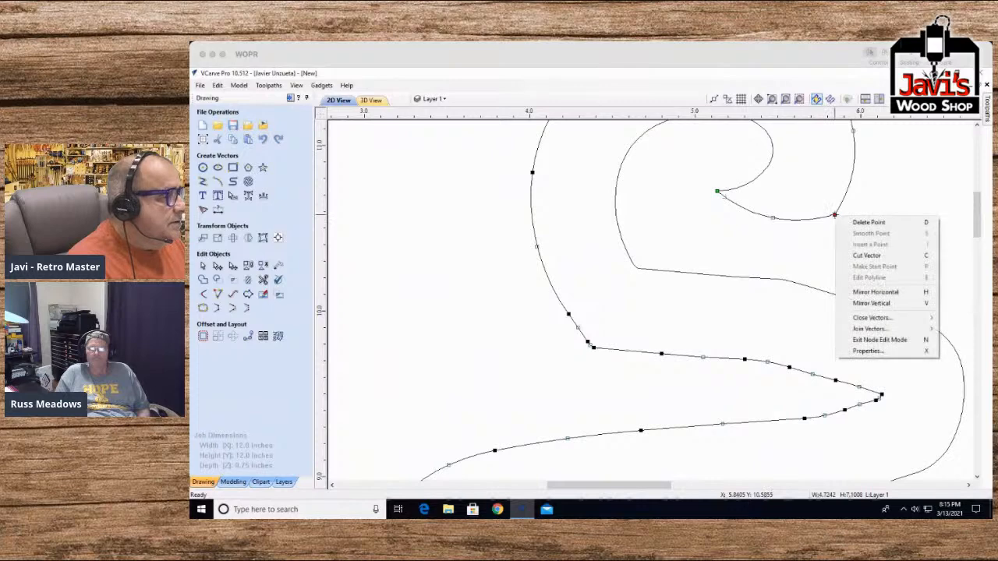
key("c")
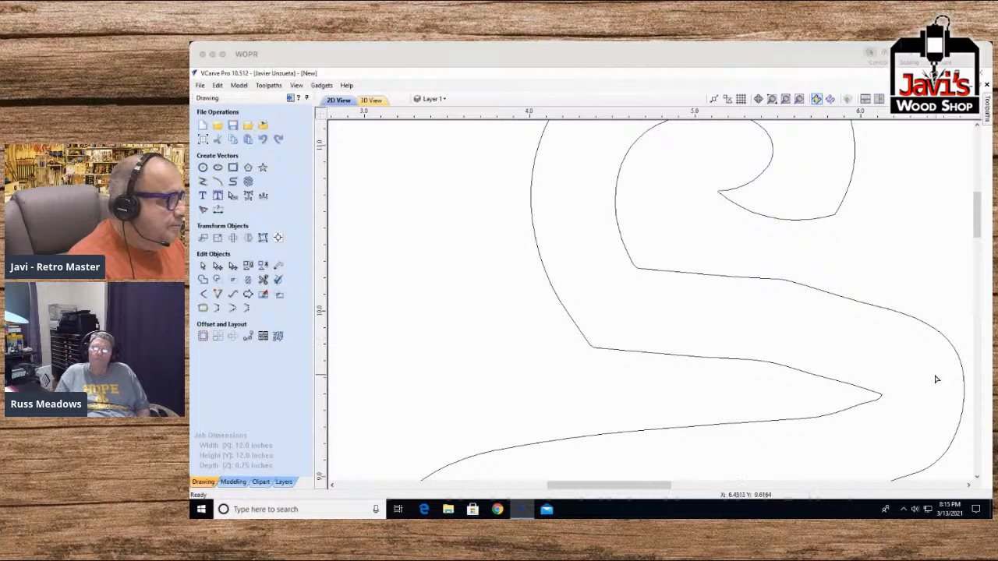
Step: Join the steam's left line to the inner curl line with a straight line at the curl's tip
left_click(876, 396)
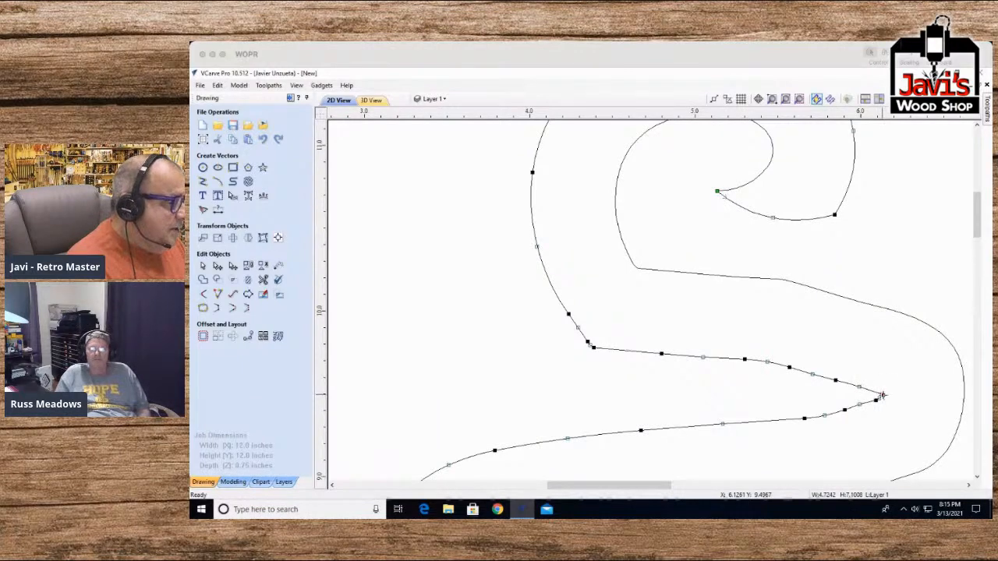
left_click(731, 231)
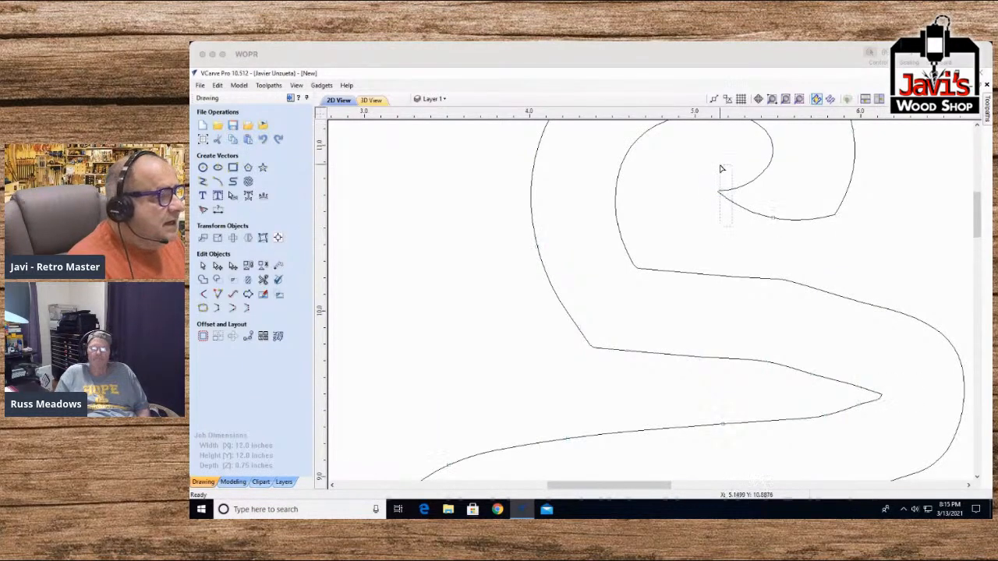
left_click_drag(710, 168, 708, 168)
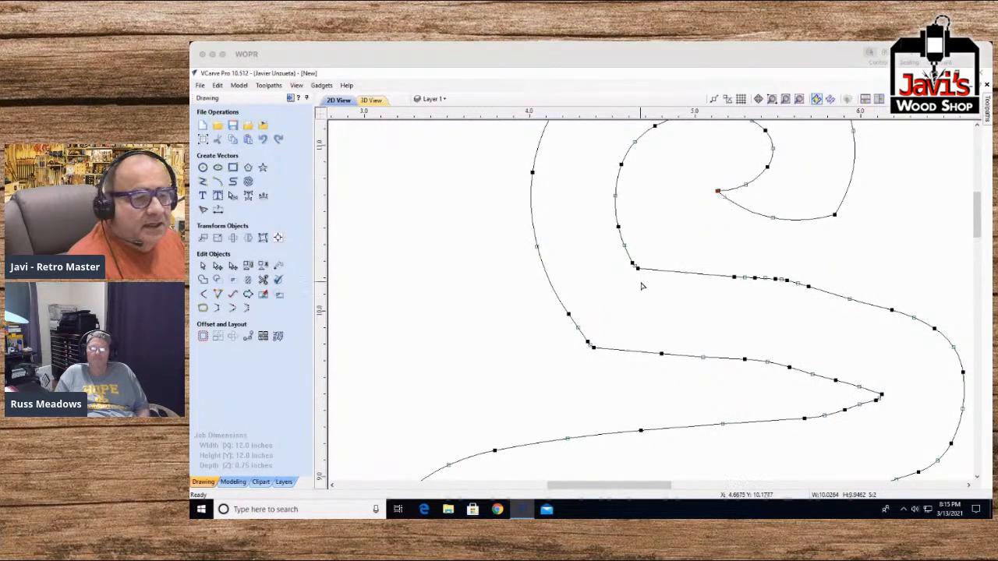
left_click(218, 309)
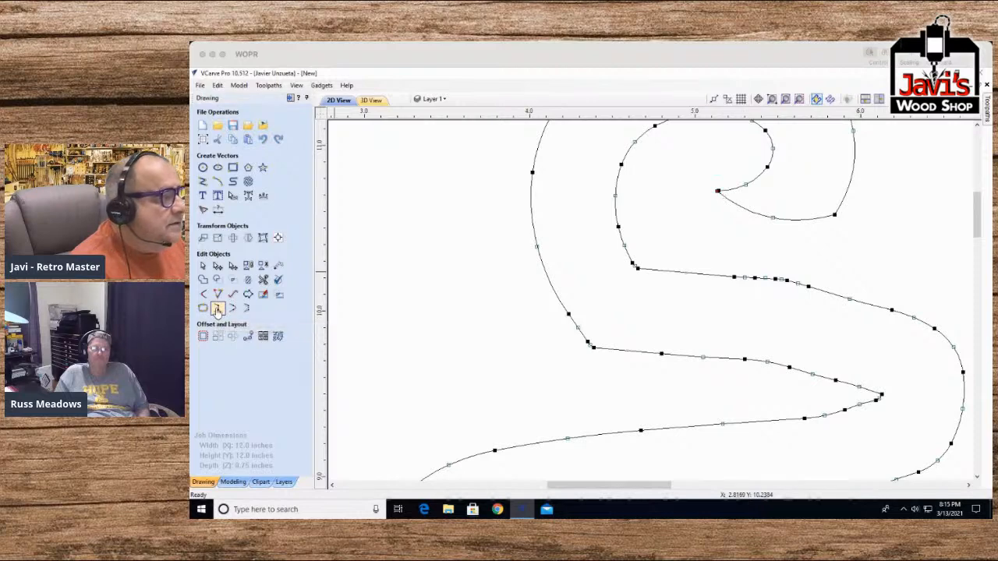
Step: Try to delete the extra node beside the joined curl tip at the top of the steam, and undo the deletion
scroll(717, 191, "up", 10)
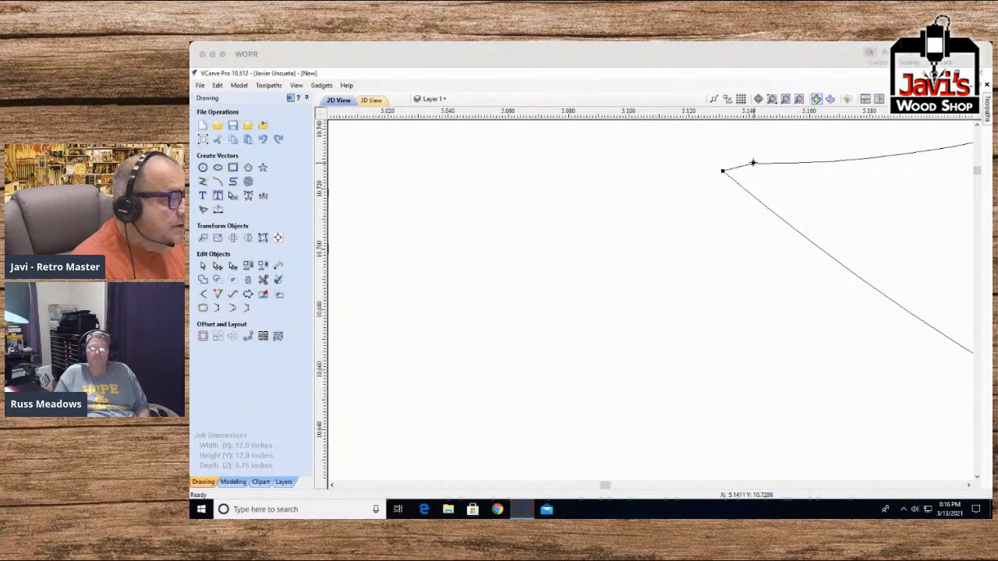
left_click(752, 165)
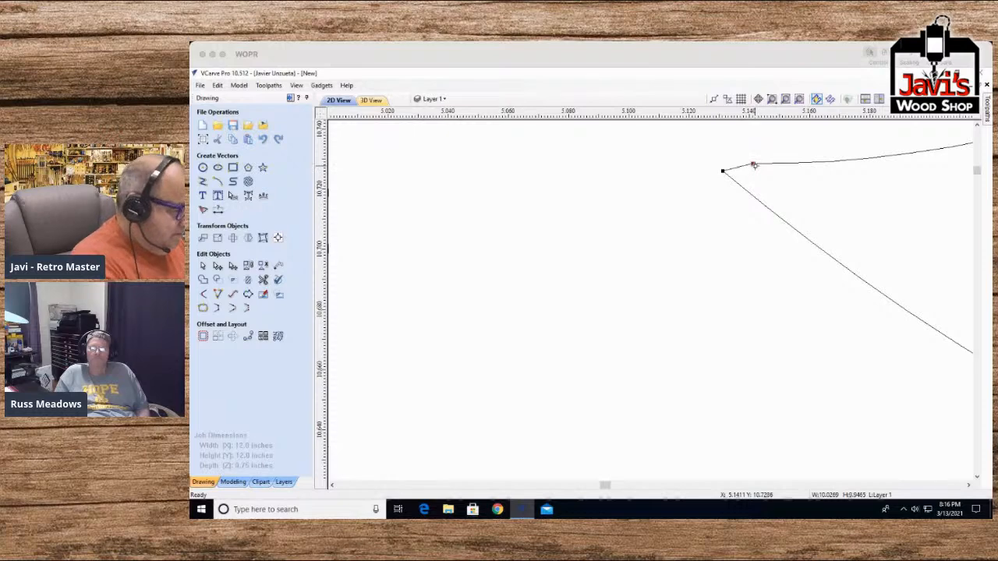
key("Delete")
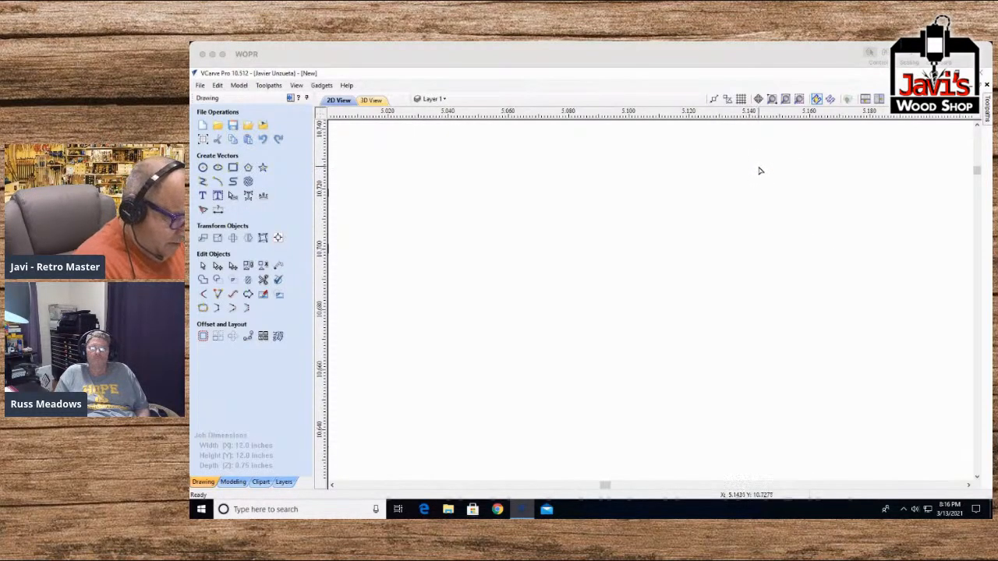
key("ctrl+z")
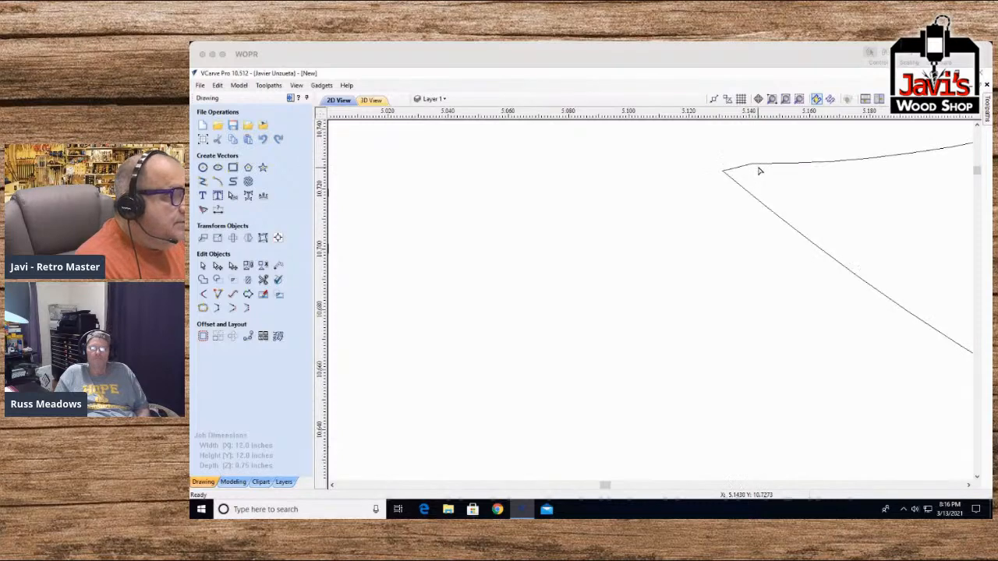
left_click(752, 164)
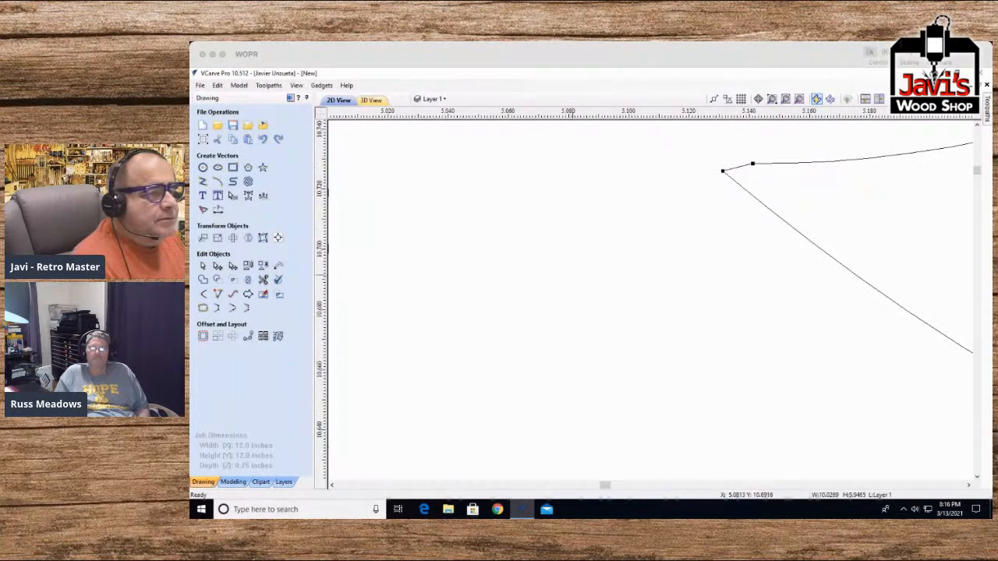
Step: Examine the nodes along the joined steam outline, from the top curl down to the cup and its handle
scroll(861, 318, "down", 4)
scroll(844, 304, "down", 2)
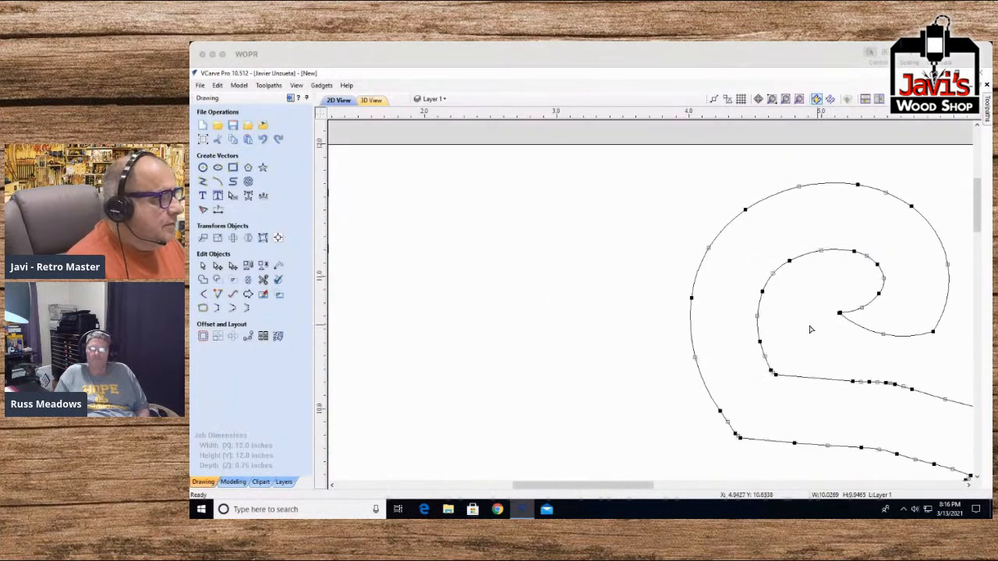
left_click(969, 485)
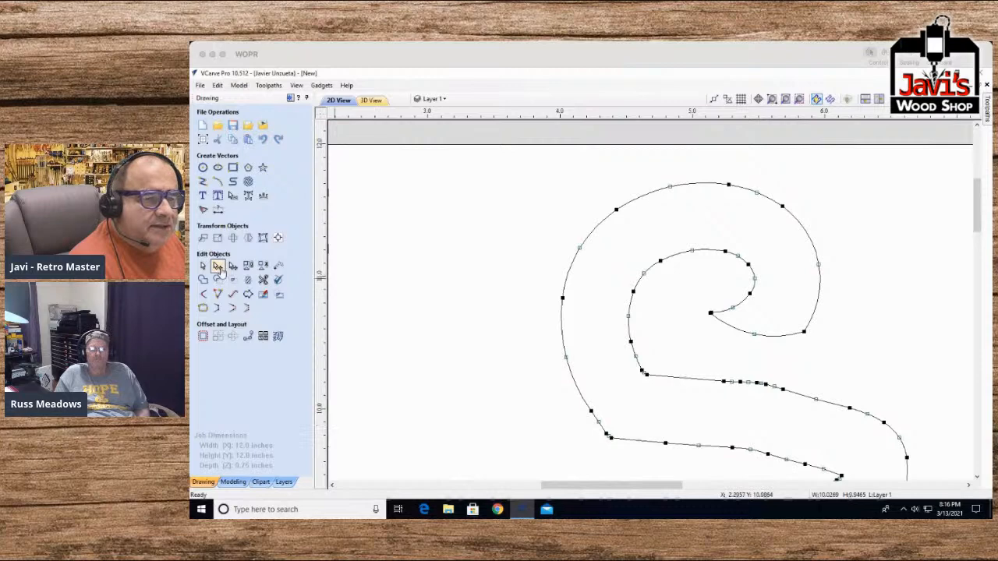
left_click(579, 277)
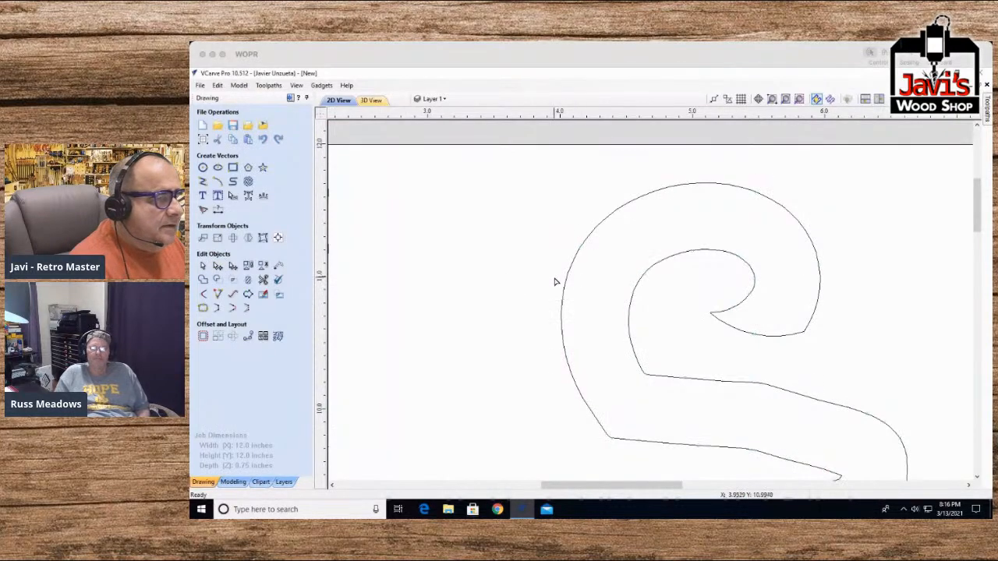
left_click(633, 305)
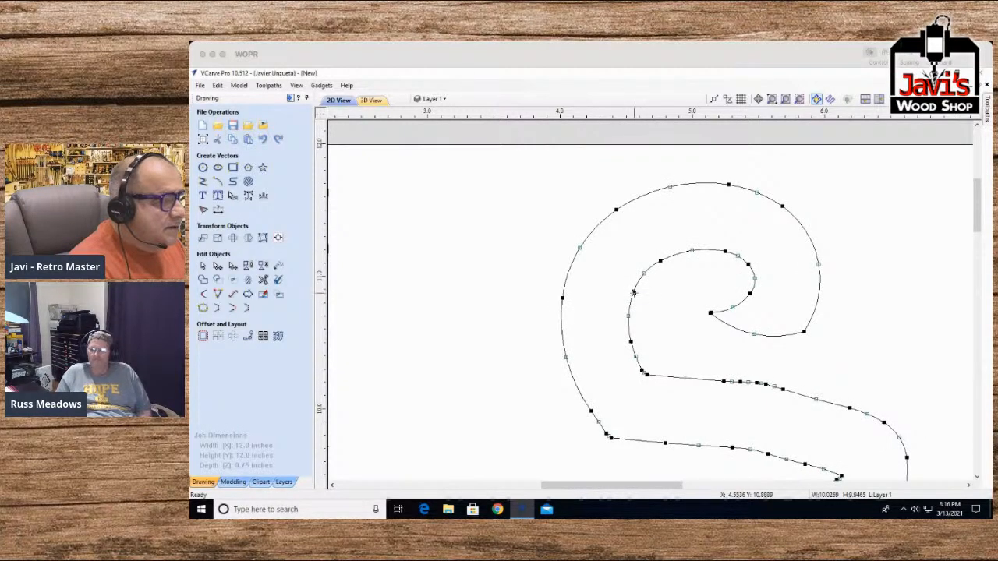
left_click(634, 292)
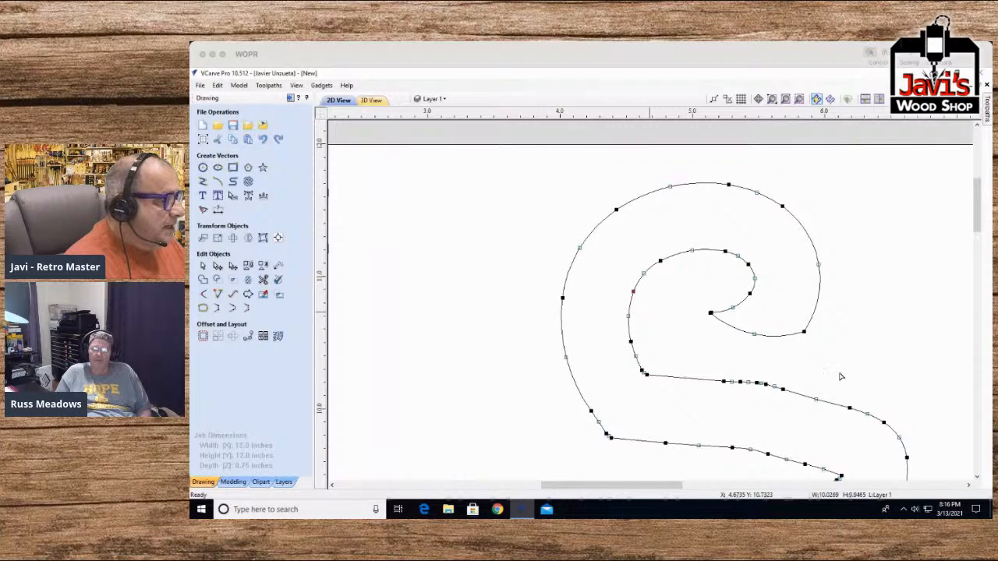
scroll(834, 371, "down", 4)
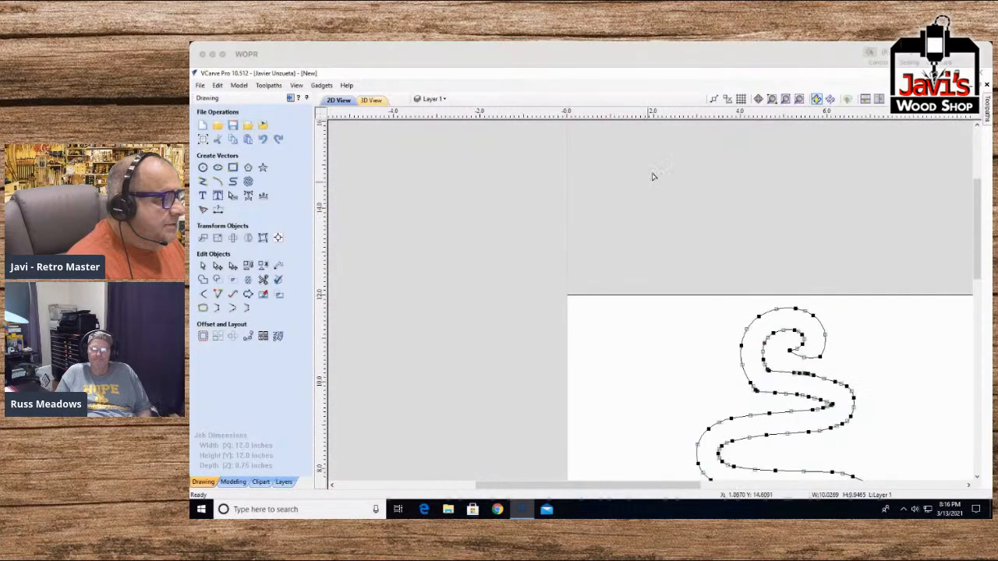
scroll(655, 179, "down", 2)
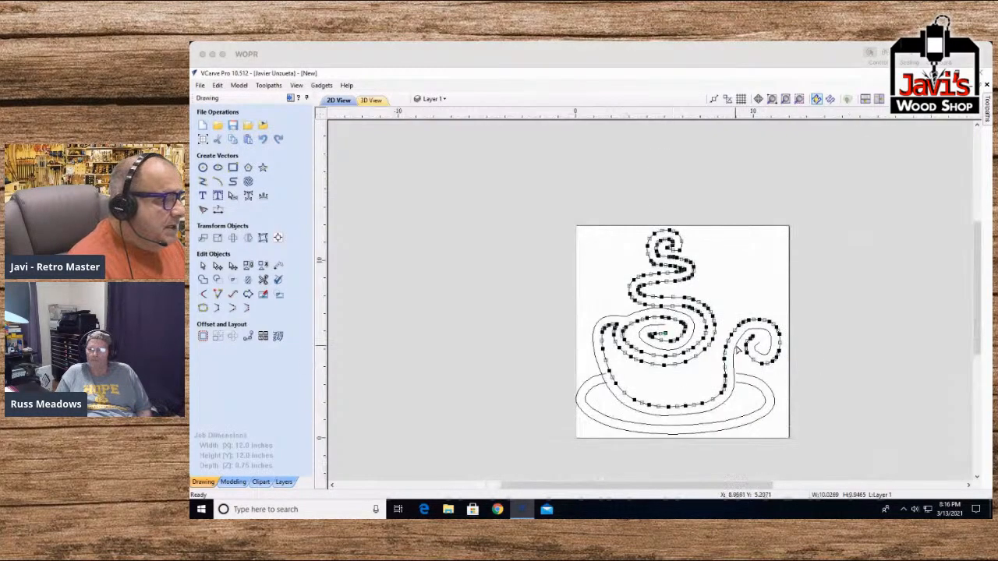
Step: Move the inner line's end node at the centre of the cup's swirl toward the outer line's end and join both lines with a straight line
scroll(744, 344, "up", 3)
scroll(750, 347, "up", 2)
scroll(753, 350, "down", 1)
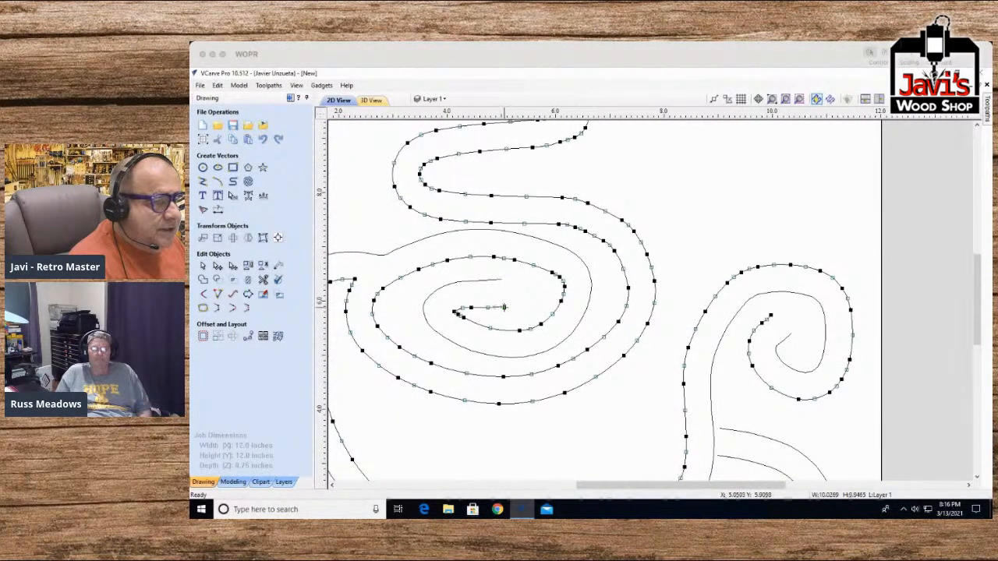
left_click_drag(504, 306, 485, 293)
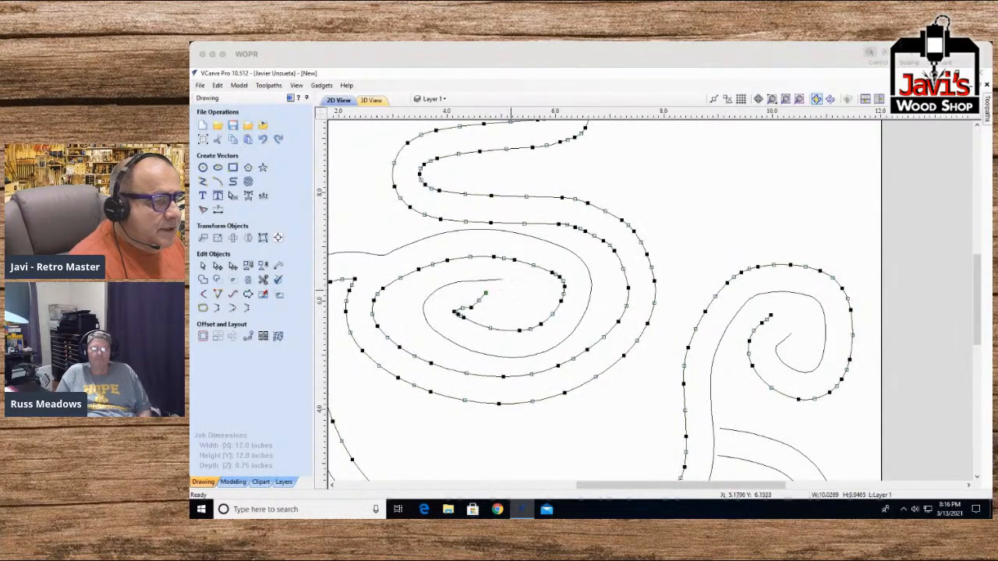
left_click(497, 283)
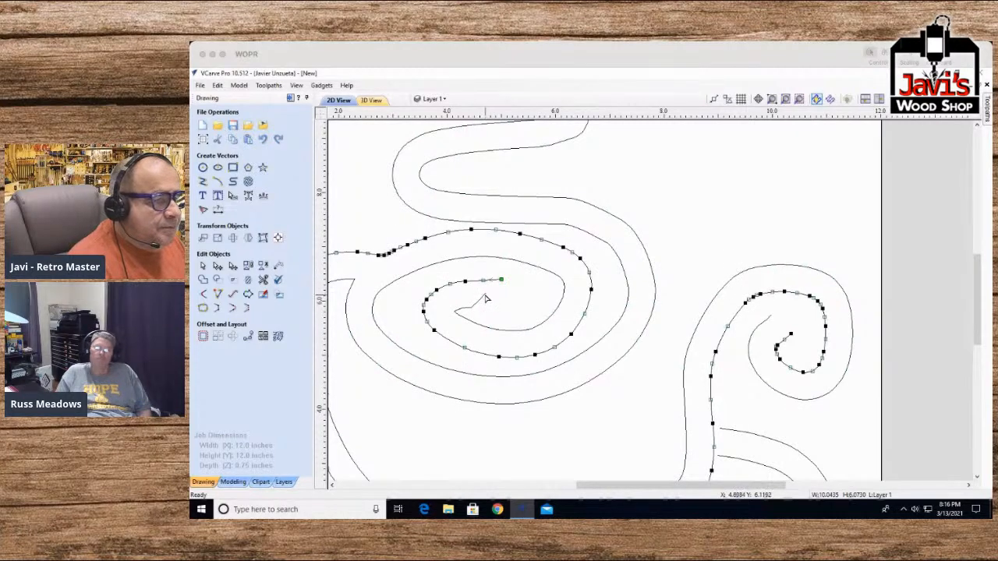
key("ctrl+a")
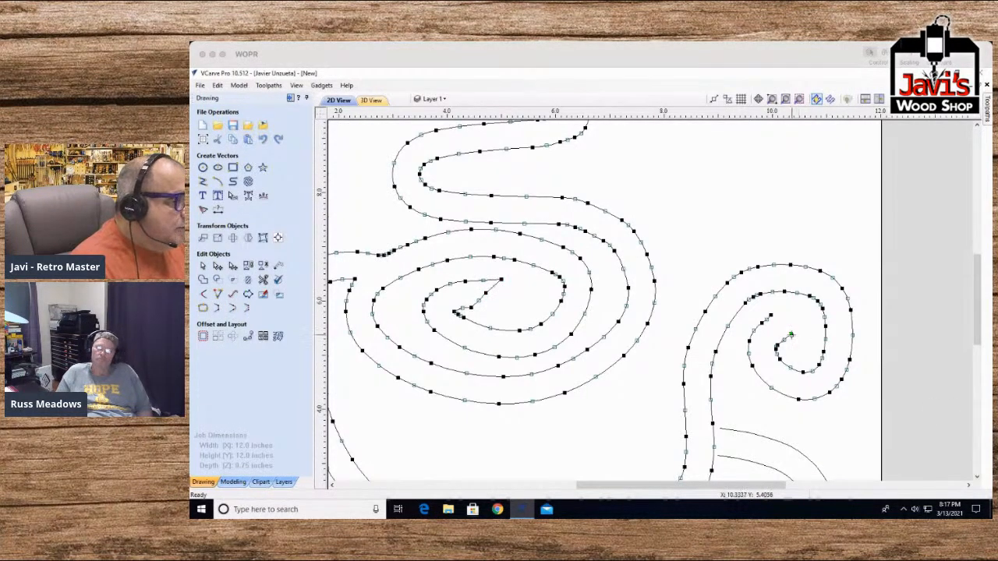
Step: Bring the two open end nodes in the handle's curl together and close the cup outline with a straight line
left_click(772, 327)
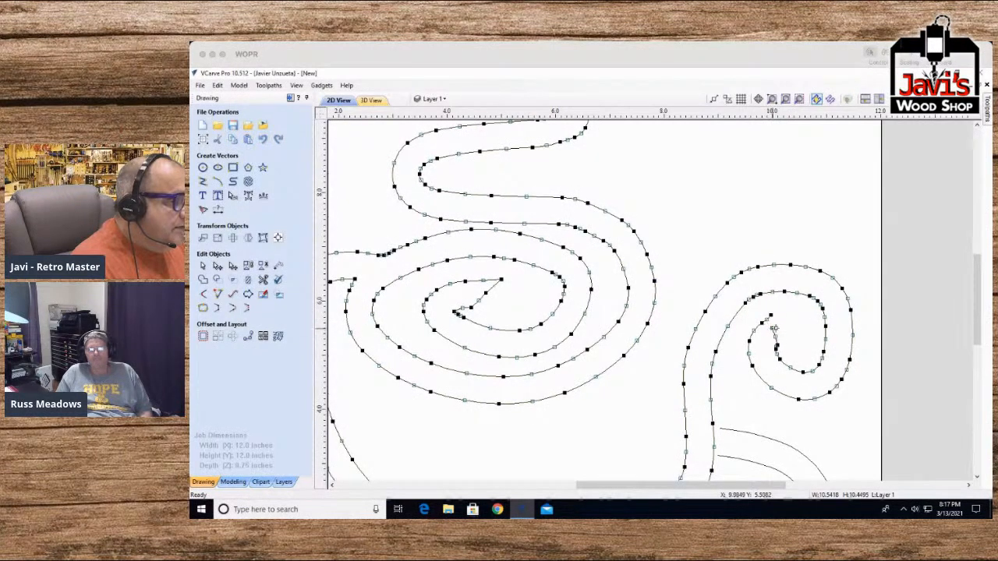
left_click_drag(774, 329, 790, 326)
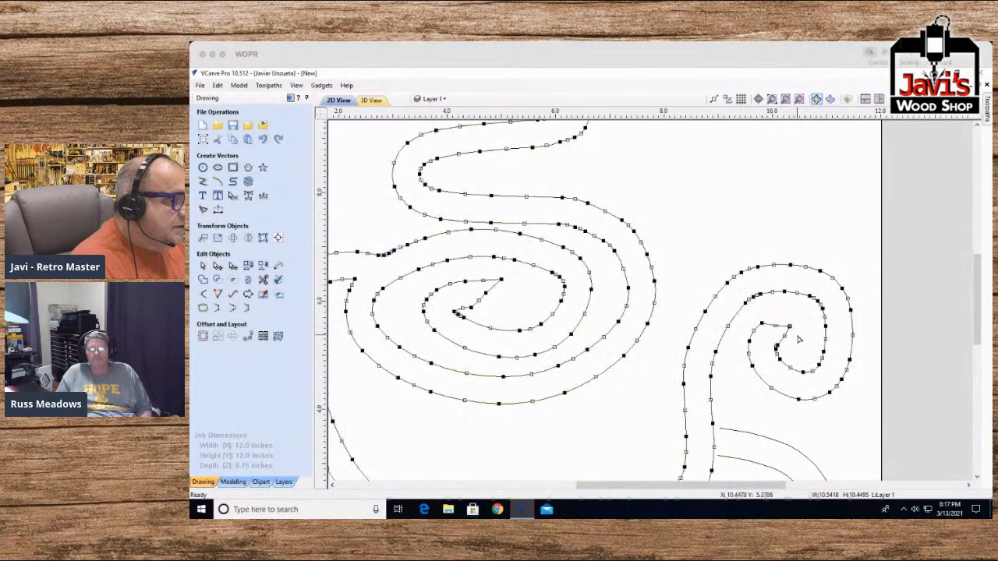
left_click(218, 308)
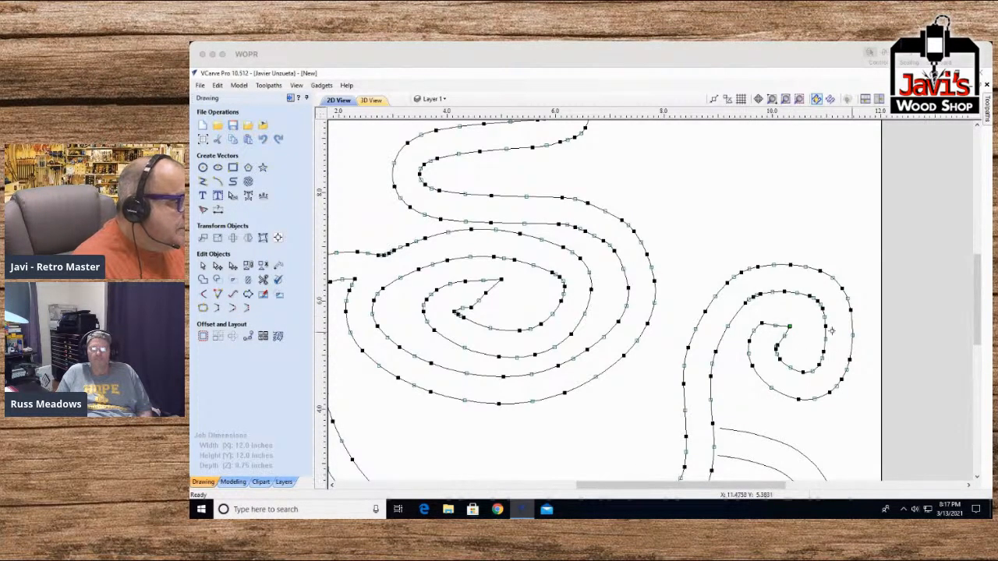
scroll(786, 334, "up", 6)
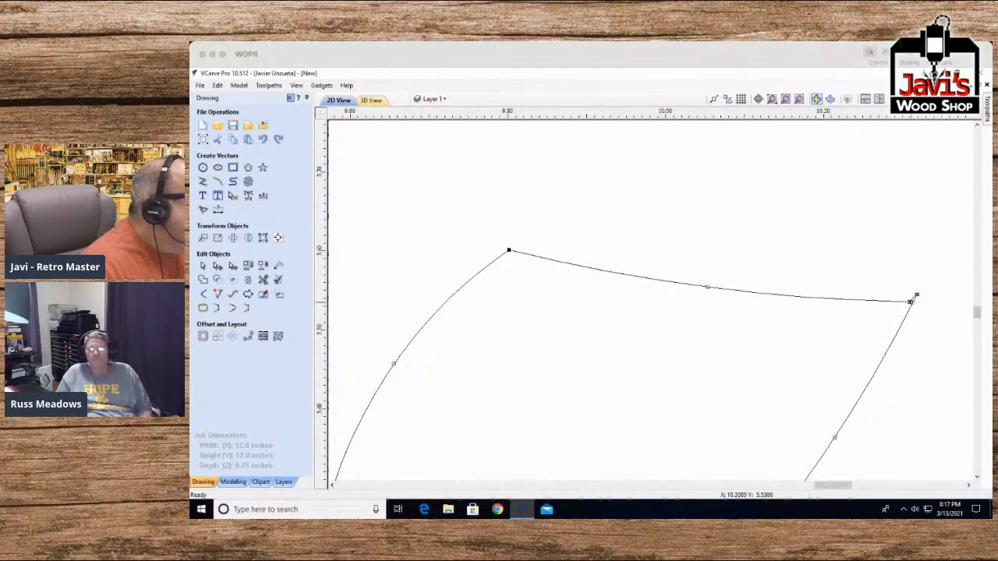
scroll(671, 319, "down", 6)
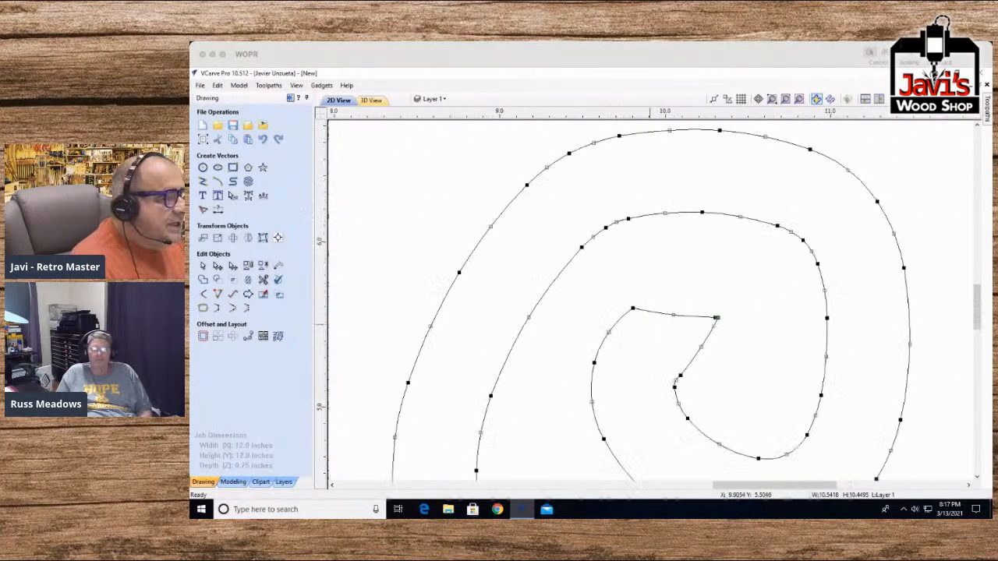
Step: Move the end nodes of both saucer curves on the handle side inward across the cup's outer line, to about X 8.82 inches
scroll(616, 323, "down", 5)
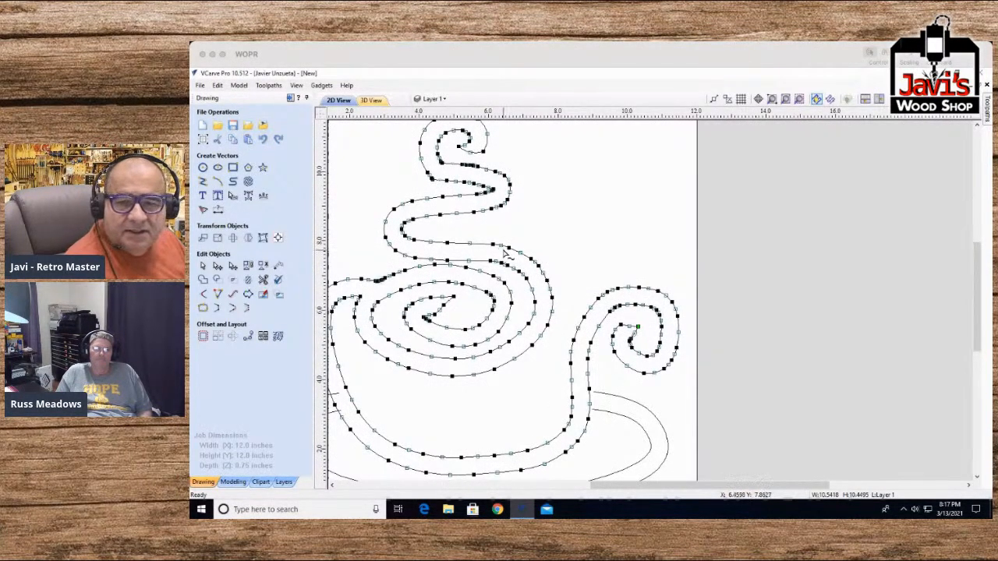
left_click_drag(608, 485, 532, 489)
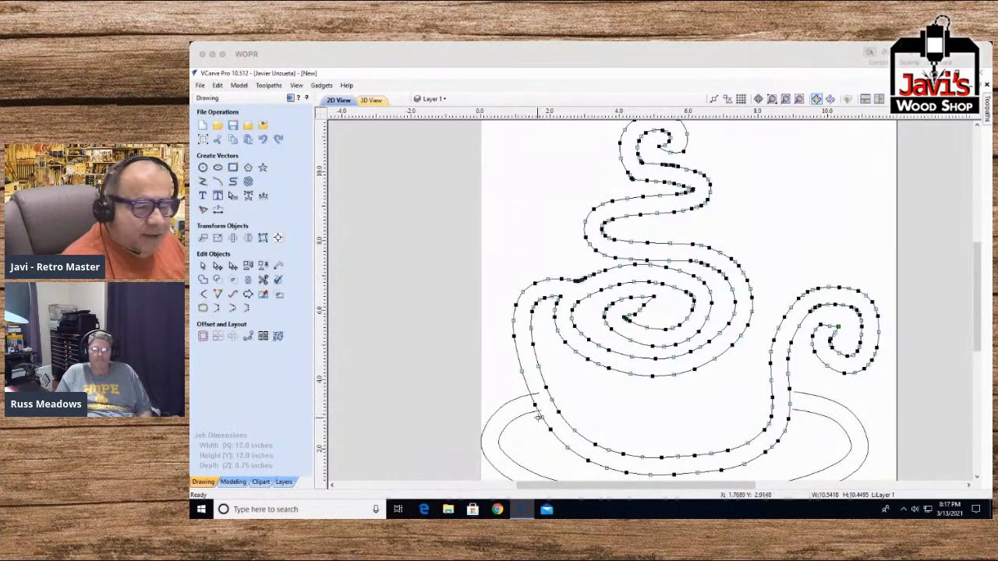
left_click(799, 409)
scroll(796, 411, "up", 6)
scroll(791, 413, "up", 1)
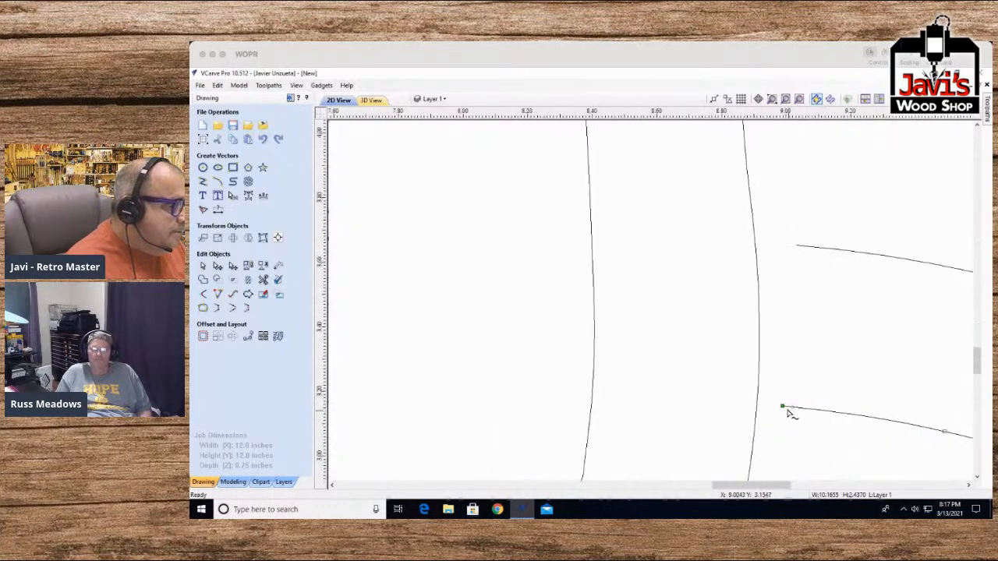
left_click_drag(781, 406, 726, 399)
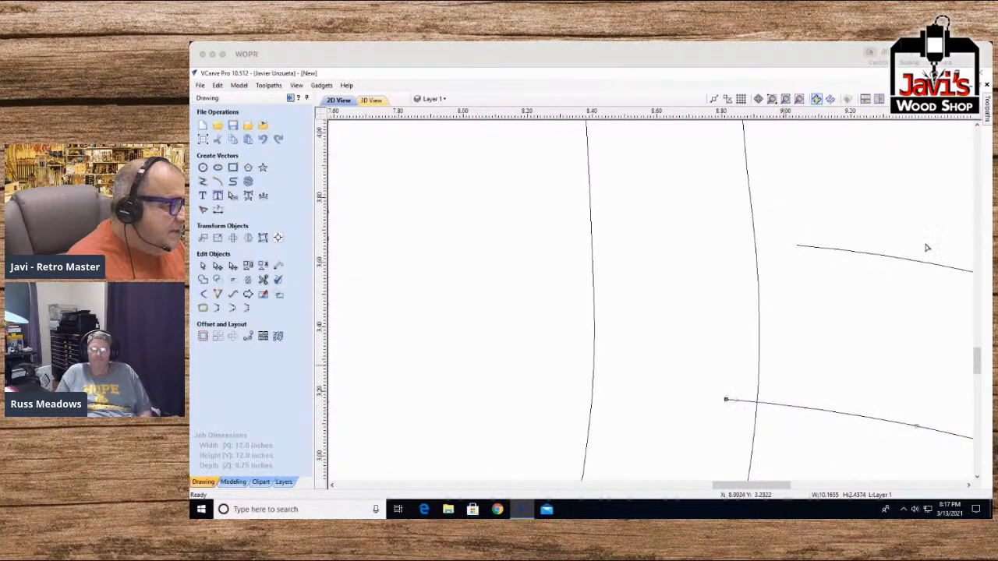
left_click_drag(796, 246, 726, 238)
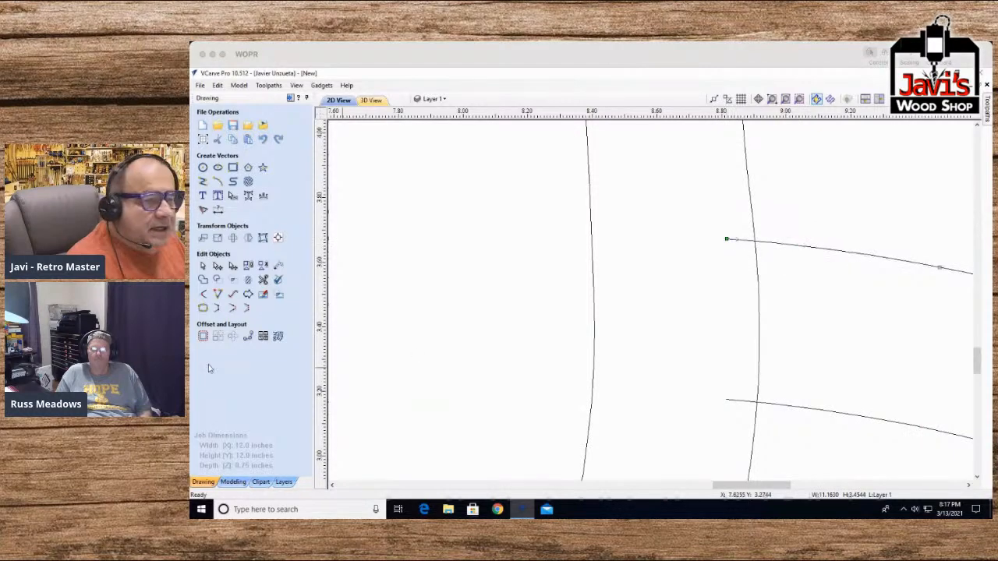
Step: Trim away the saucer ends and the piece of the cup's outer line between them where they cross on the handle side
left_click(262, 278)
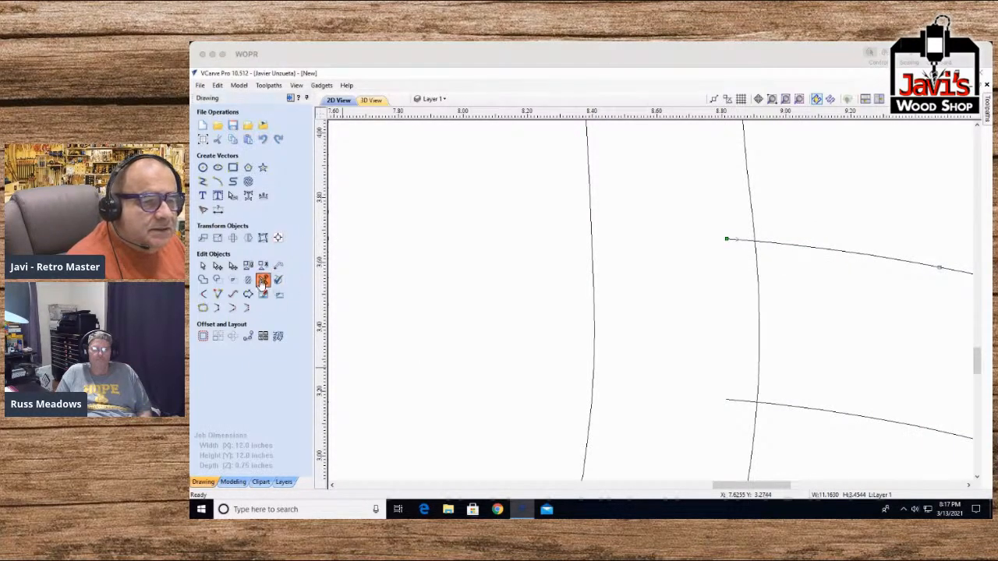
left_click(742, 237)
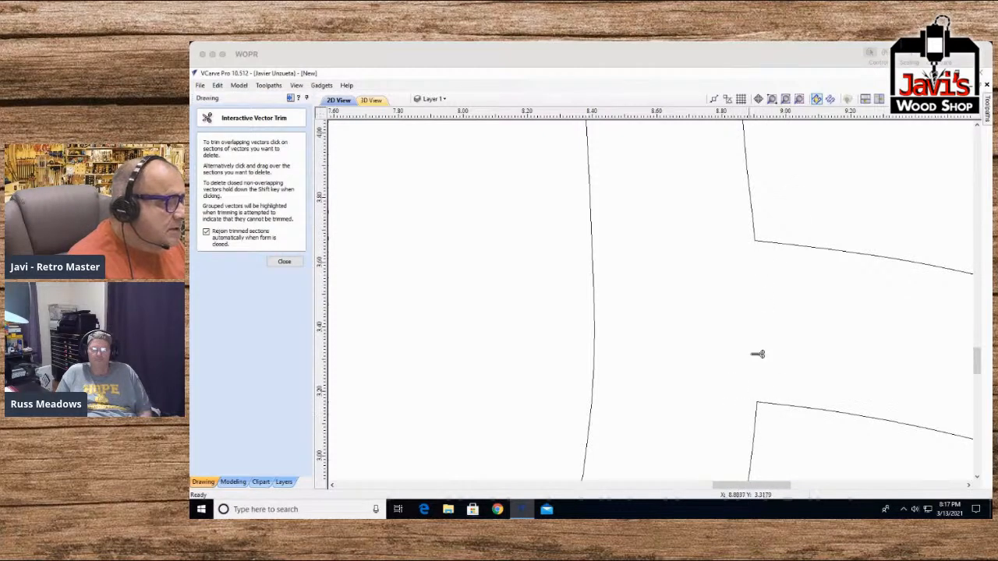
scroll(440, 373, "down", 5)
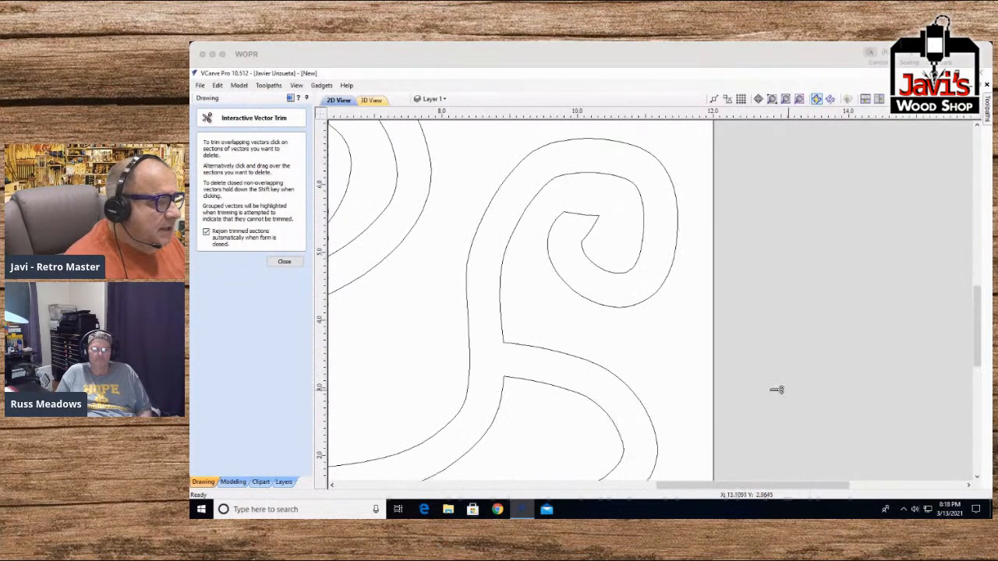
scroll(777, 390, "down", 5)
scroll(541, 382, "up", 6)
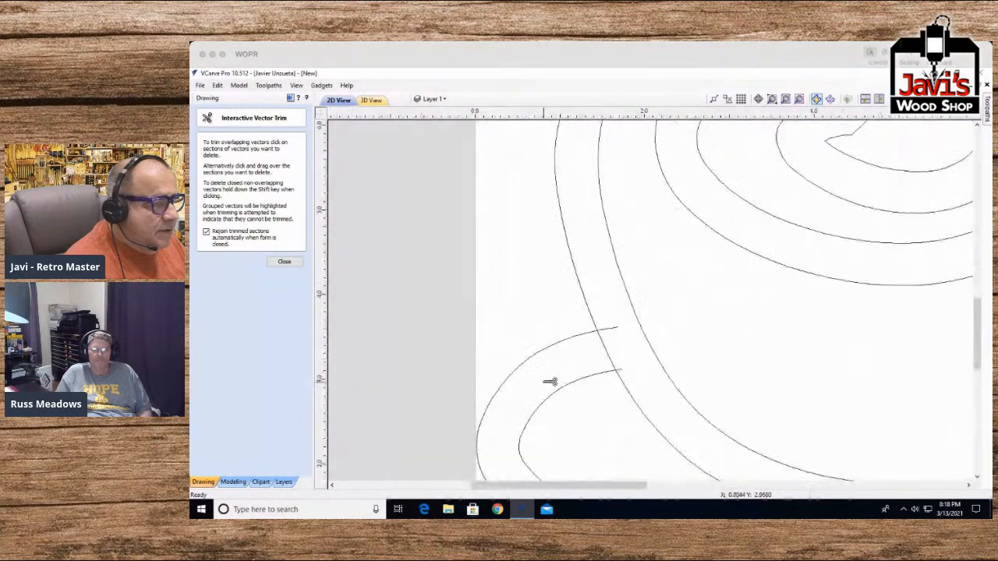
scroll(550, 381, "up", 3)
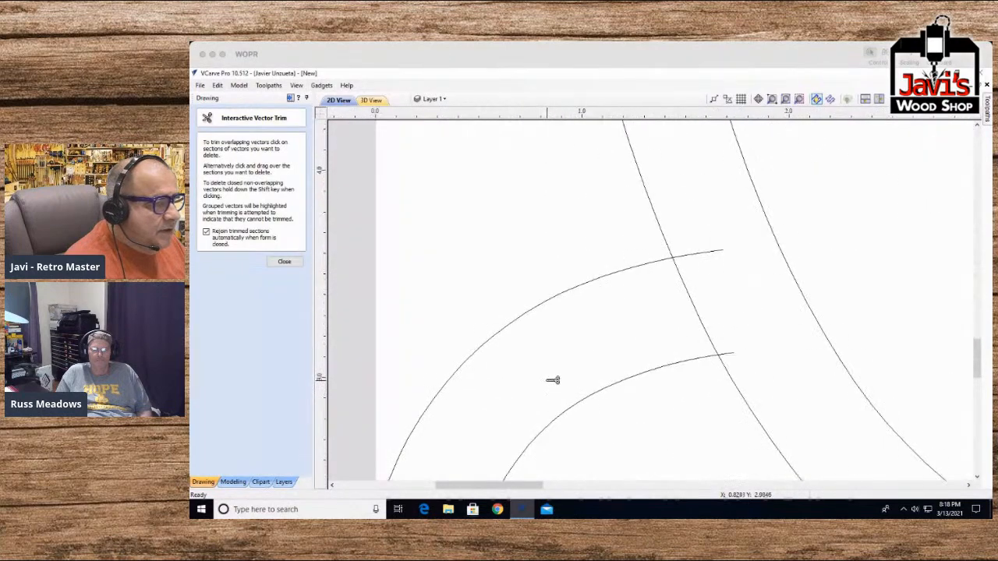
left_click(284, 262)
Step: Move the end nodes of both saucer curves on the side opposite the handle outward, clear of the cup's outer line, to about X 1.28 inches
key("ctrl+a")
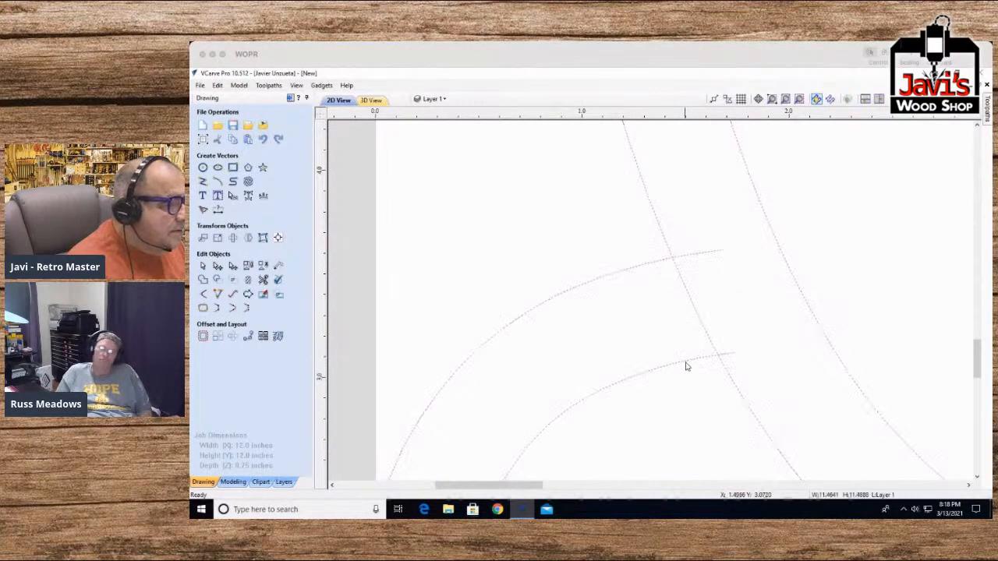
key("n")
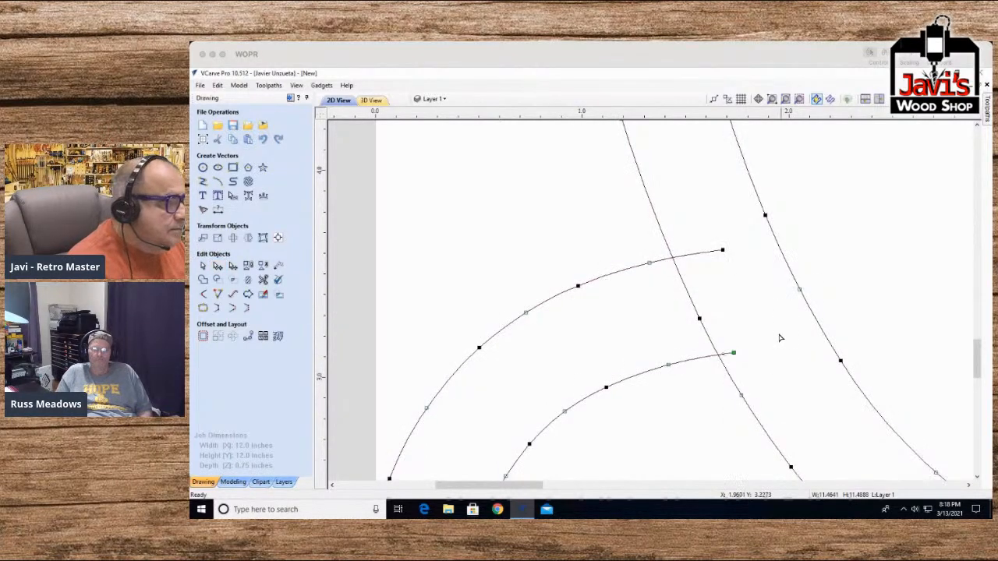
left_click_drag(598, 386, 547, 380)
left_click_drag(733, 353, 642, 299)
left_click_drag(723, 250, 638, 289)
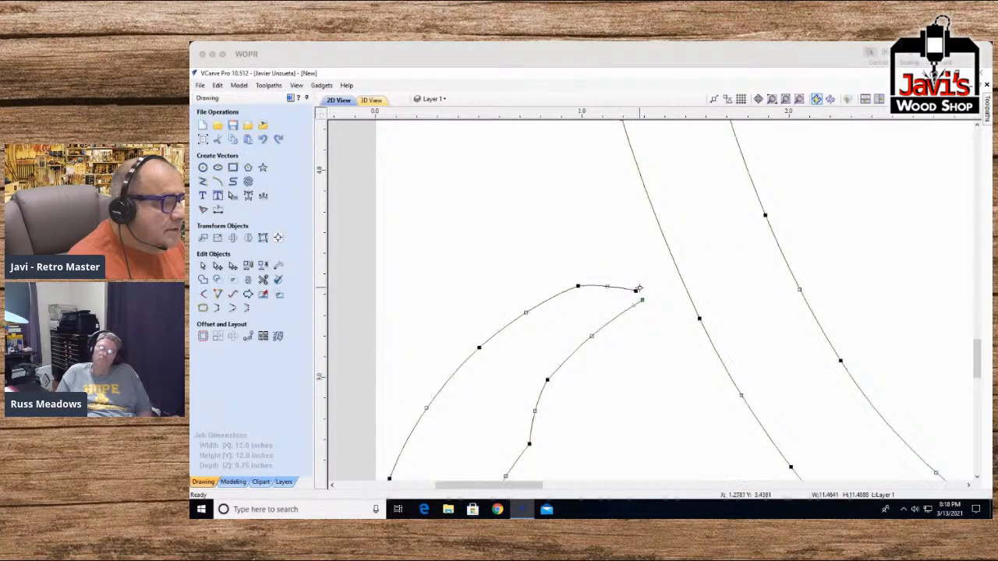
Step: Reshape the outer saucer curve's tip by moving its last two nodes back, and close the gap between both saucer ends with a straight line
left_click(641, 286)
left_click_drag(578, 285, 544, 305)
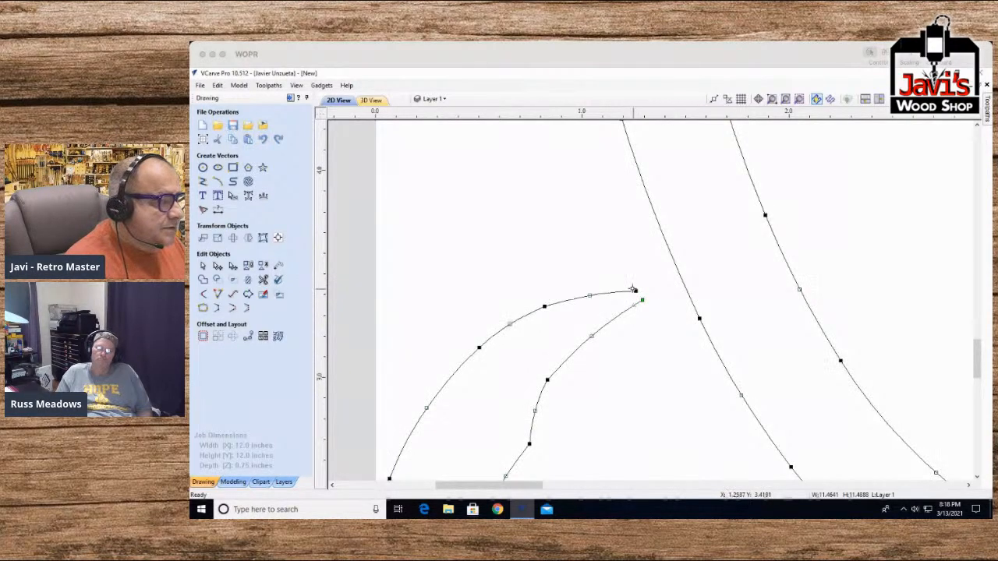
left_click_drag(635, 291, 577, 283)
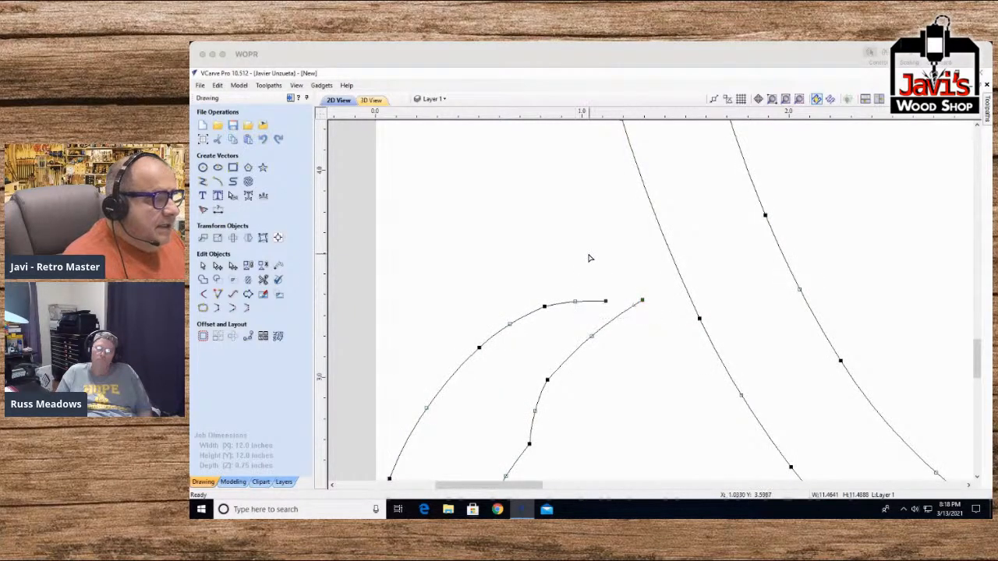
left_click(217, 307)
Step: Examine the nodes of the whole coffee cup outline, including the cup wall's inner line beside the saucer tip
scroll(759, 400, "down", 2)
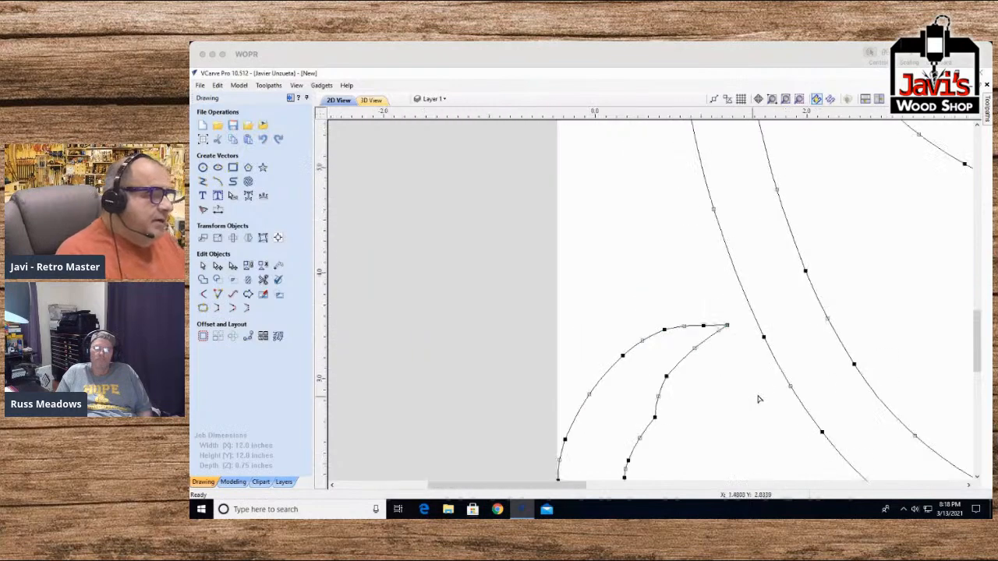
scroll(758, 399, "down", 3)
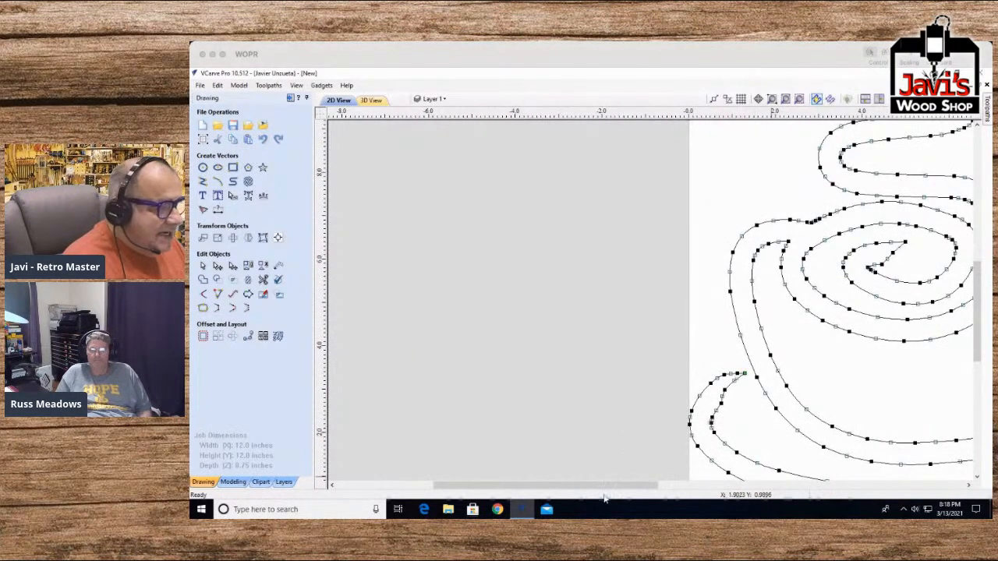
left_click_drag(604, 485, 687, 487)
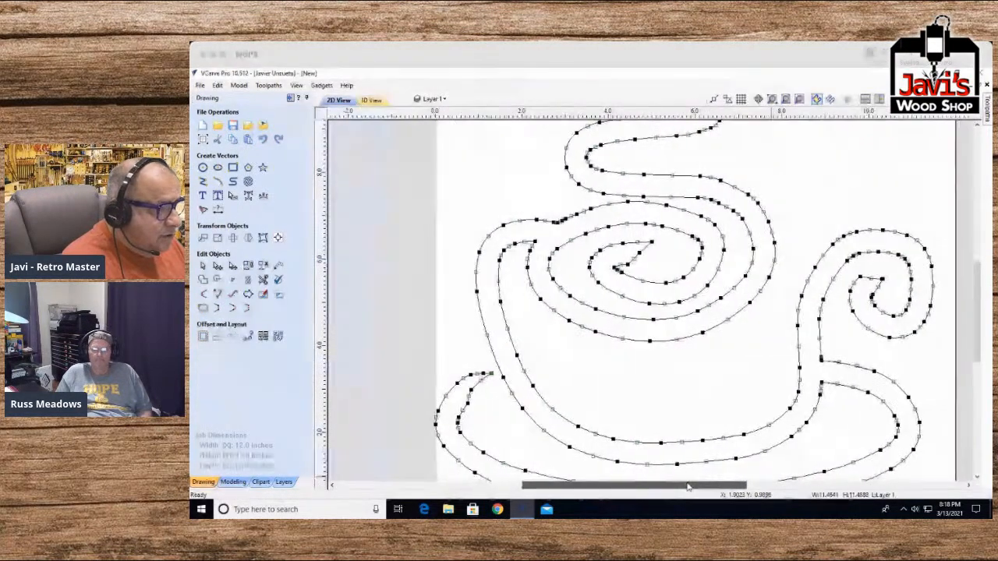
scroll(667, 280, "down", 3)
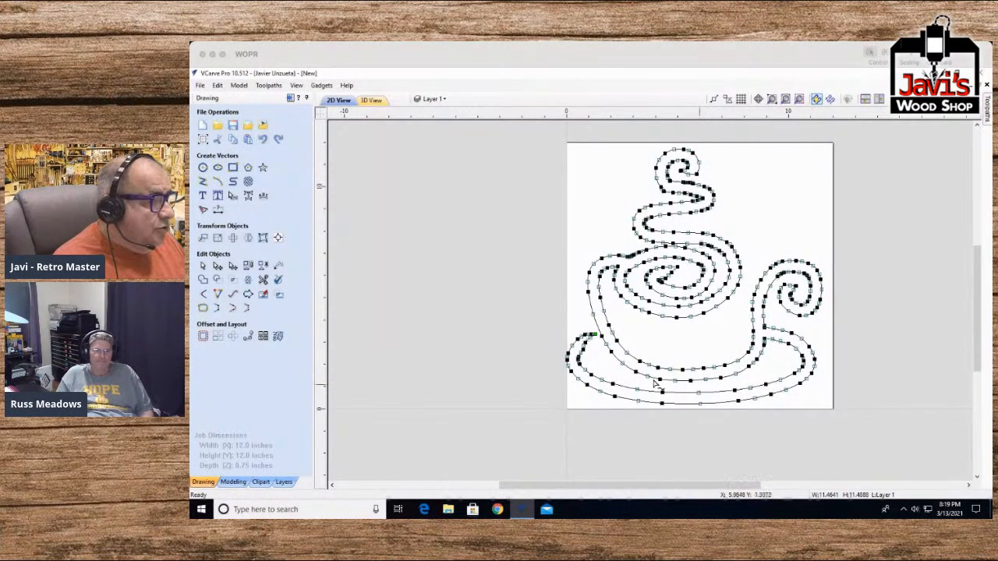
left_click(658, 337)
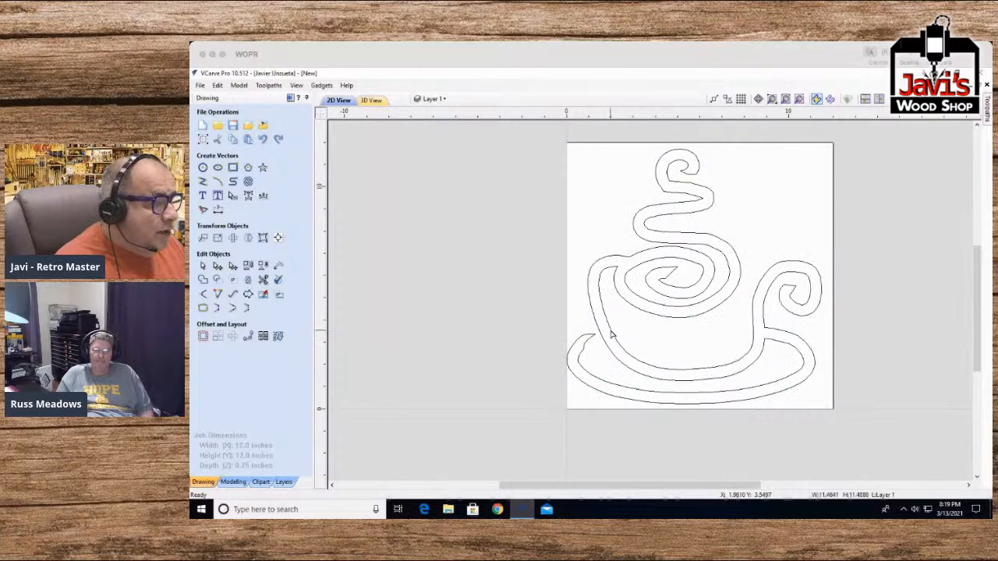
left_click(607, 331)
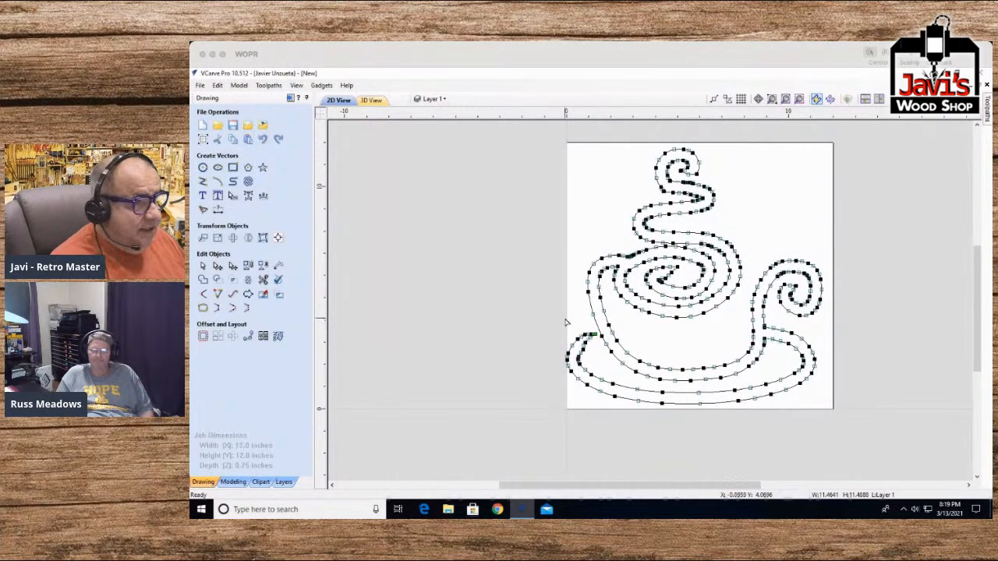
left_click(626, 320)
left_click(607, 326)
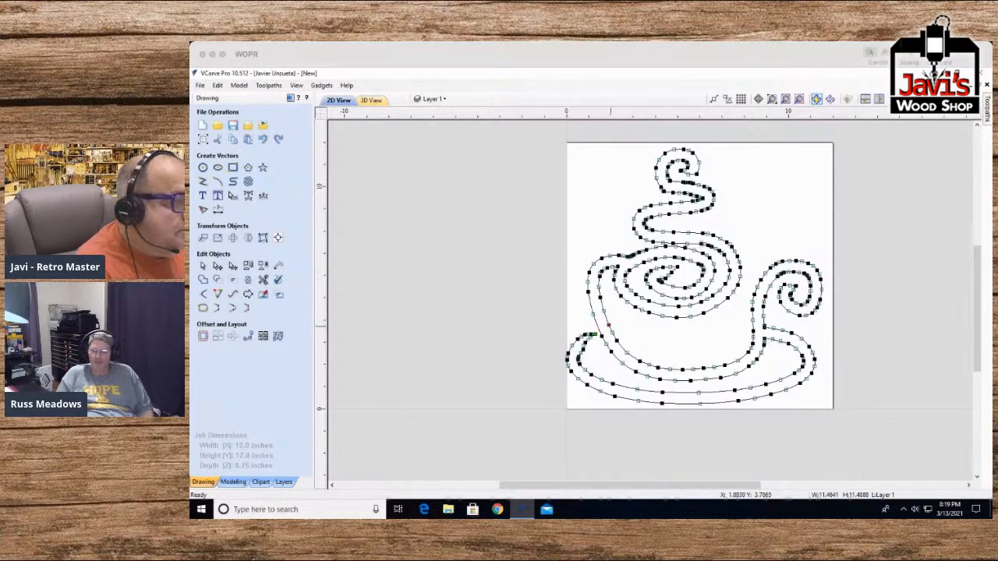
scroll(610, 326, "up", 5)
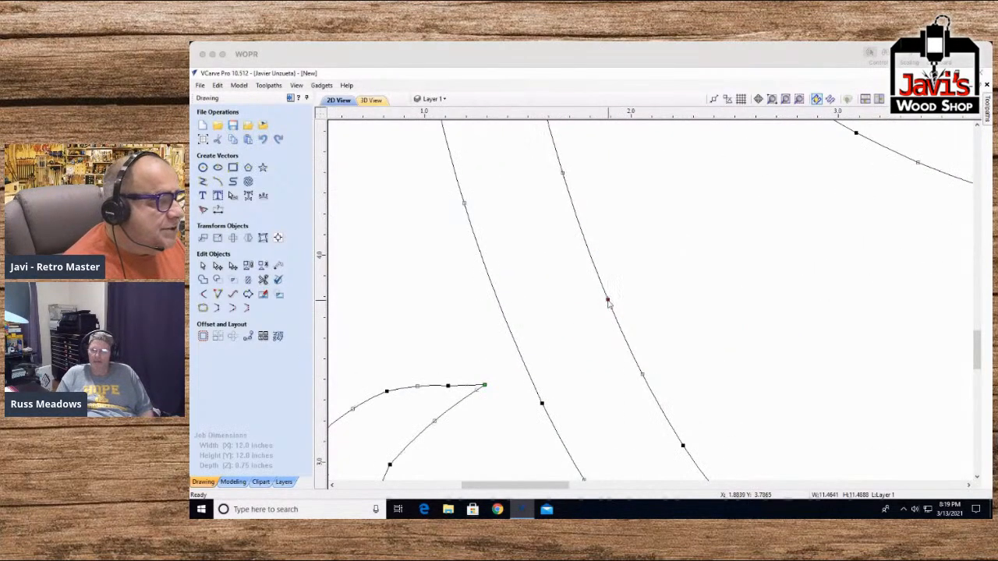
right_click(607, 301)
key("Escape")
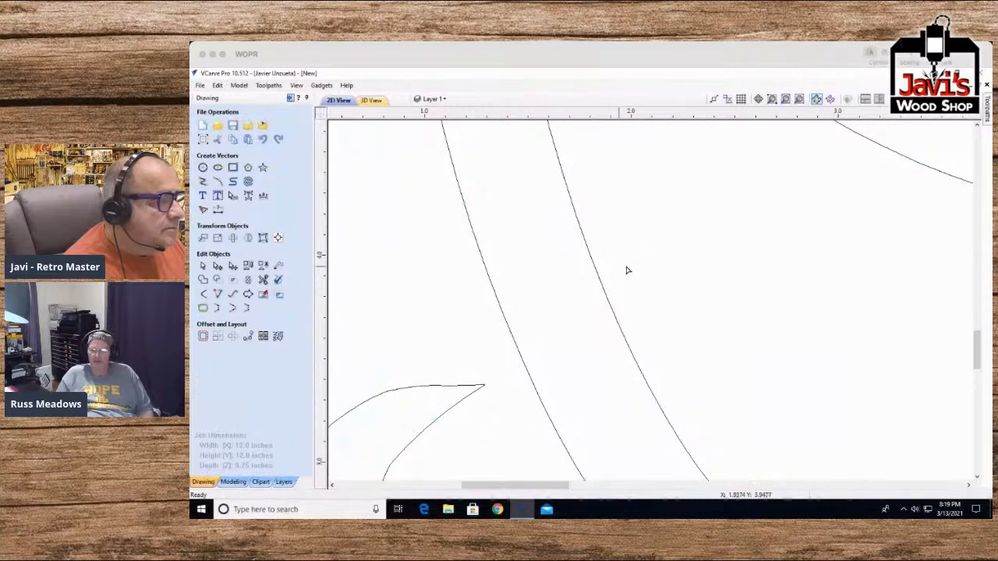
Step: Select the whole coffee cup drawing and check its open and closed vectors with the Join Vectors tool
scroll(644, 277, "down", 8)
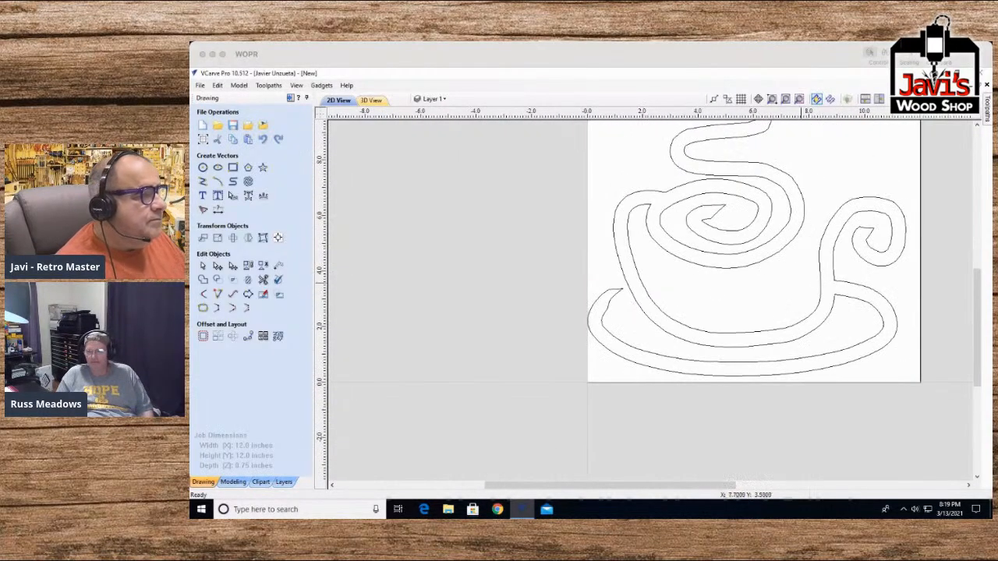
left_click_drag(976, 287, 976, 262)
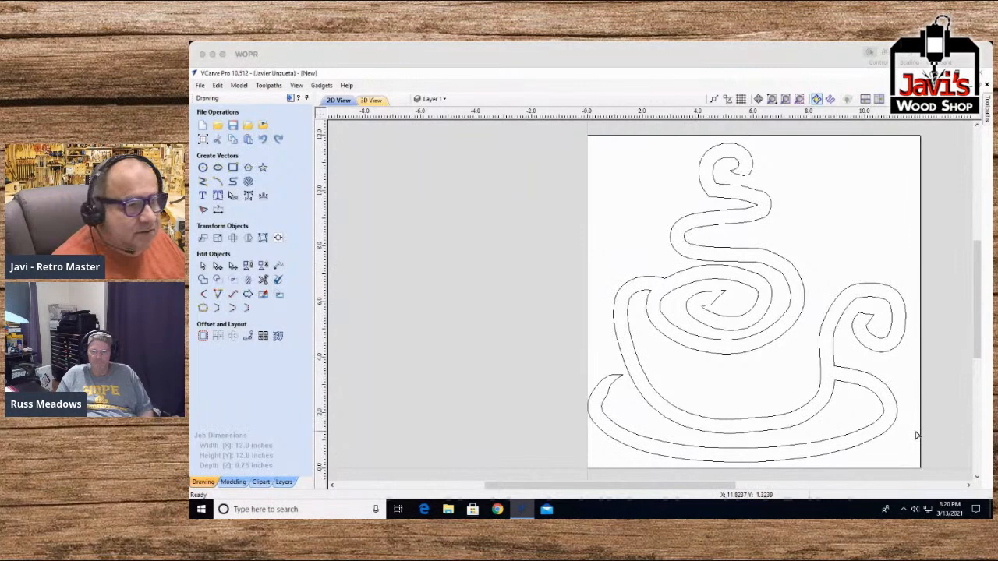
left_click_drag(906, 449, 566, 143)
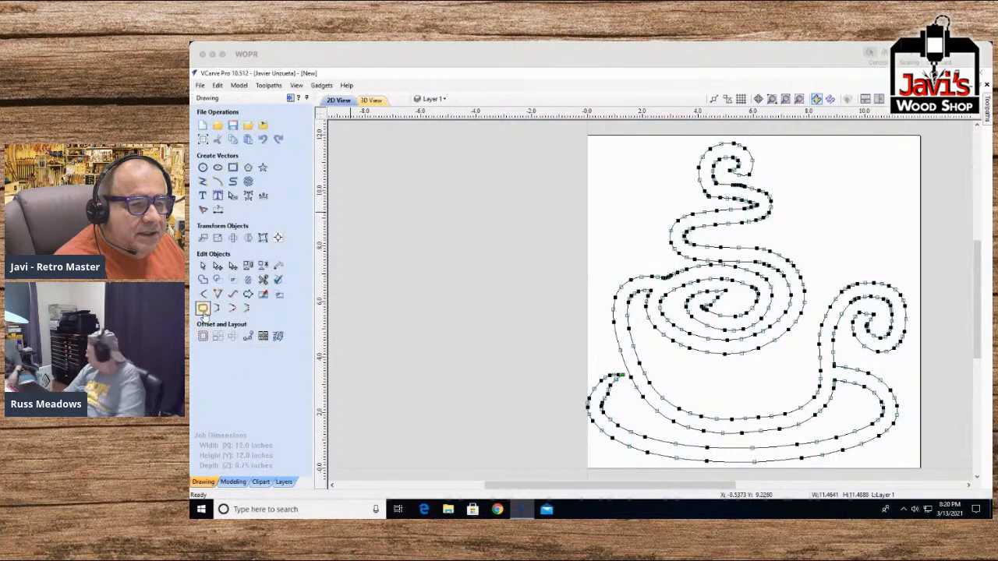
left_click(204, 311)
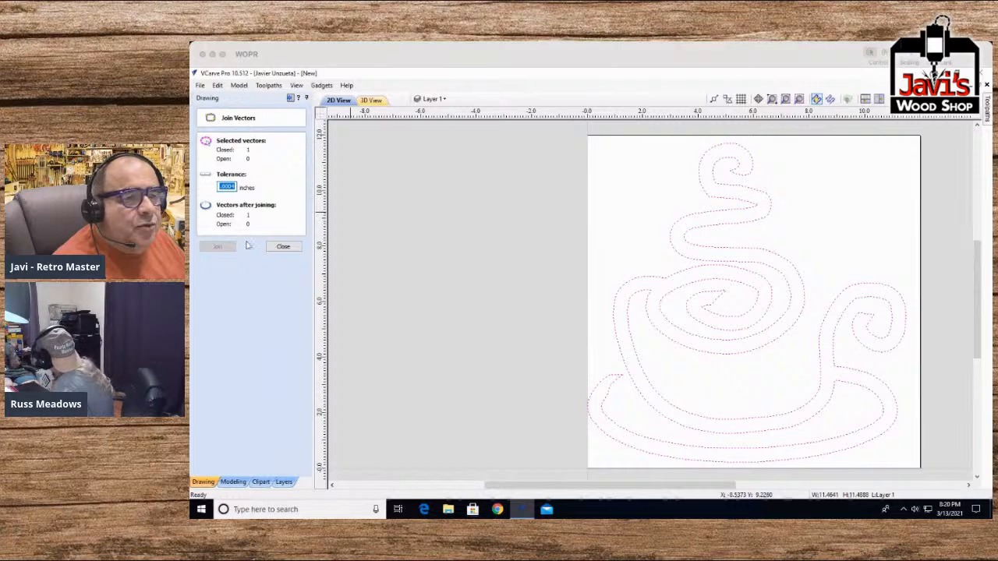
left_click(281, 247)
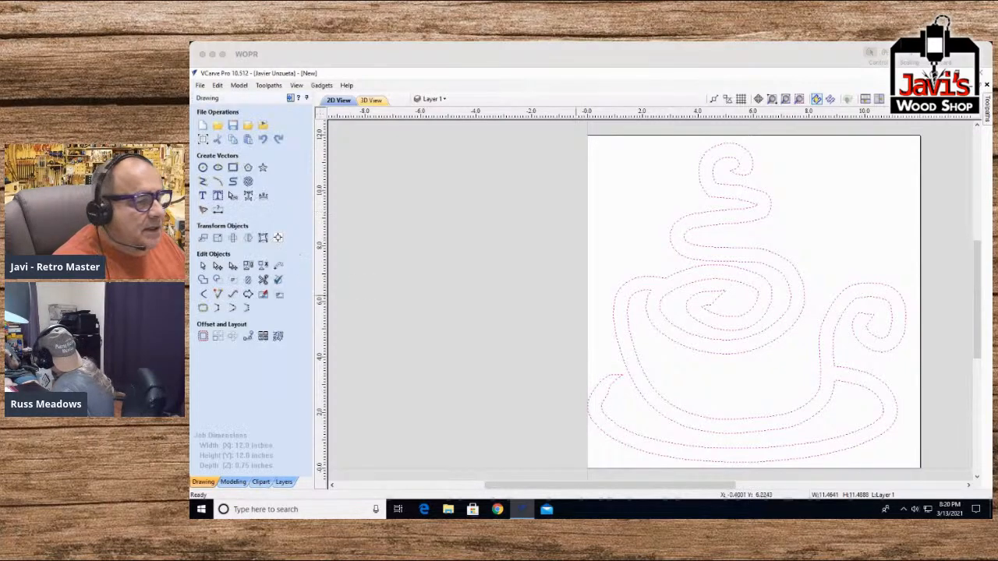
Step: Examine the nodes along the steam outline and the editing options for a node on its top curl
right_click(615, 301)
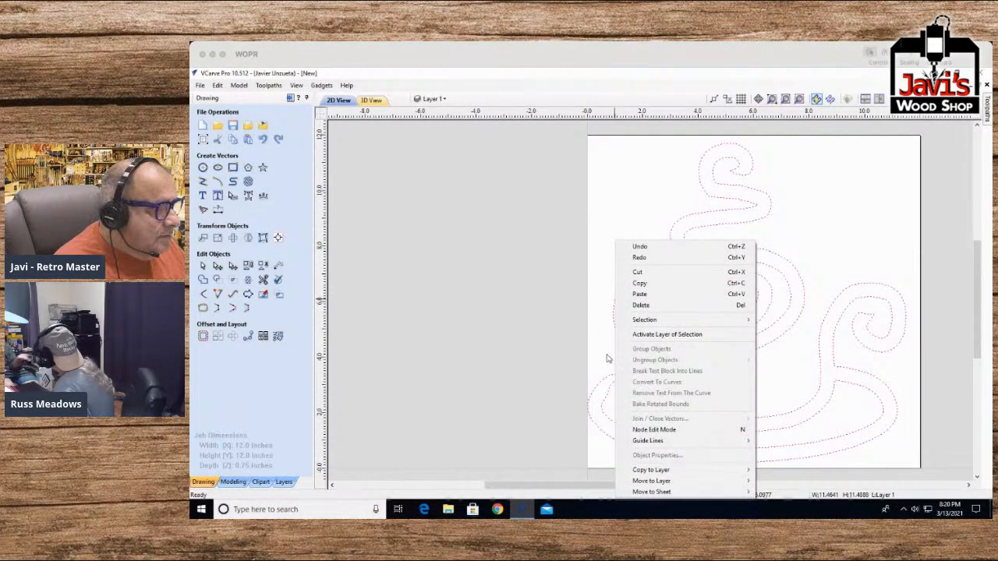
left_click(666, 431)
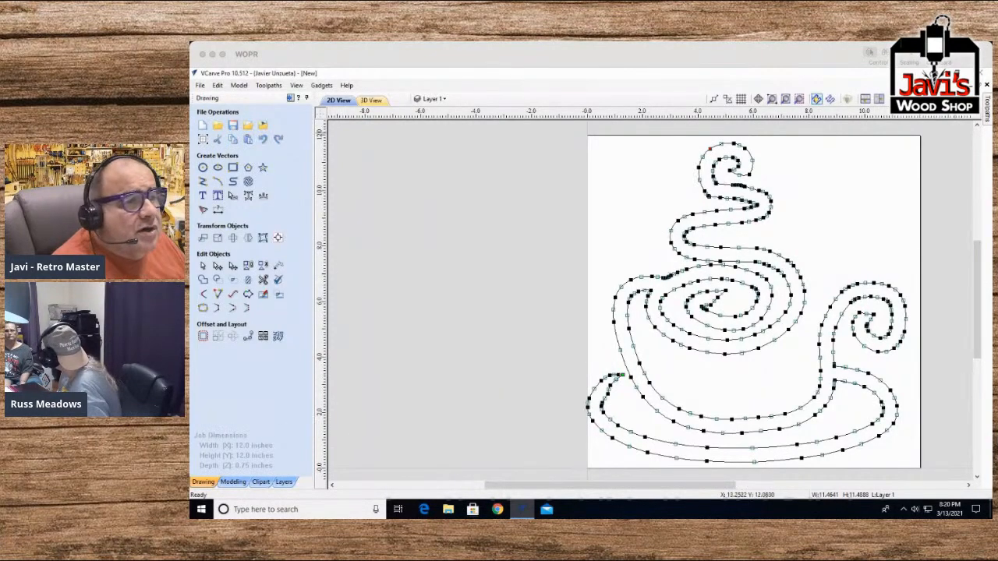
scroll(704, 159, "up", 5)
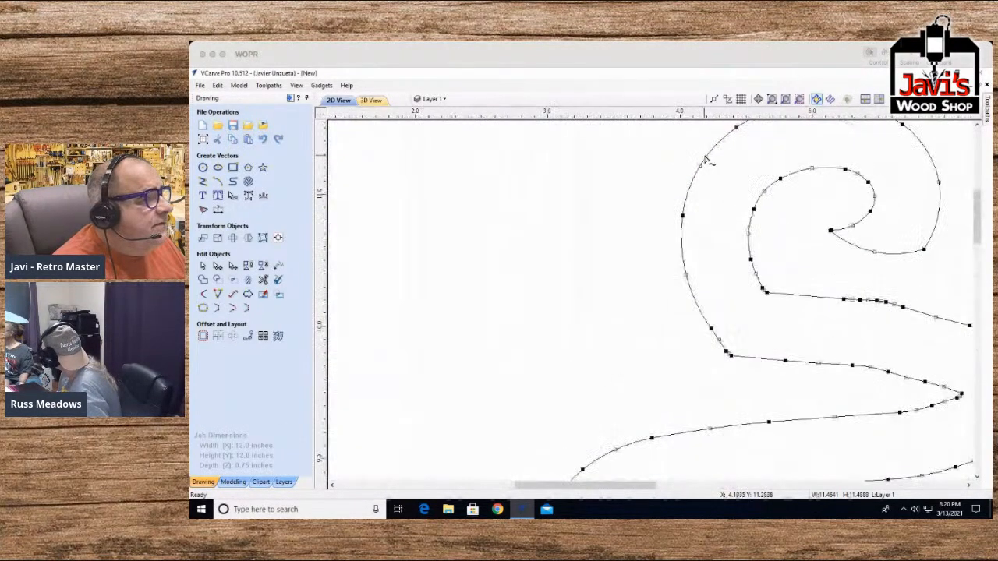
right_click(683, 217)
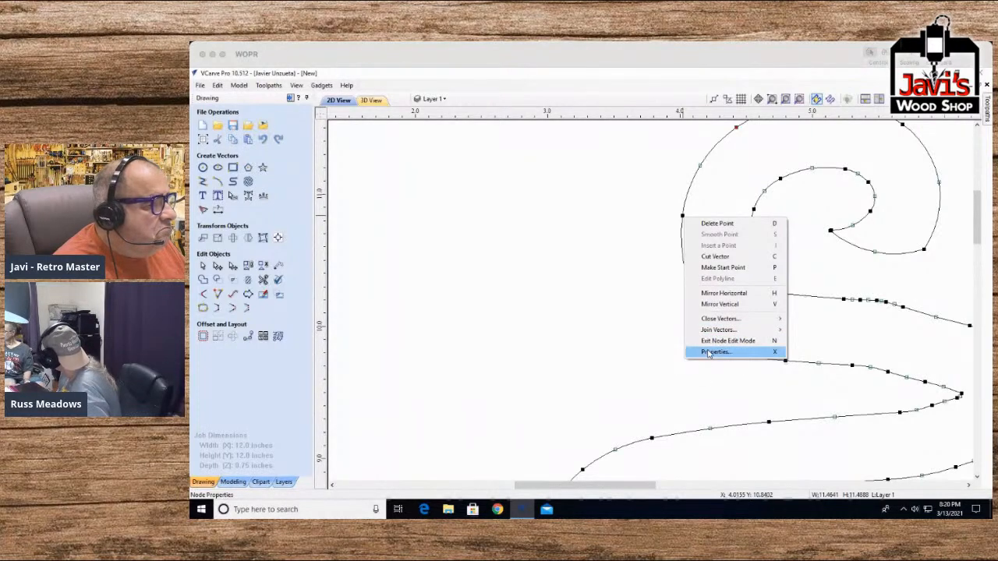
left_click(569, 234)
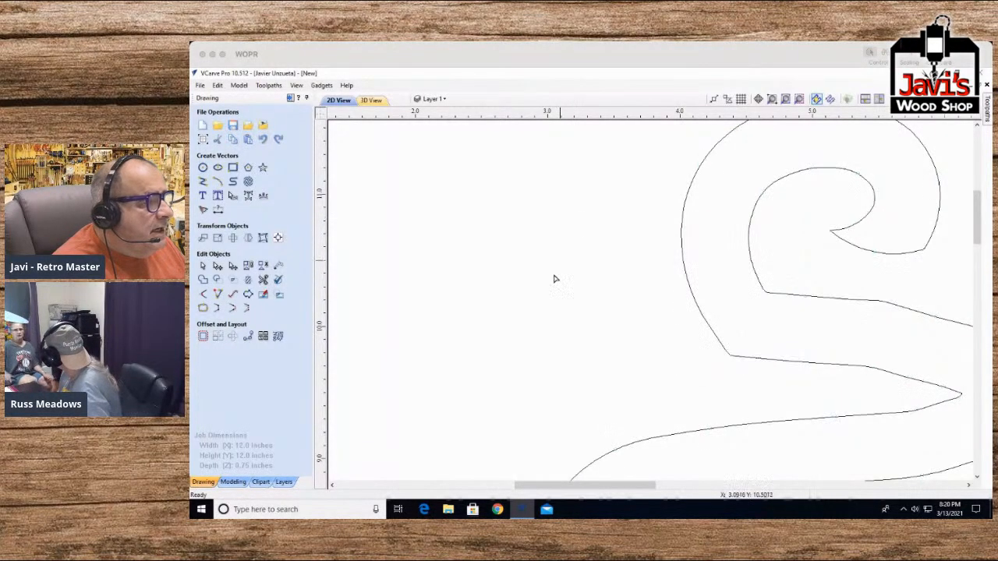
scroll(558, 266, "down", 2)
scroll(551, 280, "down", 1)
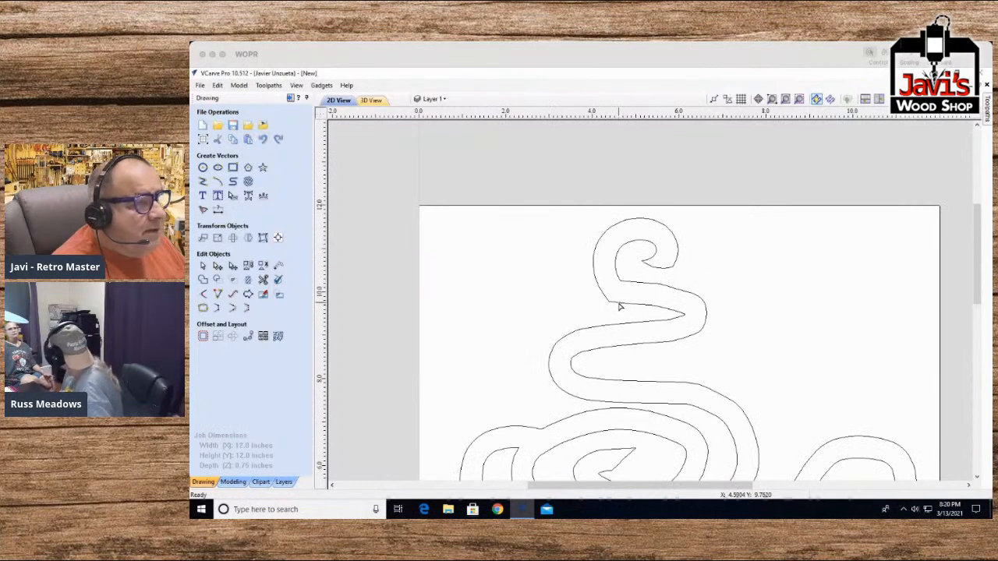
left_click(619, 304)
left_click(592, 285)
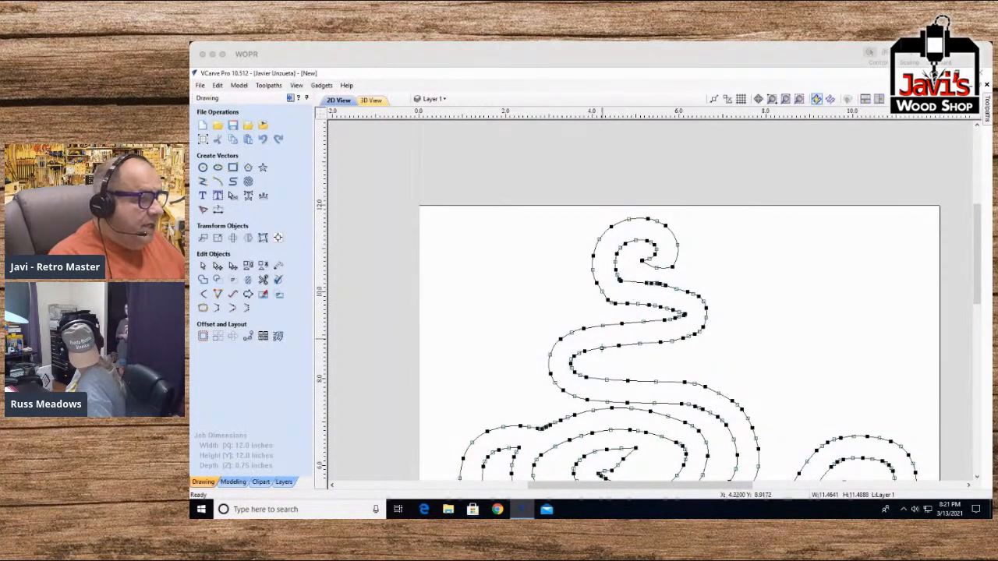
Step: Smooth the two sharp corner nodes where the saucer outline meets the cup on the handle side
scroll(663, 390, "down", 3)
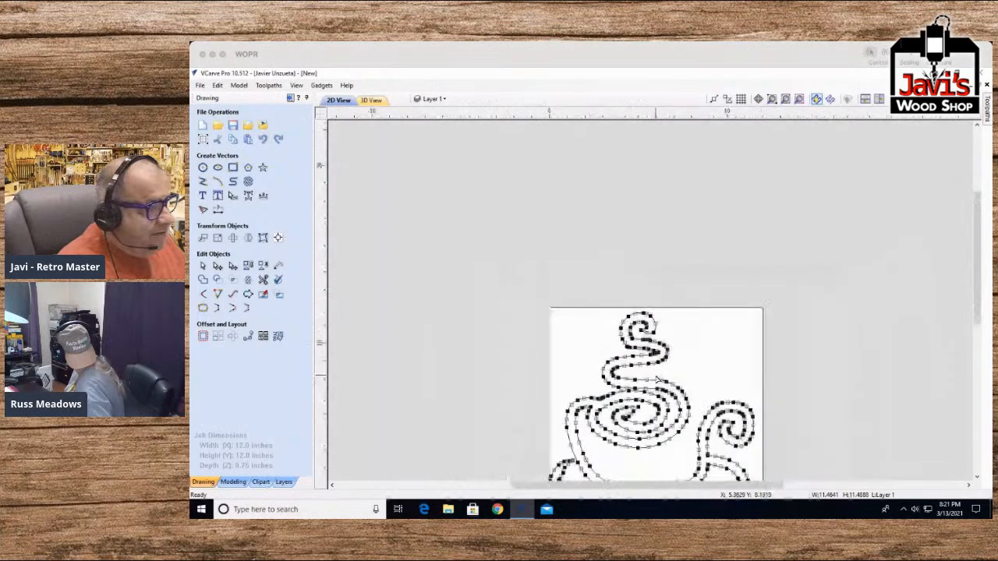
mouse_move(976, 273)
left_mouse_down()
mouse_move(976, 347)
mouse_move(976, 337)
left_mouse_up()
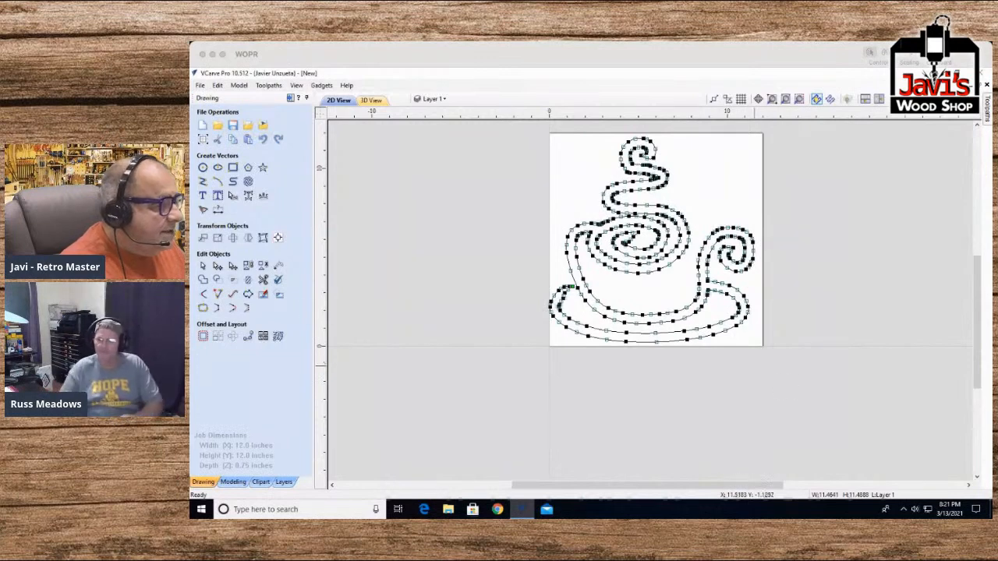
mouse_move(753, 345)
left_mouse_down()
mouse_move(663, 343)
mouse_move(515, 139)
left_mouse_up()
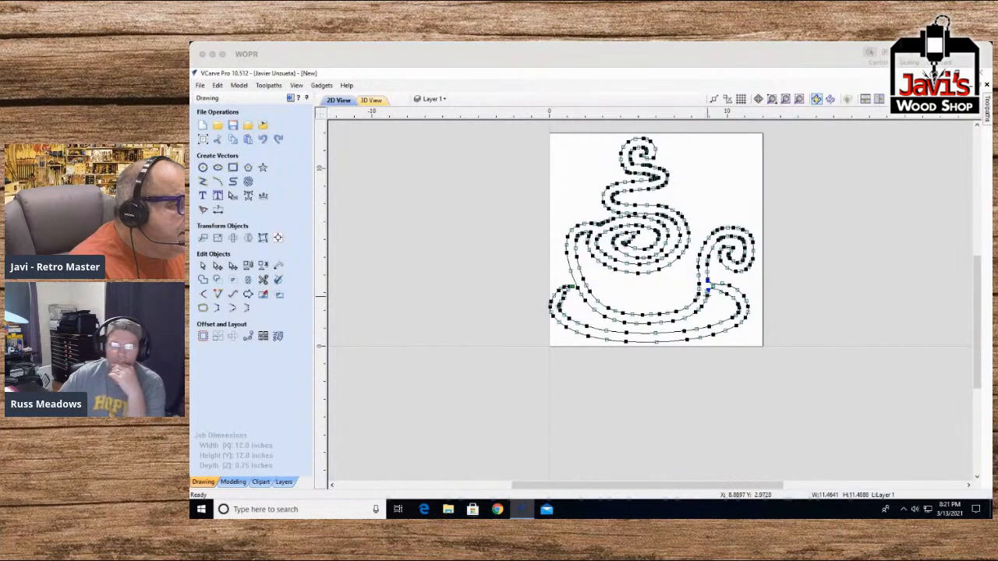
scroll(703, 297, "up", 3)
left_click(726, 291)
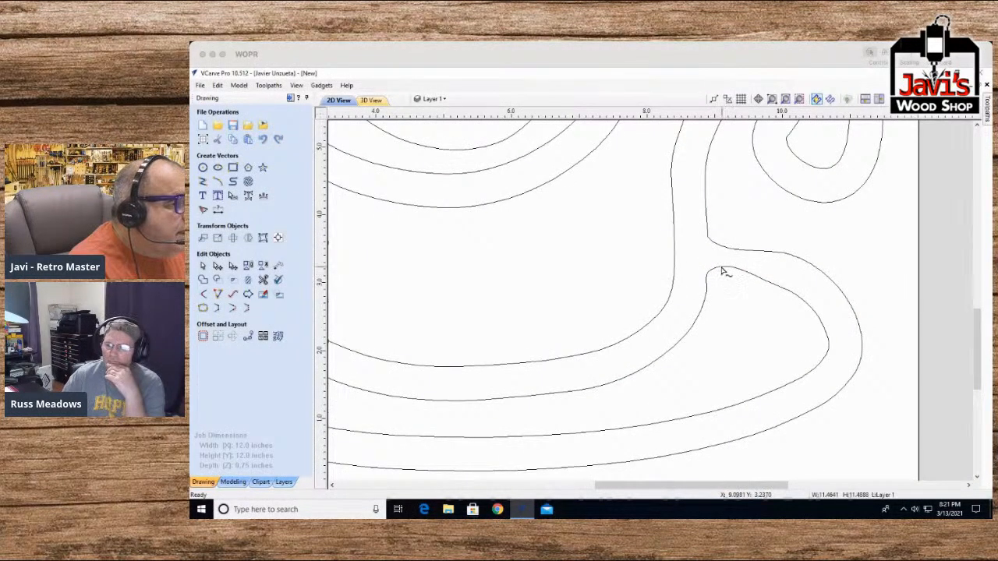
Step: Adjust the Bezier handles at the two corner nodes where the saucer meets the cup on the handle side
left_click(705, 271)
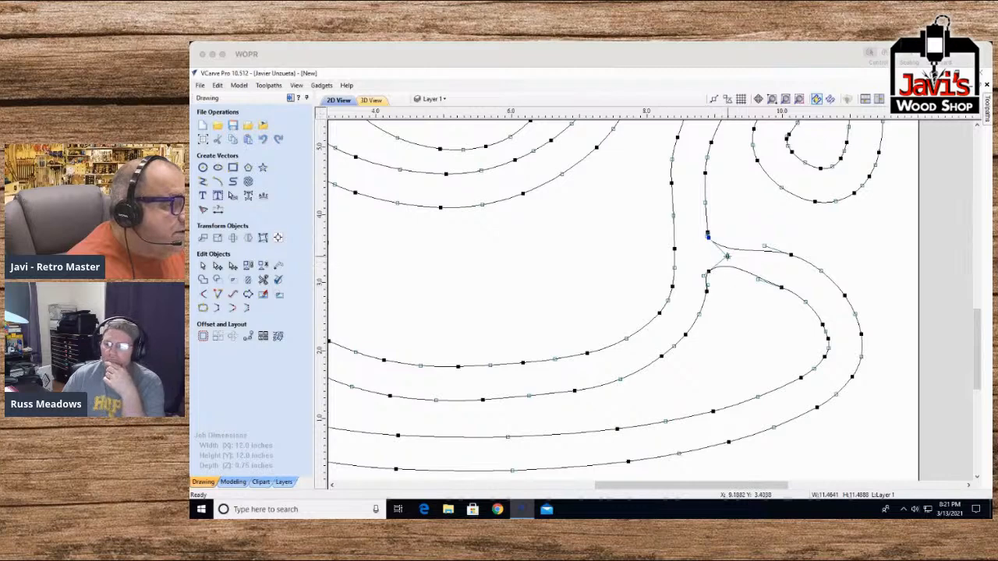
left_click_drag(727, 256, 731, 246)
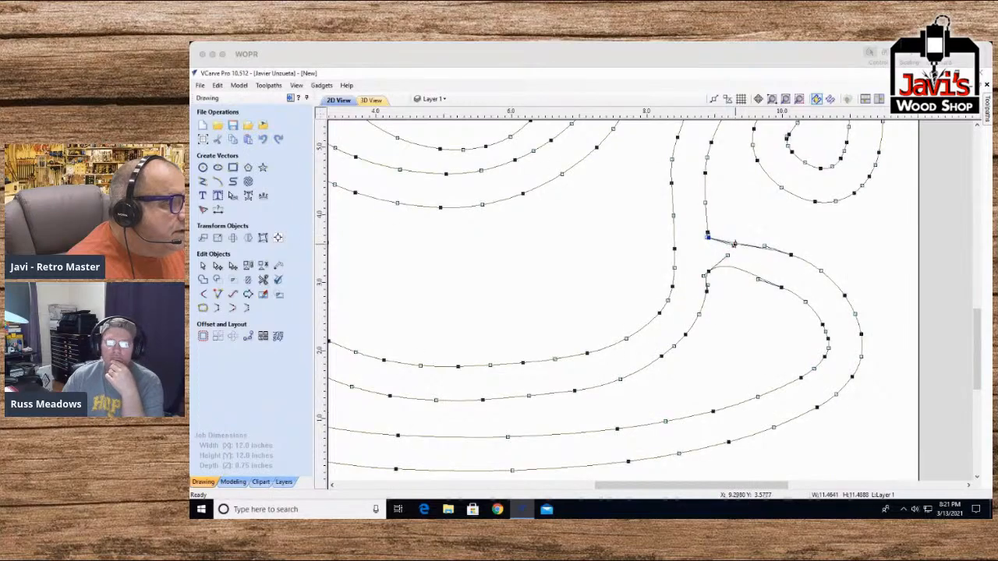
left_click_drag(727, 255, 734, 274)
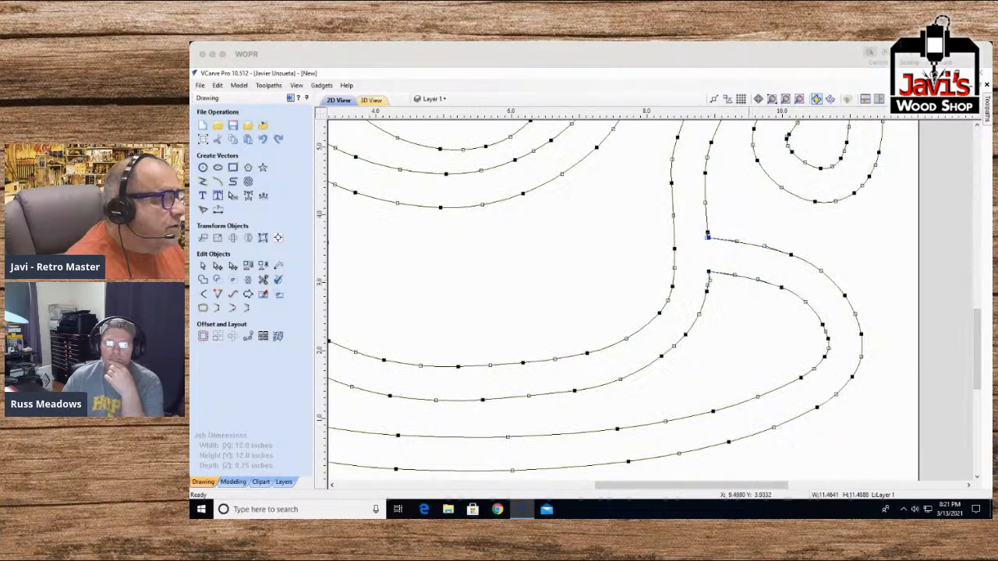
Step: Delete the extra nodes near the outer tip of the handle's curl and bulge the remaining arc into a round end
scroll(708, 281, "down", 1)
scroll(708, 277, "down", 2)
scroll(750, 152, "up", 3)
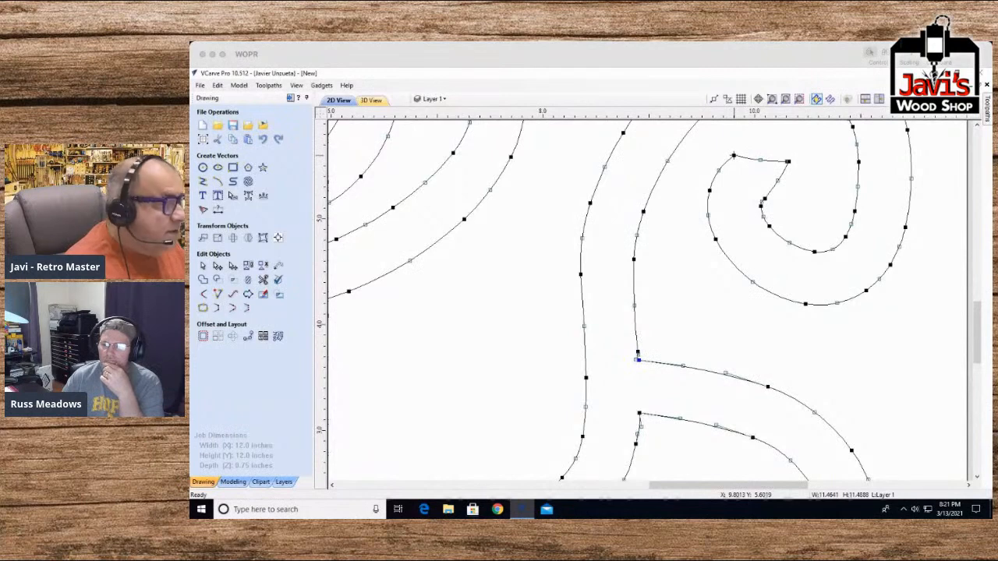
key("d")
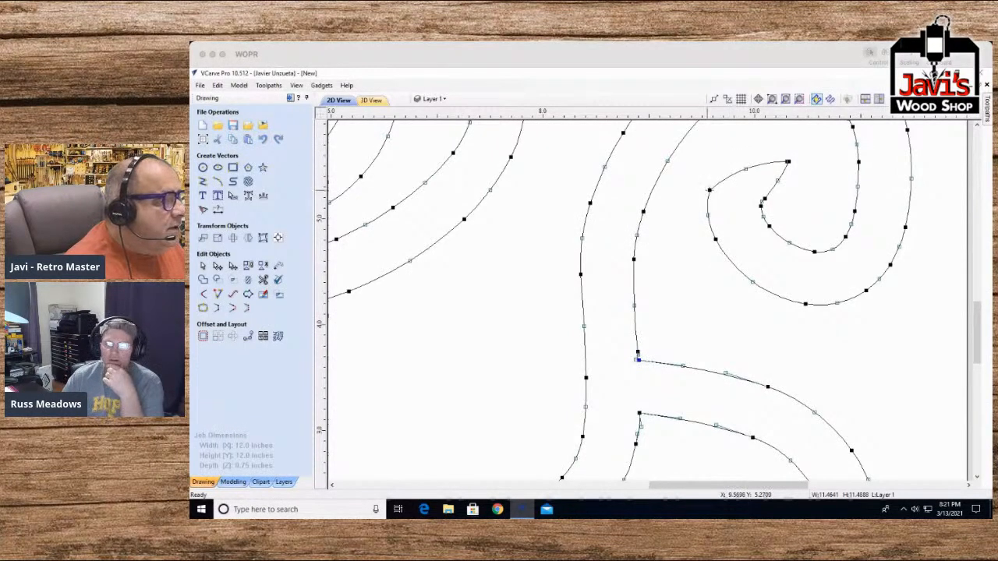
right_click(709, 190)
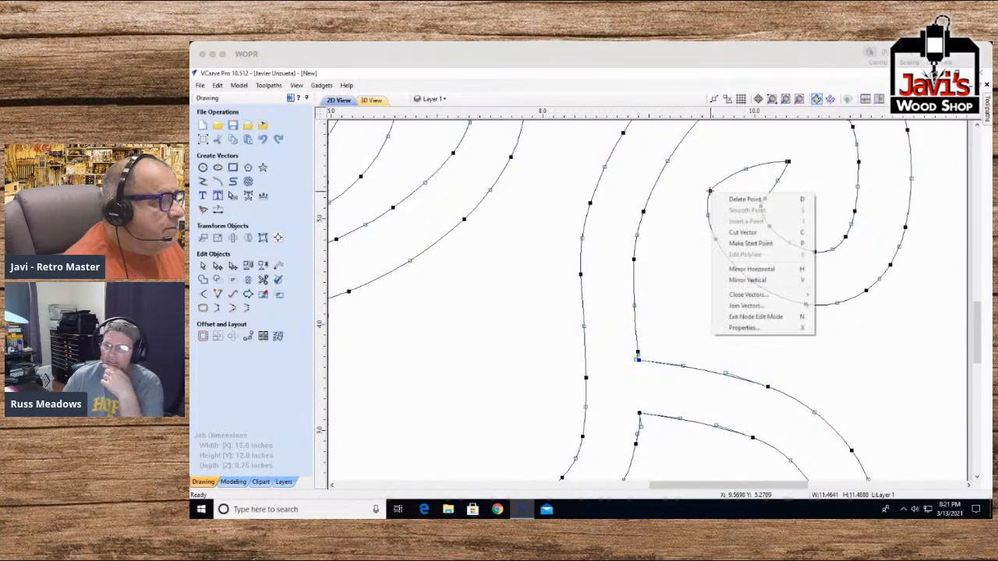
left_click(704, 184)
left_click(709, 191)
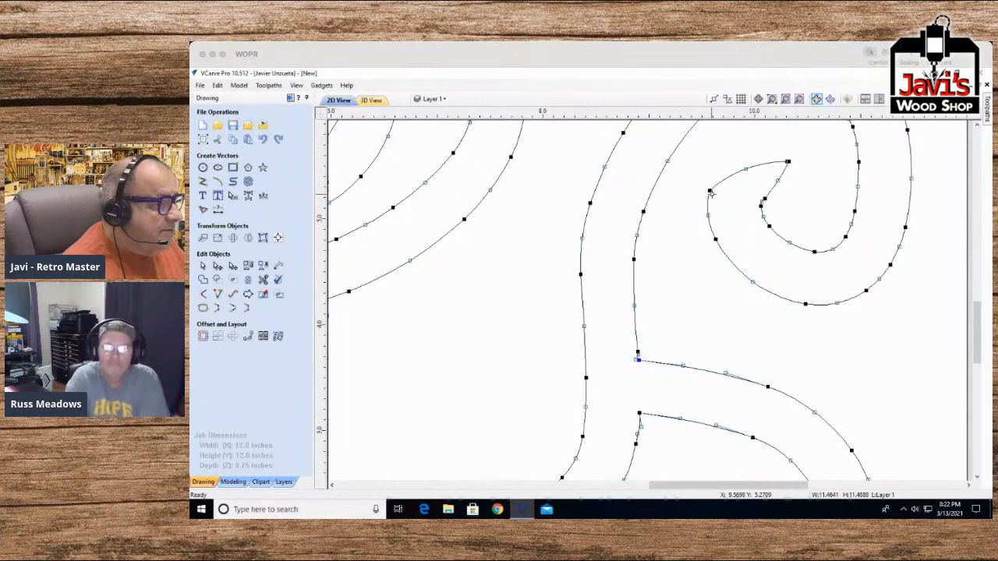
left_click_drag(709, 191, 715, 238)
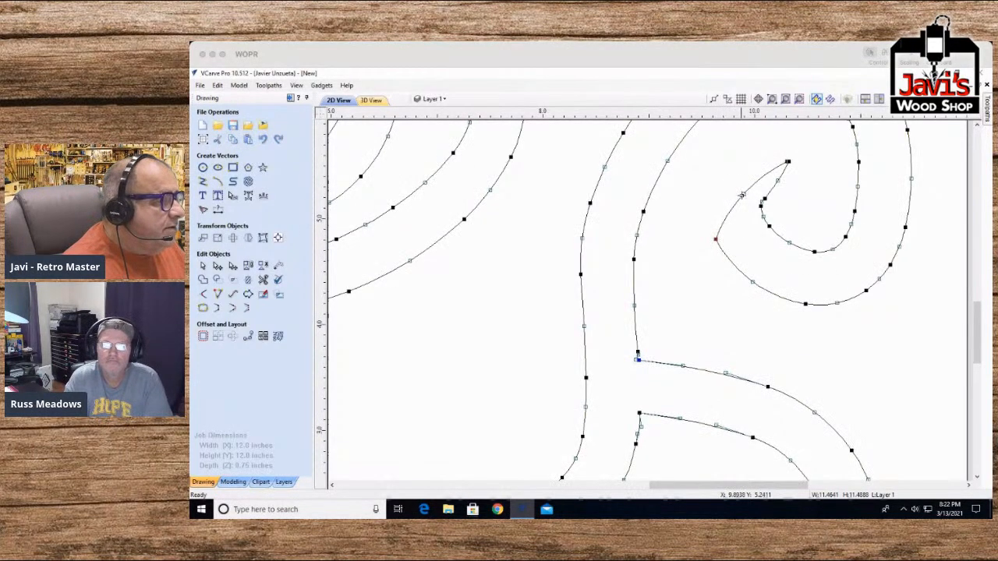
left_click_drag(743, 193, 729, 174)
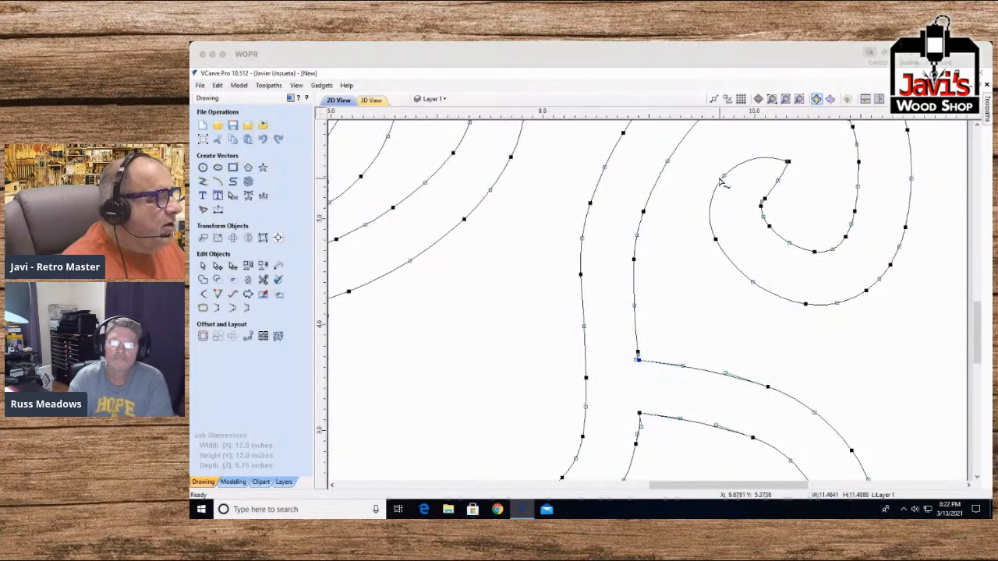
Step: Convert the two arc spans on the outer side of the handle's curl to Bezier curves
right_click(721, 190)
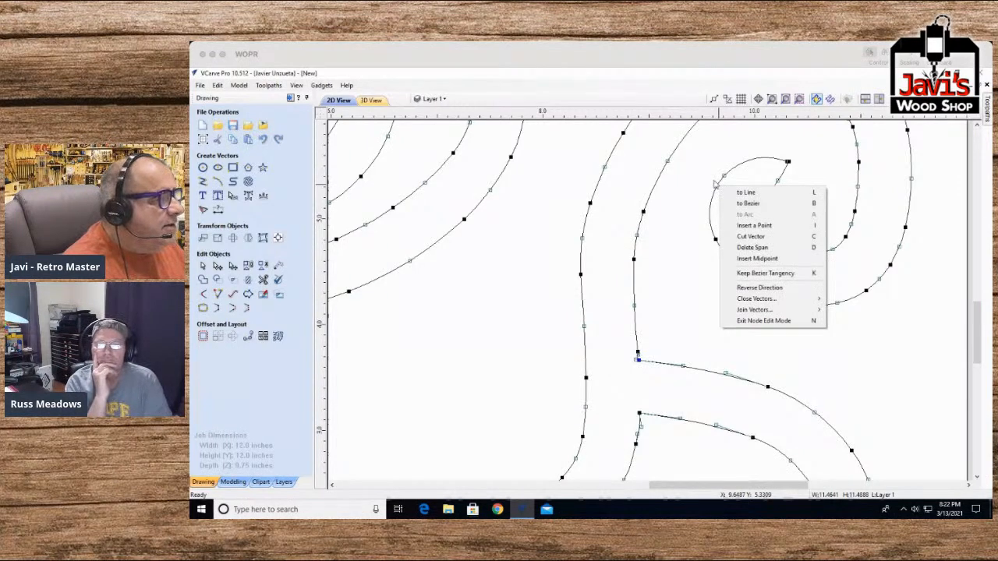
left_click(812, 203)
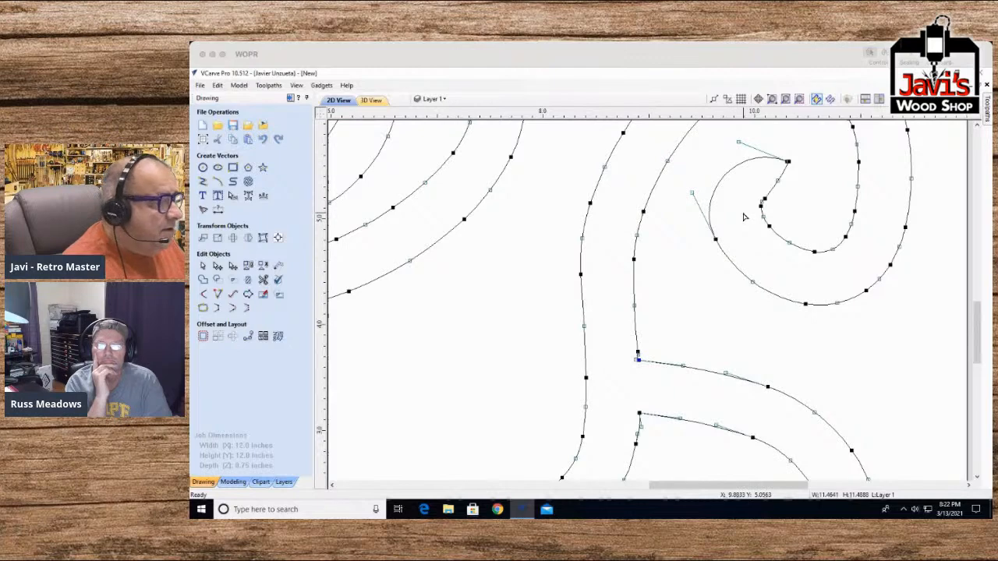
left_click_drag(887, 315, 721, 202)
right_click(764, 294)
left_click(791, 306)
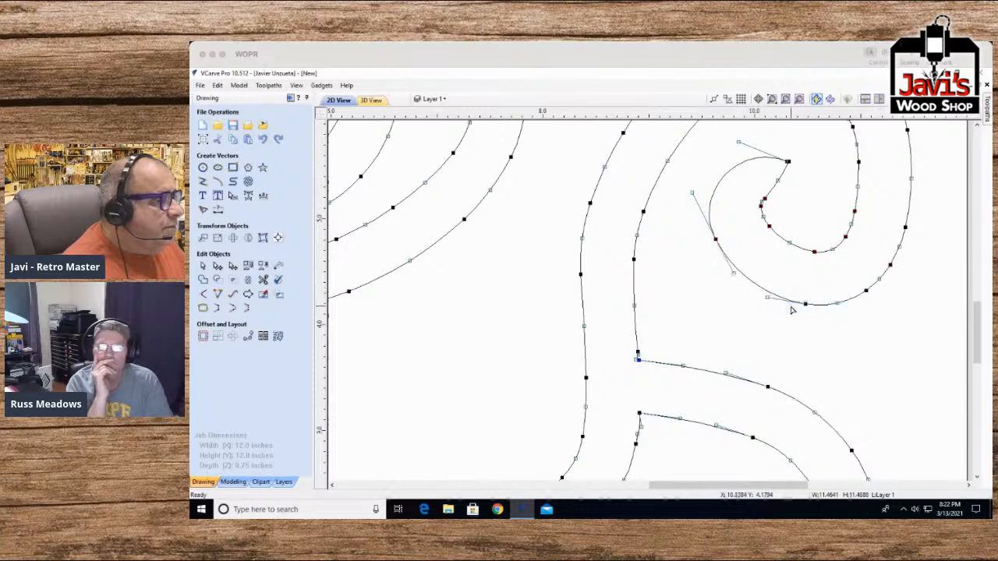
Step: Select all nodes of the coffee cup drawing and check the editing options available for them
scroll(707, 305, "down", 5)
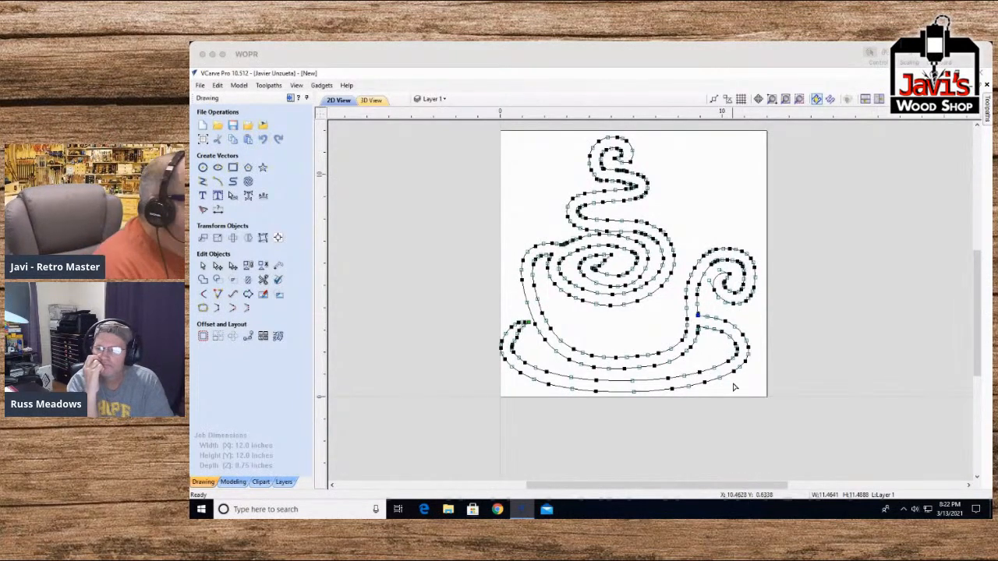
left_click_drag(499, 131, 468, 133)
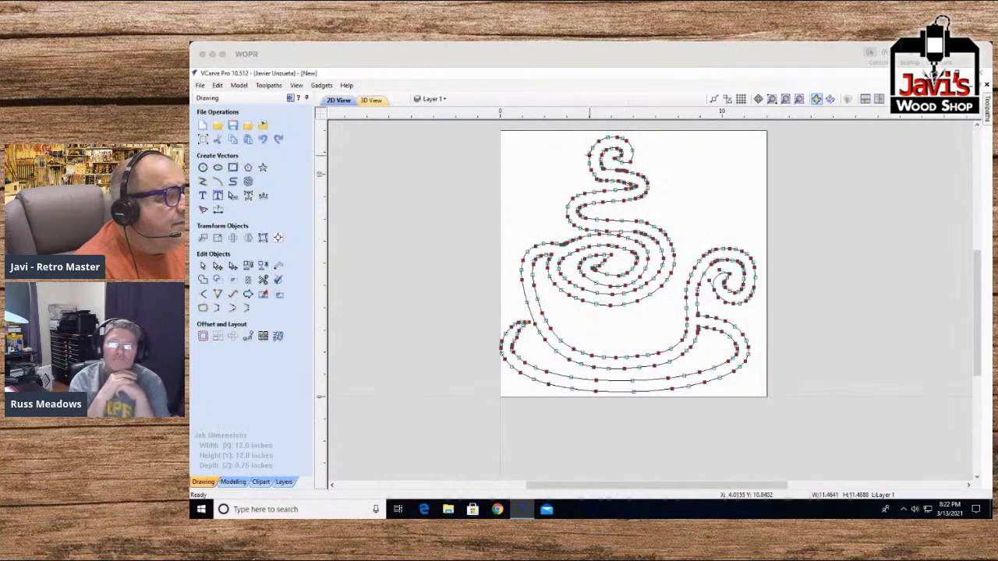
right_click(590, 151)
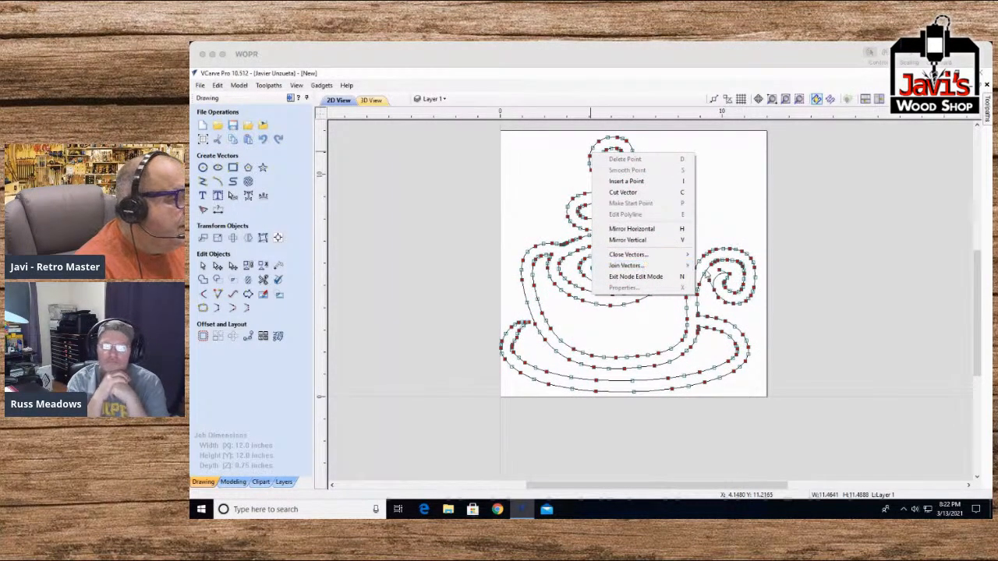
right_click(706, 273)
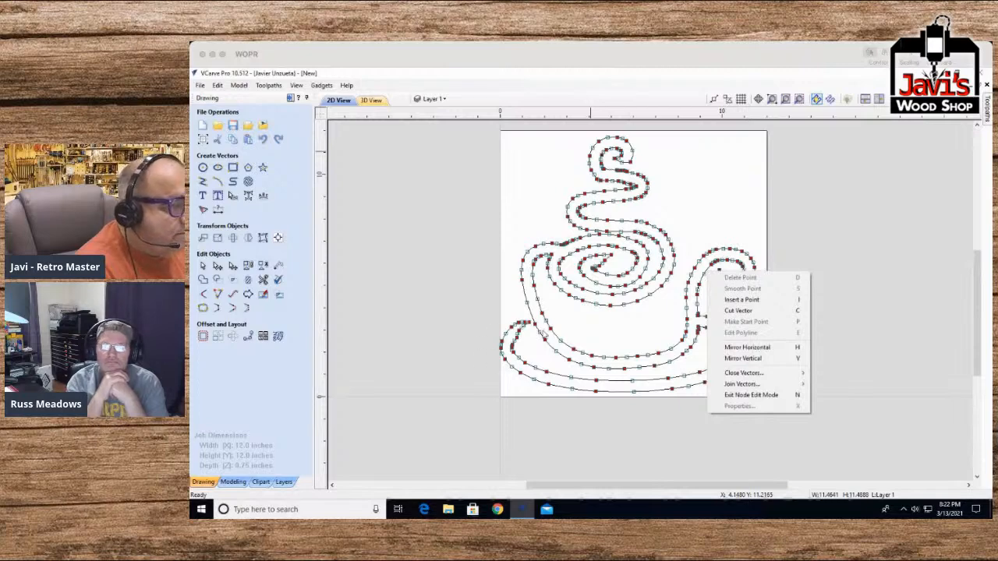
right_click(549, 349)
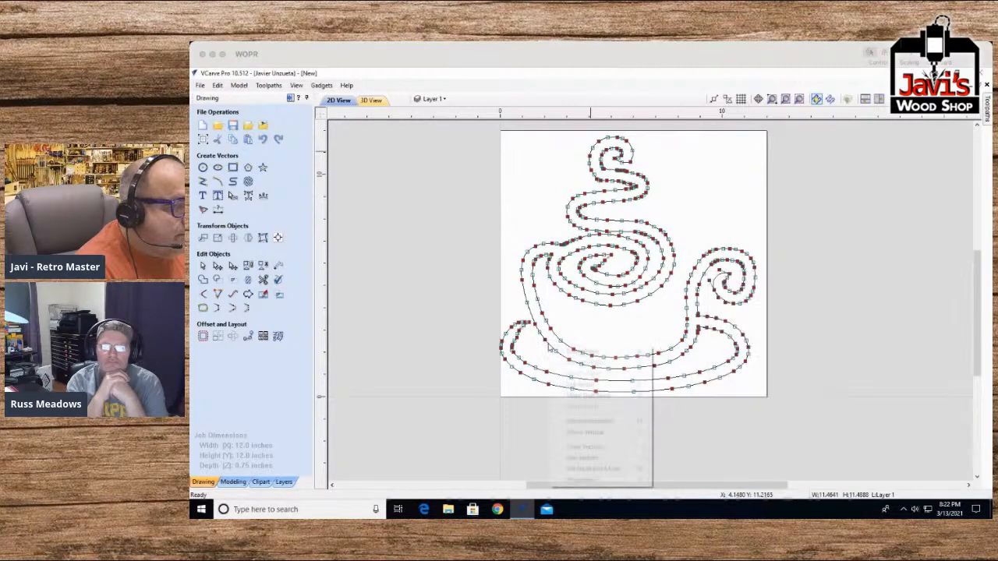
right_click(545, 341)
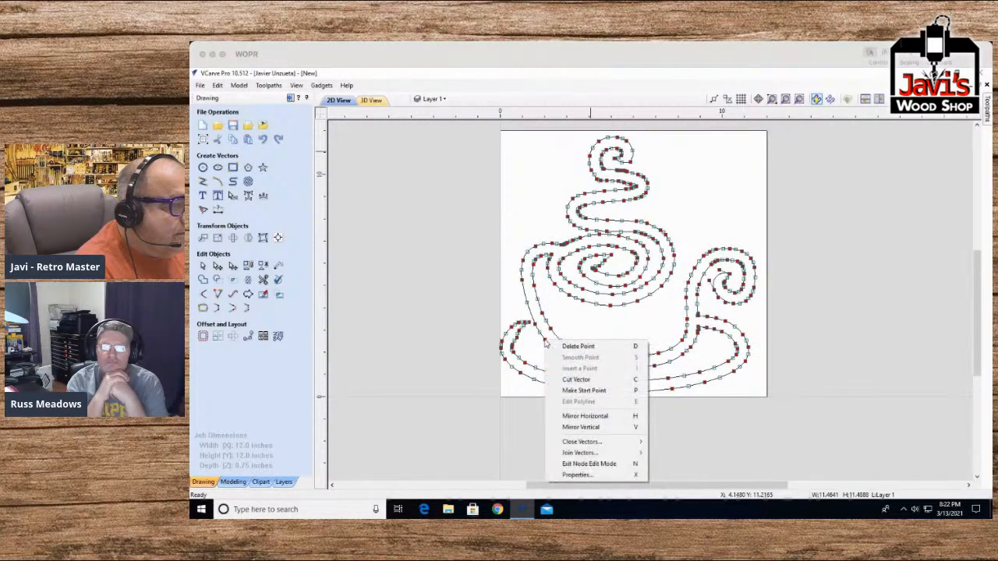
left_click(599, 317)
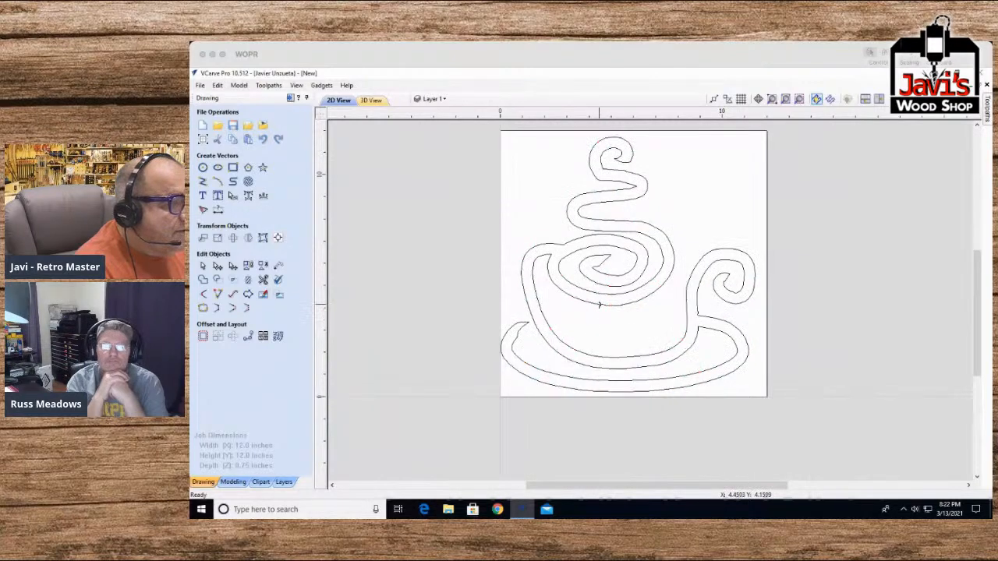
left_click(600, 305)
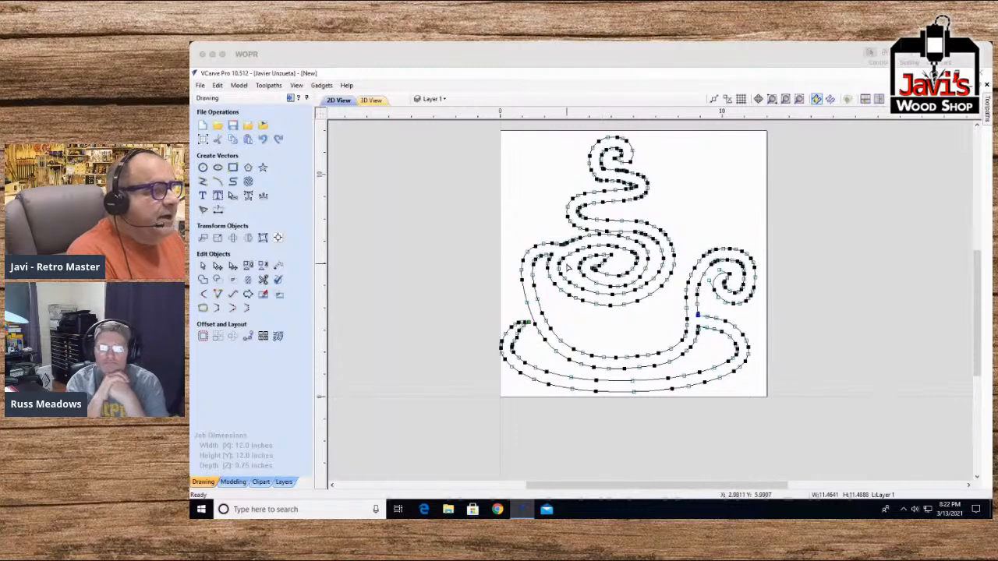
Step: Convert the two arc spans at the tip of the steam's top curl to Bezier curves and smooth the node between them
scroll(623, 164, "up", 4)
scroll(623, 164, "up", 1)
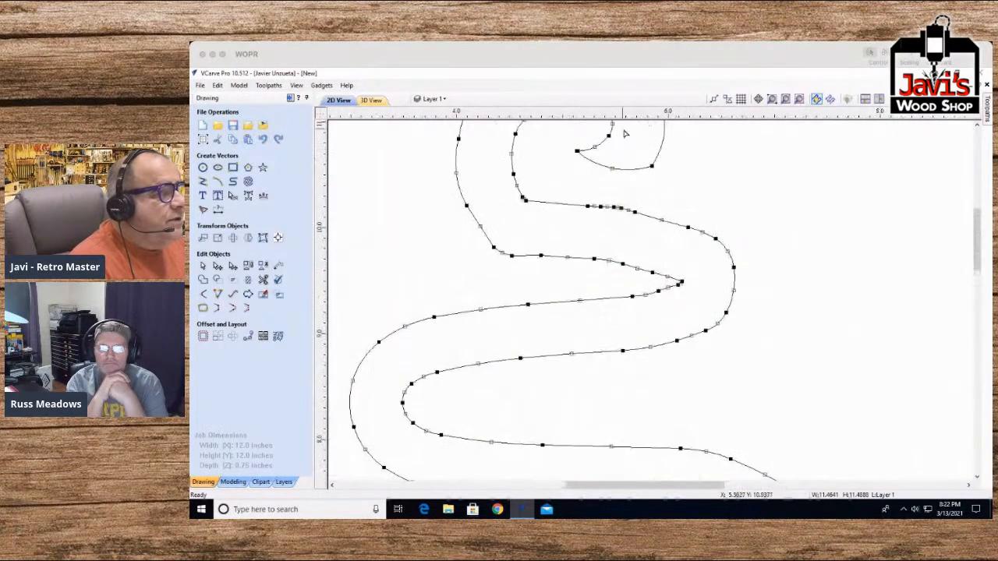
scroll(457, 465, "down", 3)
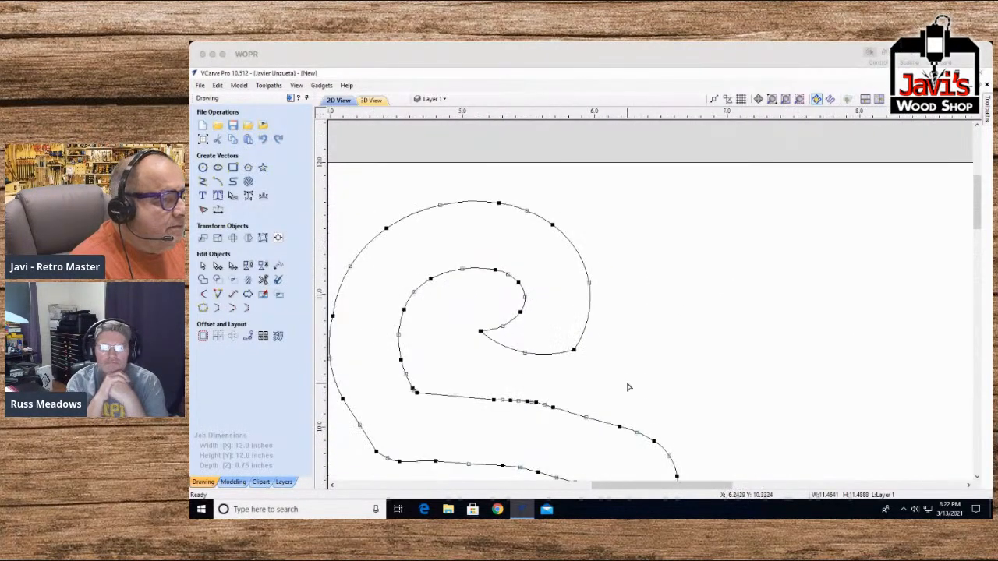
right_click(587, 334)
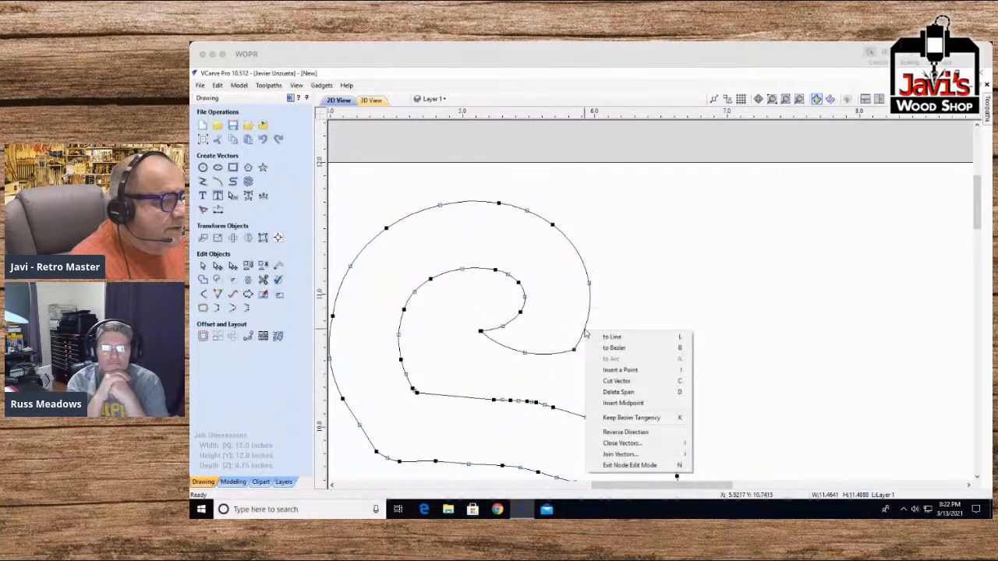
left_click(641, 348)
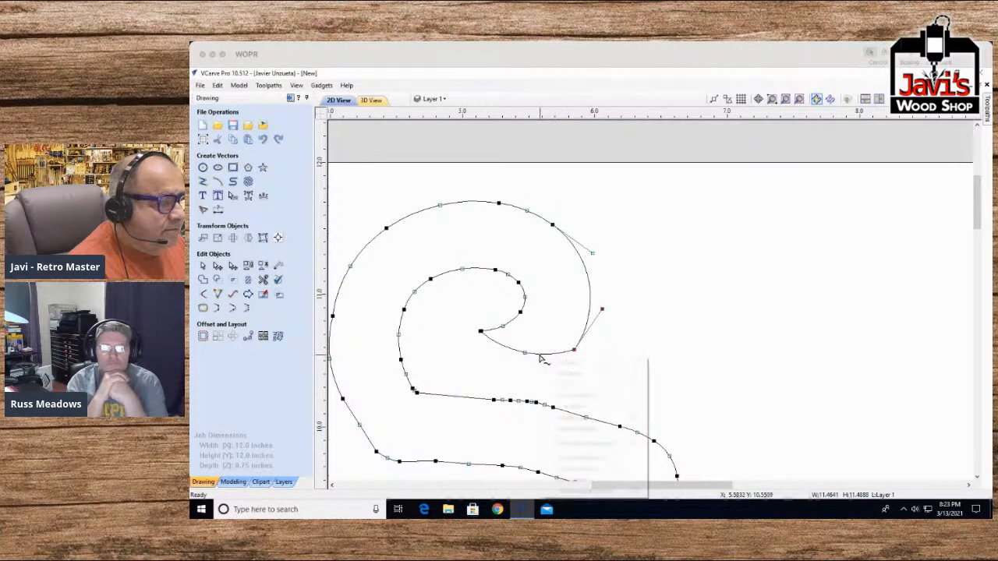
right_click(540, 358)
left_click(566, 373)
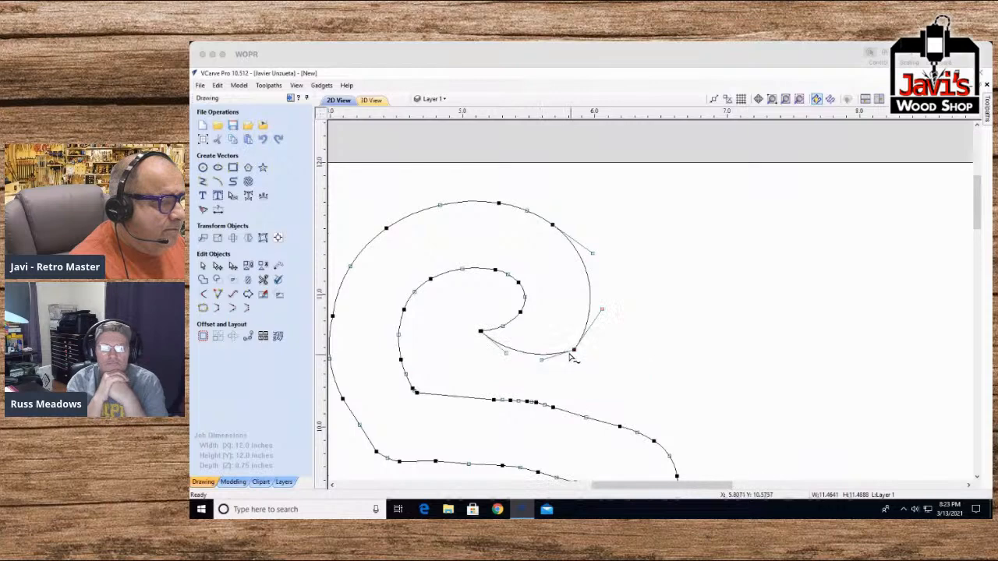
left_click_drag(576, 349, 595, 355)
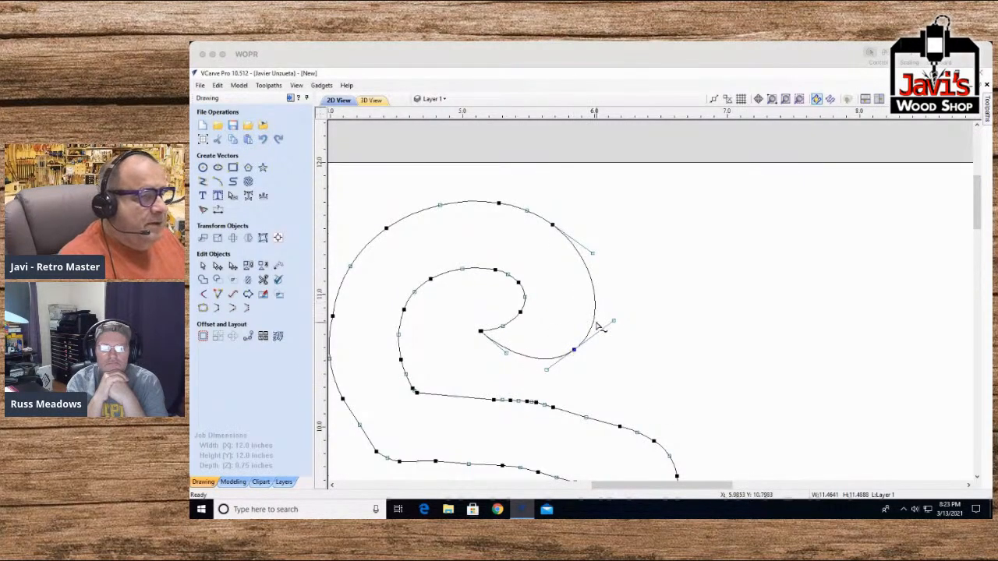
Step: Convert the straight span just below the steam's inner top curl to a Bezier curve
scroll(473, 386, "down", 2)
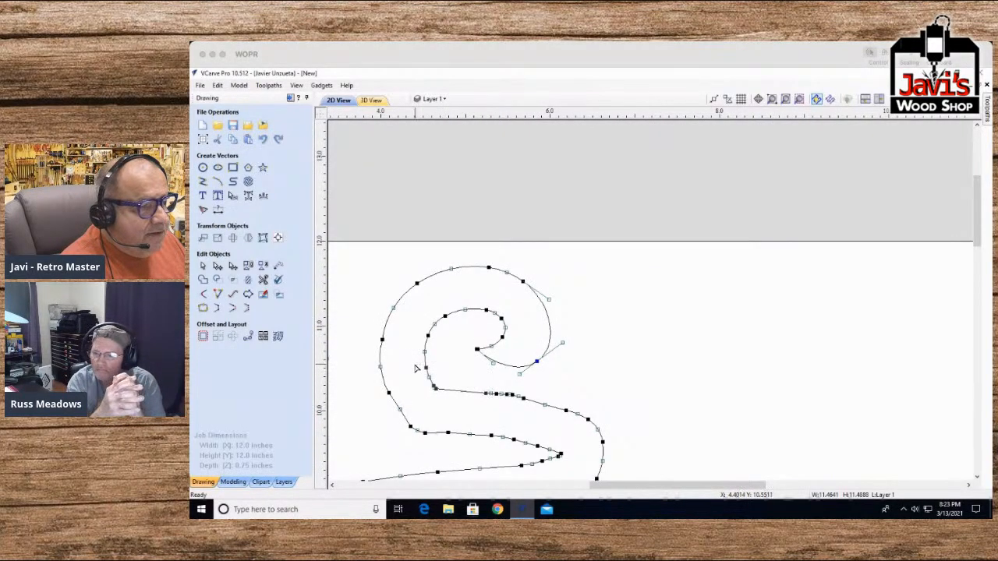
right_click(449, 392)
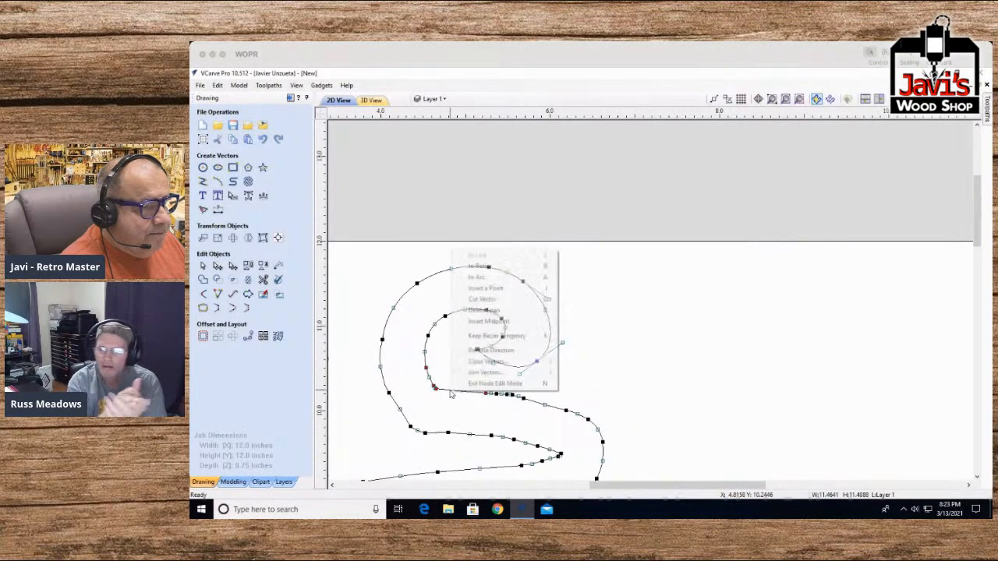
left_click(501, 267)
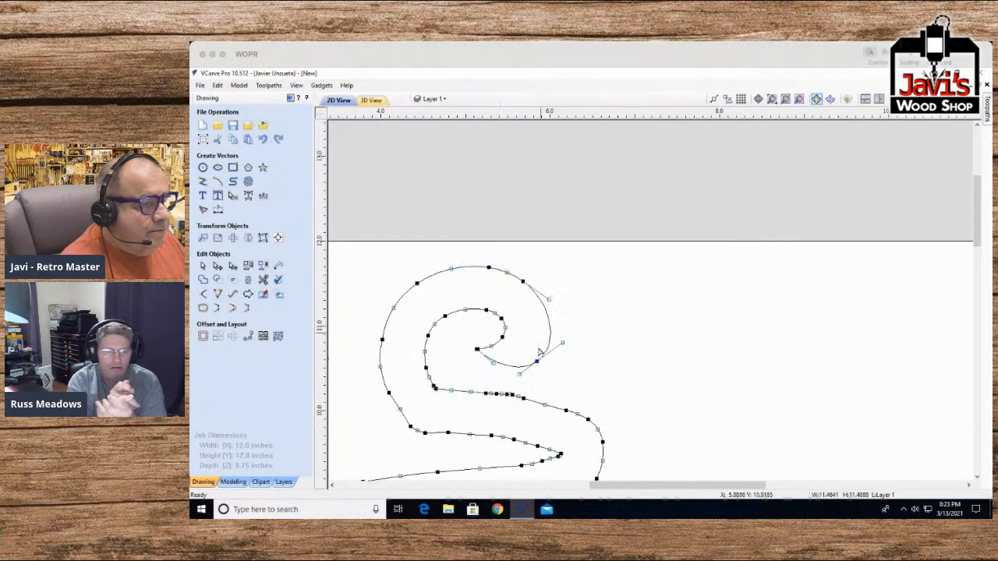
Step: Reposition the nodes at the sharp inner and outer bends below the steam's top curl to round both corners
left_click_drag(425, 386, 421, 384)
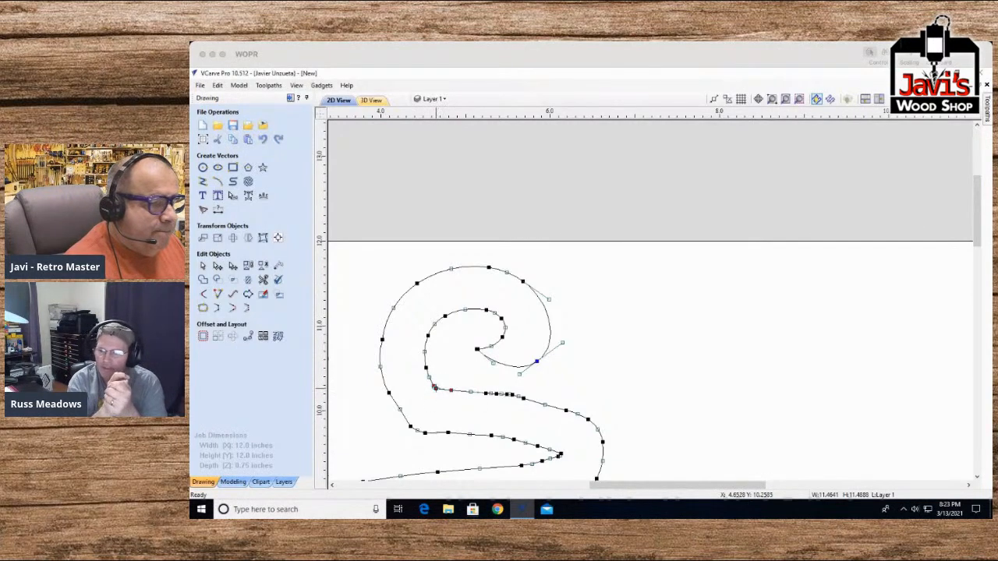
left_click(440, 402)
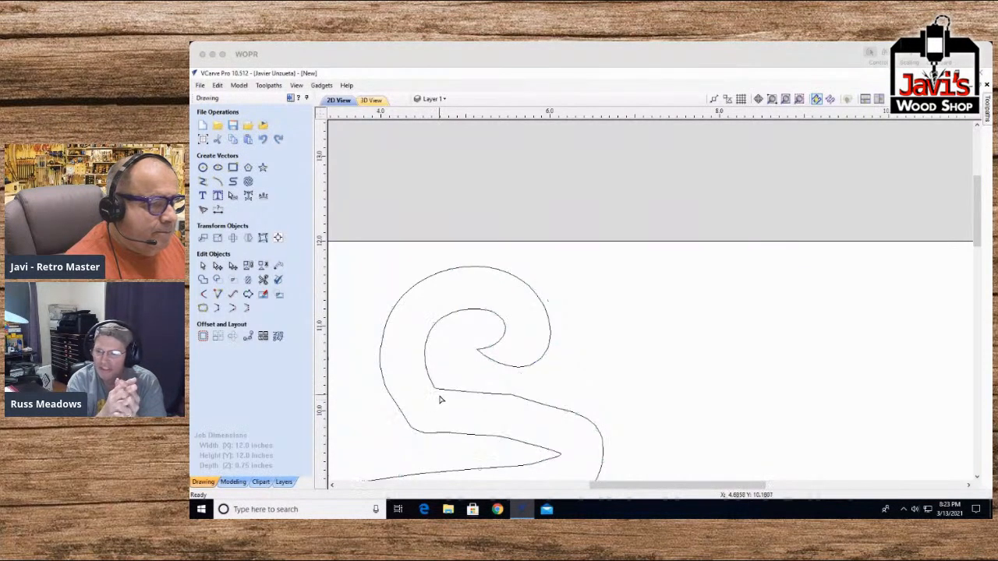
left_click(437, 392)
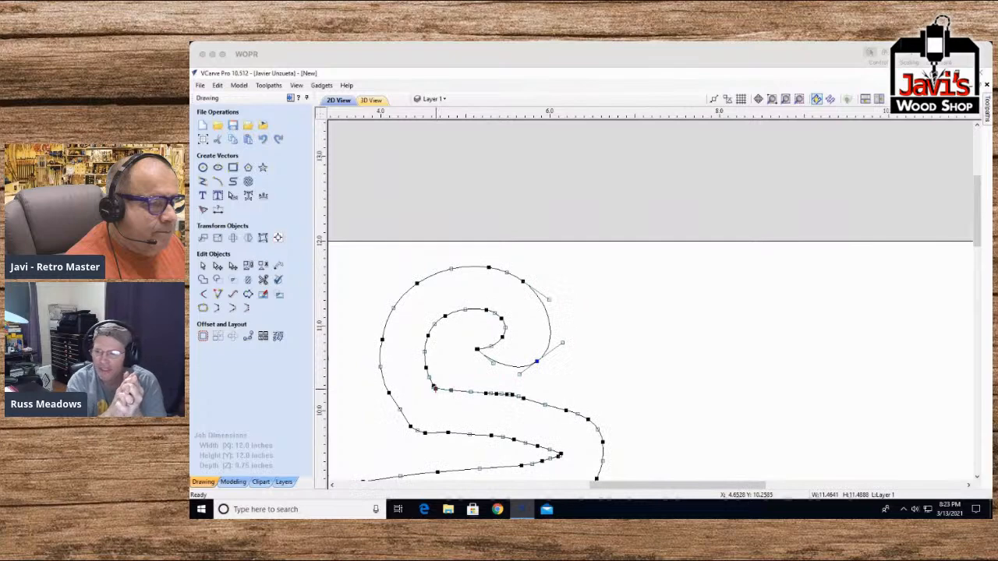
left_click(440, 389)
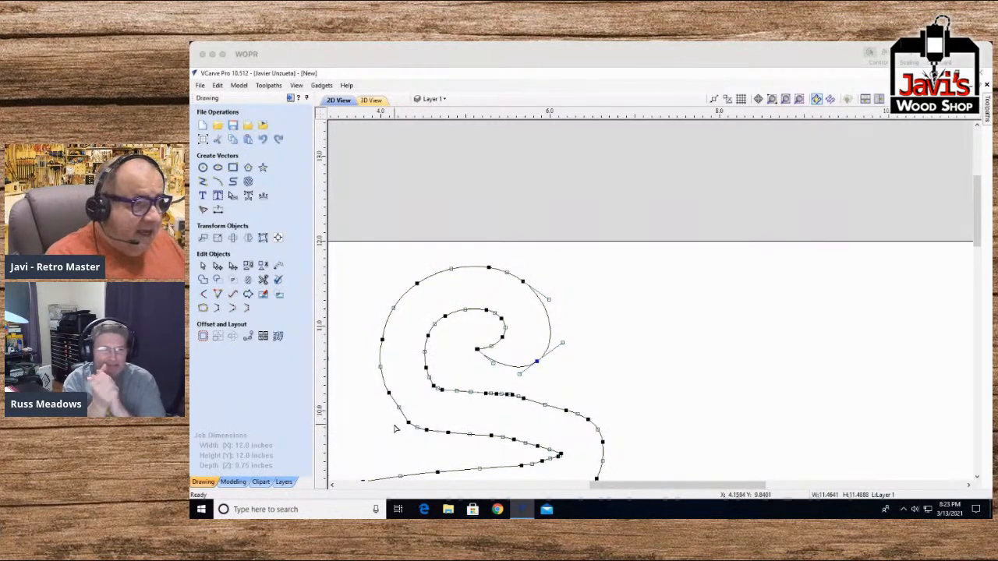
left_click(397, 408)
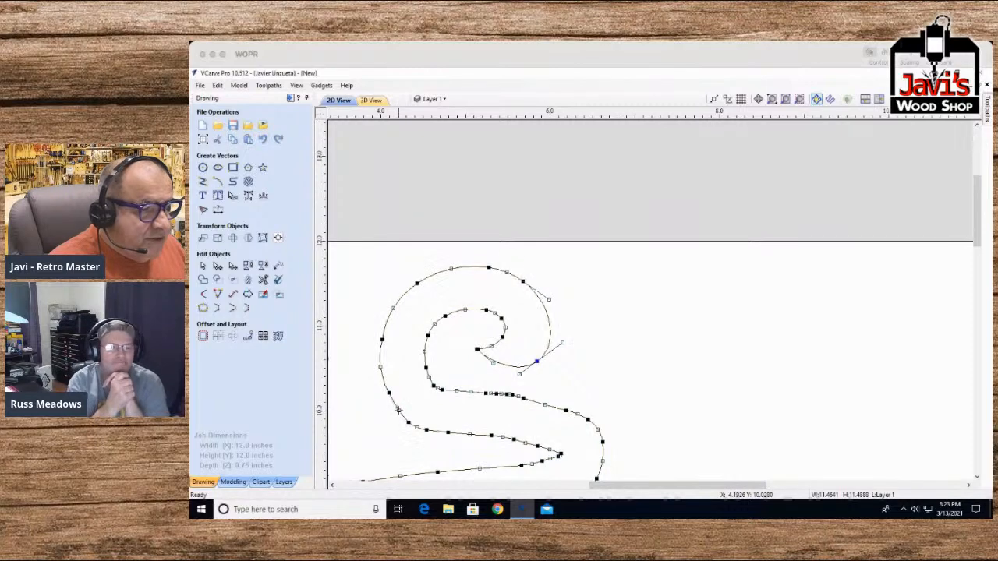
scroll(529, 398, "down", 1)
scroll(529, 398, "down", 1)
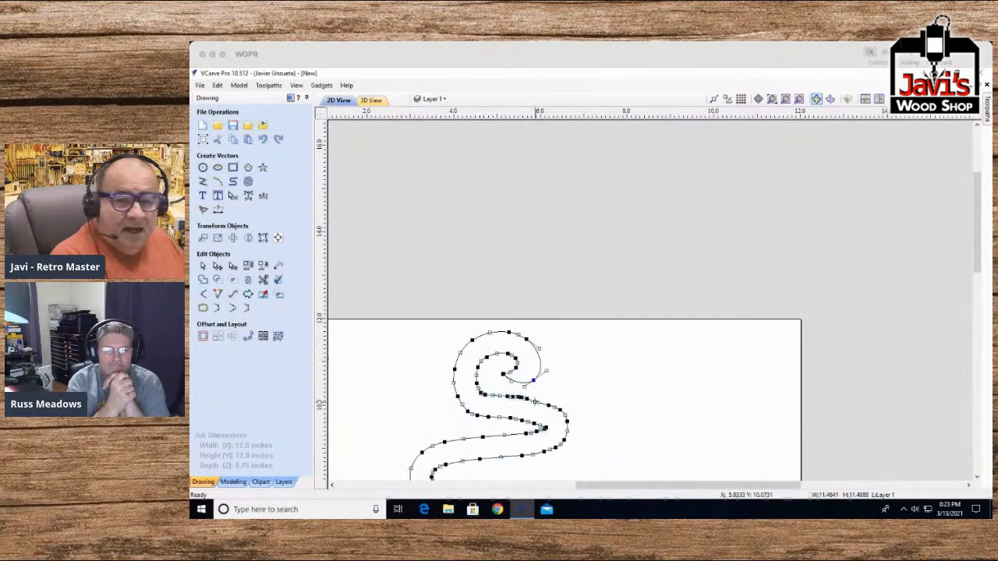
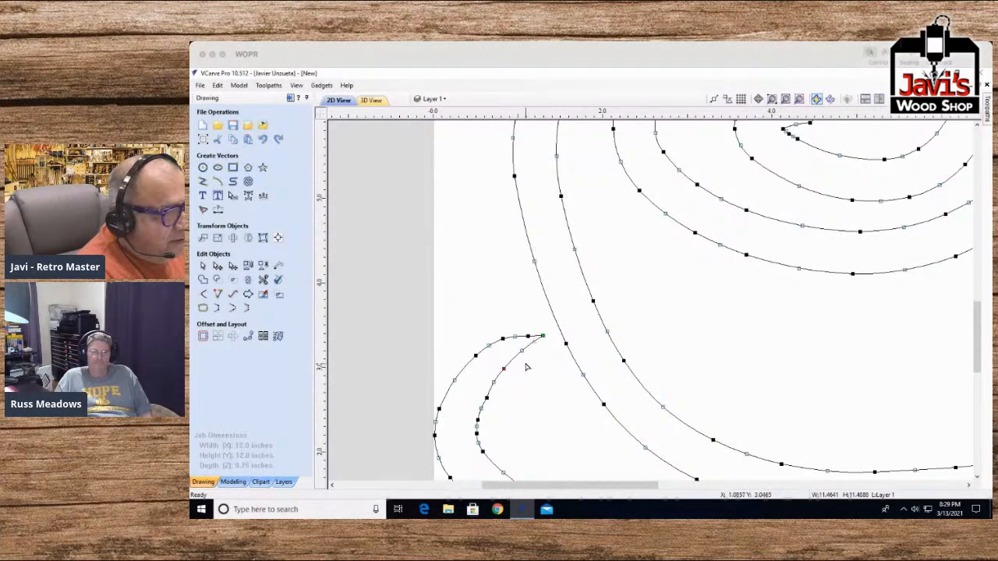
Step: Convert two consecutive spans along the inner edge just below the saucer's left tip to Bezier curves
right_click(516, 357)
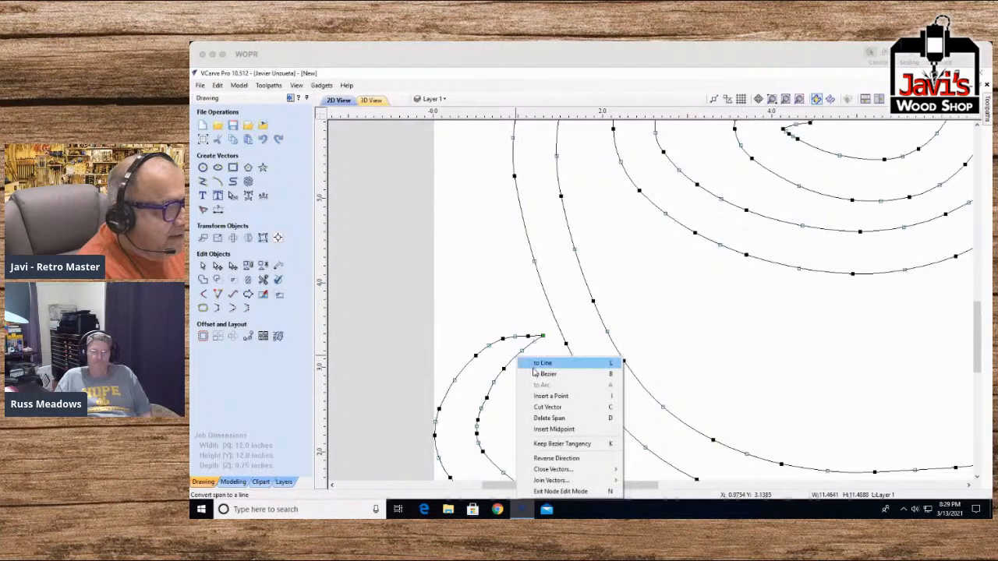
left_click(544, 373)
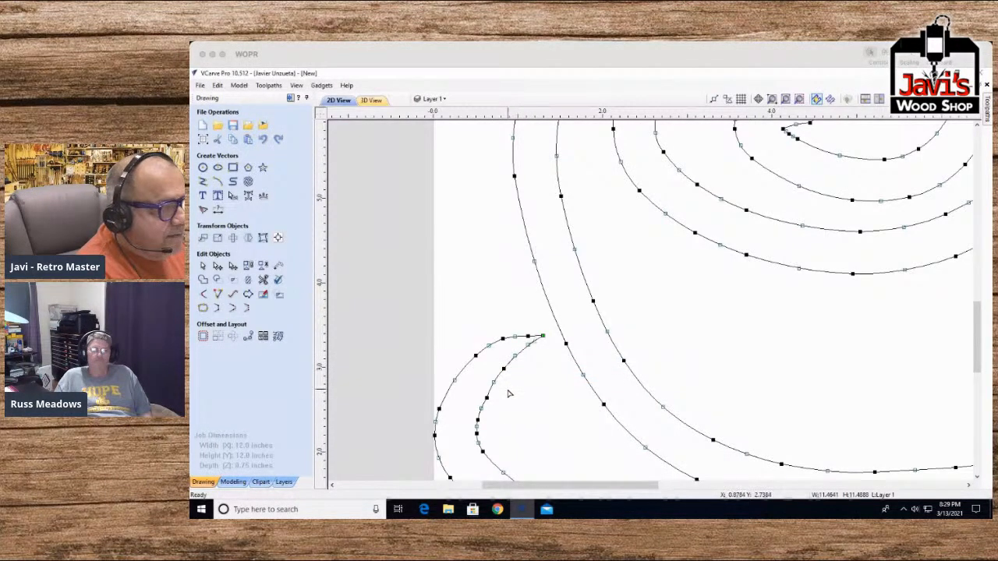
left_click_drag(510, 395, 451, 390)
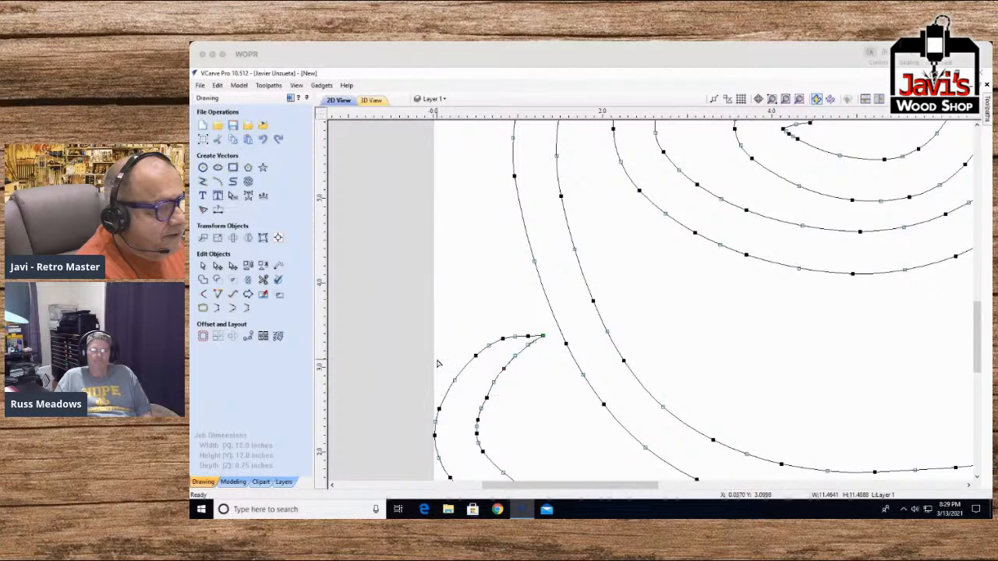
left_click_drag(508, 449, 434, 359)
right_click(488, 397)
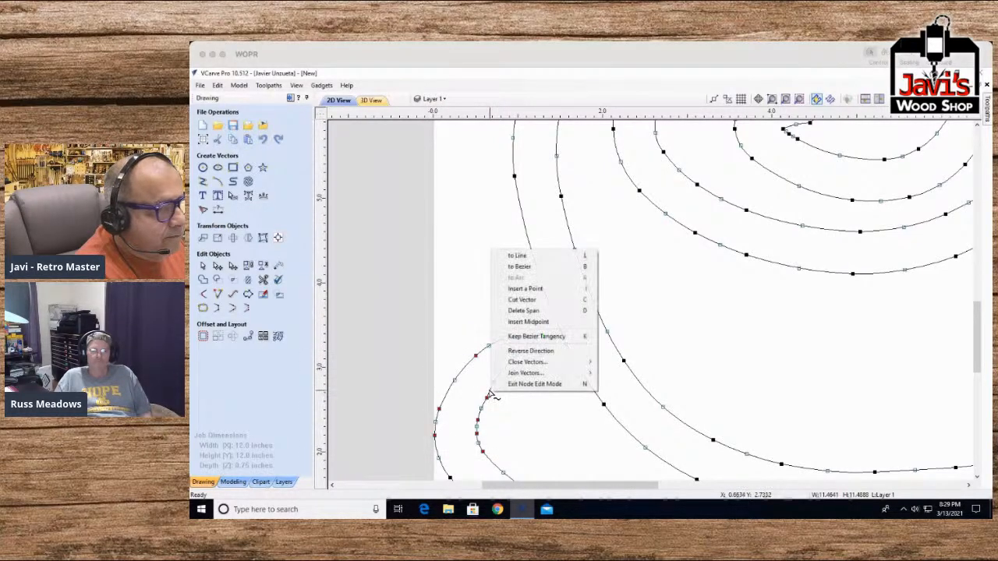
left_click(535, 268)
Step: Smooth the node joining the converted Bezier spans on the inner edge of the saucer's left tip
left_click_drag(528, 412, 476, 361)
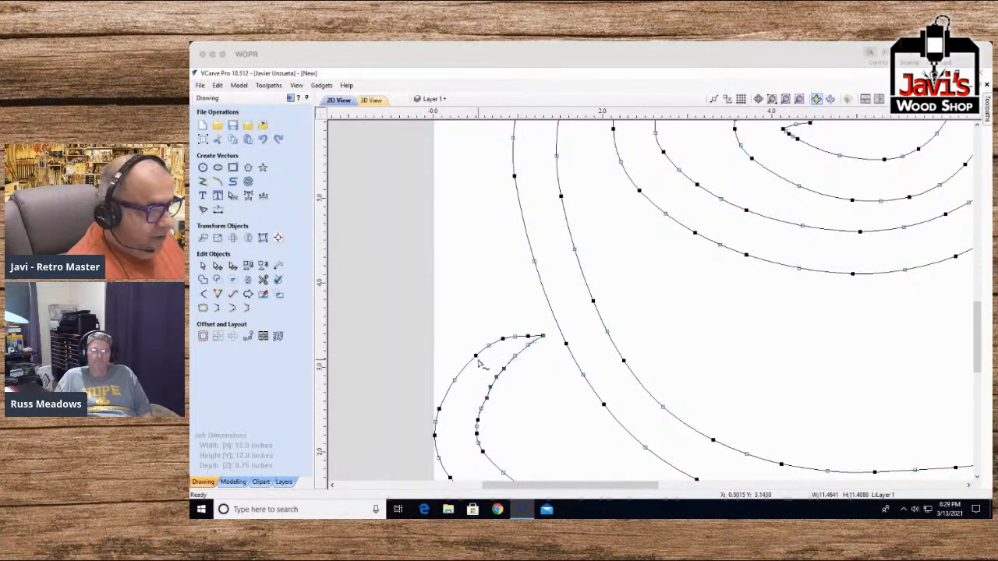
left_click(497, 410)
left_click(497, 413)
left_click(483, 407)
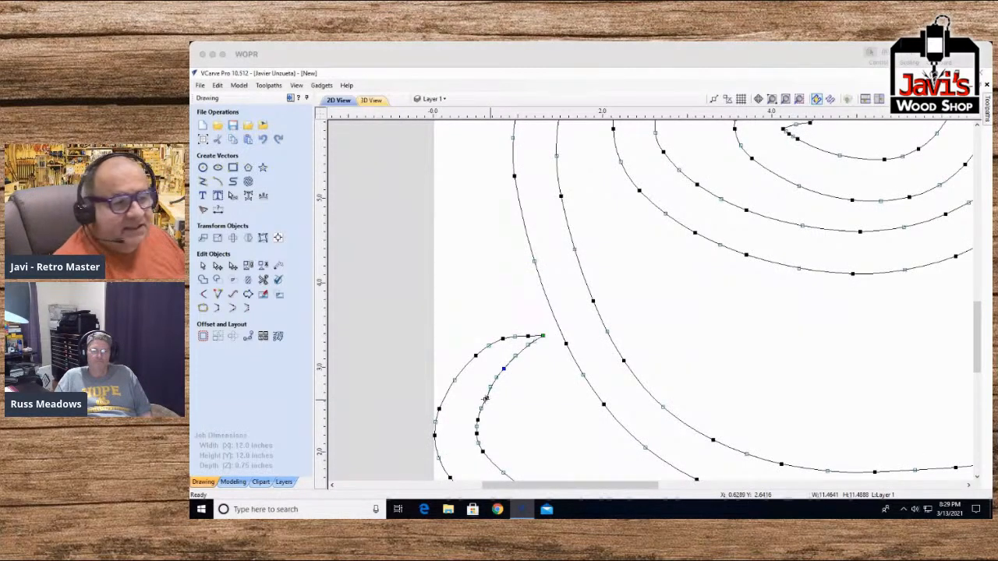
left_click(484, 398)
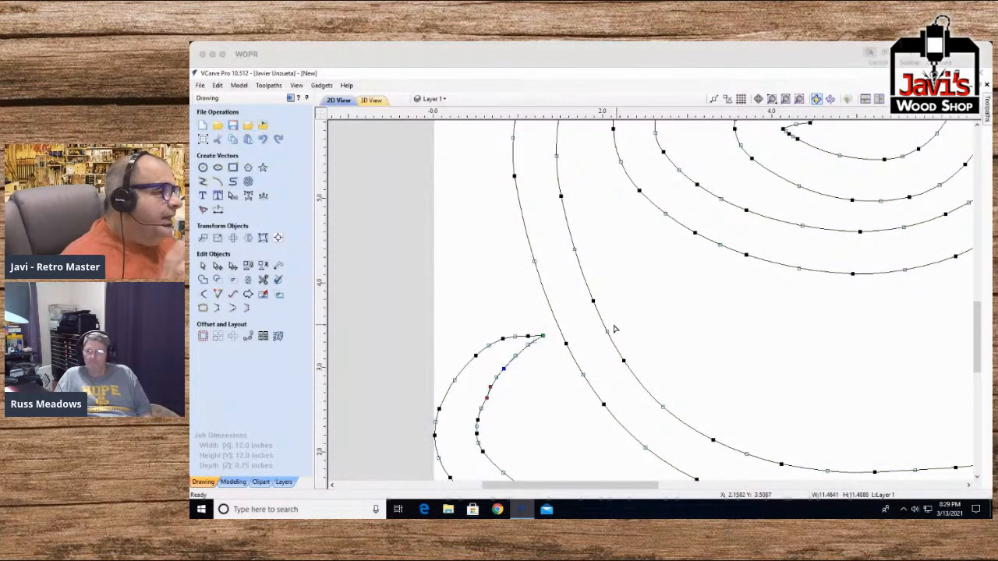
Step: Convert the spans around the sharp inner end of the coffee swirl in the cup to Bezier curves
scroll(612, 328, "down", 5)
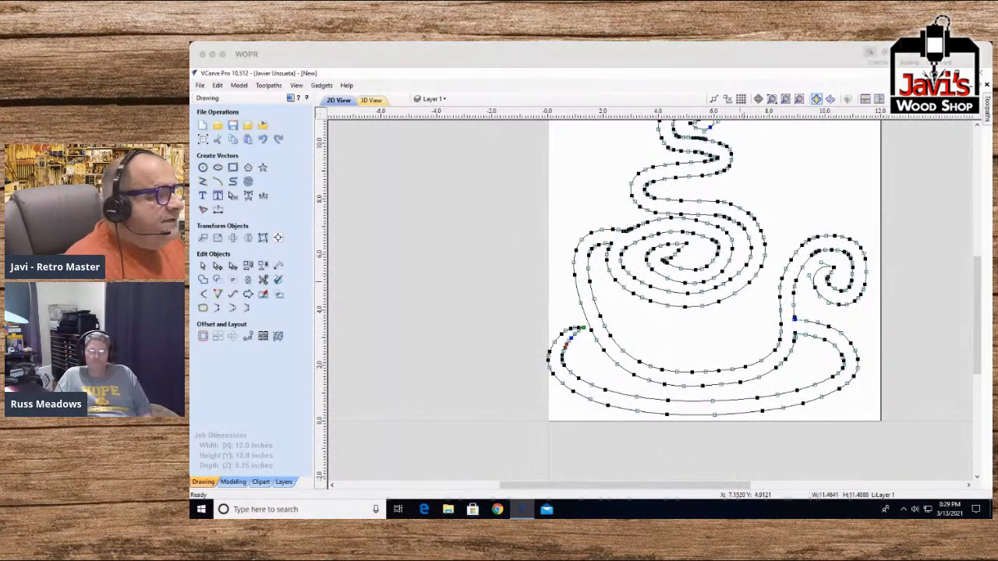
scroll(668, 255, "up", 8)
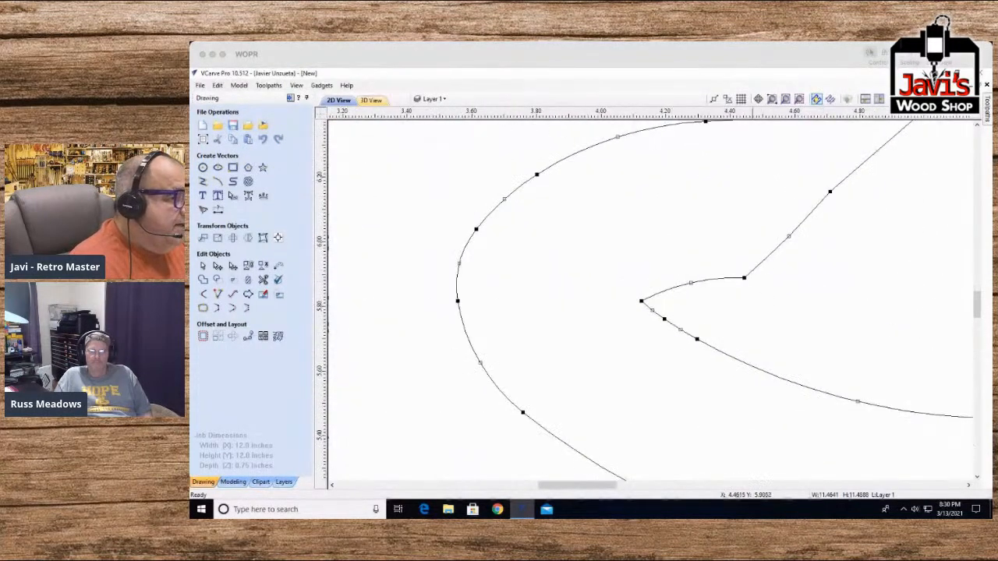
right_click(753, 277)
left_click(774, 291)
right_click(700, 282)
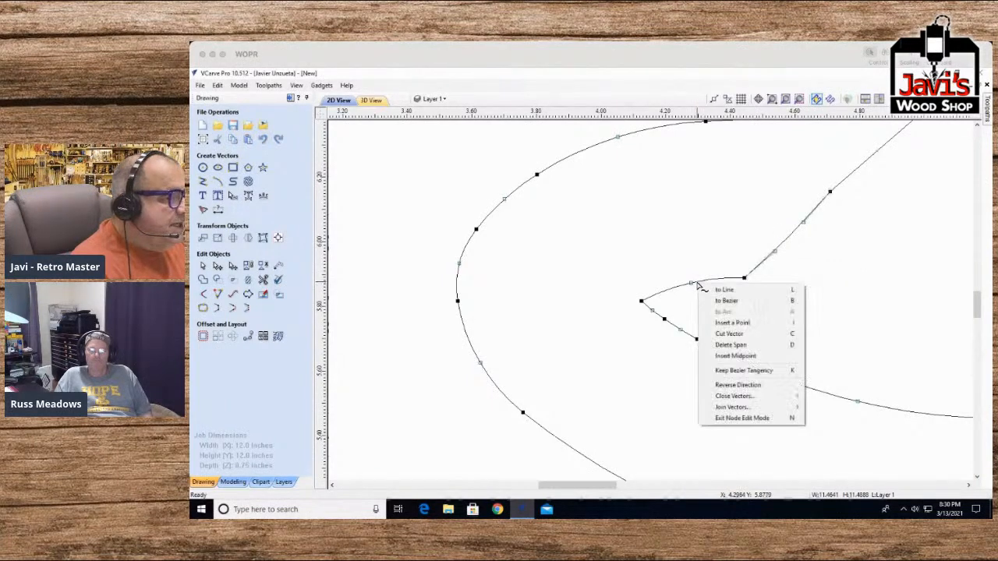
left_click(732, 298)
right_click(649, 309)
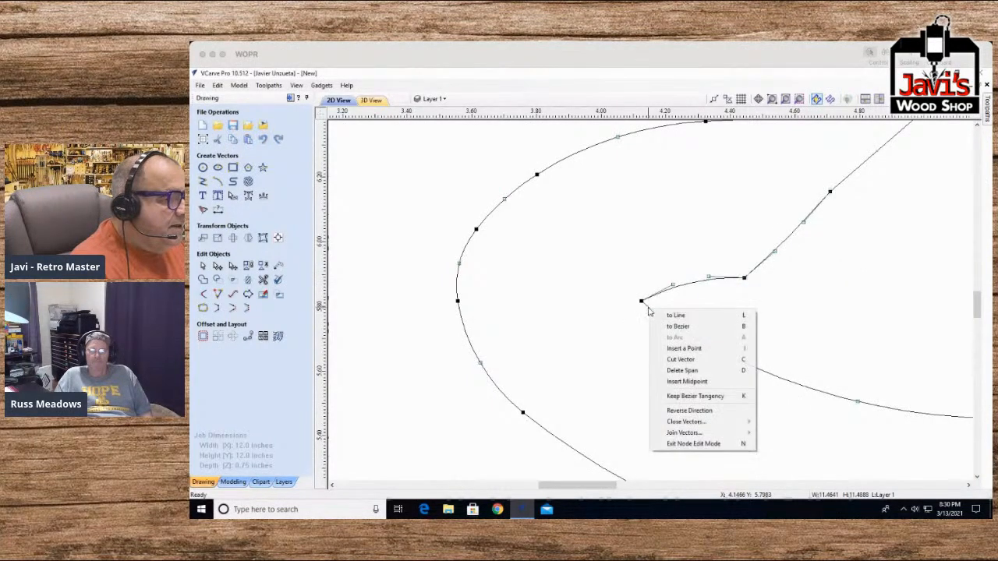
left_click(664, 325)
Step: Smooth the node at the swirl's sharp inner corner and the two nodes following it up the upper edge
left_click(641, 301)
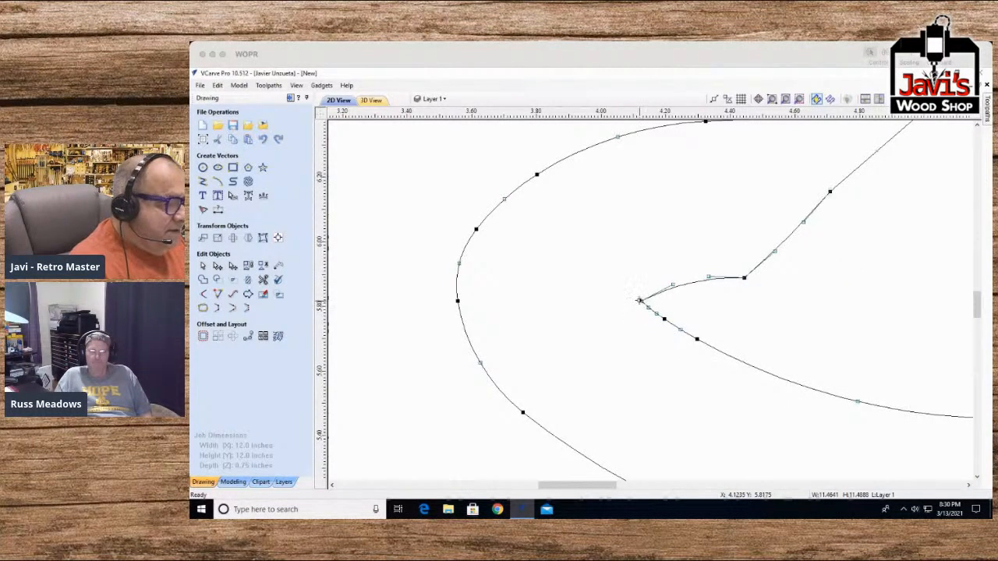
key("s")
left_click(744, 278)
key("s")
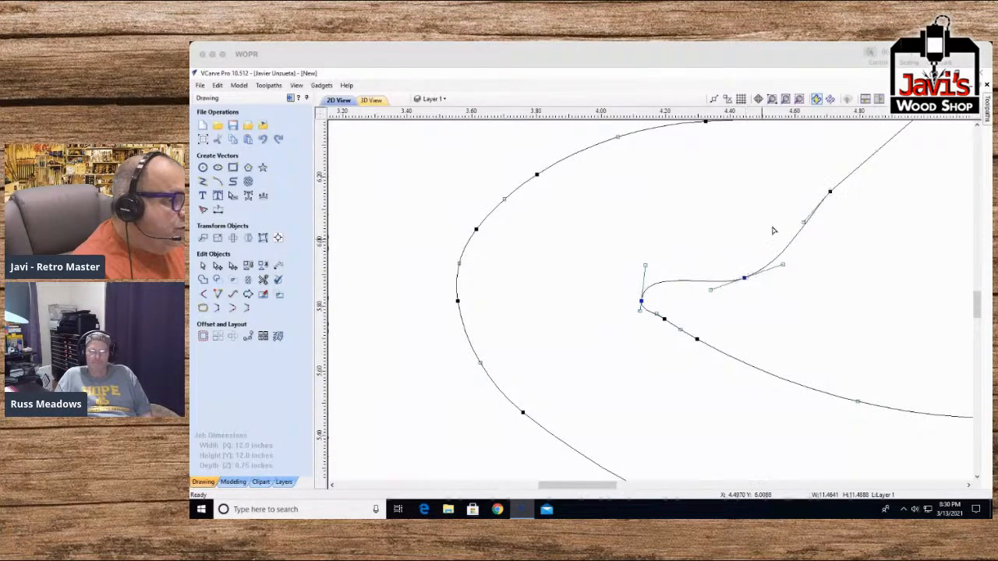
left_click(829, 190)
key("s")
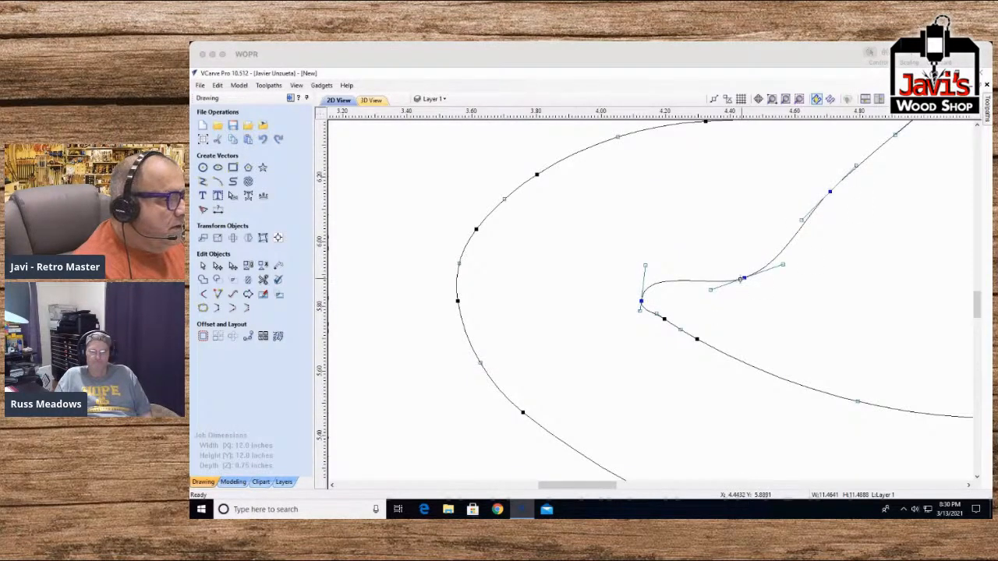
Step: Round the swirl's inner bend by raising its two upper nodes, smoothing the node below the corner and lowering the nodes beneath it
left_click_drag(745, 278, 727, 213)
left_click_drag(799, 219, 819, 173)
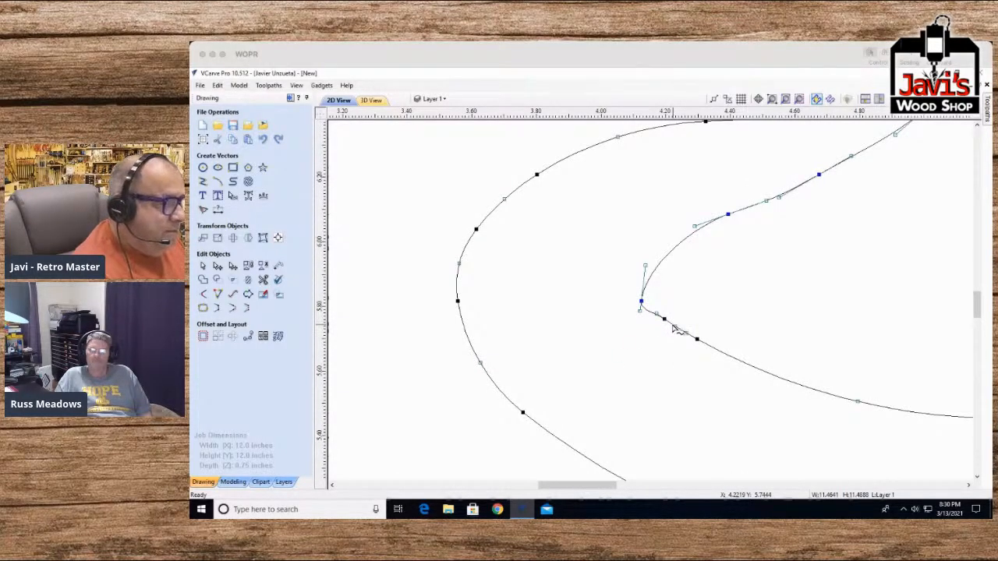
left_click(664, 320)
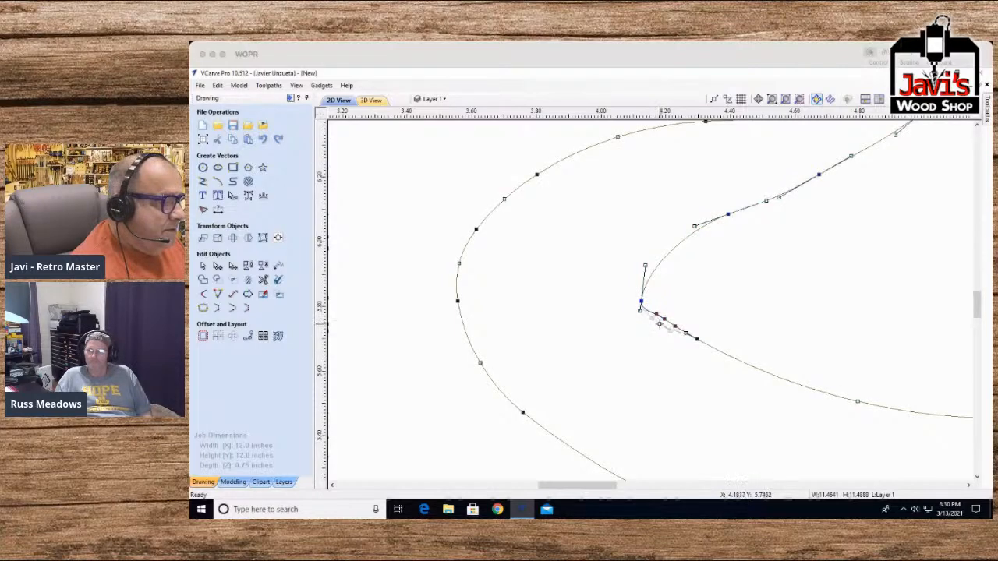
scroll(709, 333, "down", 1)
scroll(710, 333, "down", 1)
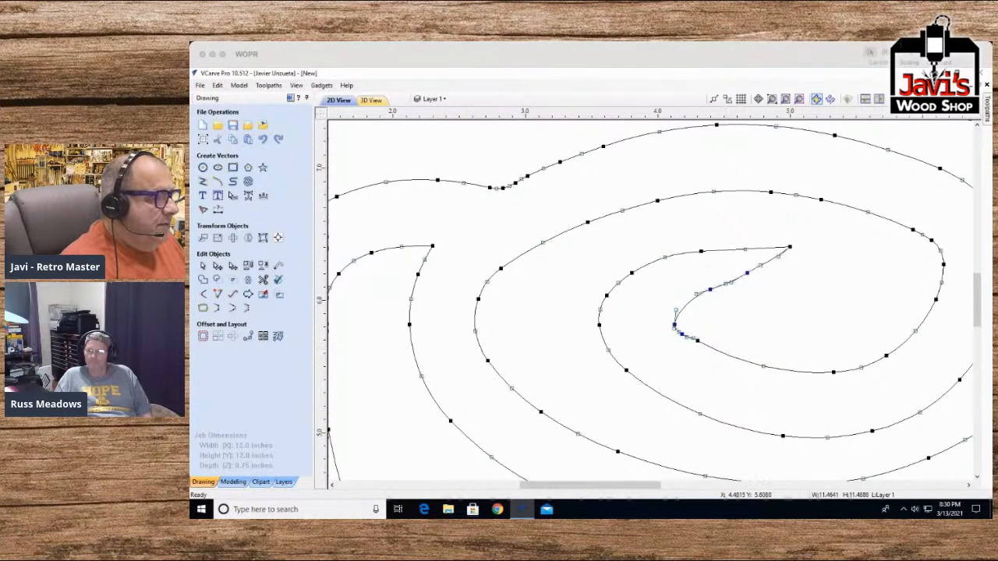
left_click_drag(699, 340, 678, 331)
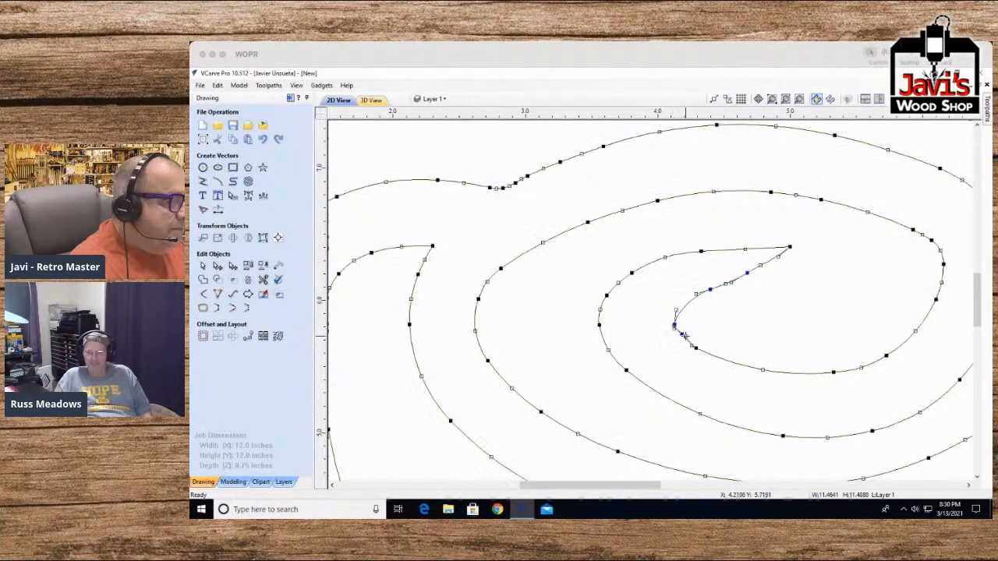
left_click(681, 337)
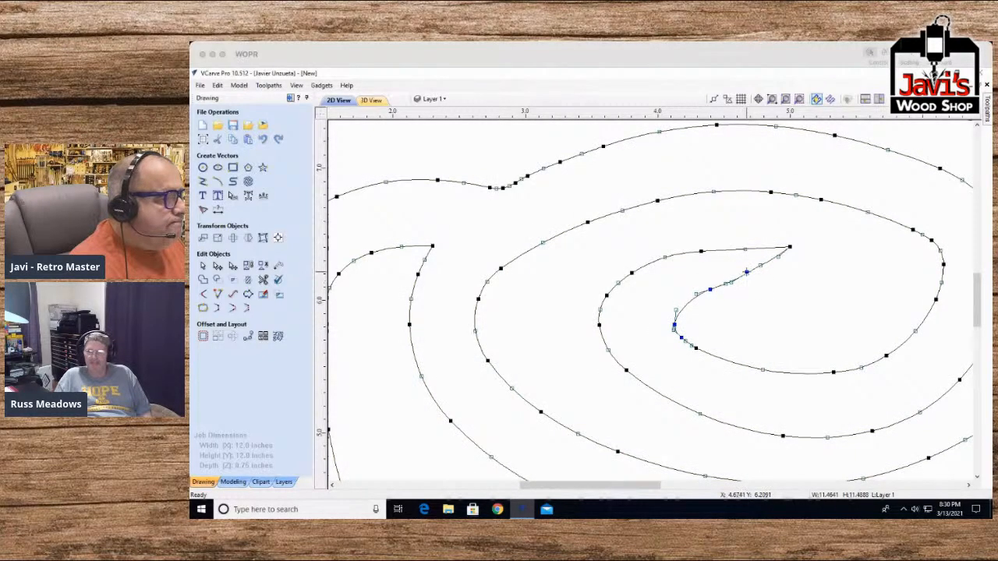
Step: Fine-tune the swirl's pointed tip by shifting the nodes on both of its edges slightly upward for an even taper
left_click_drag(747, 273, 746, 270)
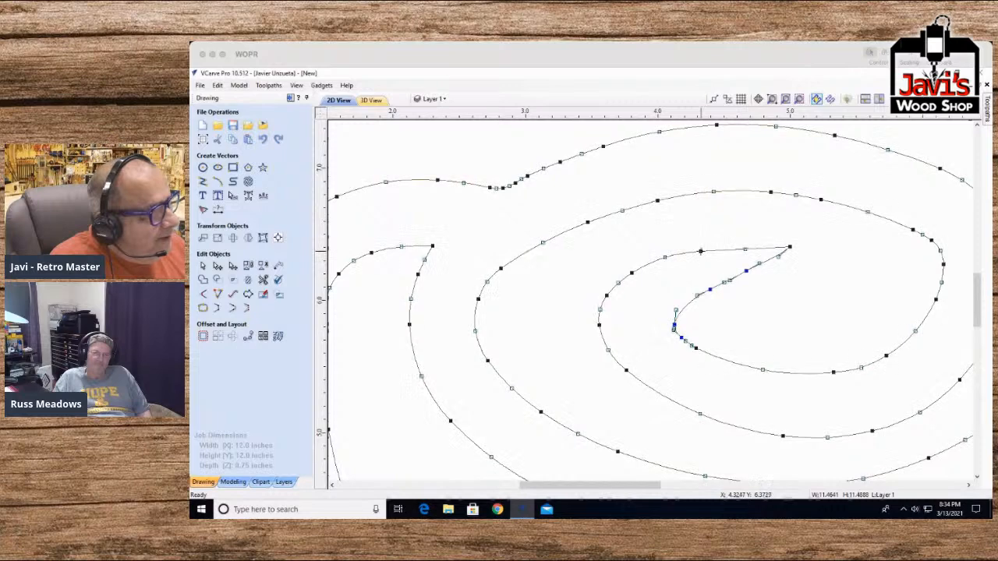
left_click_drag(700, 246, 701, 244)
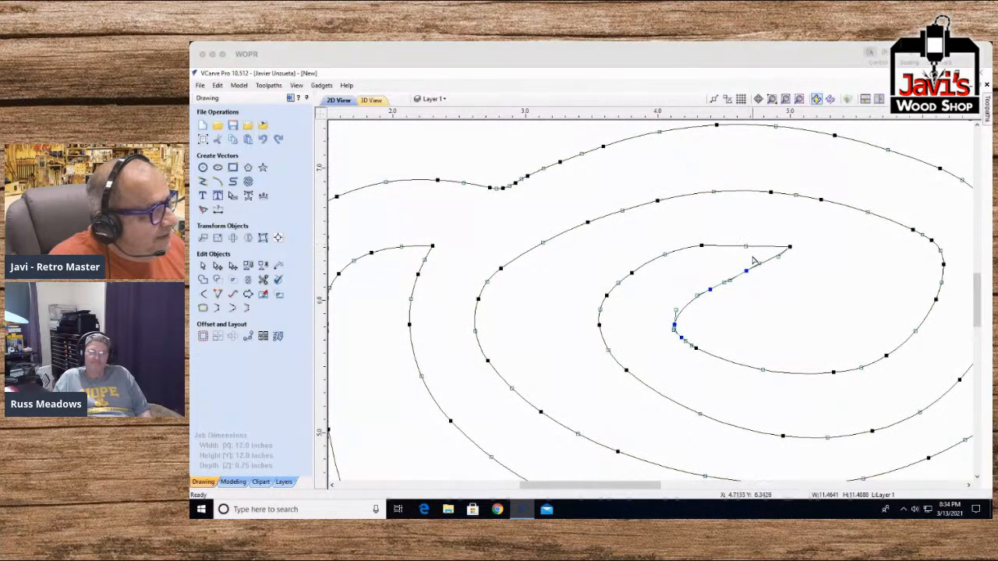
left_click_drag(704, 287, 698, 285)
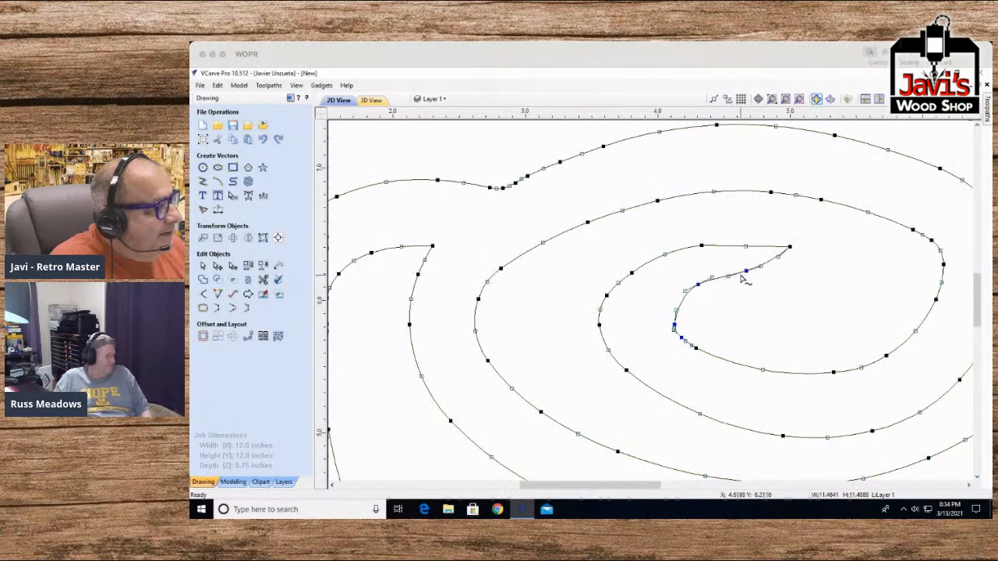
left_click_drag(746, 271, 739, 266)
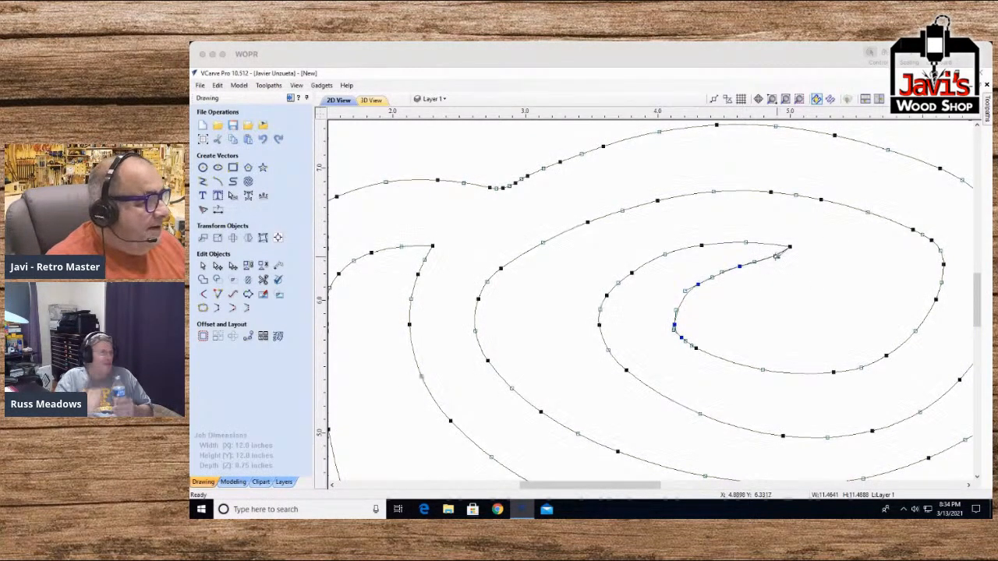
Step: Inspect the whole coffee cup outline without its nodes displayed, and select it again
scroll(729, 321, "down", 5)
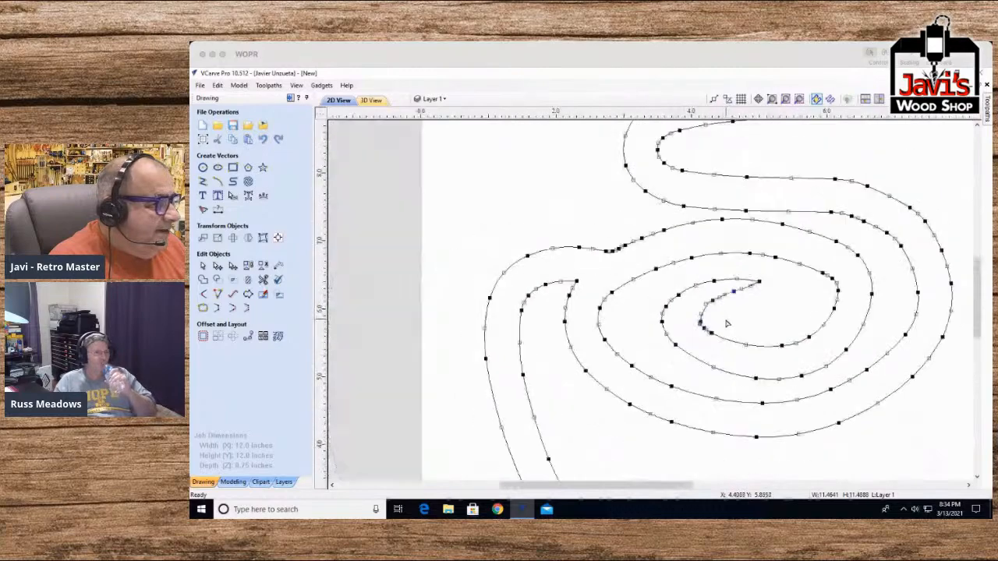
scroll(692, 335, "down", 3)
scroll(818, 386, "up", 3)
scroll(820, 394, "down", 2)
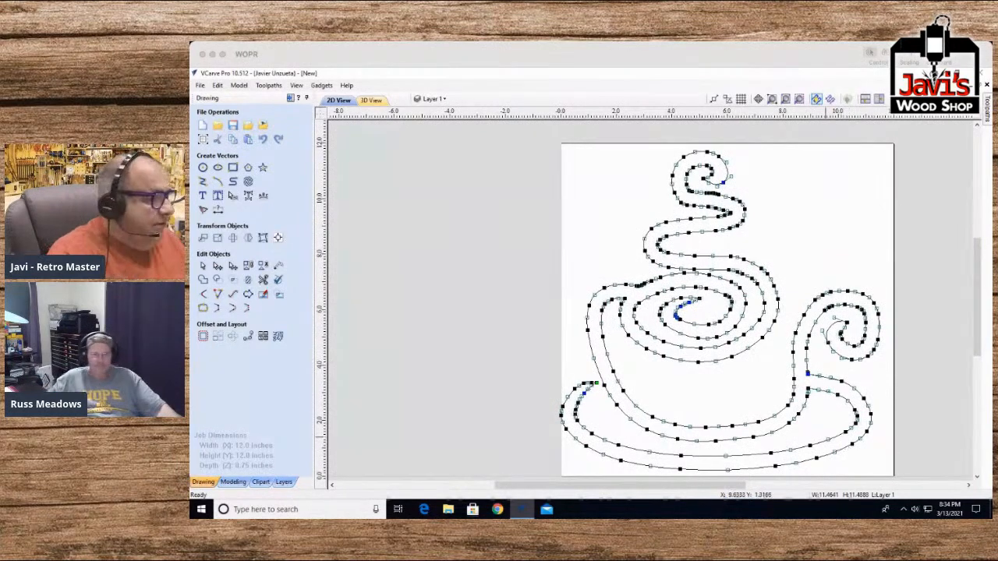
left_click(815, 421)
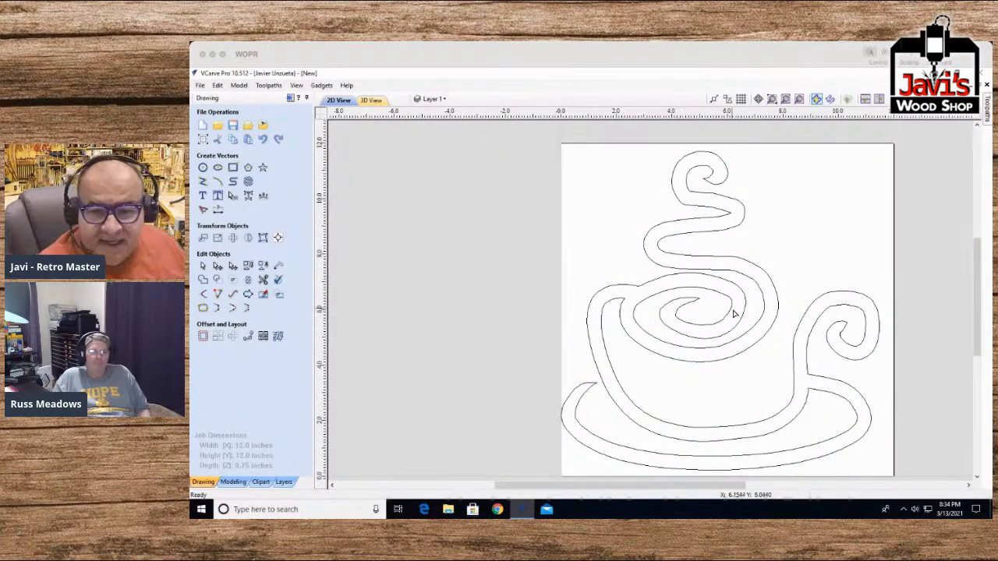
key("ctrl+a")
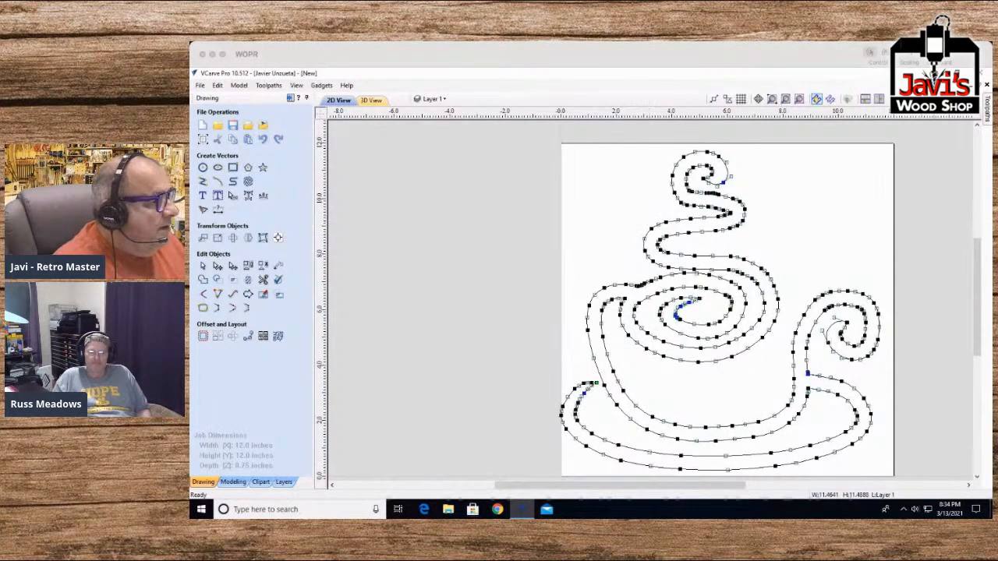
Step: Start a 2D profile toolpath for the selected coffee cup outline and choose the 1/8" end mill as its tool
mouse_move(986, 108)
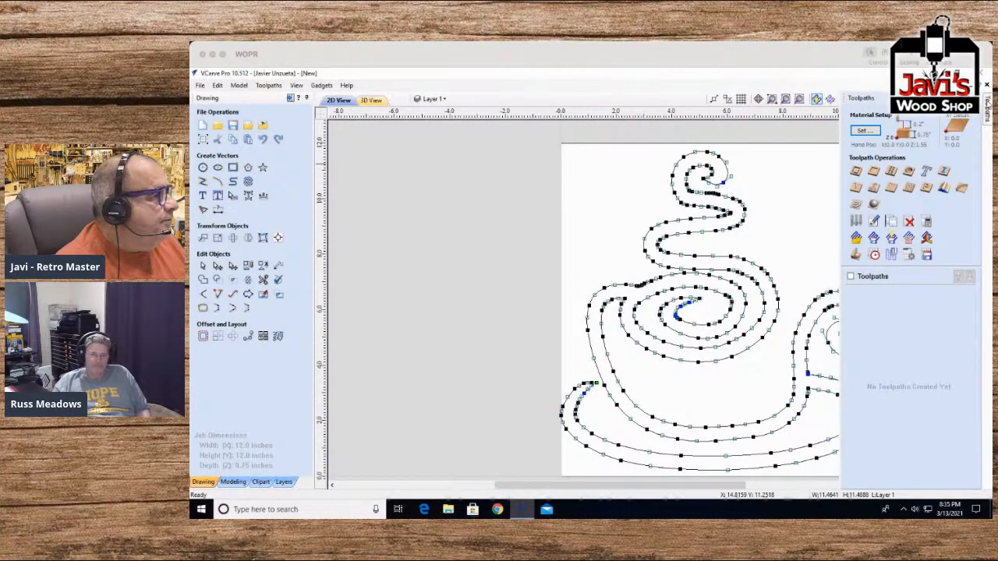
key("F3")
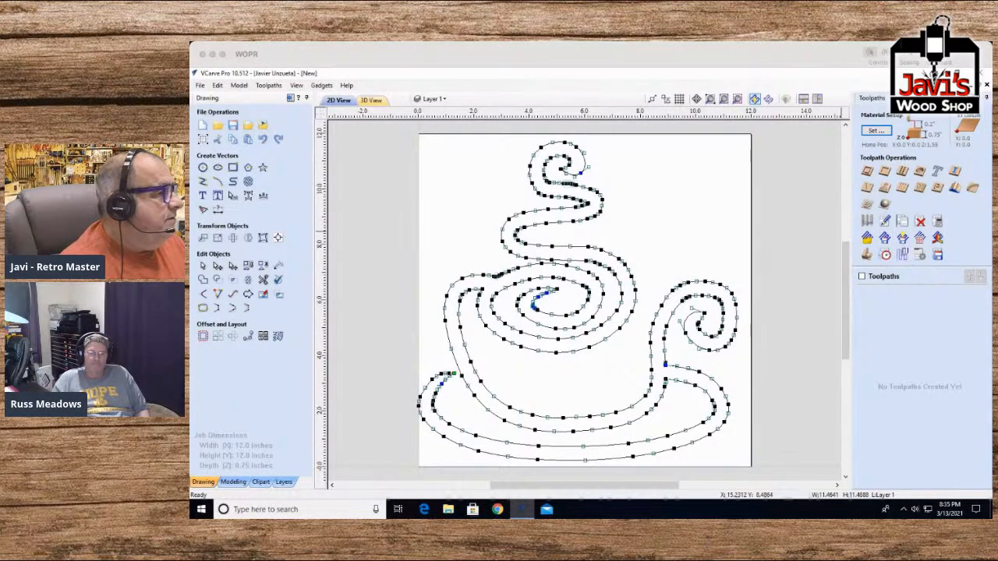
left_click(866, 171)
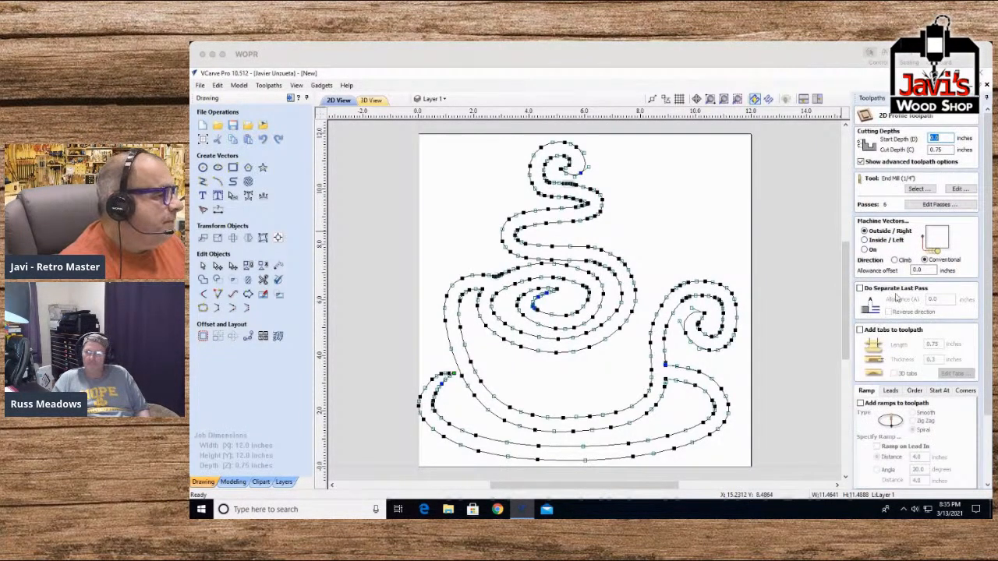
left_click(919, 189)
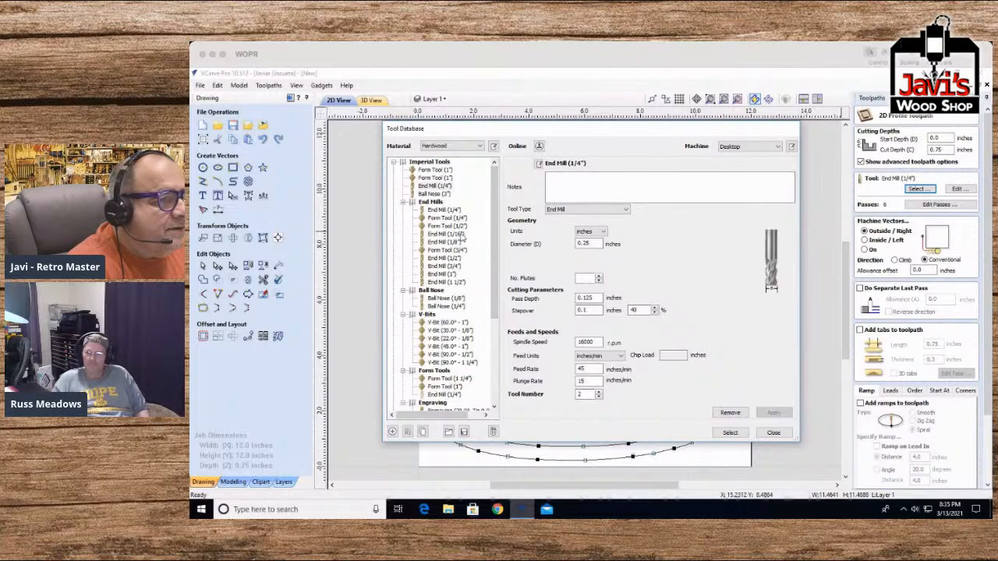
left_click(446, 242)
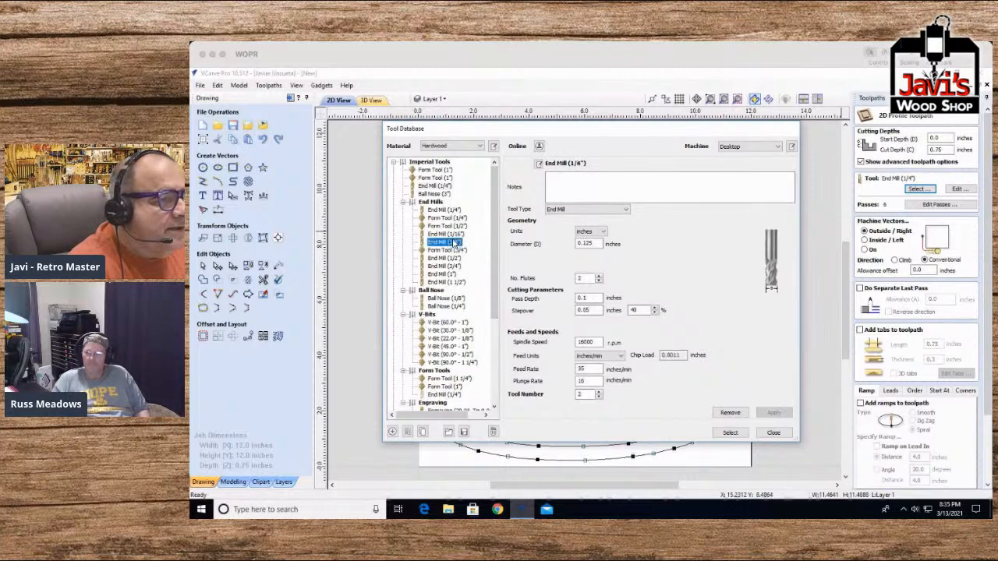
left_click(729, 432)
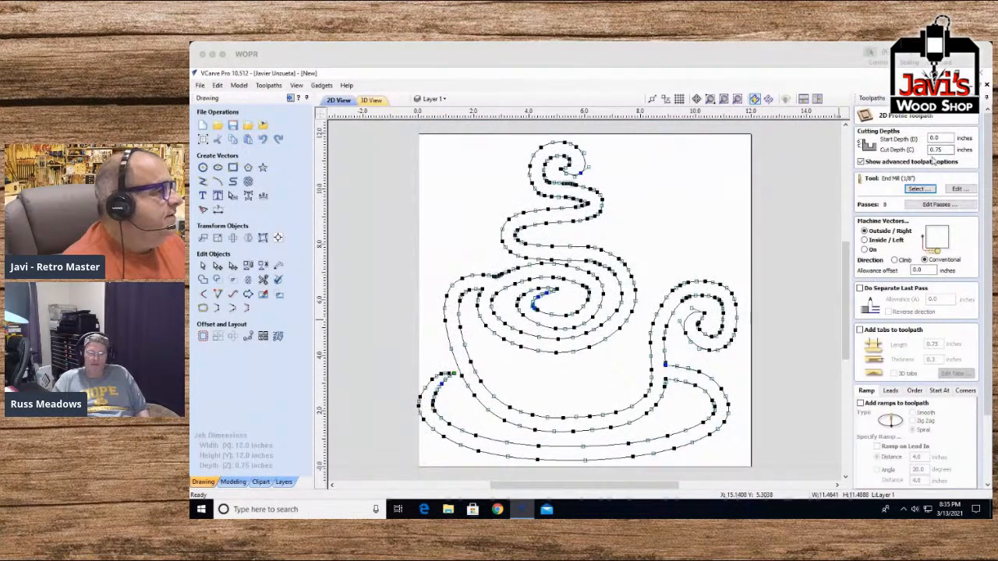
scroll(881, 396, "down", 1)
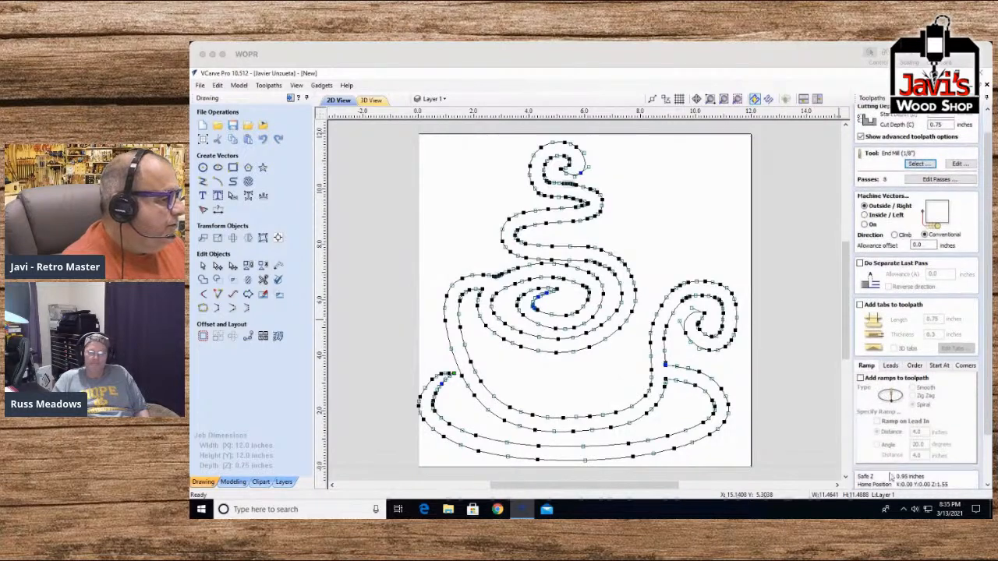
Step: Calculate the profile toolpath for the coffee cup outline and preview all toolpaths on the 3D material
scroll(881, 395, "down", 1)
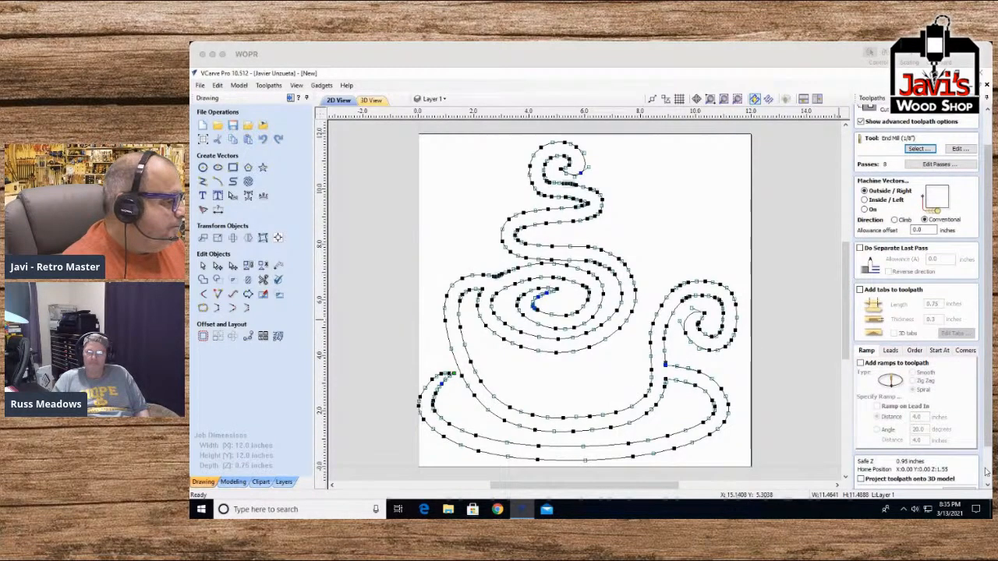
scroll(881, 394, "down", 2)
left_click(870, 482)
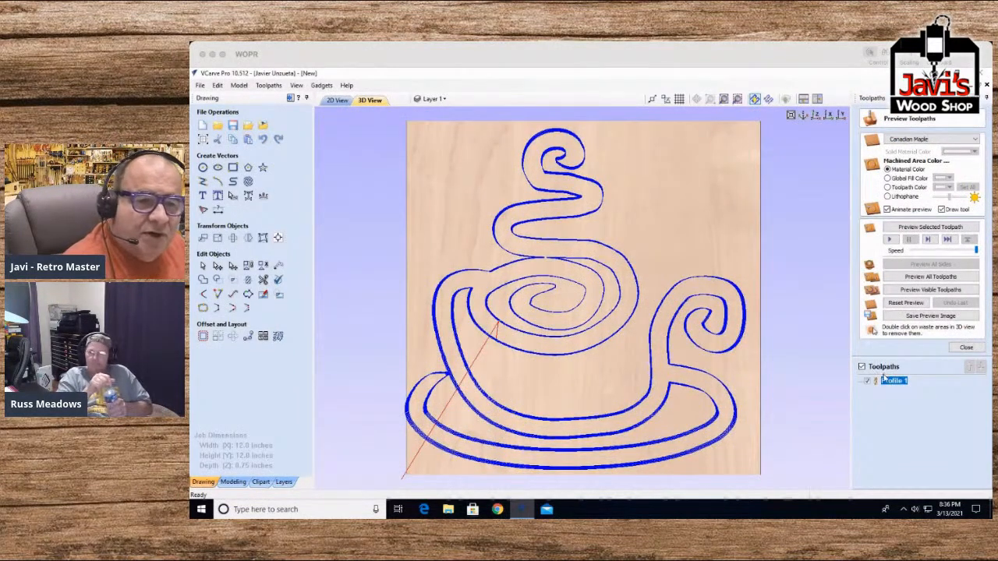
left_click(906, 279)
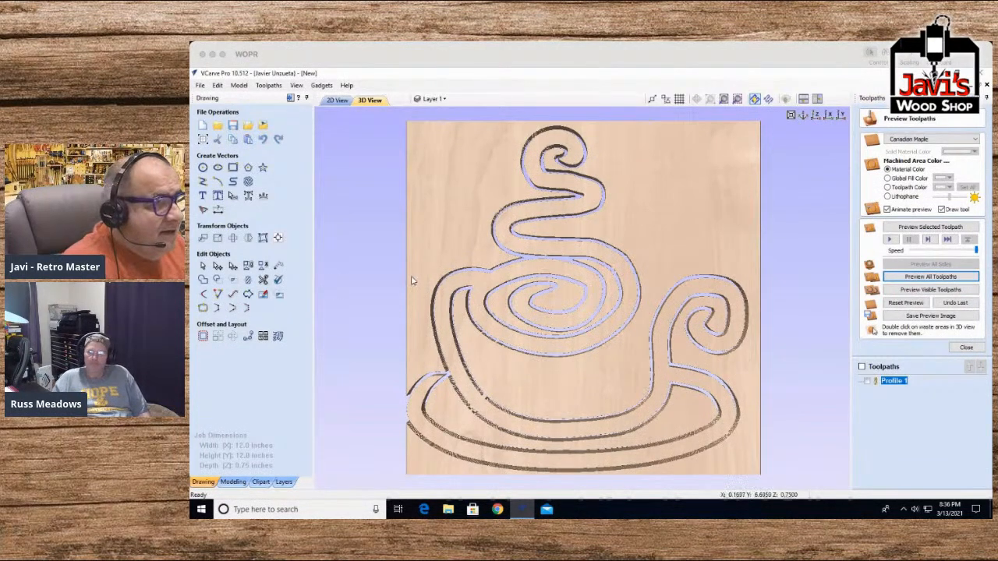
Step: Remove the waste areas around and inside the cup, within the coffee swirl and inside the saucer from the 3D preview
double_click(460, 210)
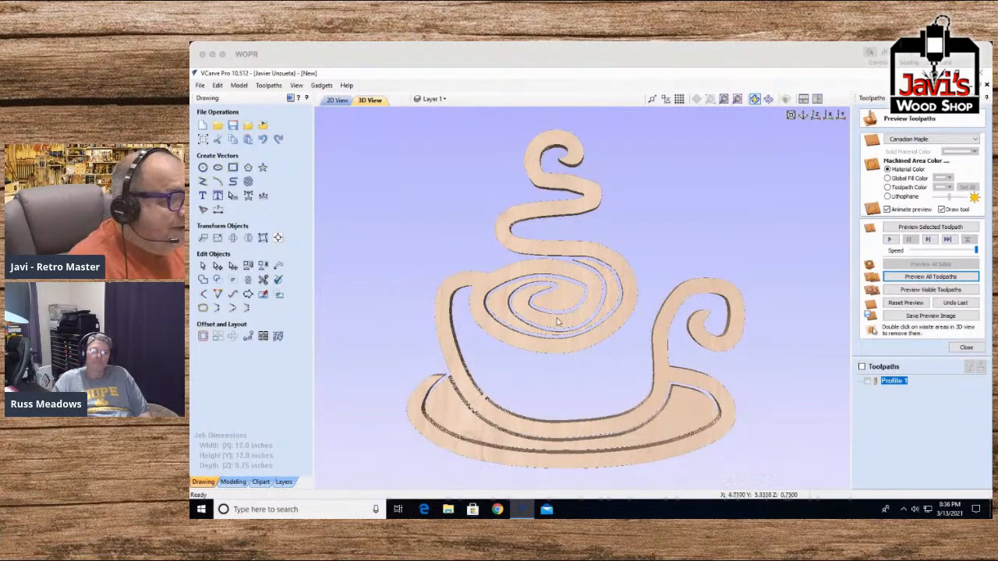
double_click(575, 300)
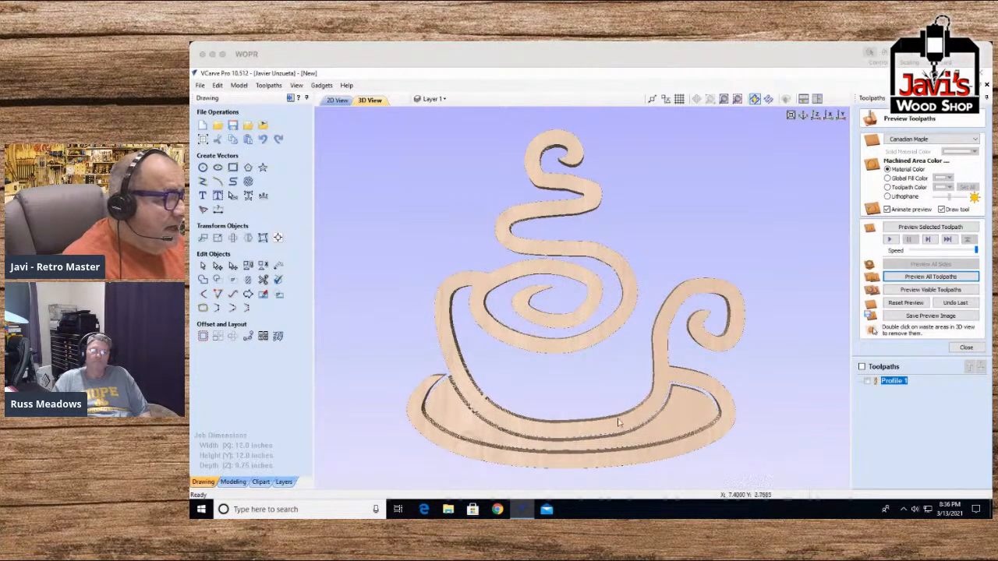
double_click(684, 407)
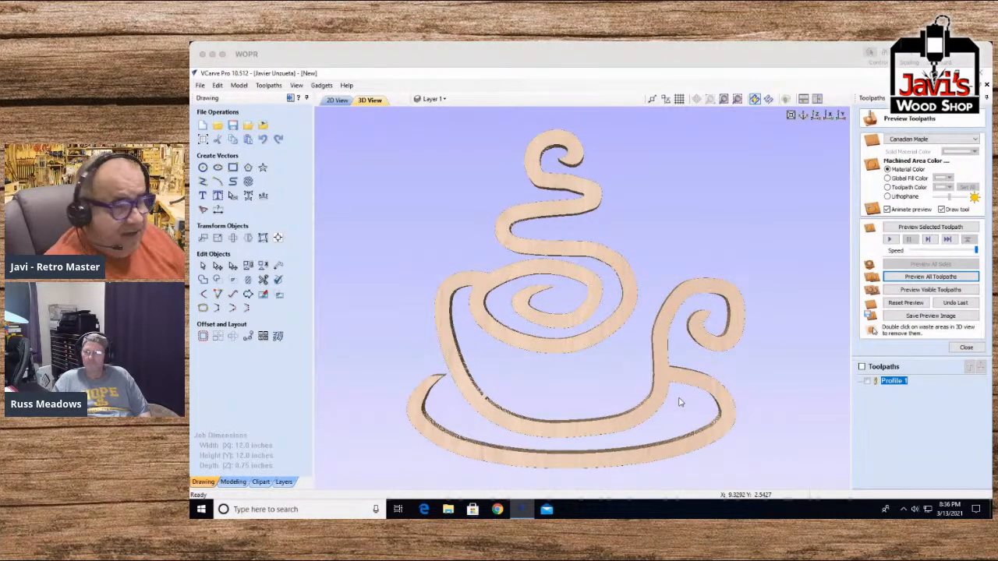
Step: Change the preview material from a wood texture to a solid color and set that color to black
left_click(919, 145)
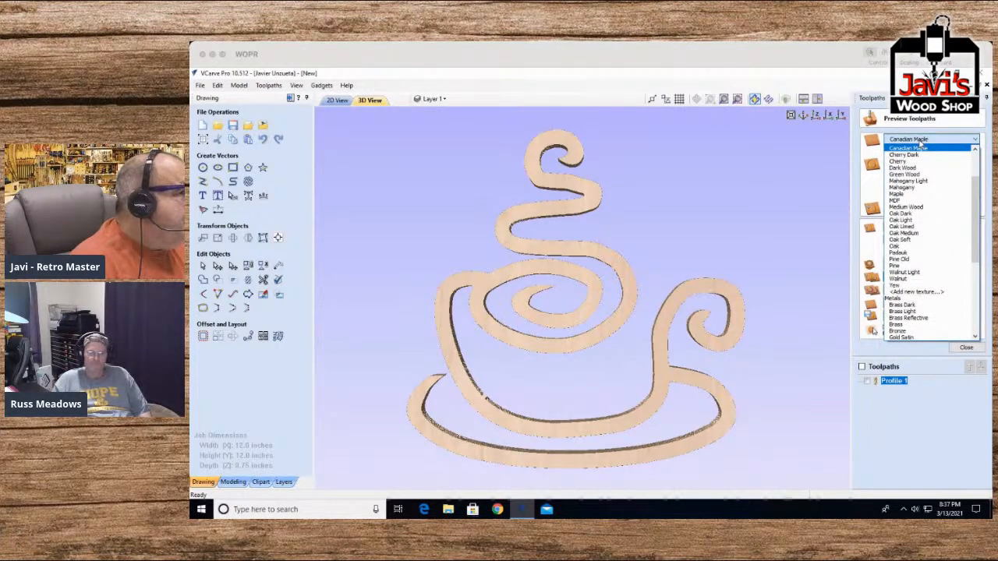
scroll(919, 156, "up", 3)
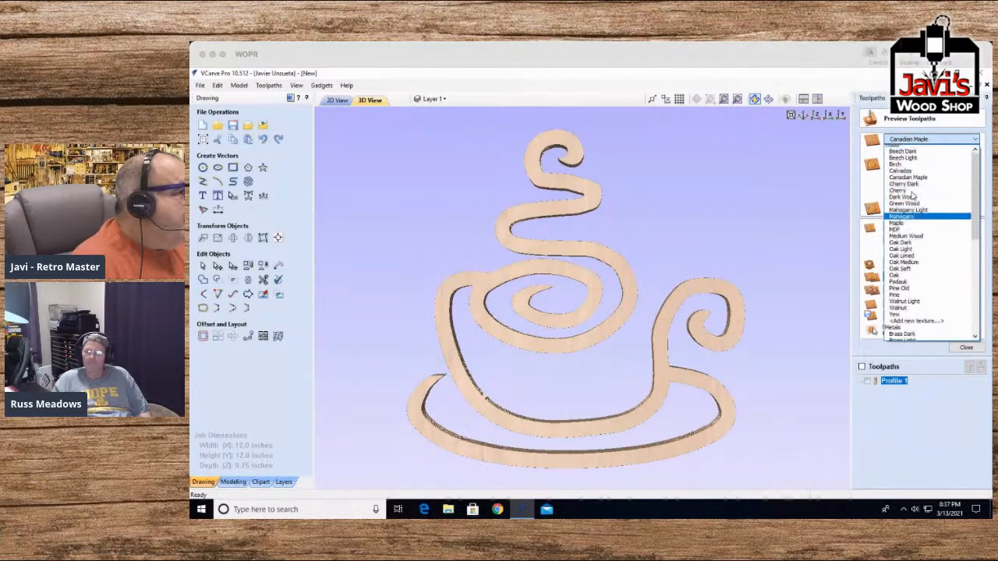
scroll(912, 153, "up", 1)
left_click(905, 148)
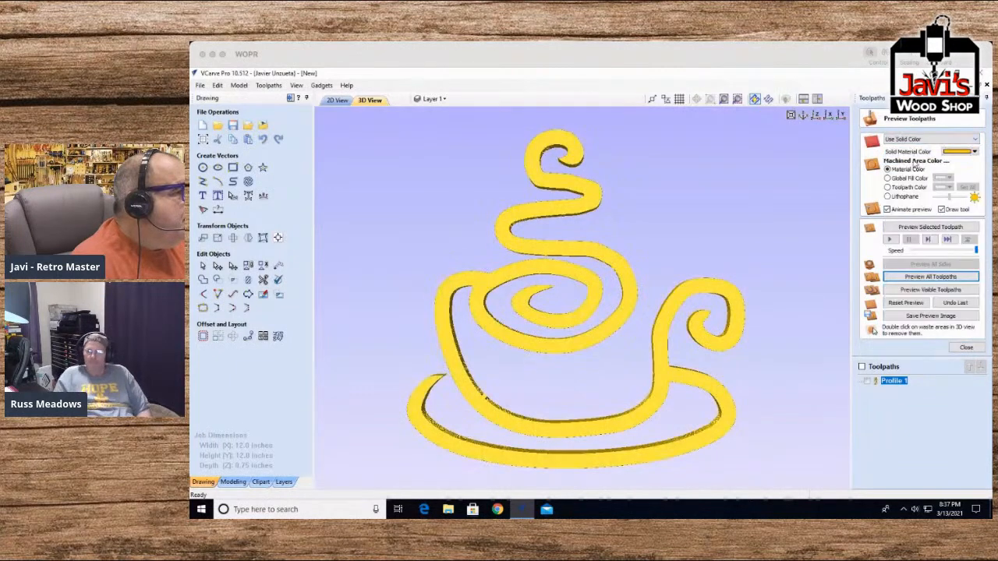
left_click(960, 152)
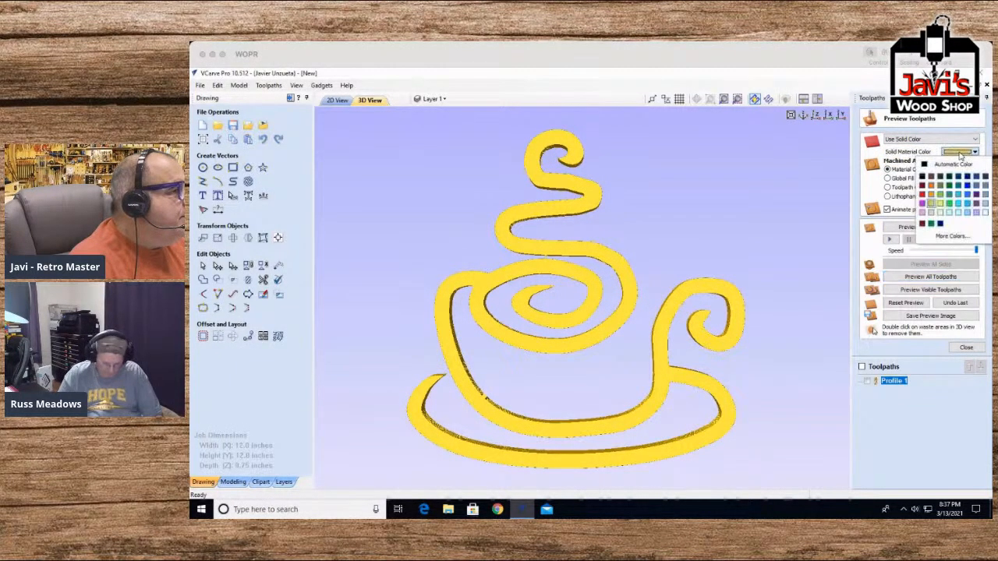
left_click(922, 178)
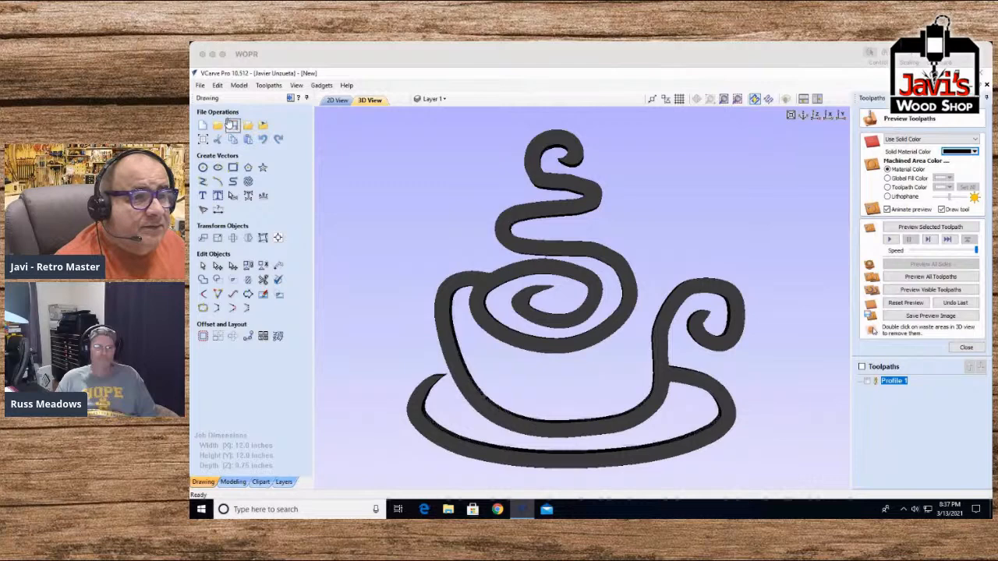
Step: Start saving the project as a VCarve file on the Desktop, beginning its file name with "cof"
left_click(233, 125)
type("cof")
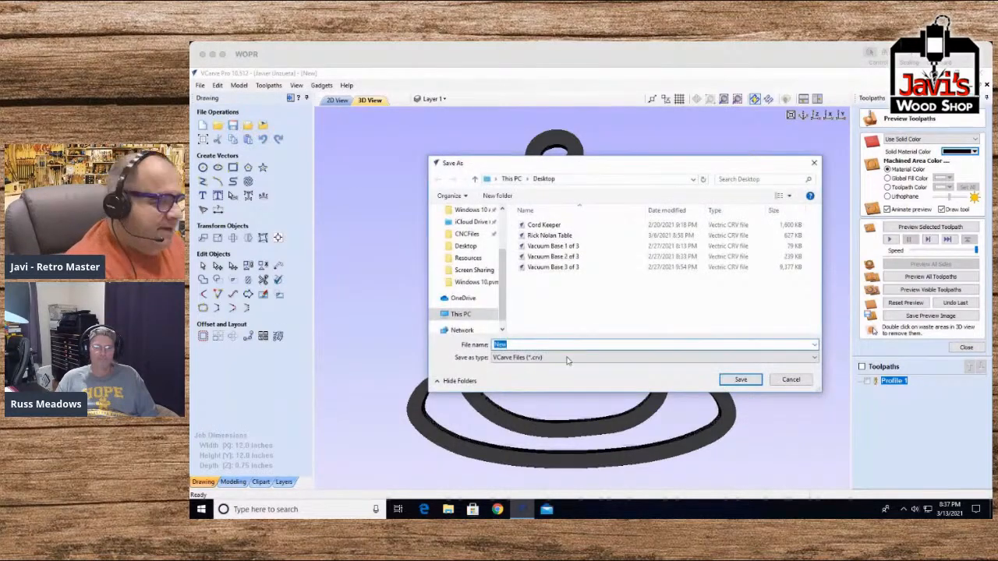
Step: Save the file to the Desktop as coffee cup abstract 2021
type("fee")
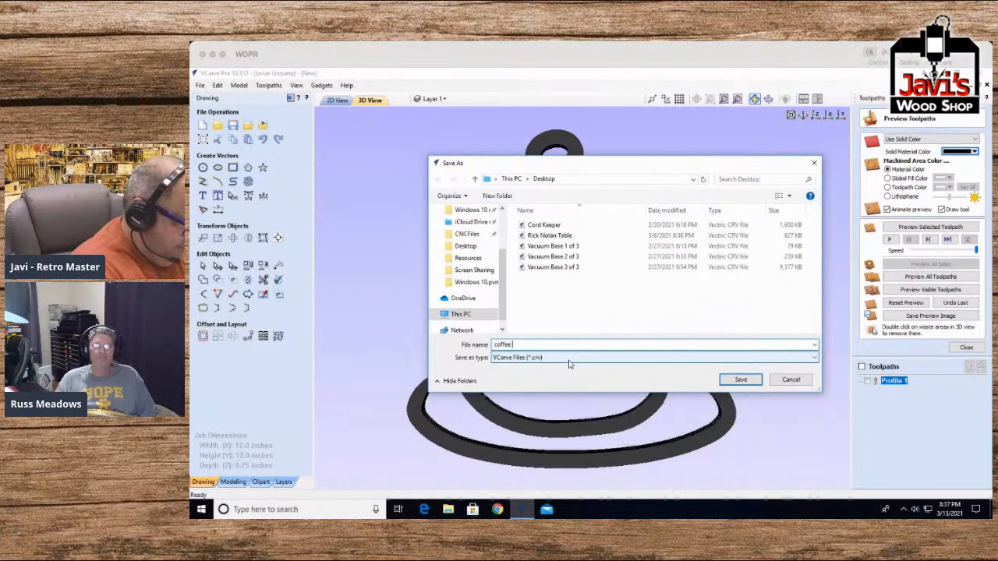
type(" cup")
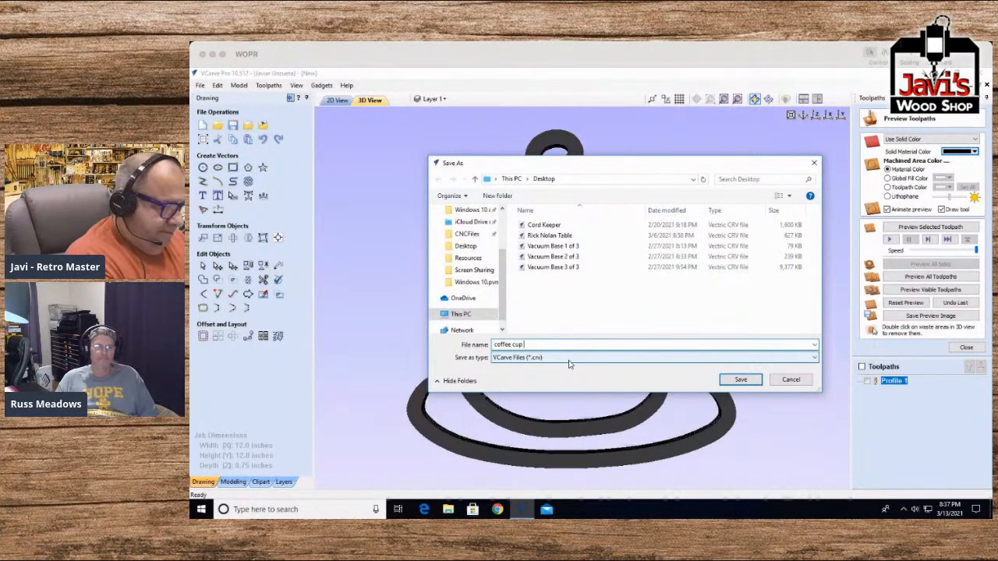
type(" abstract")
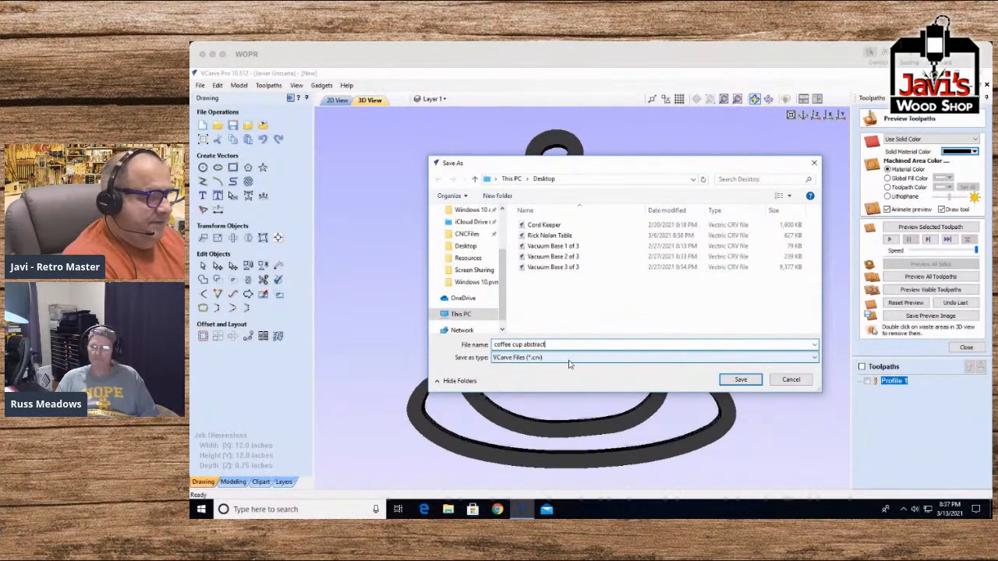
type(" 201")
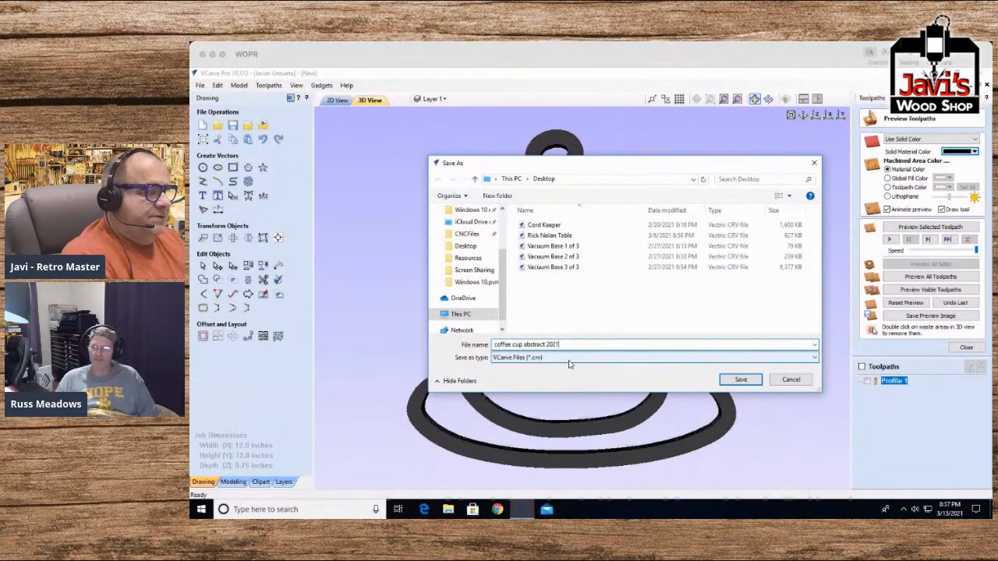
left_click(740, 379)
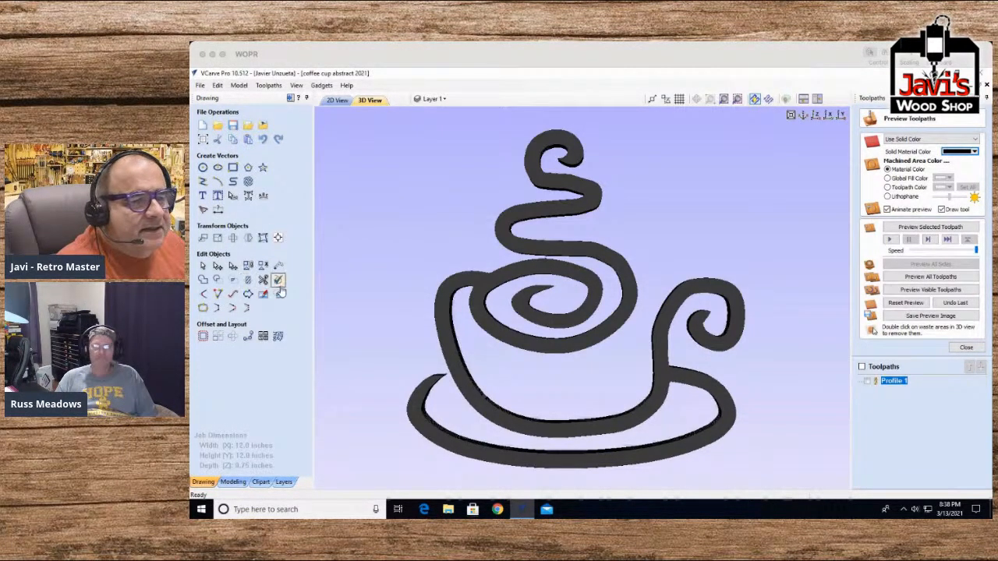
Step: Start a new single-sided job, 12 by 12 inches and 0.75 inches thick, in place of the coffee cup design
left_click(335, 100)
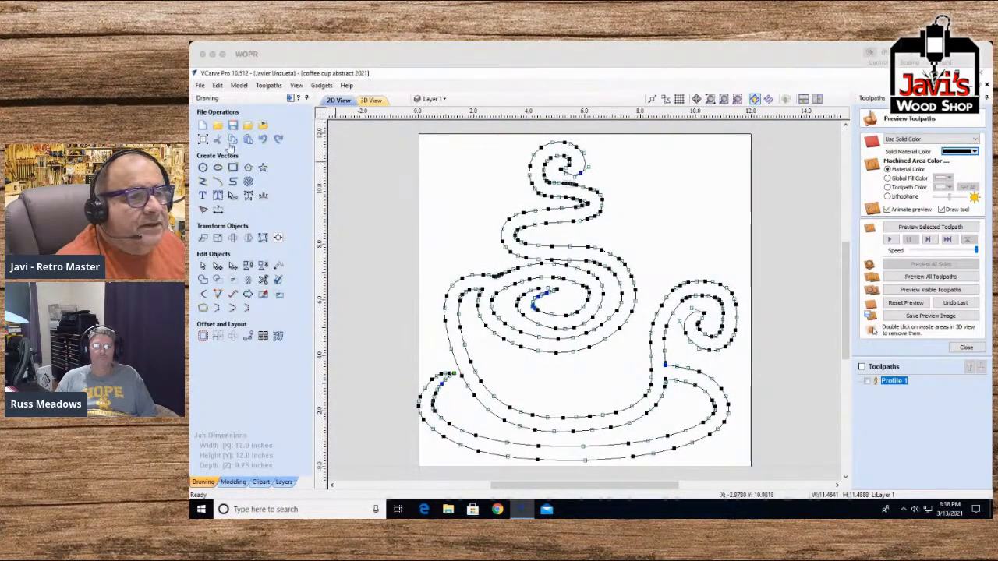
left_click(202, 126)
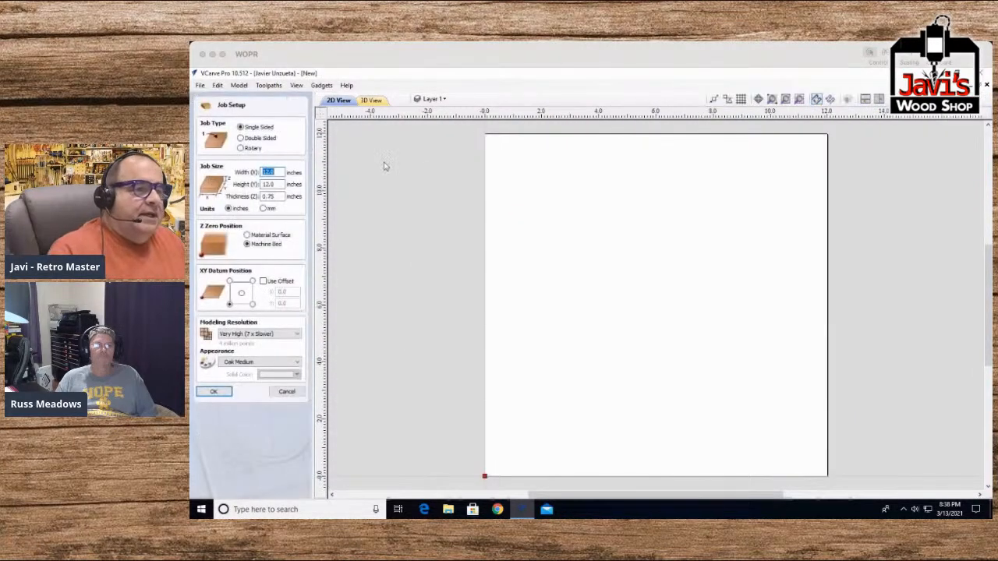
left_click(285, 392)
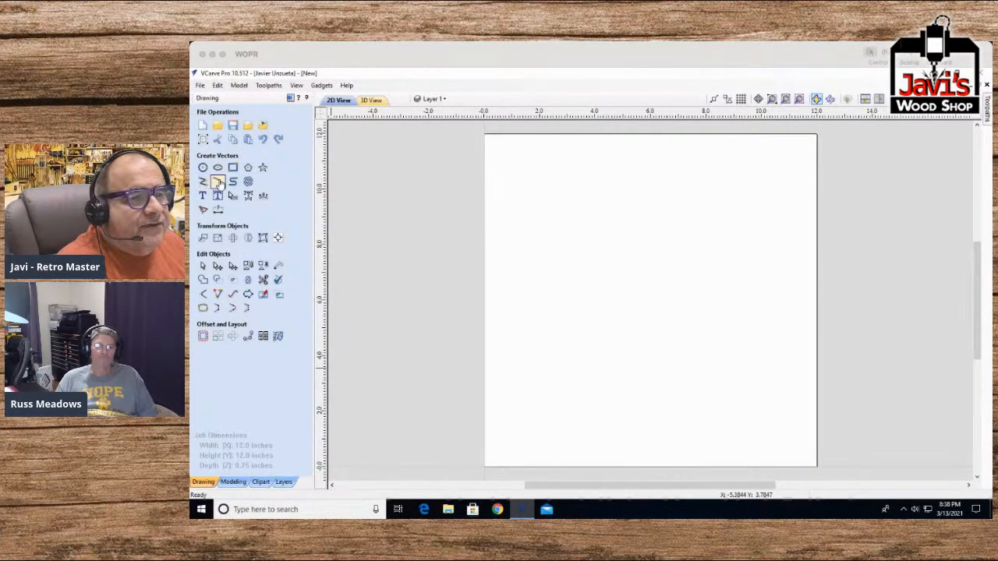
Step: Place vertical guides at X 3, 6 and 9 inches and a horizontal guide at Y 9 inches
left_click_drag(320, 182, 650, 184)
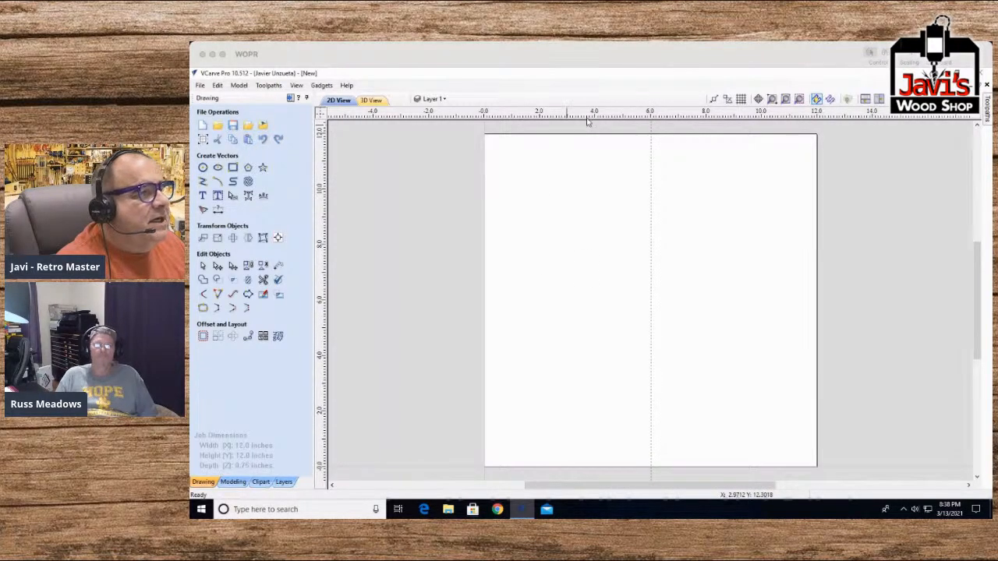
left_click_drag(580, 117, 573, 217)
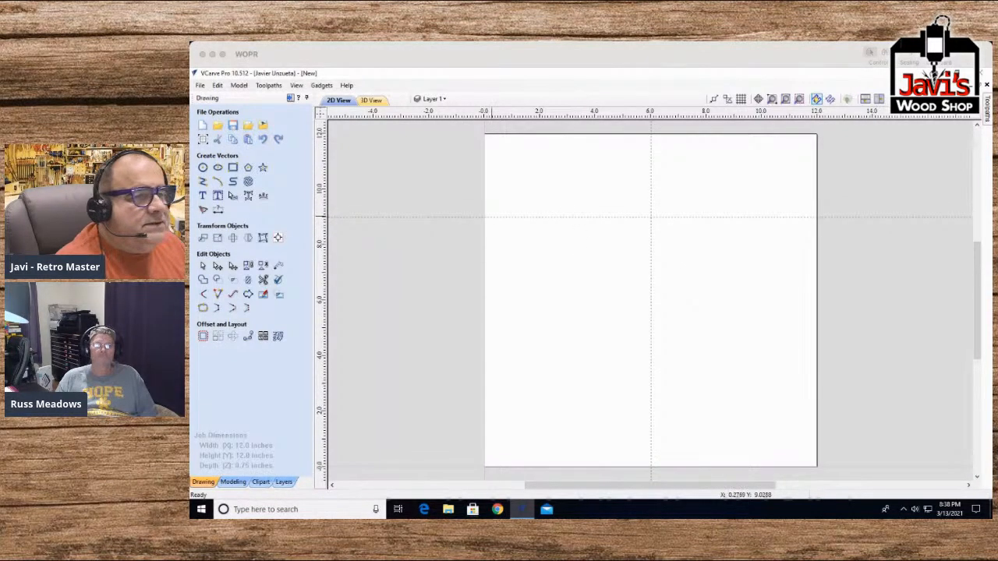
left_click_drag(319, 213, 567, 207)
left_click_drag(319, 206, 732, 216)
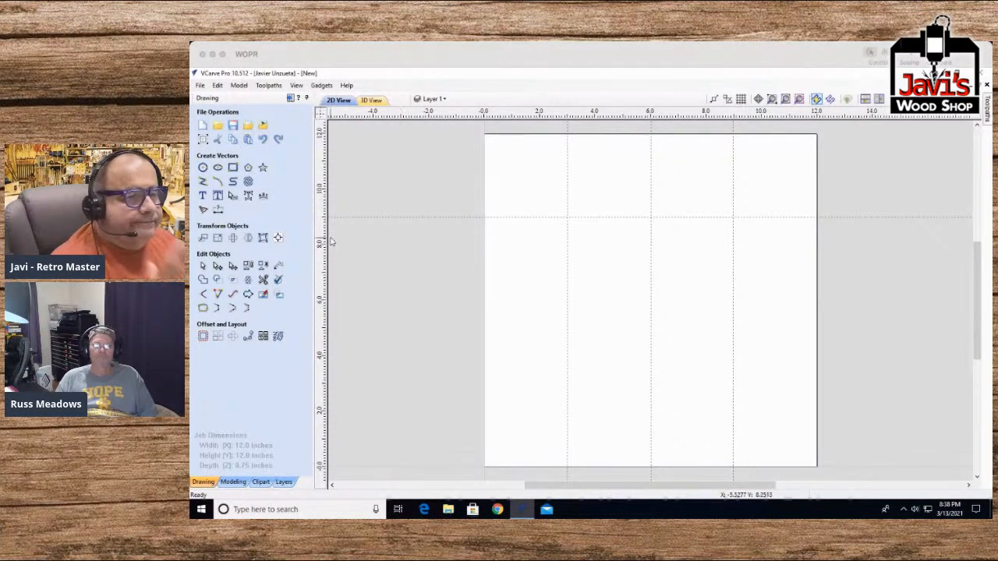
Step: Draw two side-by-side circles about 6 inches in diameter, centered on the guide intersections at X 3 and X 9, Y 9
left_click(203, 167)
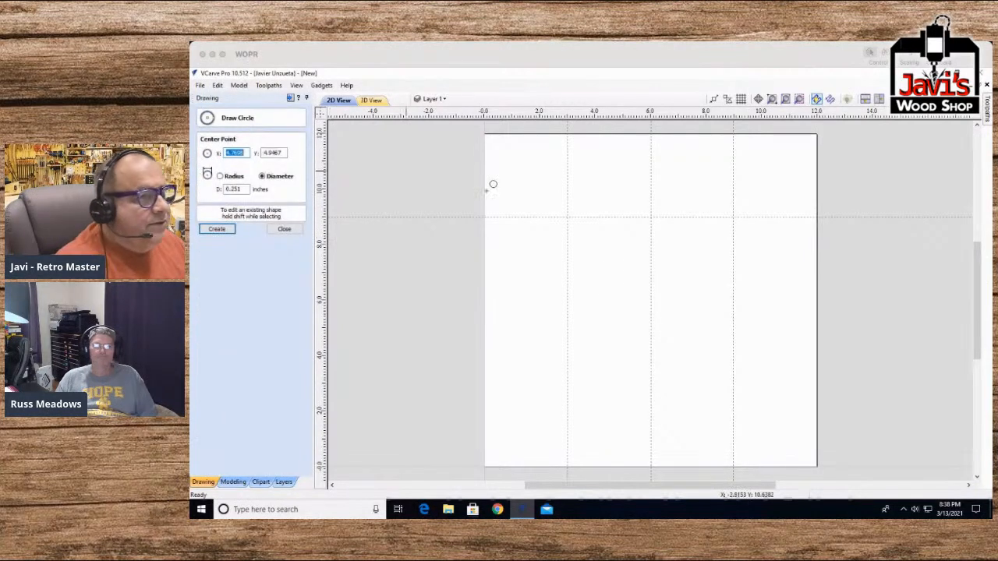
left_click_drag(568, 216, 650, 217)
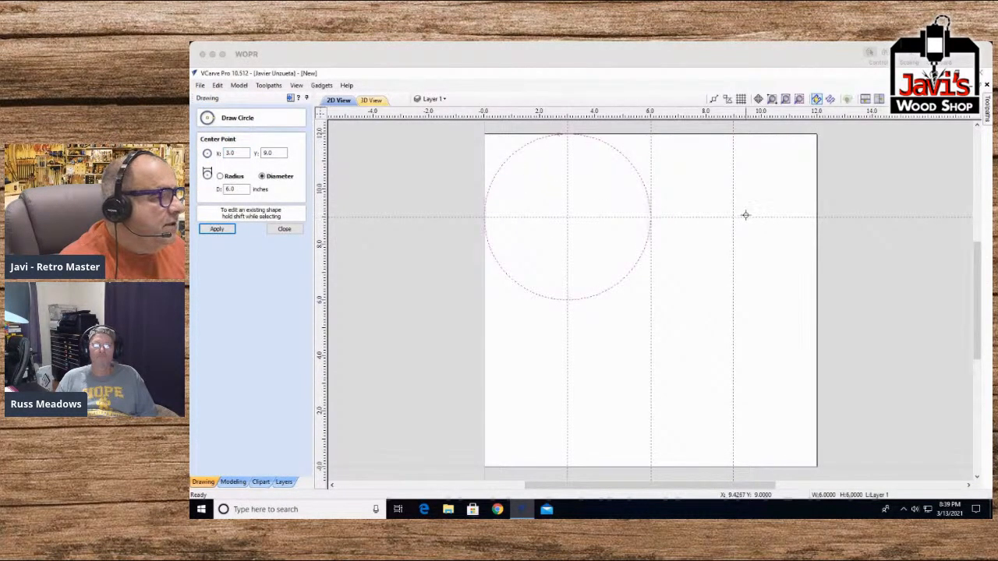
left_click_drag(733, 216, 816, 215)
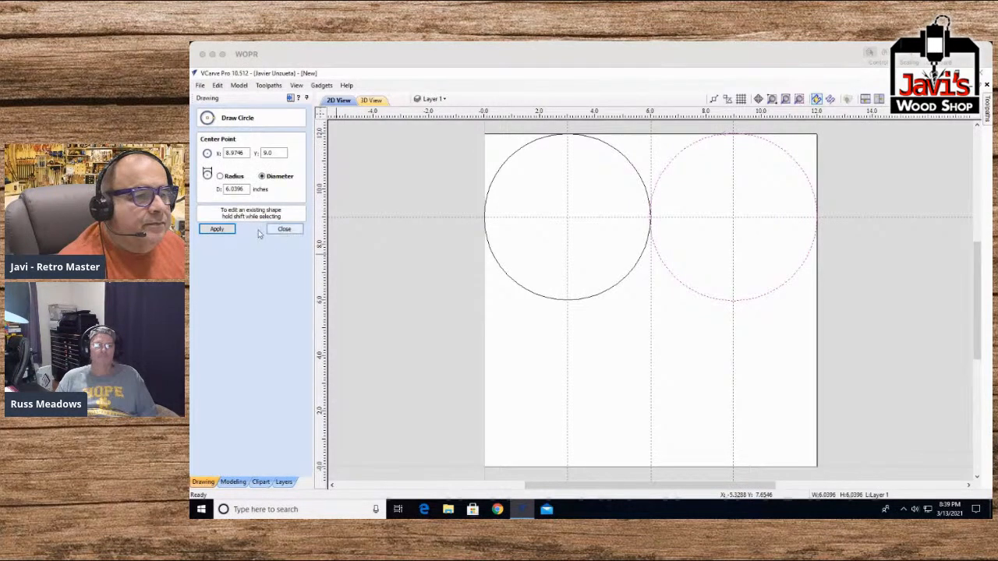
left_click(279, 230)
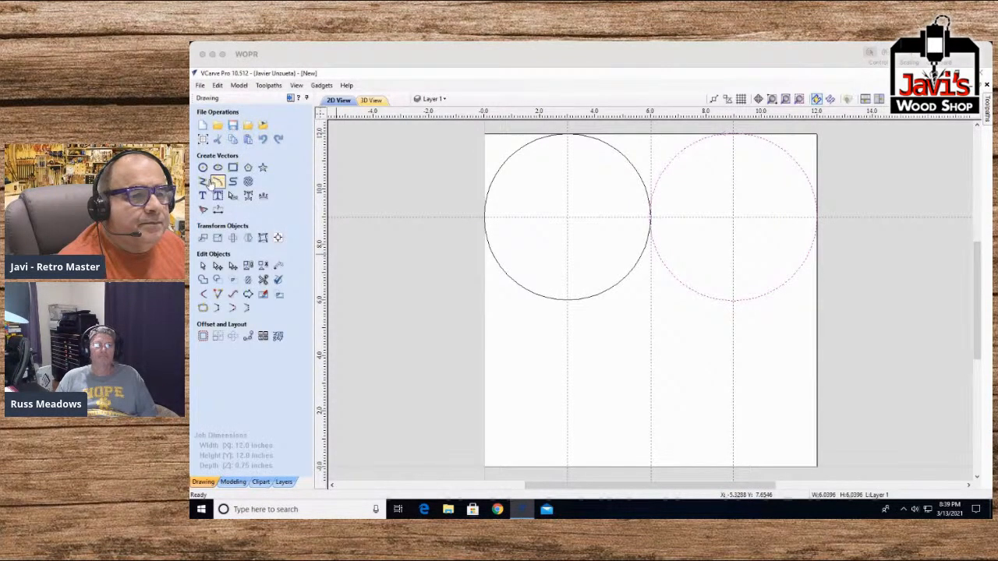
Step: Draw a closed polyline triangle from the left circle's outer edge to the bottom center and the right circle's outer edge
left_click(206, 181)
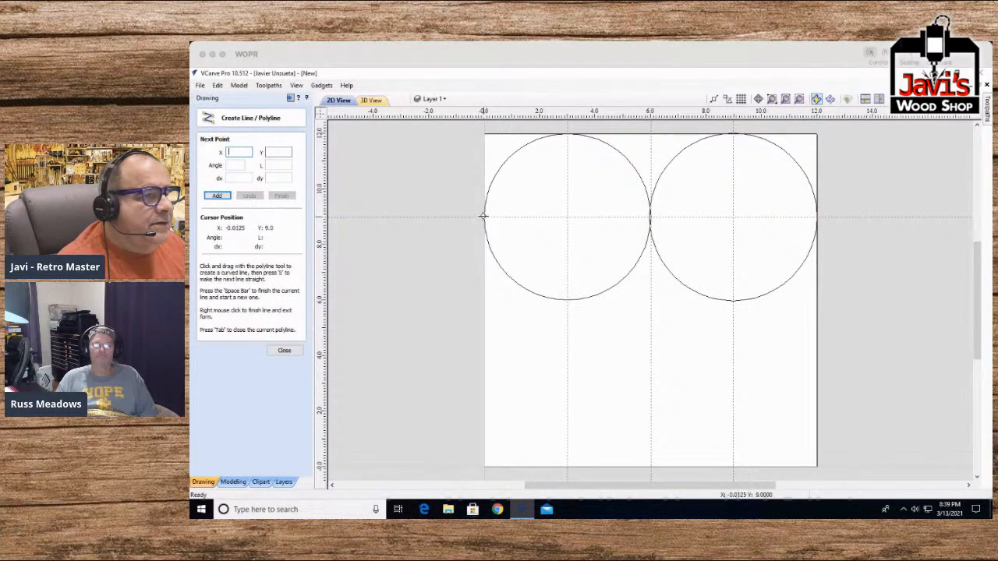
left_click(484, 218)
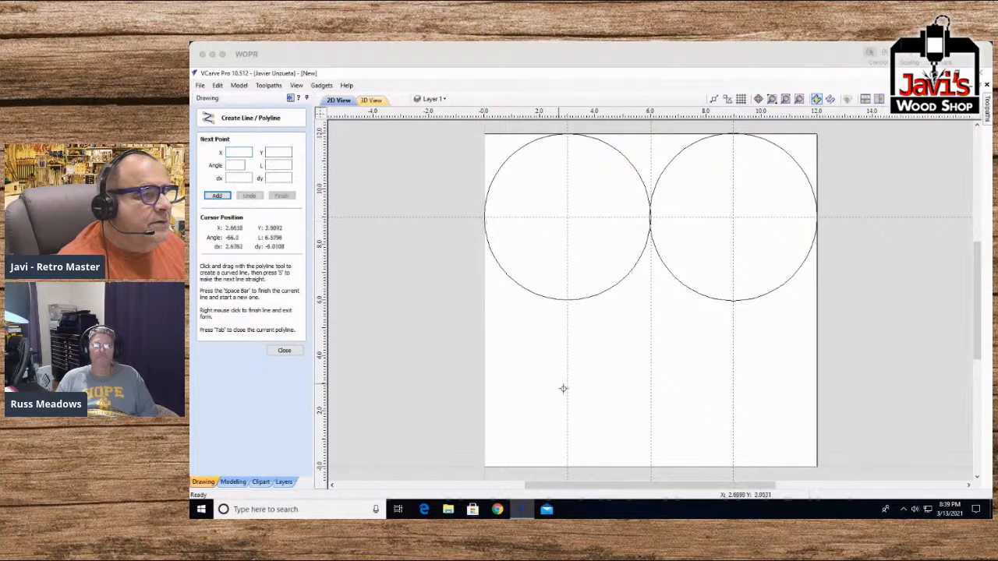
left_click(651, 466)
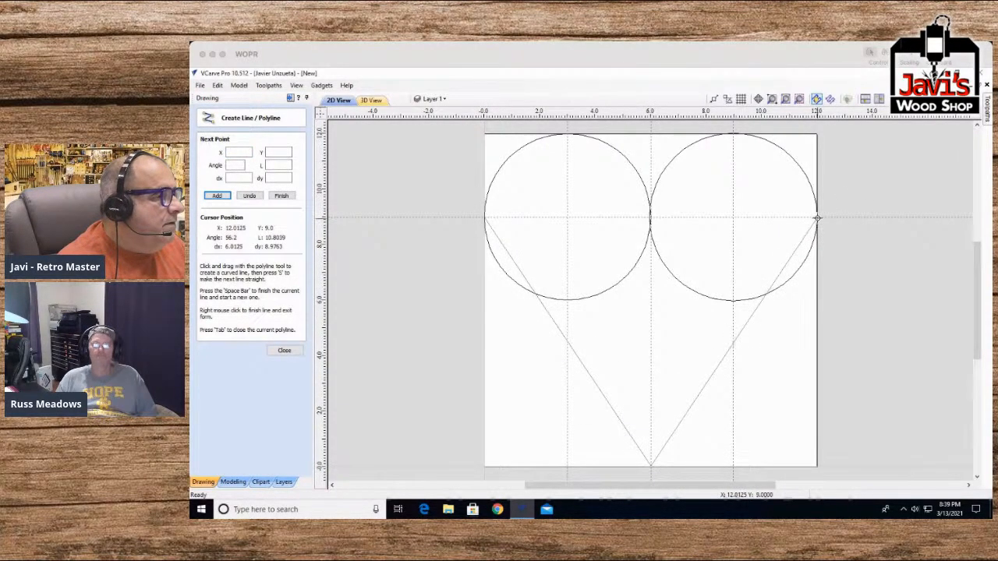
left_click(817, 219)
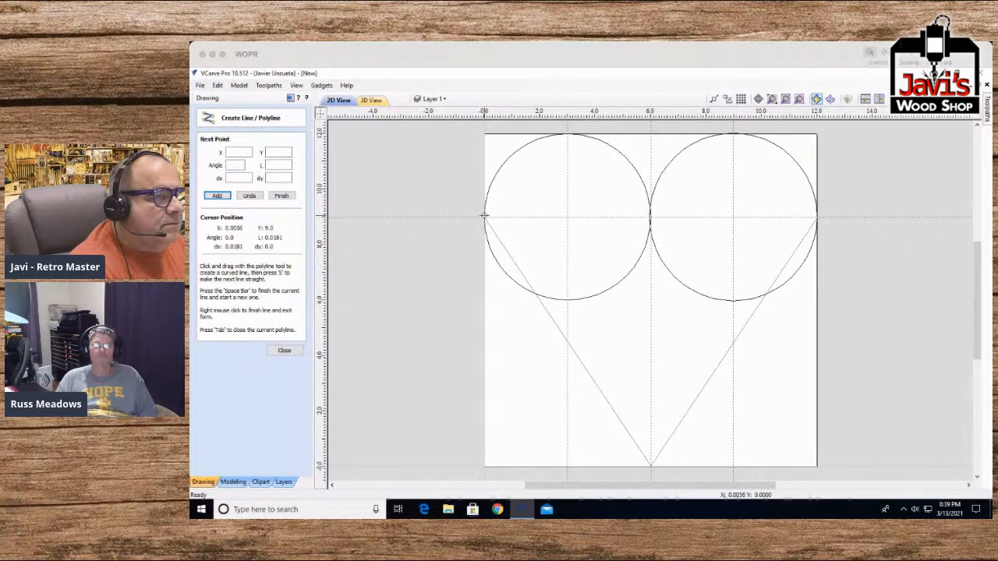
left_click(537, 232)
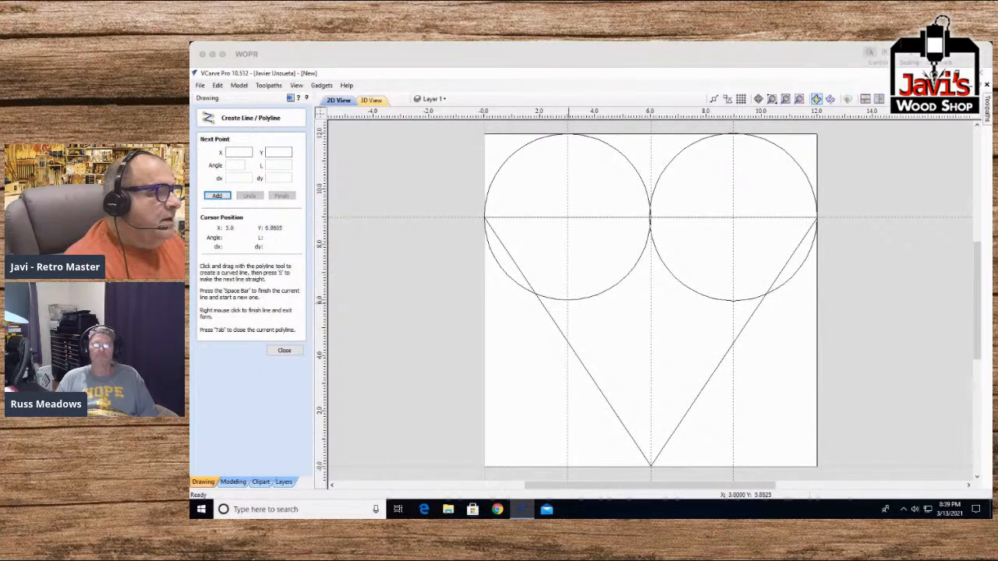
left_click(287, 351)
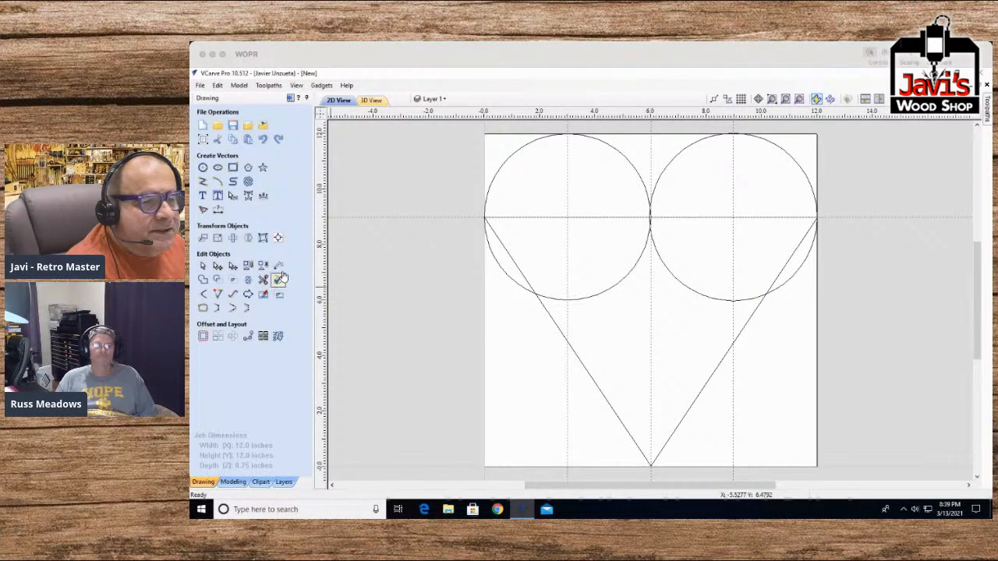
Step: Trim away the parts of the two circles that bulge outside the triangle's slanted sides
left_click(263, 280)
left_click(499, 262)
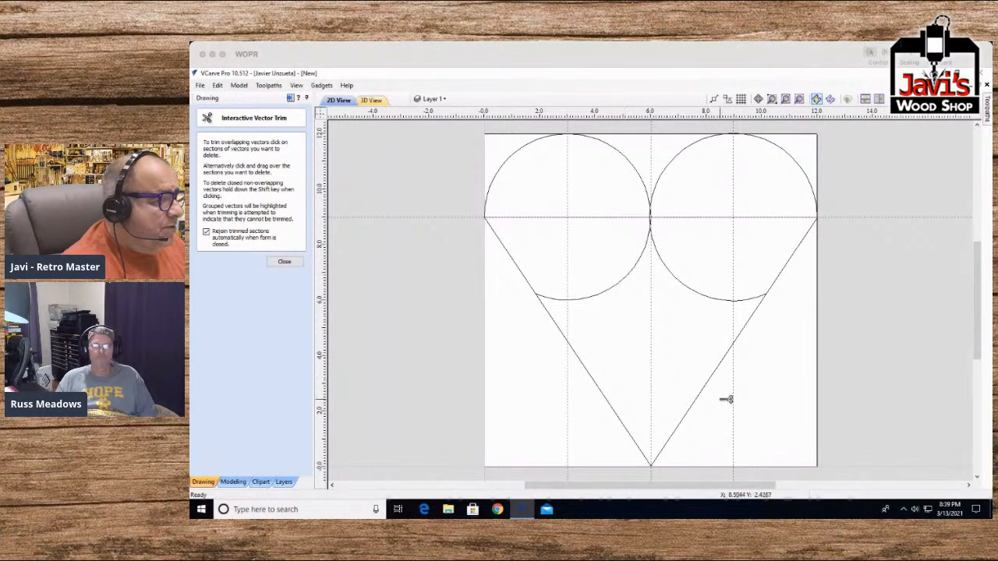
left_click(284, 261)
Step: Weld the two trimmed circles and the triangle into a single heart outline and deselect it
left_click_drag(752, 436, 522, 195)
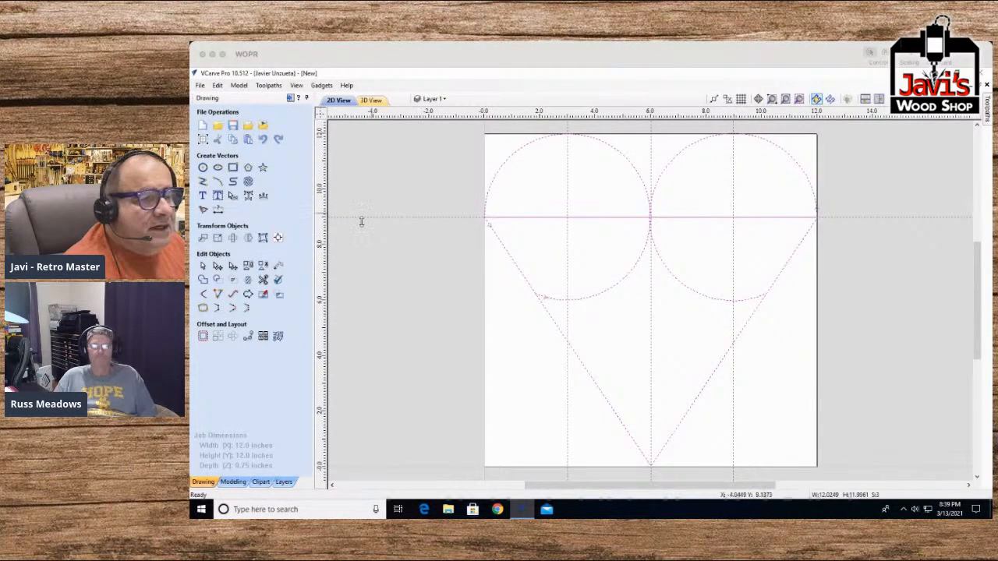
left_click(203, 280)
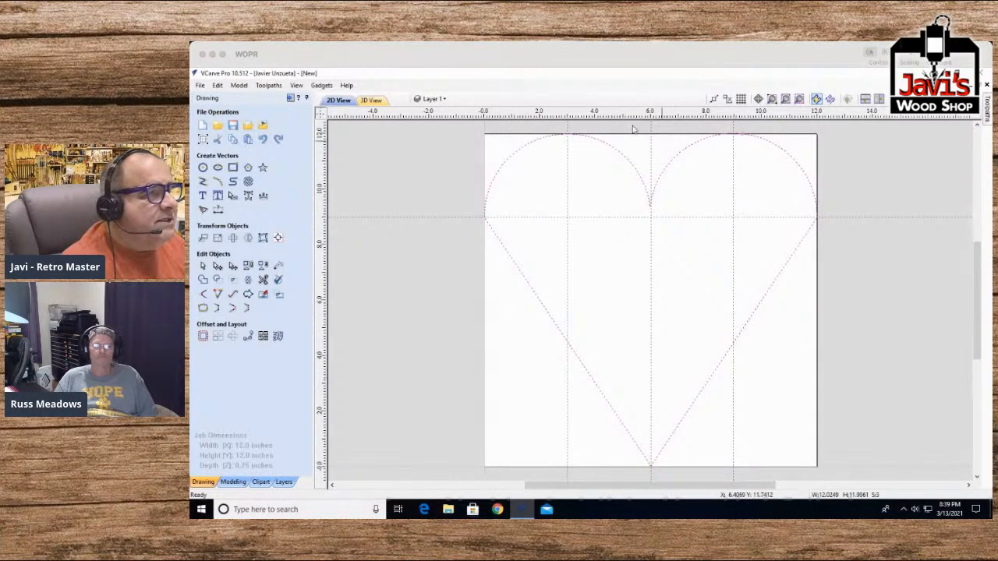
right_click(636, 173)
left_click(618, 172)
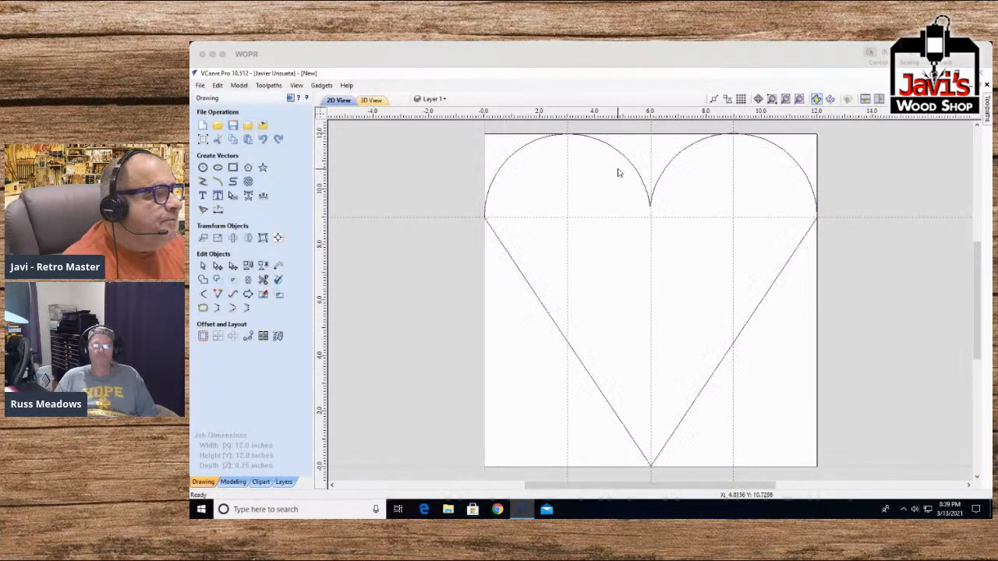
Step: In node editing, convert both arc spans of the heart's left lobe to Bezier curves
right_click(509, 160)
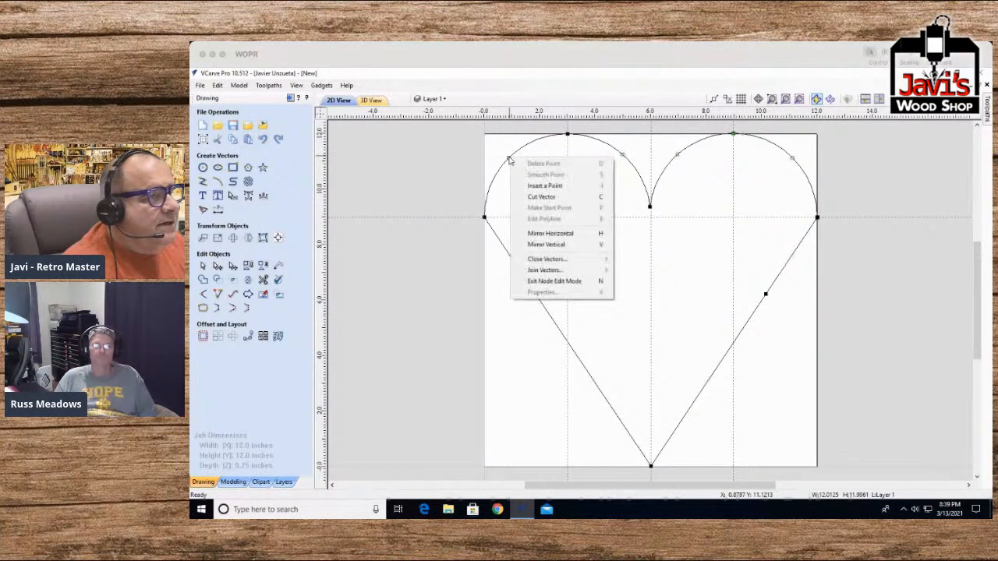
left_click(484, 219)
right_click(484, 219)
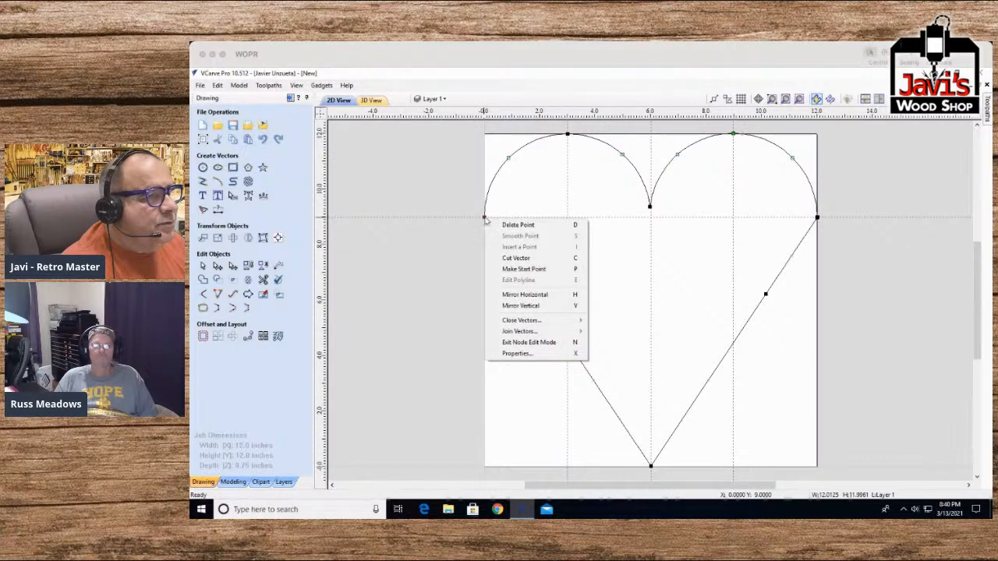
left_click(641, 181)
right_click(642, 180)
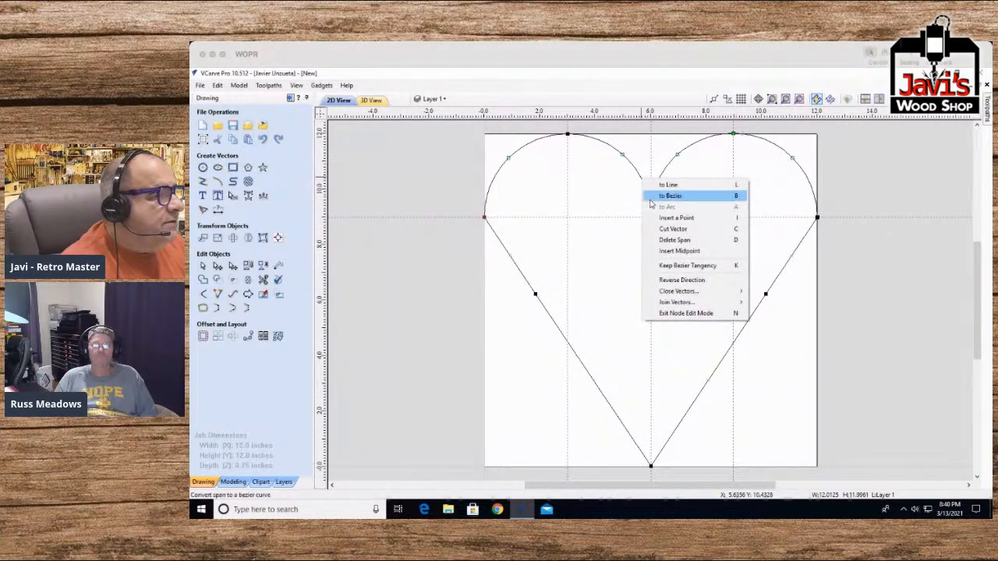
left_click(670, 195)
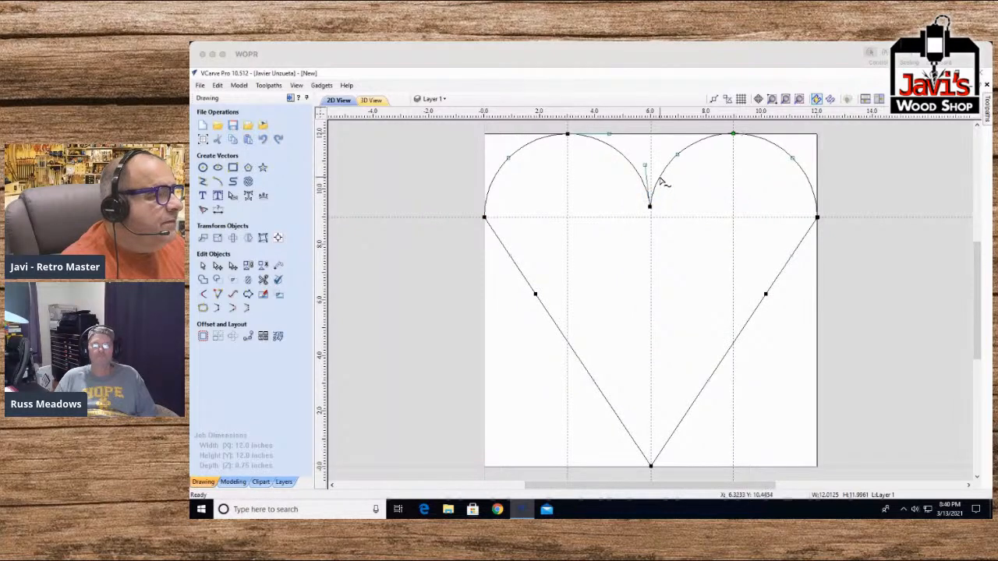
right_click(499, 176)
left_click(530, 194)
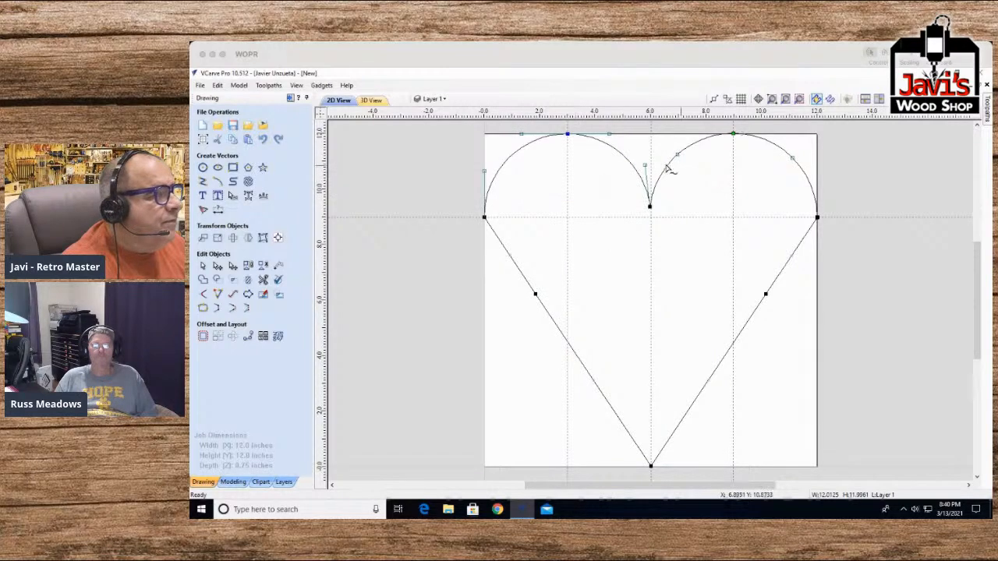
Step: Convert both arc spans of the heart's right lobe to Bezier curves
right_click(667, 170)
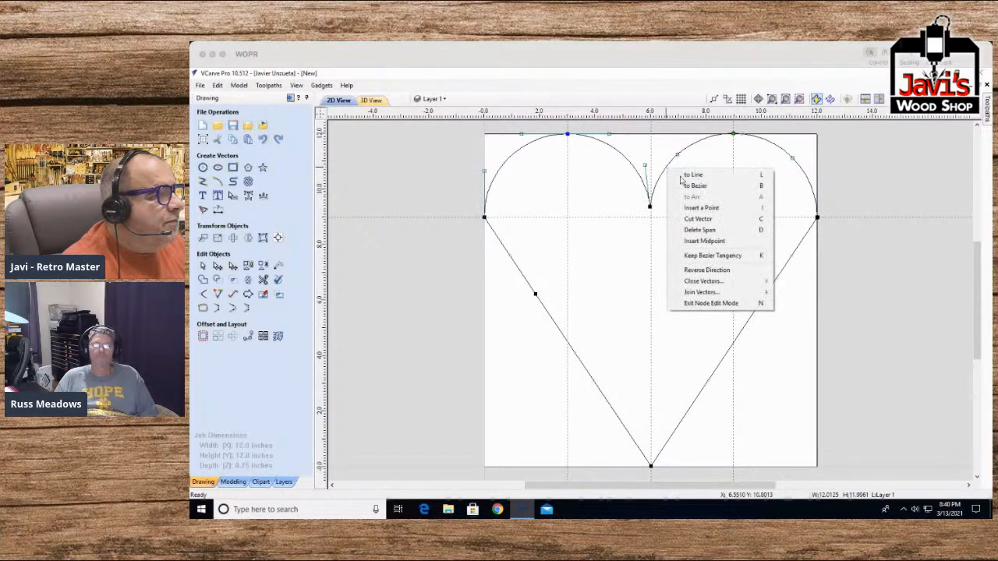
left_click(688, 186)
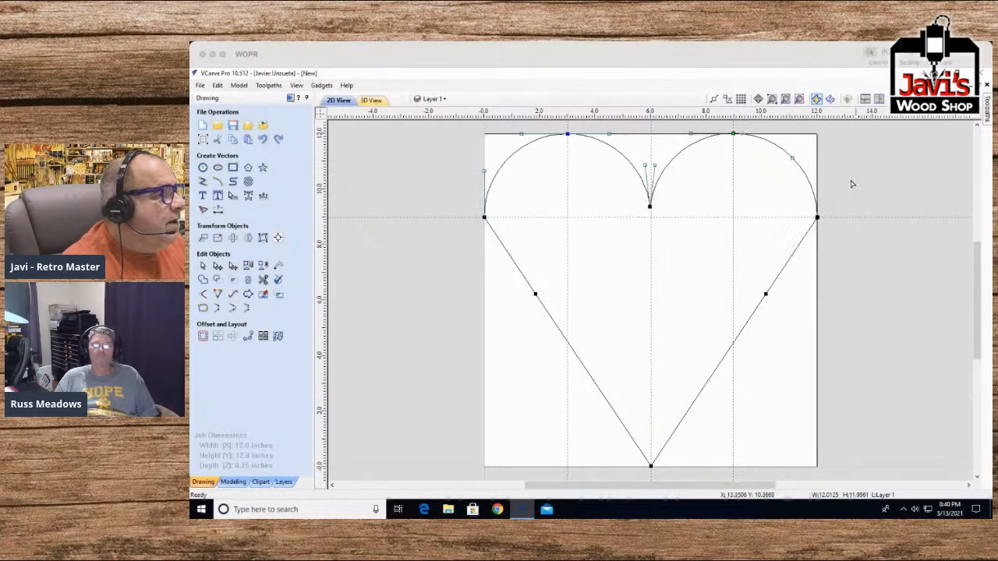
right_click(811, 187)
left_click(846, 203)
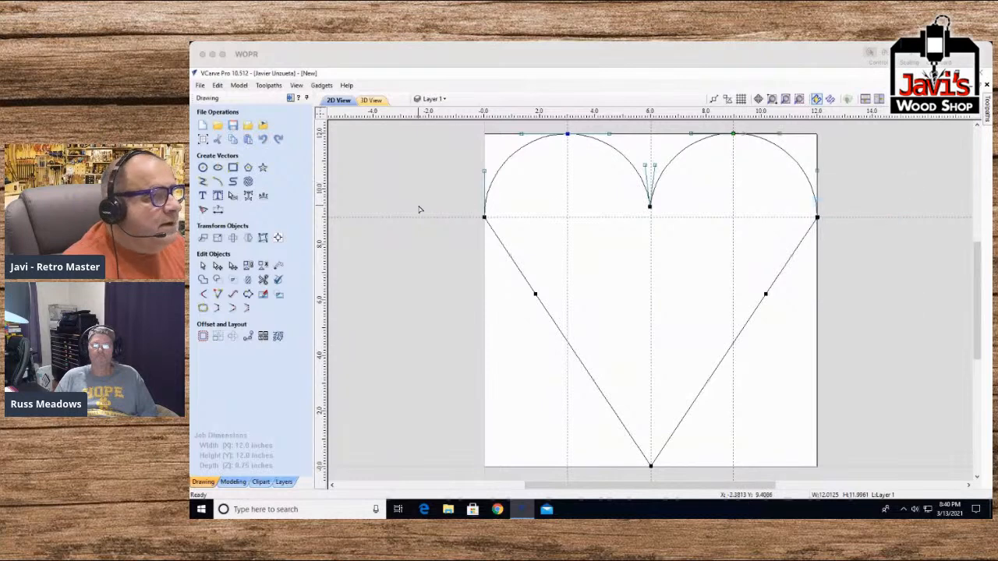
Step: Smooth the node at the heart's left edge, insert a point on the upper right slanted side and check the outline with Join Vectors
left_click(483, 217)
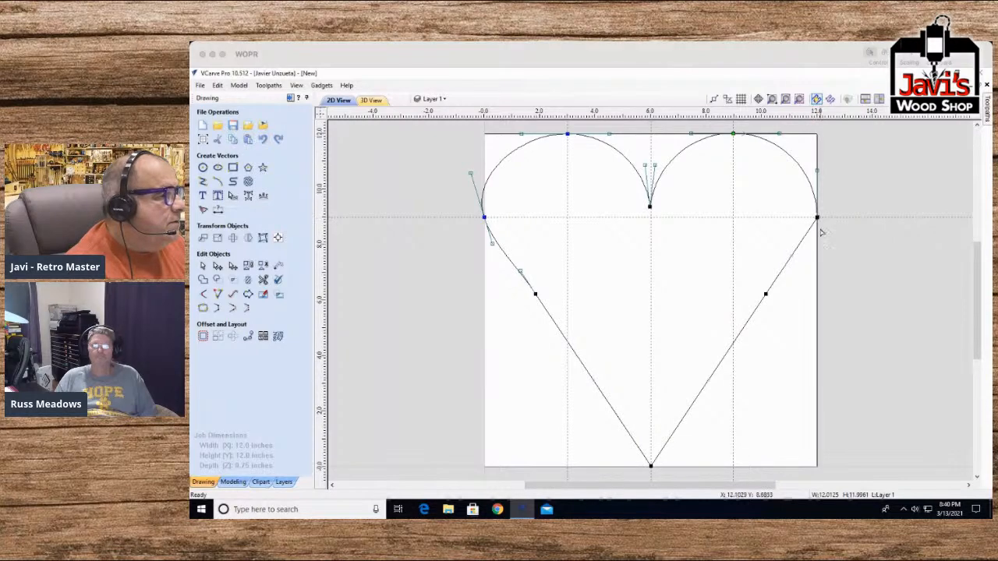
right_click(813, 196)
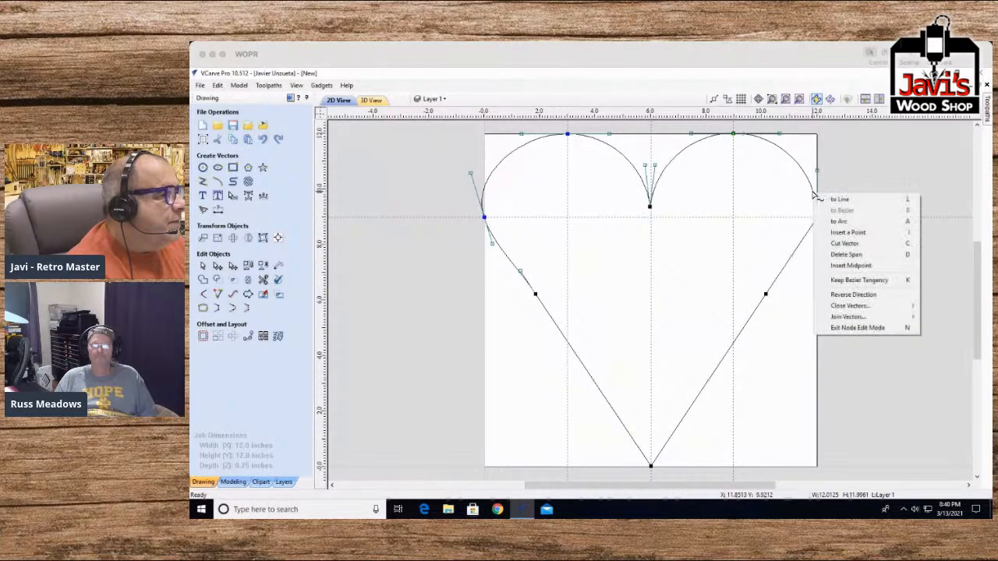
left_click(792, 261)
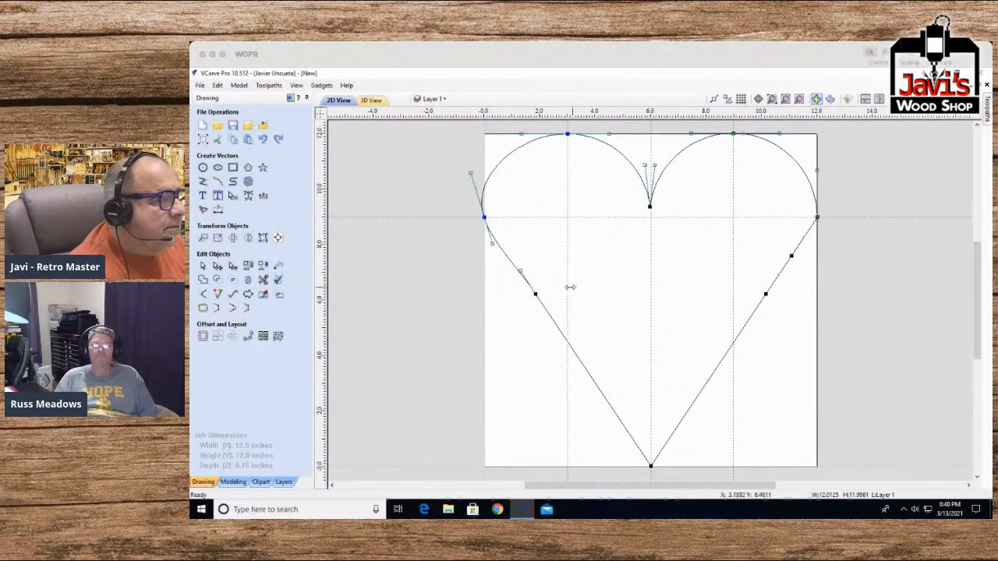
left_click(202, 309)
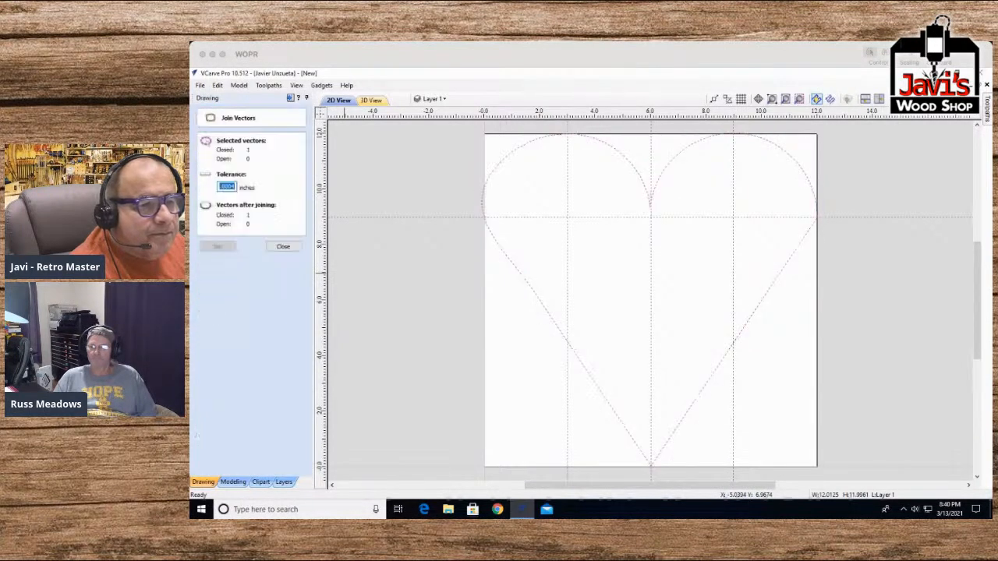
left_click(283, 246)
Step: In node editing, collapse the tiny stray corner at the heart's right edge onto its neighbouring node and smooth that node
scroll(816, 220, "up", 10)
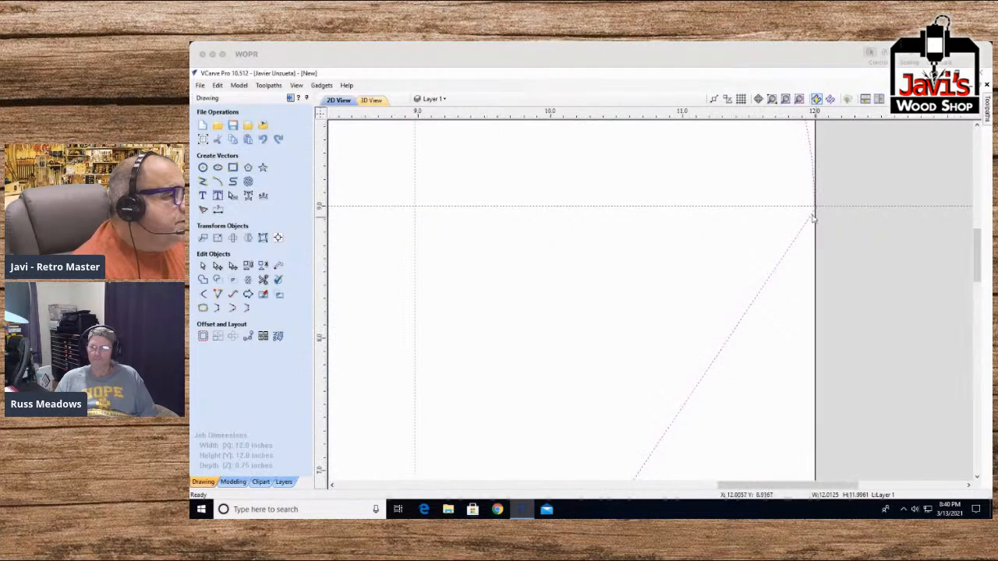
scroll(785, 191, "up", 3)
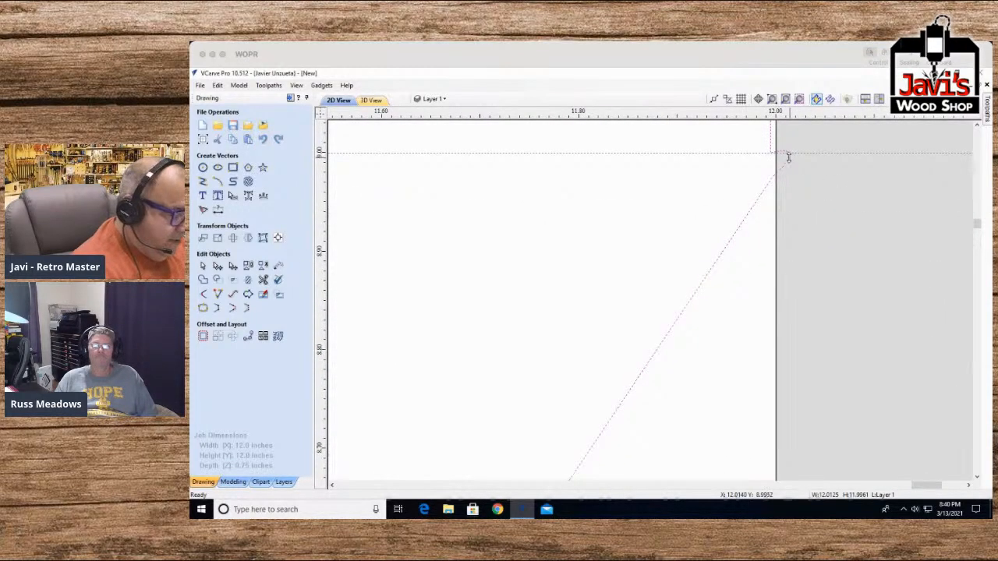
left_click(216, 267)
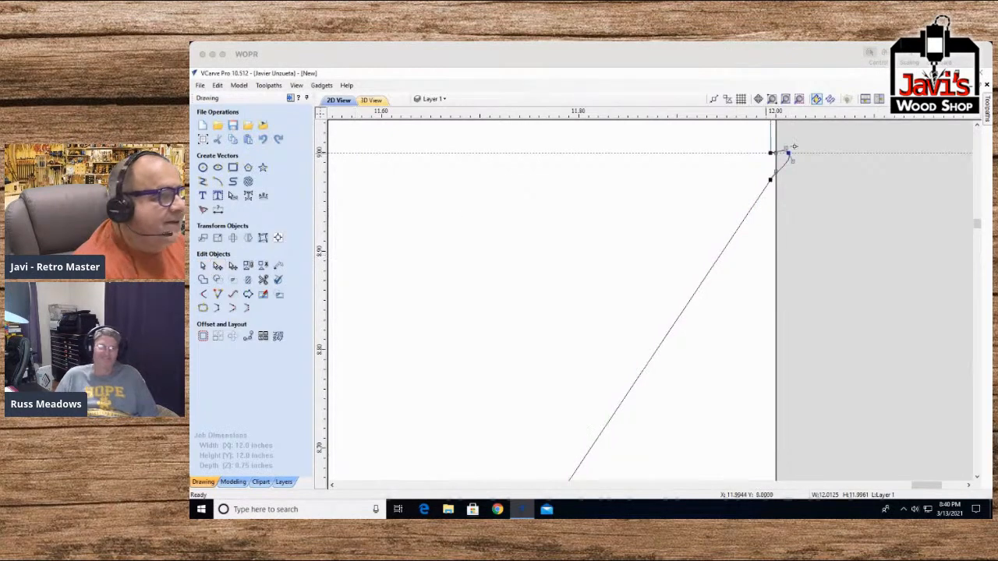
mouse_move(788, 155)
left_mouse_down()
mouse_move(772, 178)
mouse_move(770, 153)
left_mouse_up()
key("s")
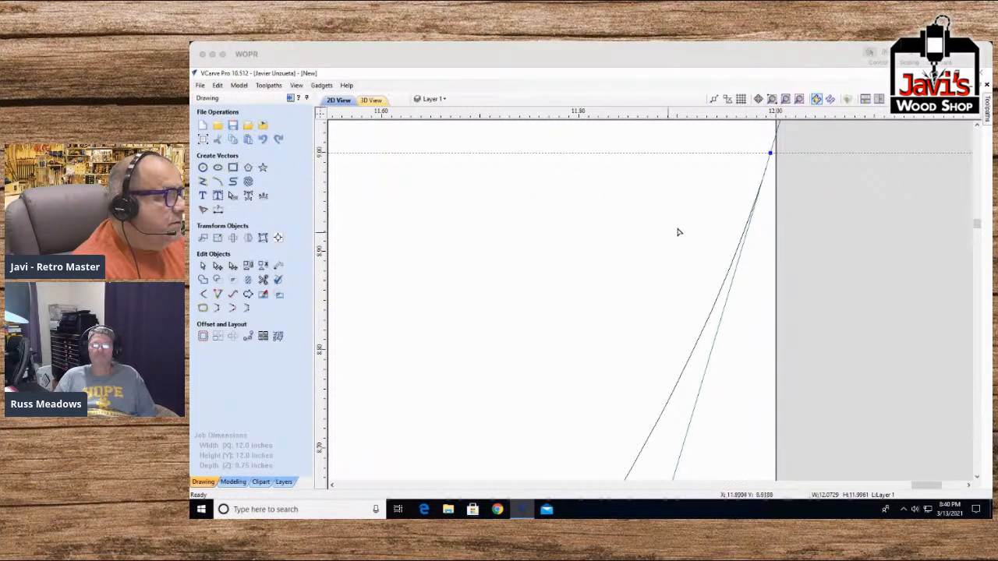
Step: Align the Bezier handle of the heart's right edge node vertically and nudge the node just below it slightly outward
scroll(668, 238, "down", 3)
scroll(668, 238, "down", 8)
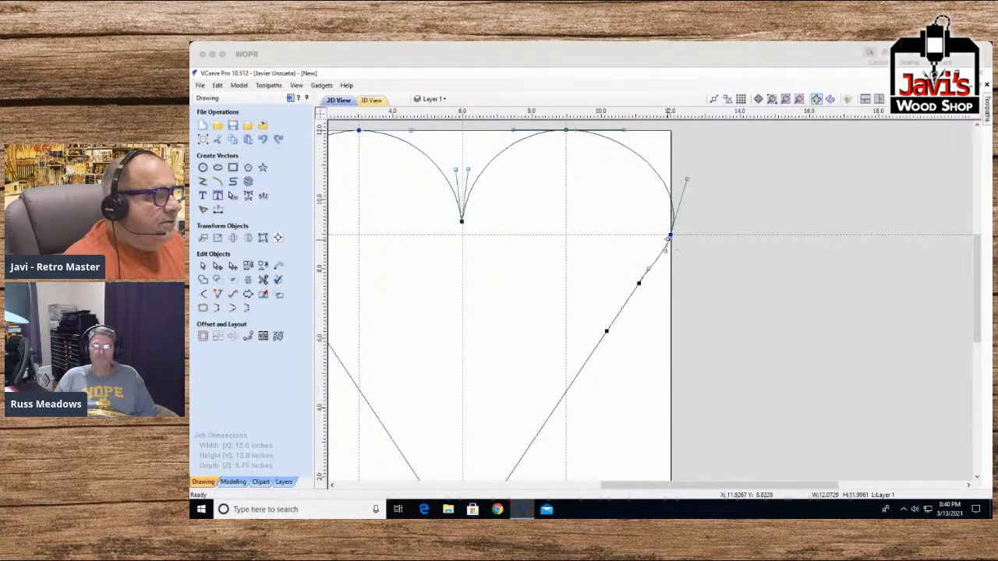
left_click_drag(686, 179, 674, 179)
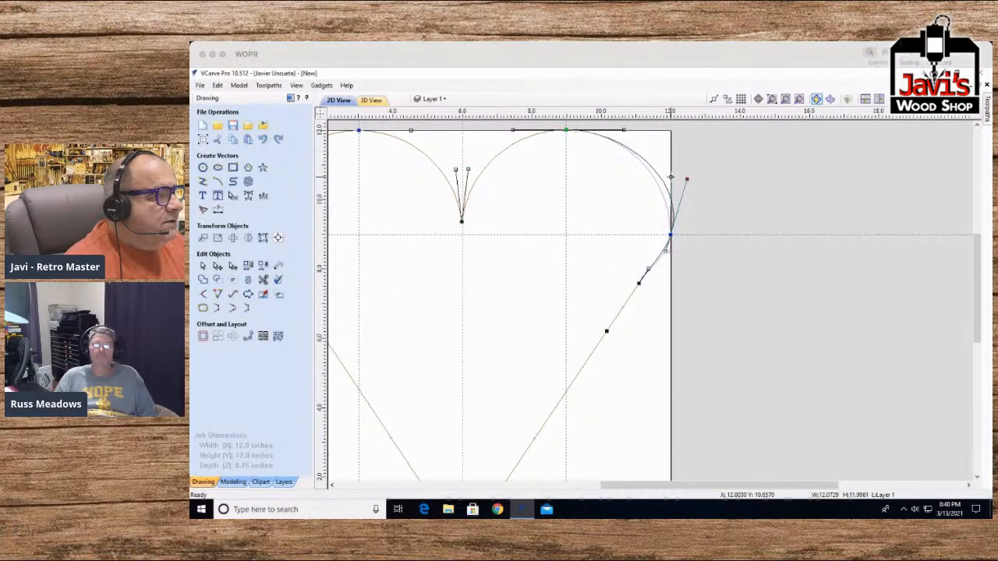
left_click_drag(669, 178, 671, 157)
left_click(473, 258)
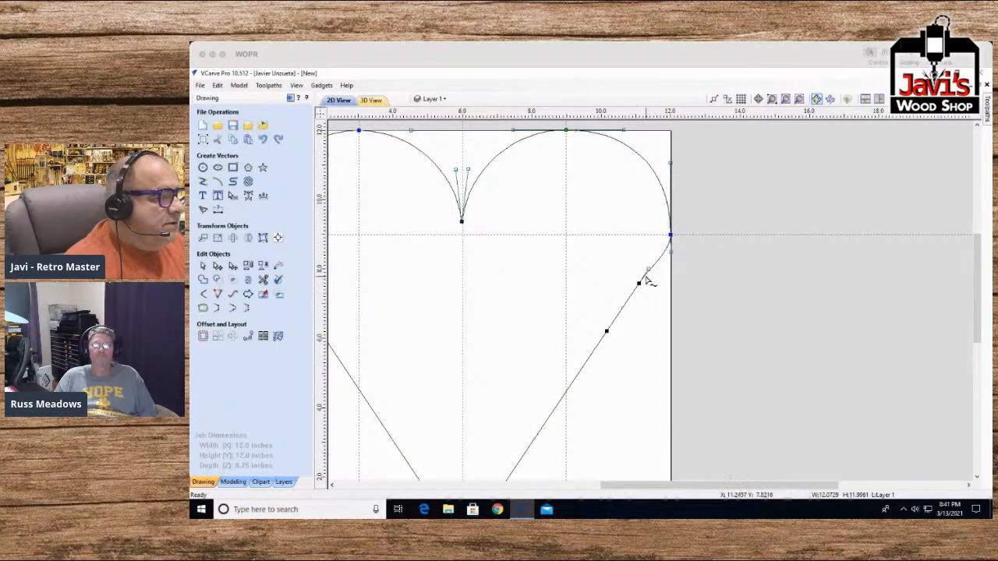
left_click_drag(639, 283, 641, 287)
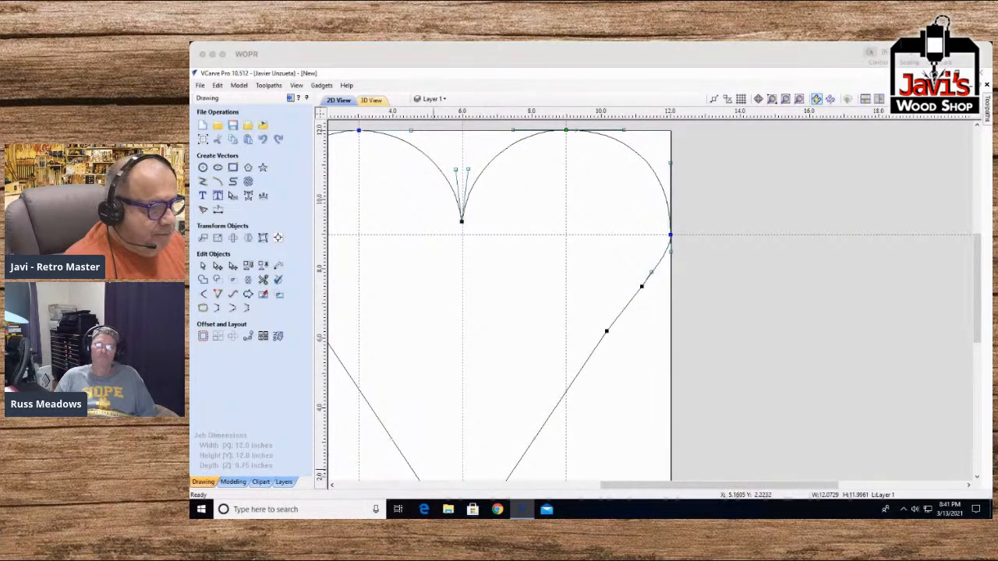
Step: Align the Bezier handle of the heart's left edge node vertically and shift the node below it slightly outward
left_click(429, 486)
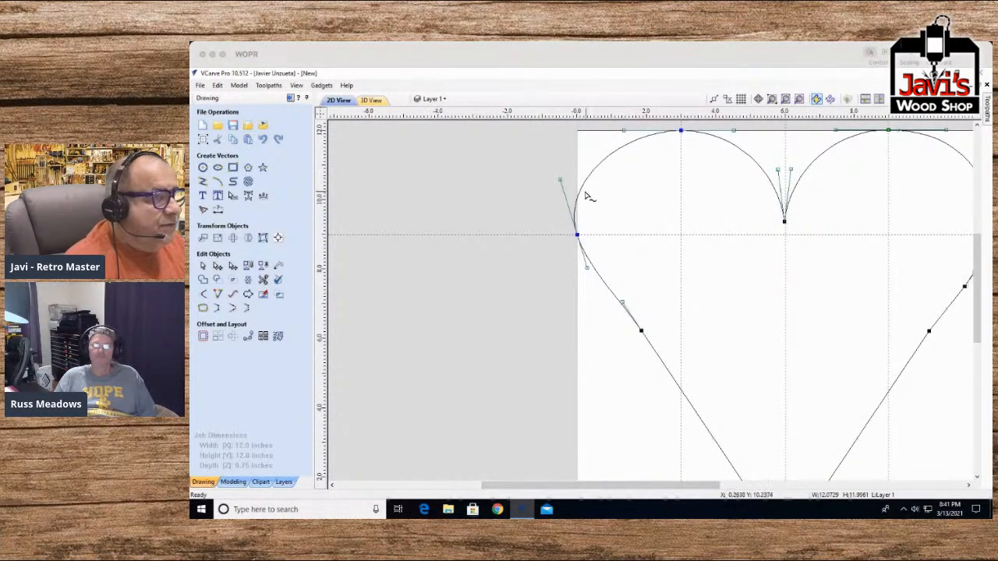
left_click_drag(559, 180, 575, 176)
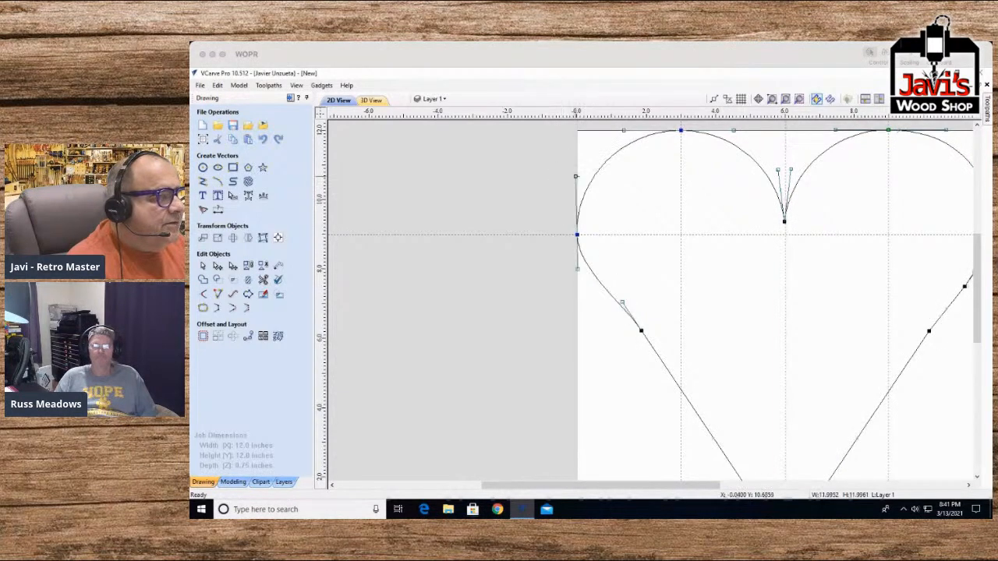
left_click(640, 331)
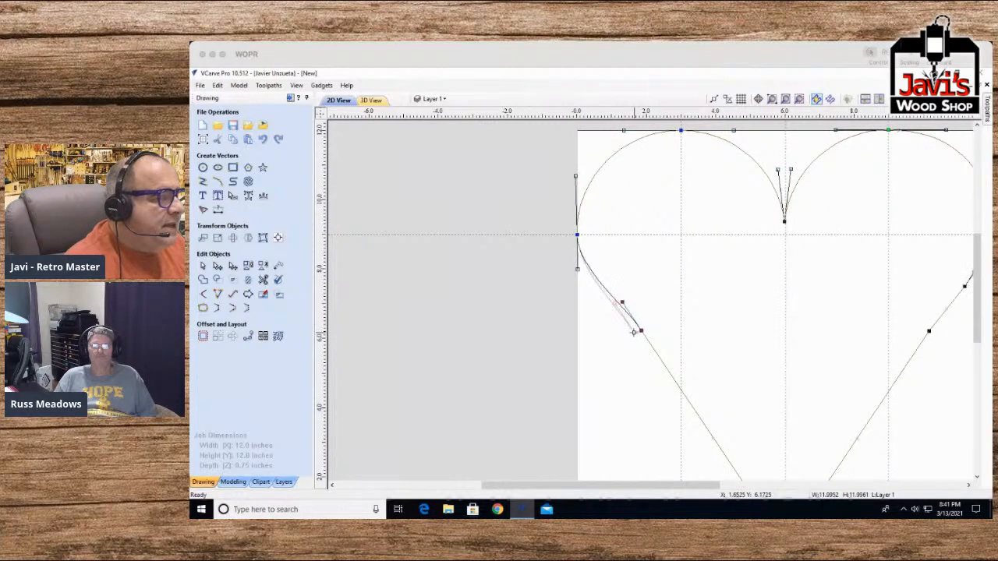
left_click_drag(634, 334, 634, 334)
Step: Delete the short notch span left beside the shifted node on the heart's left slanted side
scroll(778, 301, "down", 3)
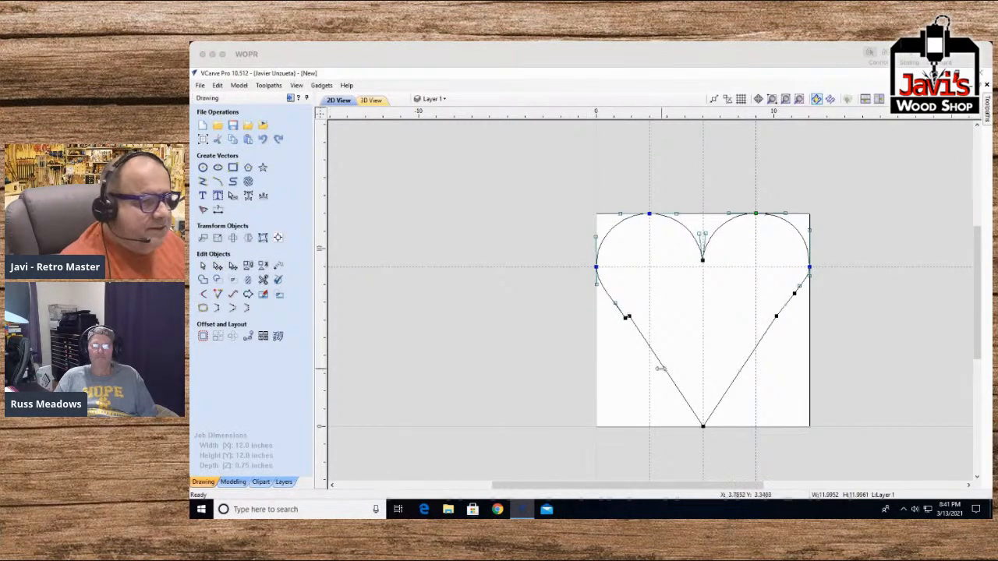
scroll(631, 330, "up", 2)
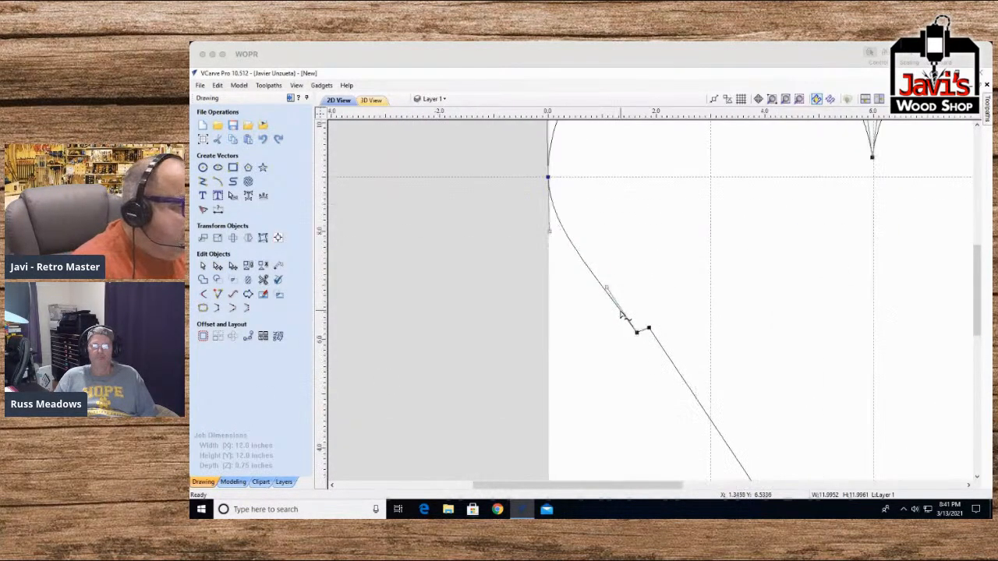
scroll(635, 330, "down", 1)
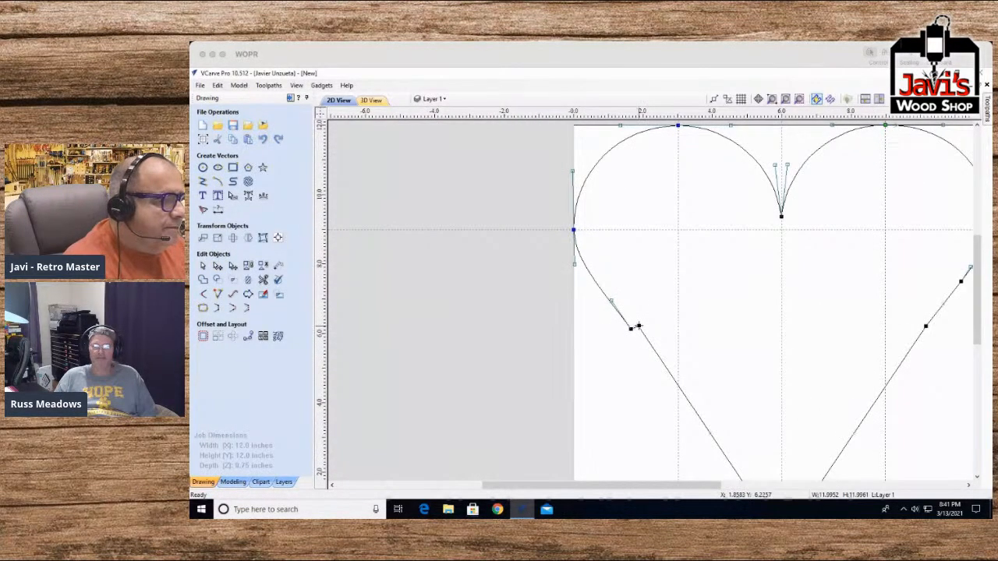
key("d")
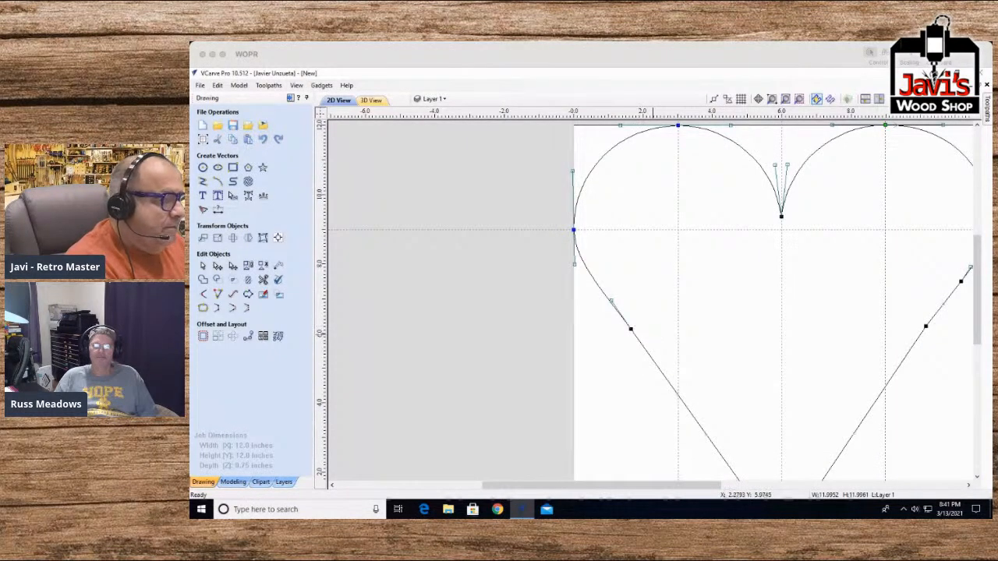
Step: Inspect the cleft between the heart's two lobes, leave node editing and reselect the whole heart
scroll(592, 328, "down", 3)
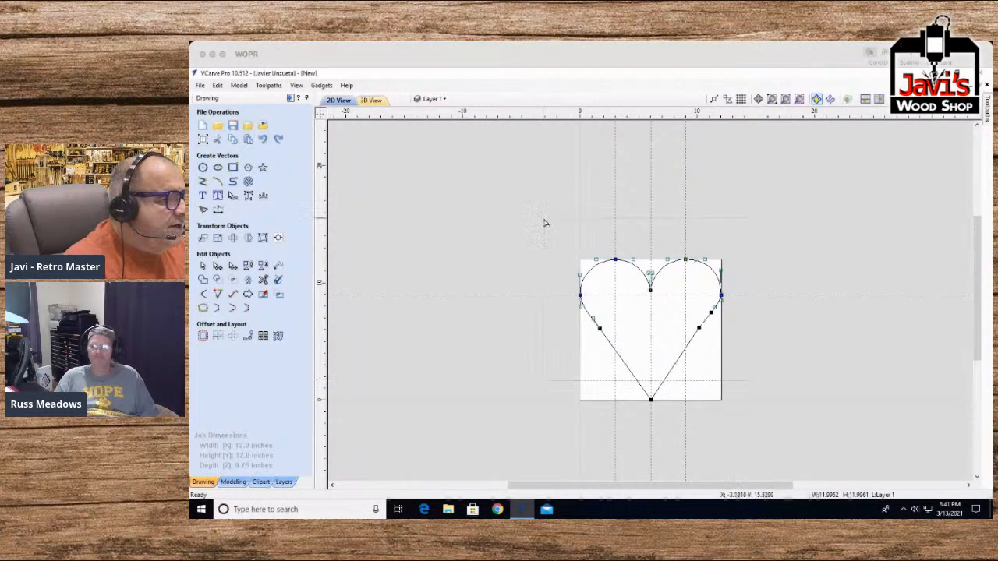
scroll(649, 297, "up", 6)
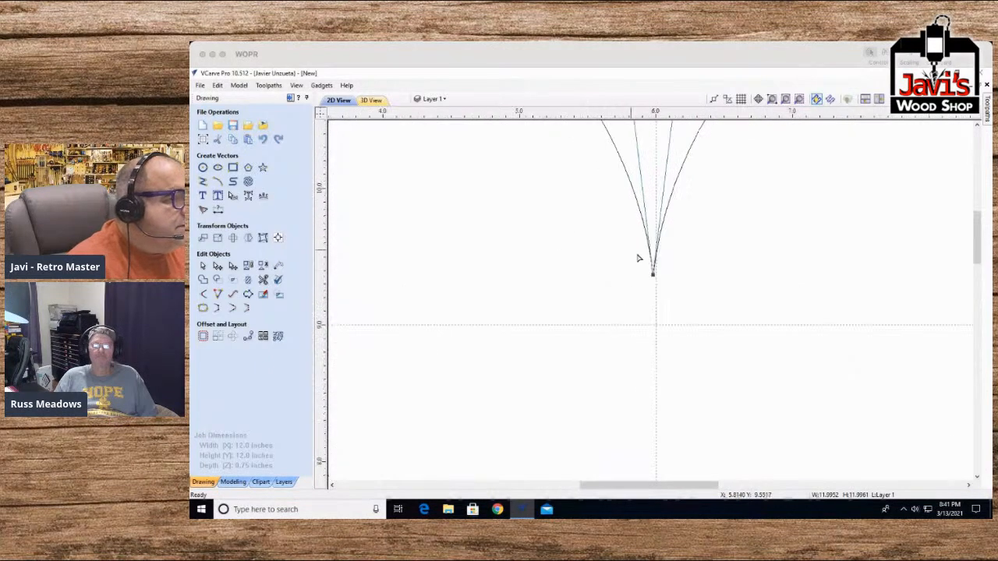
scroll(669, 263, "down", 6)
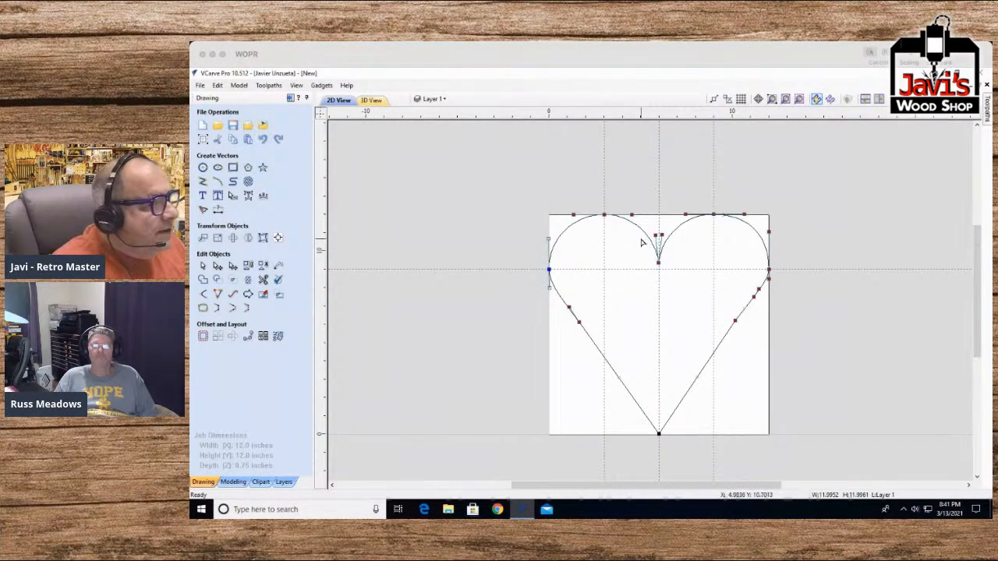
right_click(654, 235)
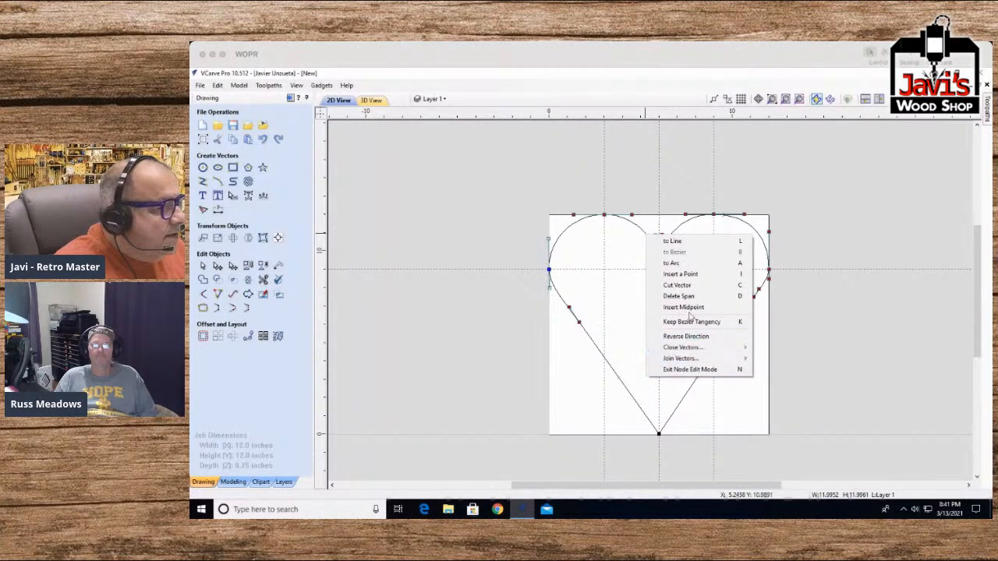
left_click(621, 421)
left_click(623, 410)
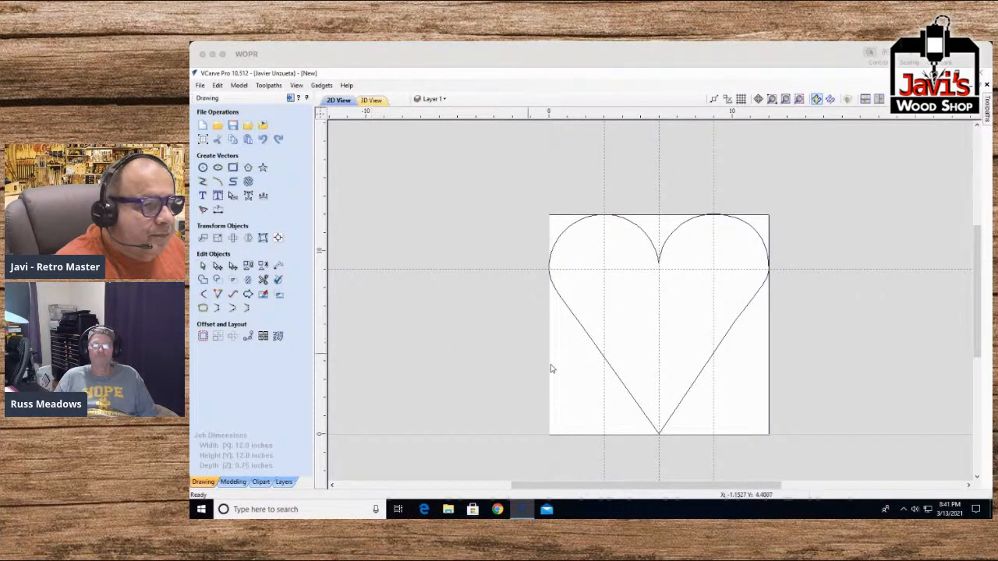
Step: Move the heart to a new layer, Layer 2, and hide that layer
right_click(676, 415)
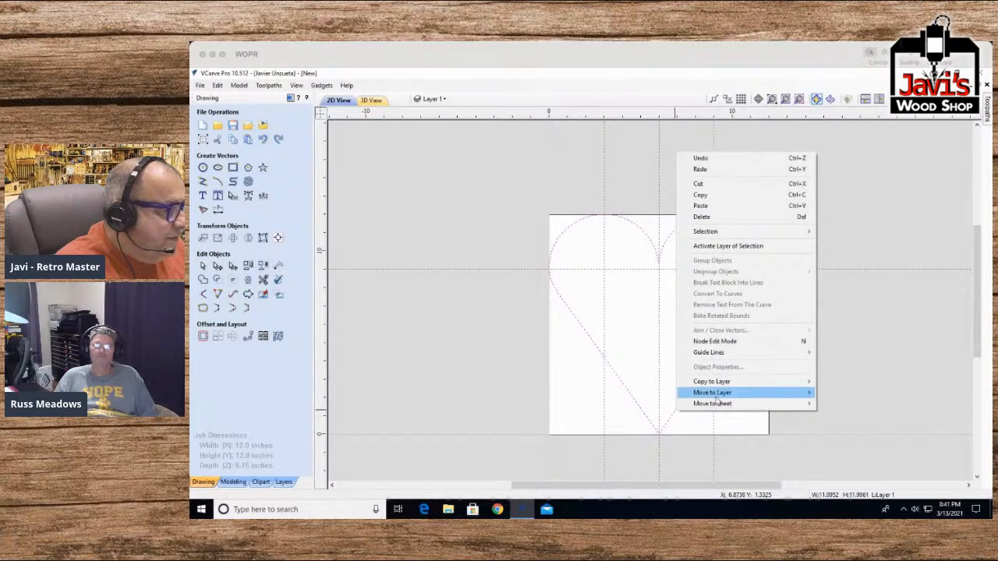
mouse_move(713, 384)
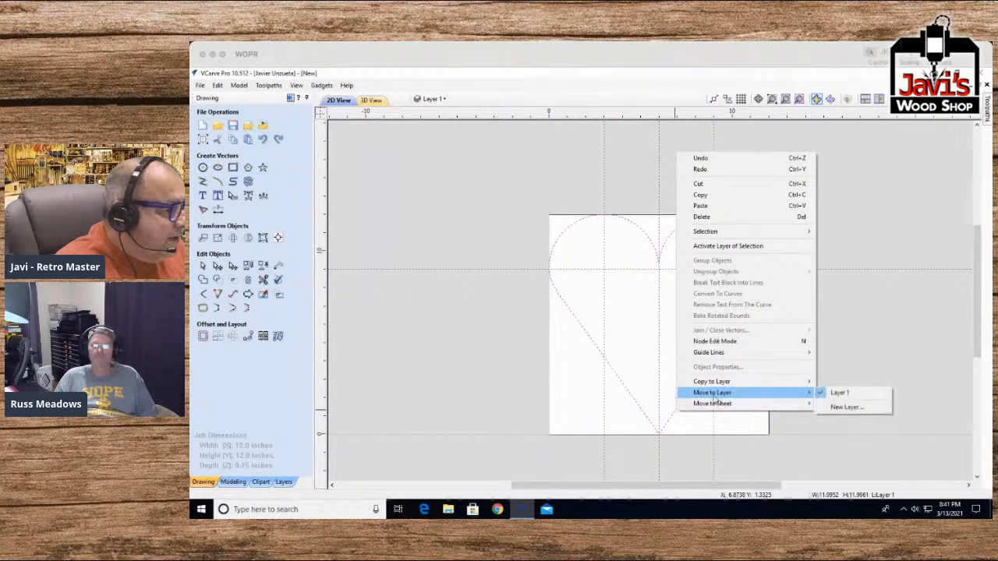
left_click(847, 407)
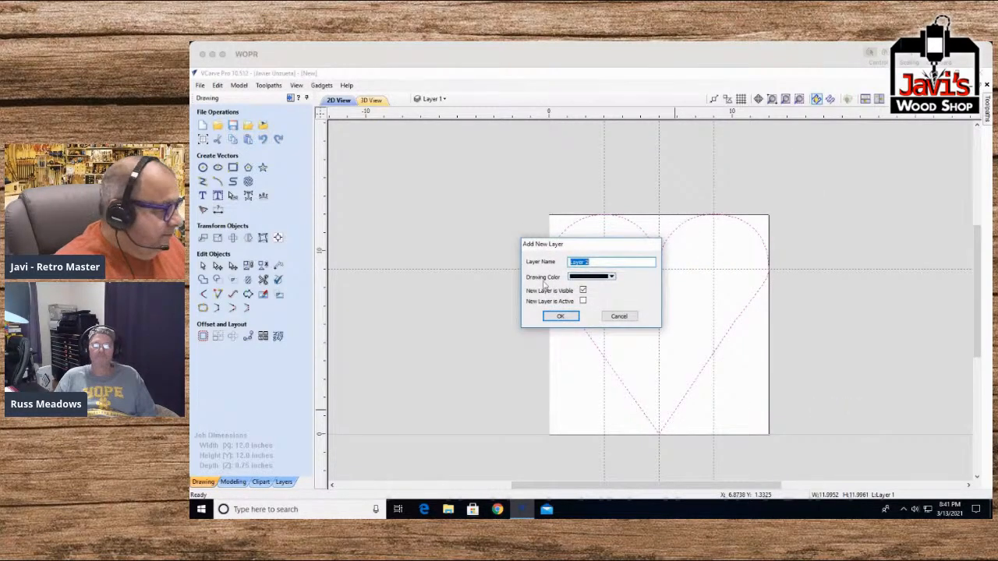
left_click(561, 316)
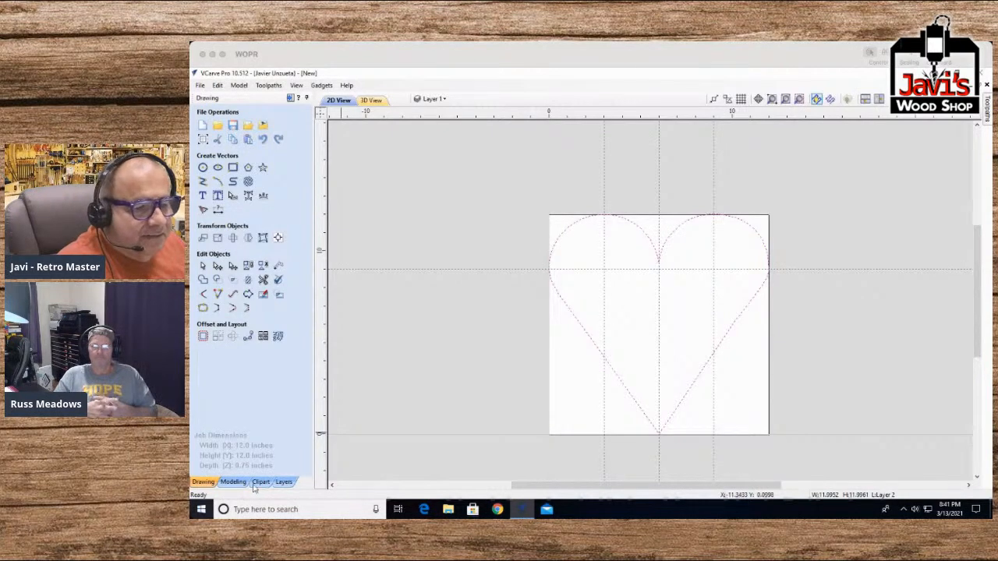
left_click(283, 482)
left_click(198, 141)
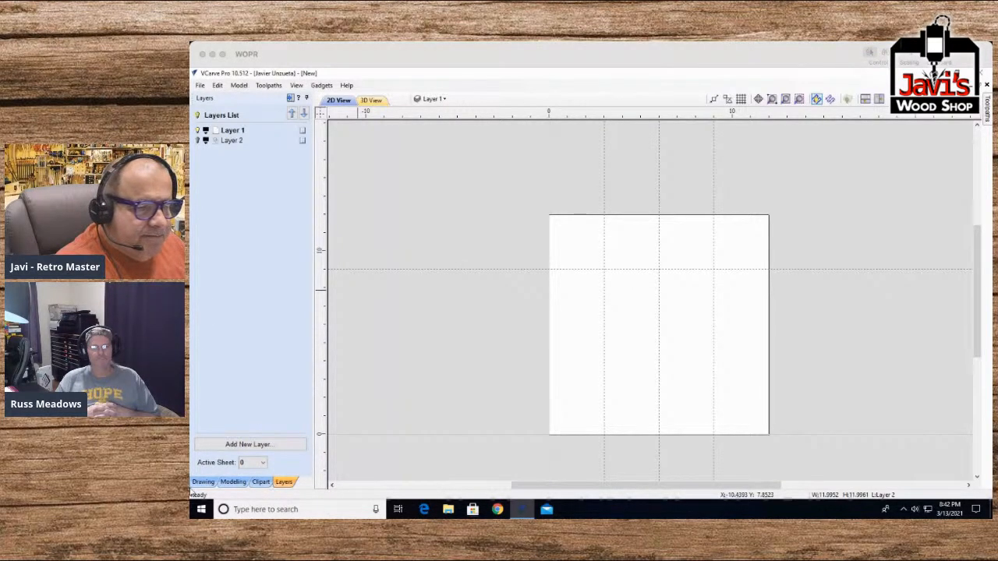
Step: Draw a smooth wave curve across the upper part of the board, from its left edge to just beyond its upper right corner
left_click(203, 482)
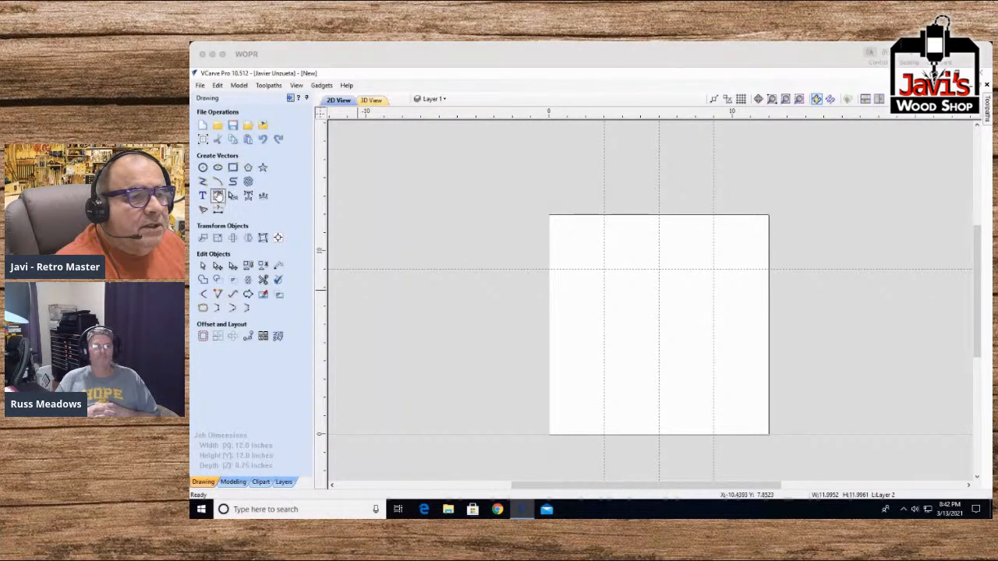
left_click(217, 181)
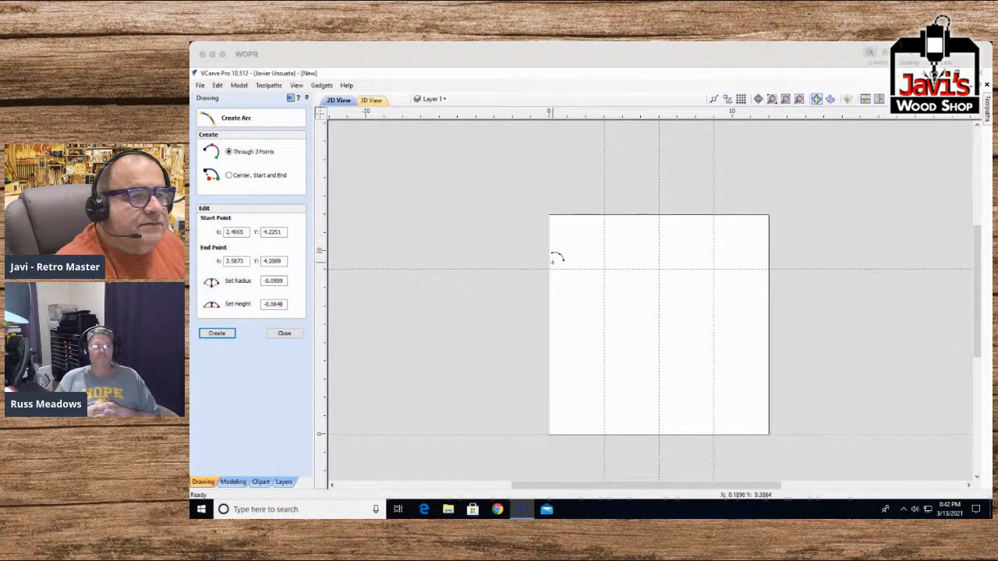
left_click(283, 333)
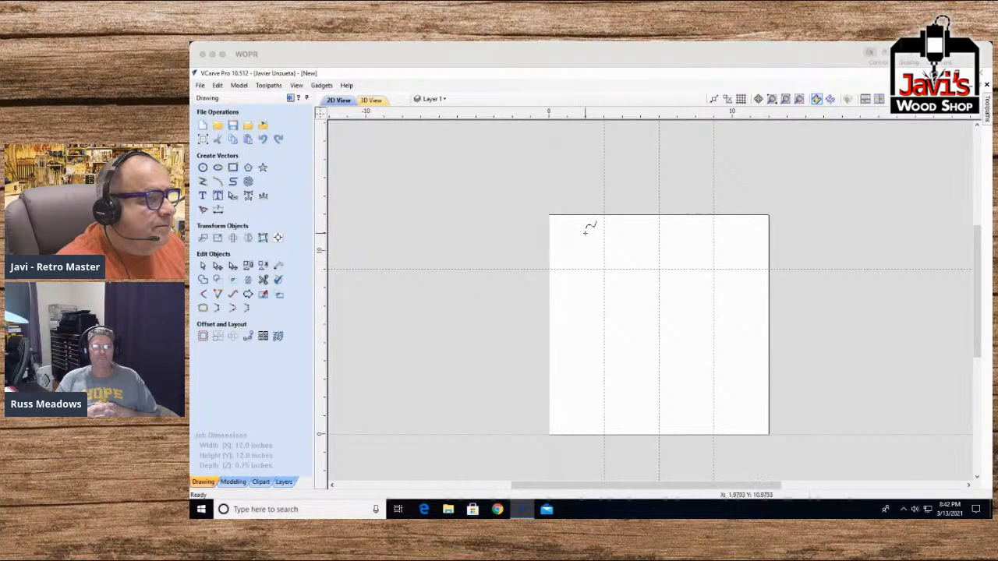
left_click(550, 249)
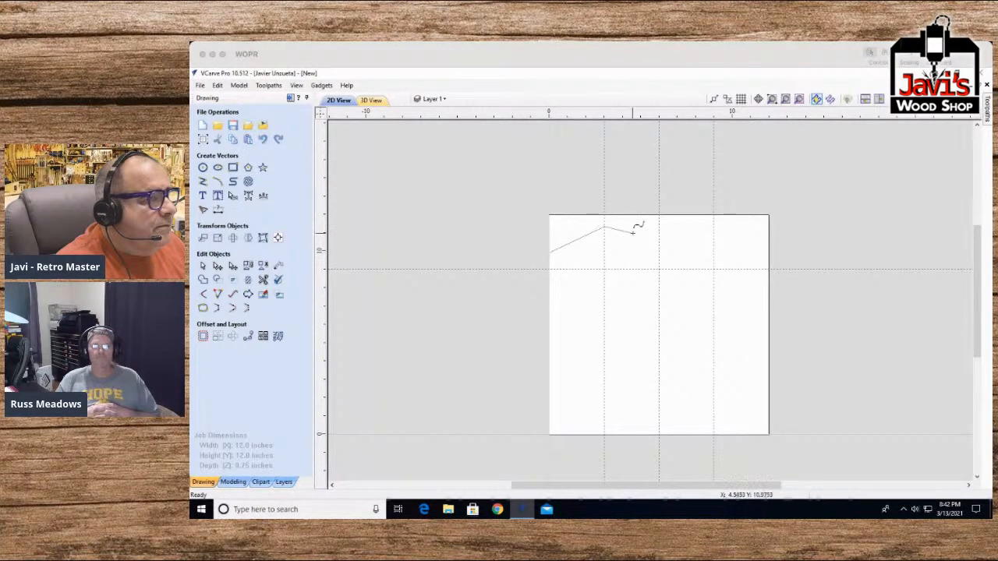
left_click(660, 252)
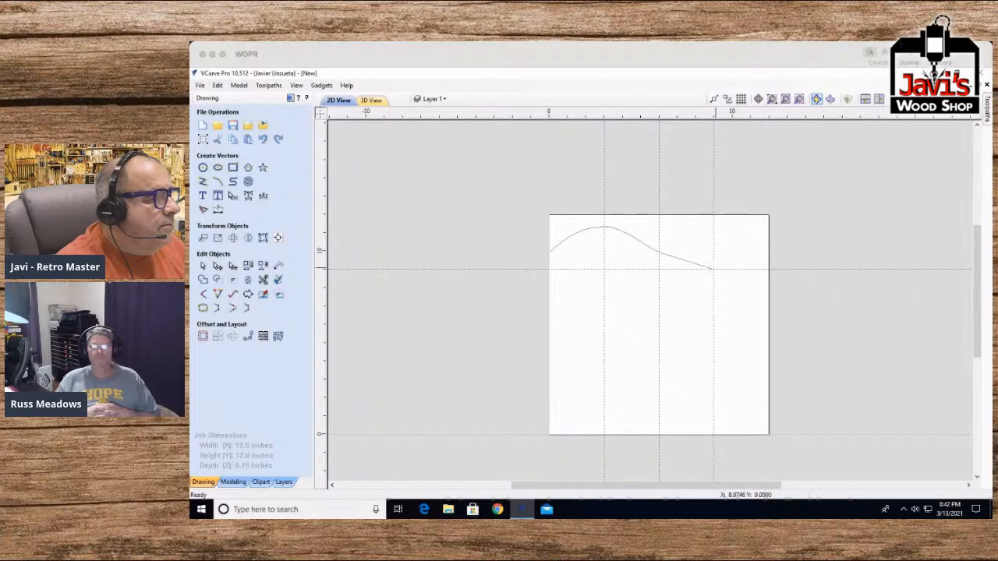
left_click(769, 231)
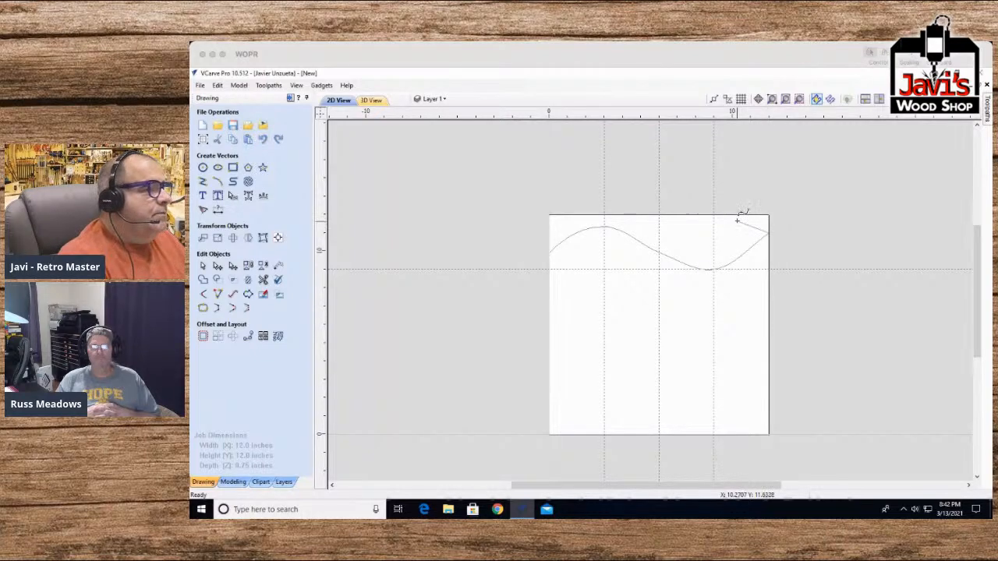
left_click(788, 201)
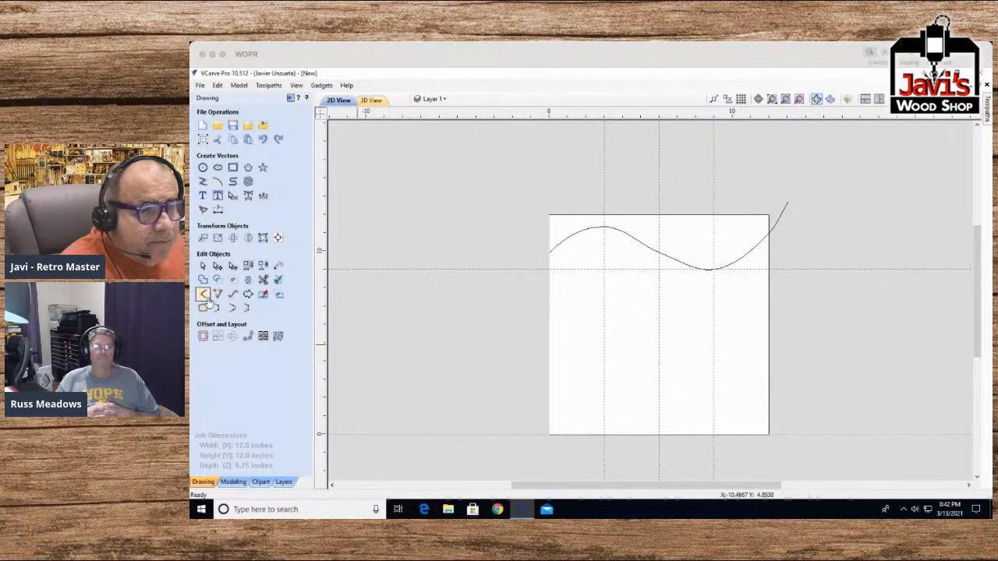
Step: Scale the wave curve down to about 12.12 inches wide and flatten it to about 2.40 inches high
left_click(711, 268)
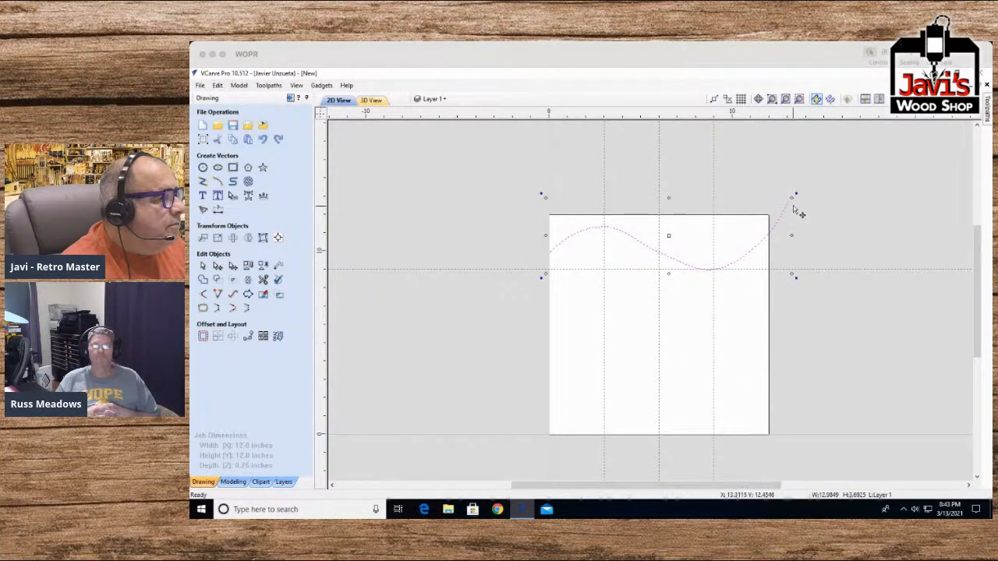
left_click_drag(790, 198, 795, 214)
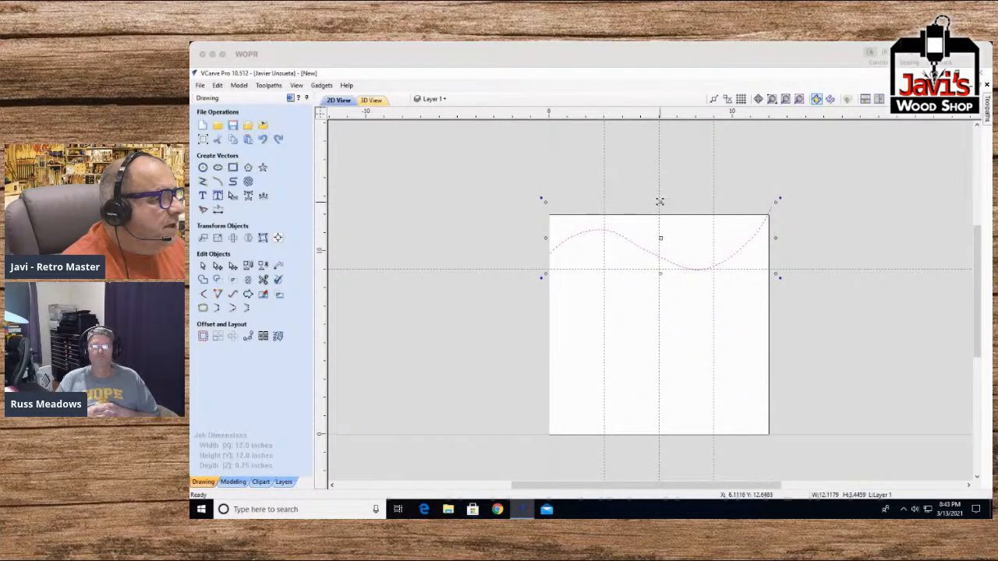
left_click_drag(661, 202, 663, 228)
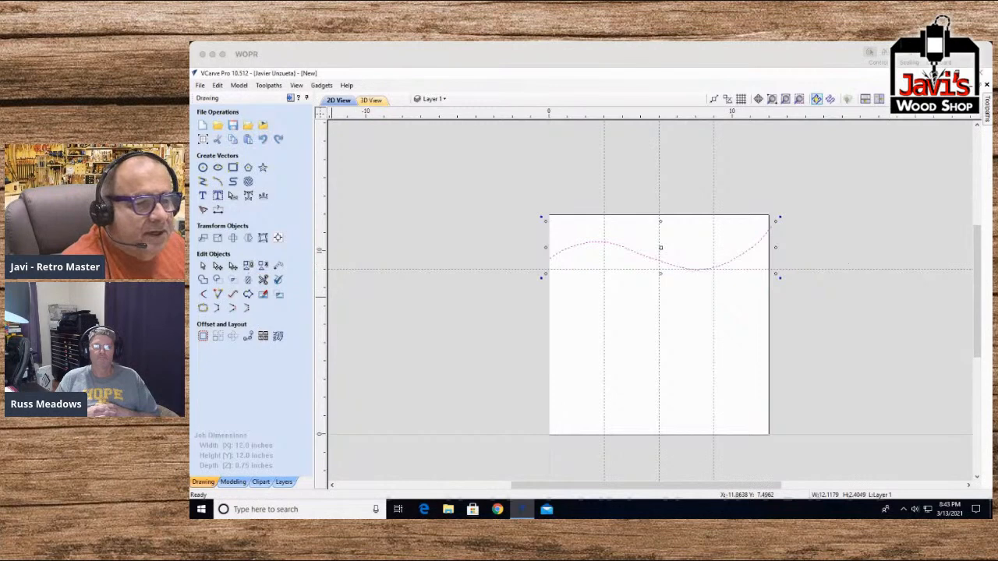
Step: Try an array copy of the wave with 8 rows, 1 column and a 1-inch Y offset, shift it down, and undo both
left_click(217, 335)
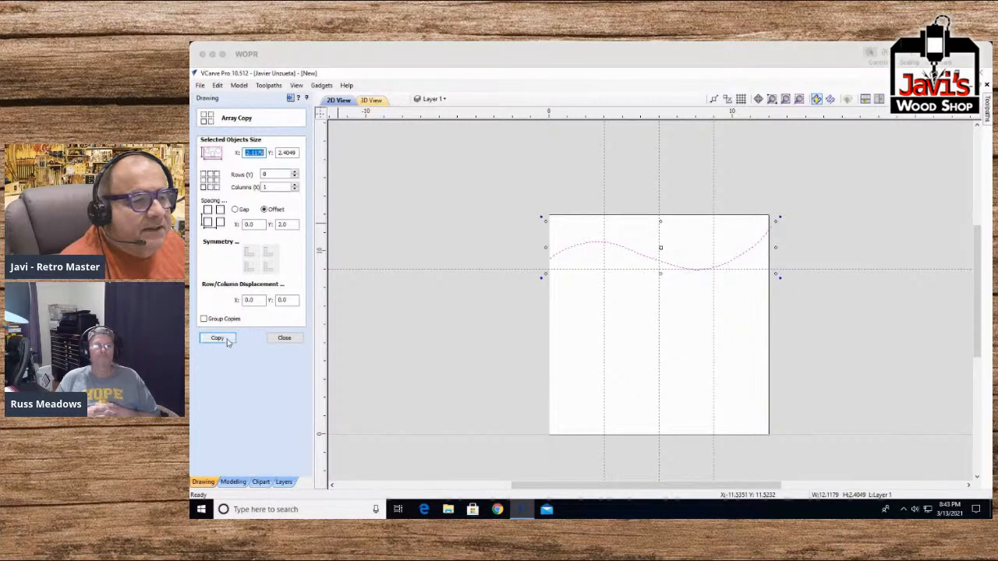
double_click(290, 225)
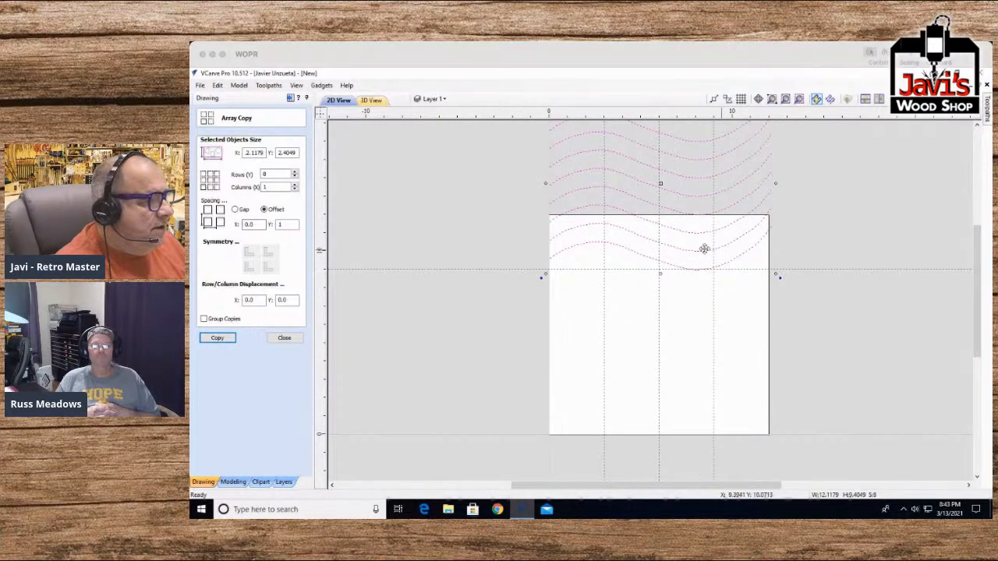
left_click_drag(663, 262, 658, 419)
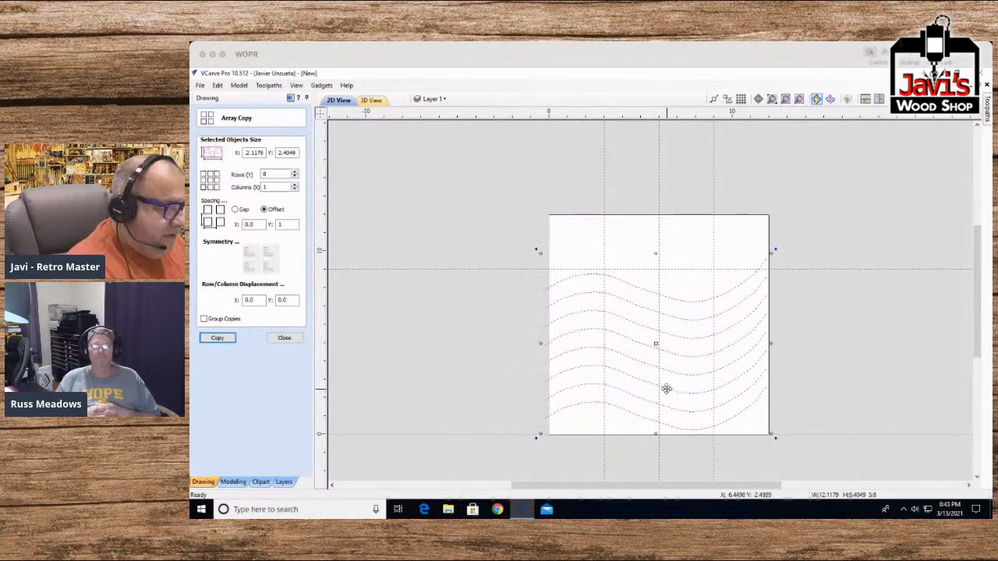
key("ctrl+z")
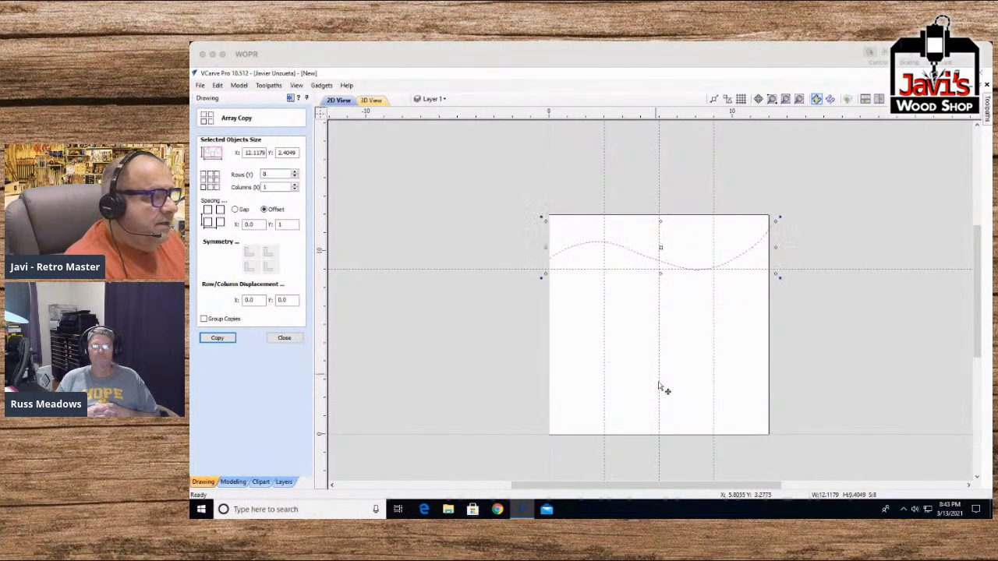
Step: Array-copy the wave into 10 rows and 1 column at a 1-inch Y offset and move the set down over the board
double_click(293, 174)
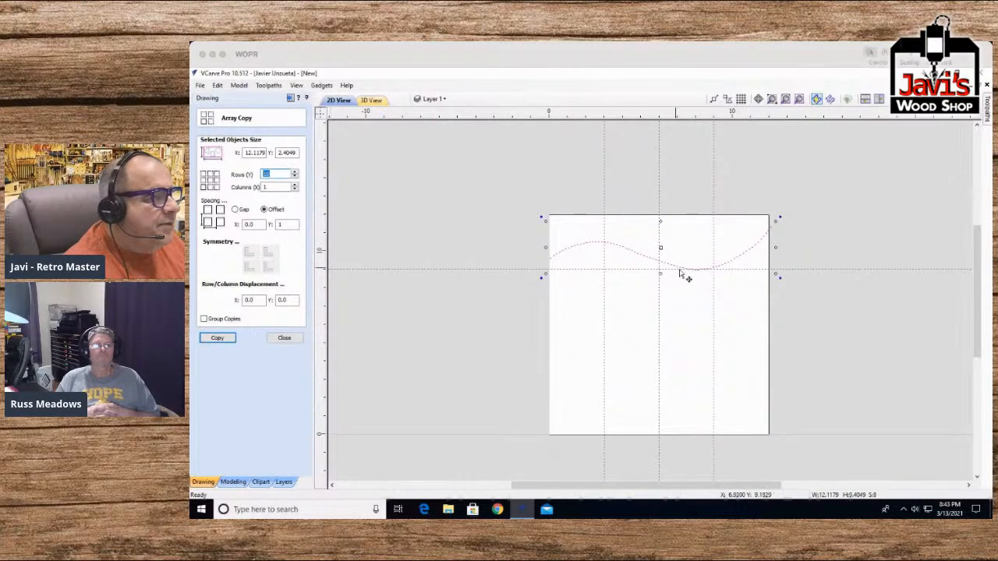
left_click(217, 338)
left_click_drag(695, 271, 698, 427)
left_click(756, 424)
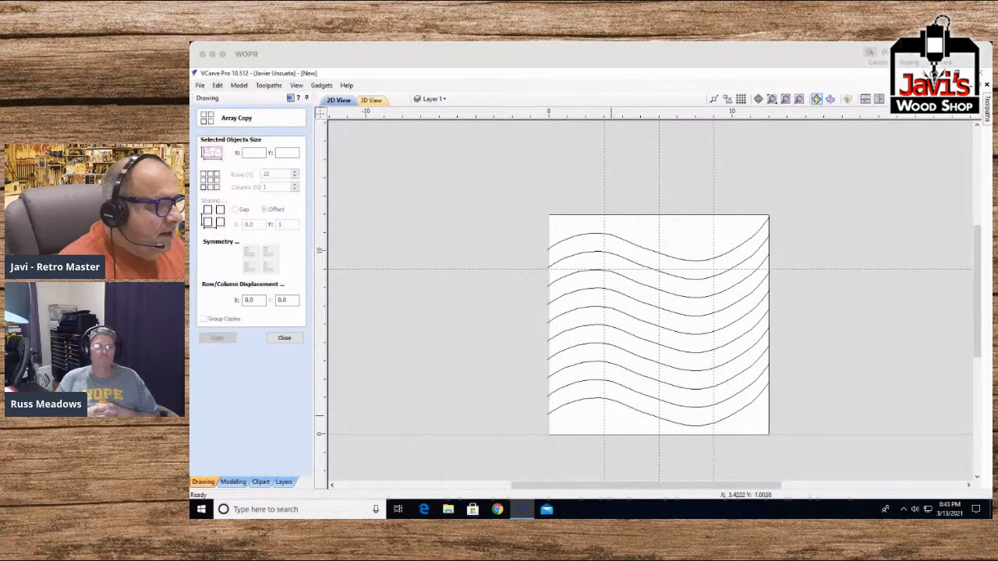
left_click(284, 338)
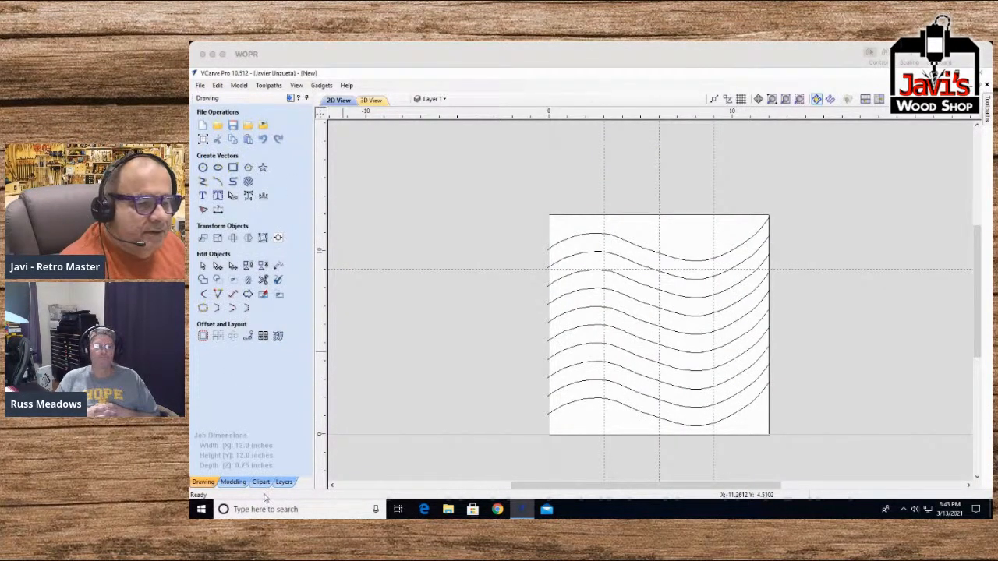
Step: Show Layer 2 with the heart, hide Layer 1 with the waves, and make Layer 2 active
left_click(284, 481)
left_click(199, 140)
left_click(199, 131)
left_click(233, 140)
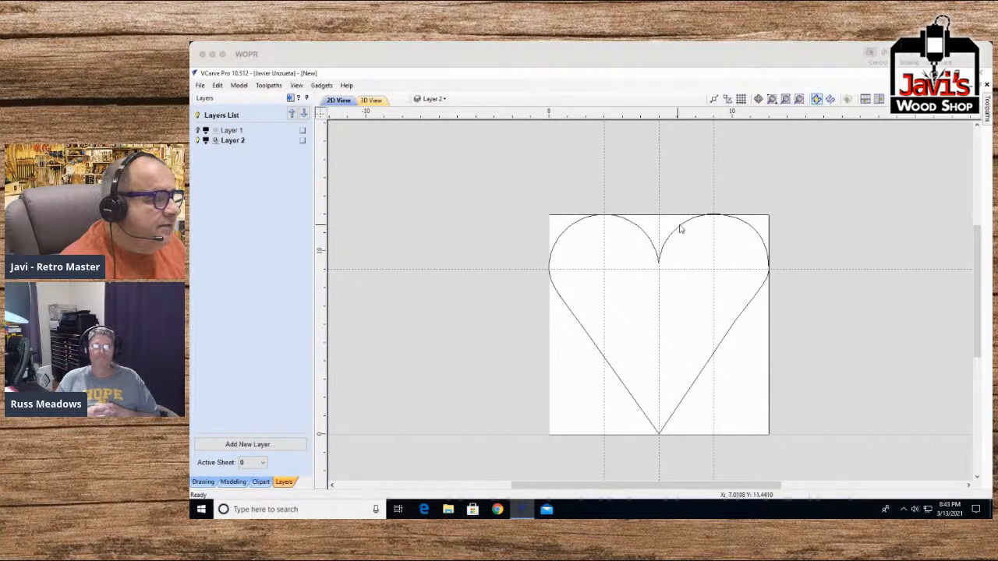
Step: Offset the heart outline inwards by 0.25 inches with sharp offset corners, keeping the original
left_click_drag(671, 224, 697, 223)
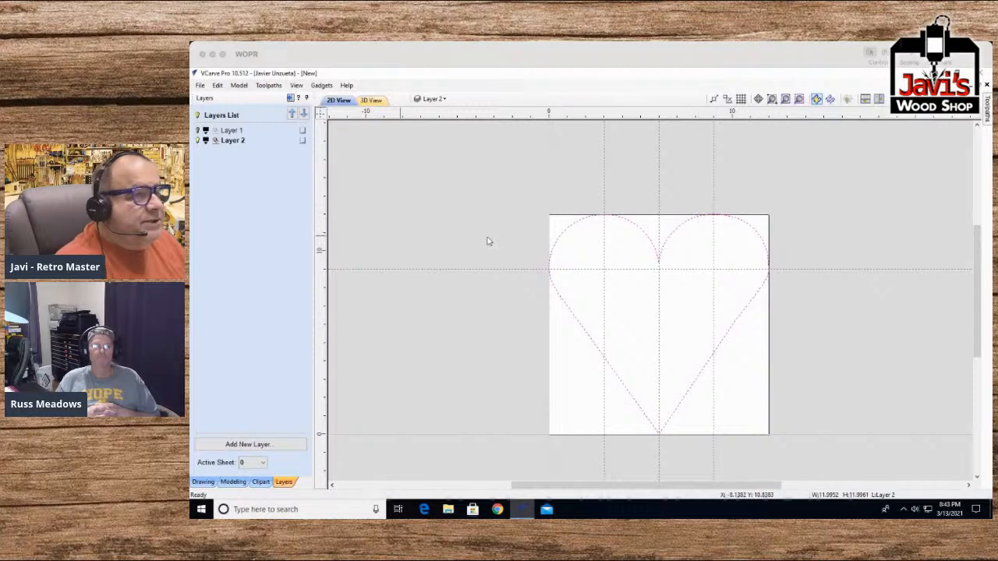
left_click(203, 482)
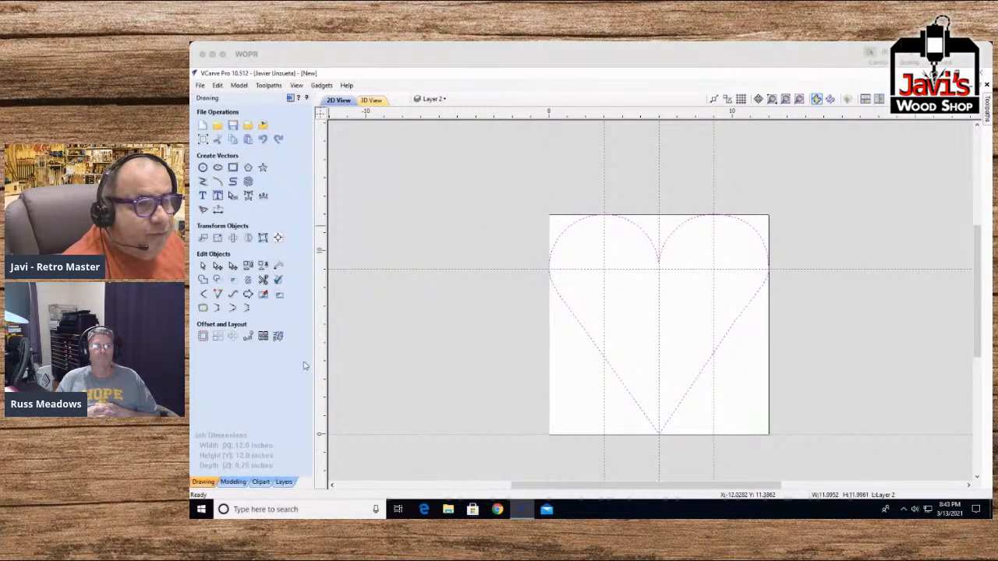
left_click(203, 338)
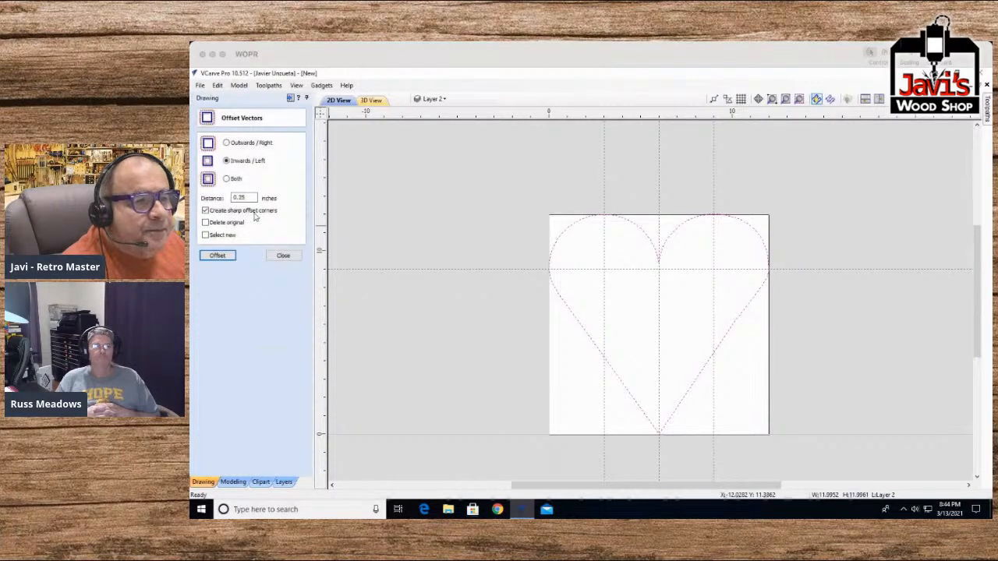
left_click(217, 256)
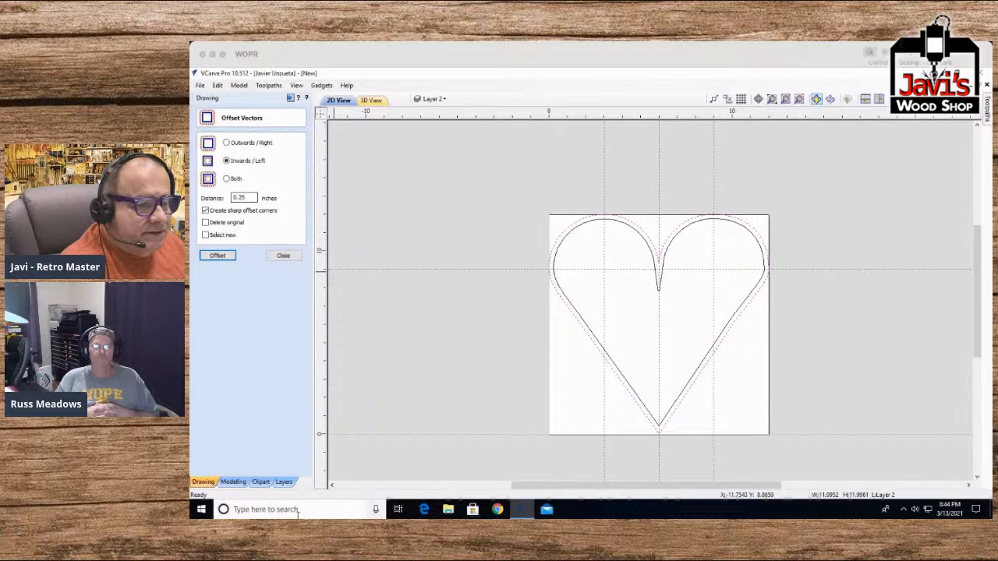
Step: Move both the original and the offset heart outlines to Layer 1
left_click_drag(623, 303, 548, 243)
right_click(560, 241)
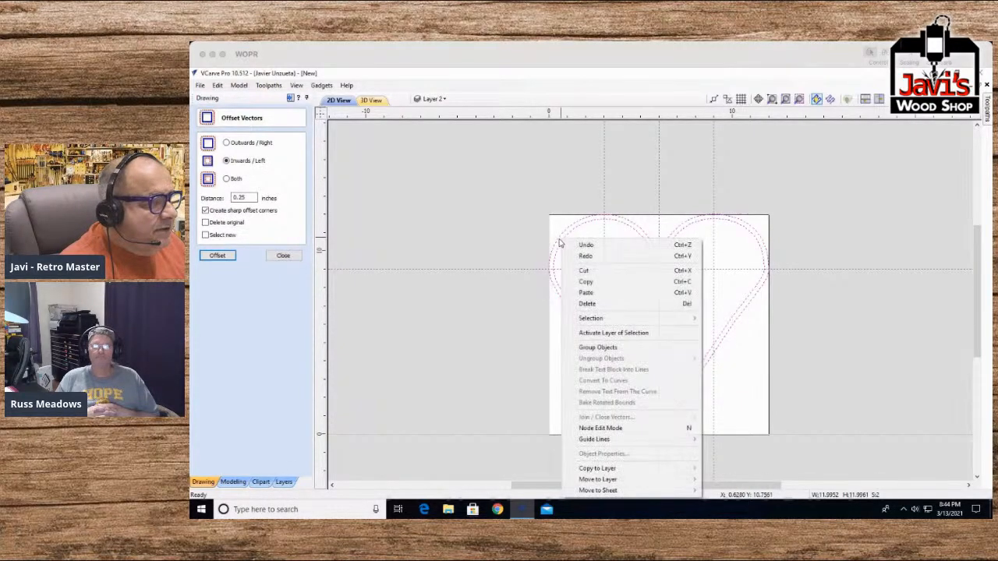
mouse_move(624, 479)
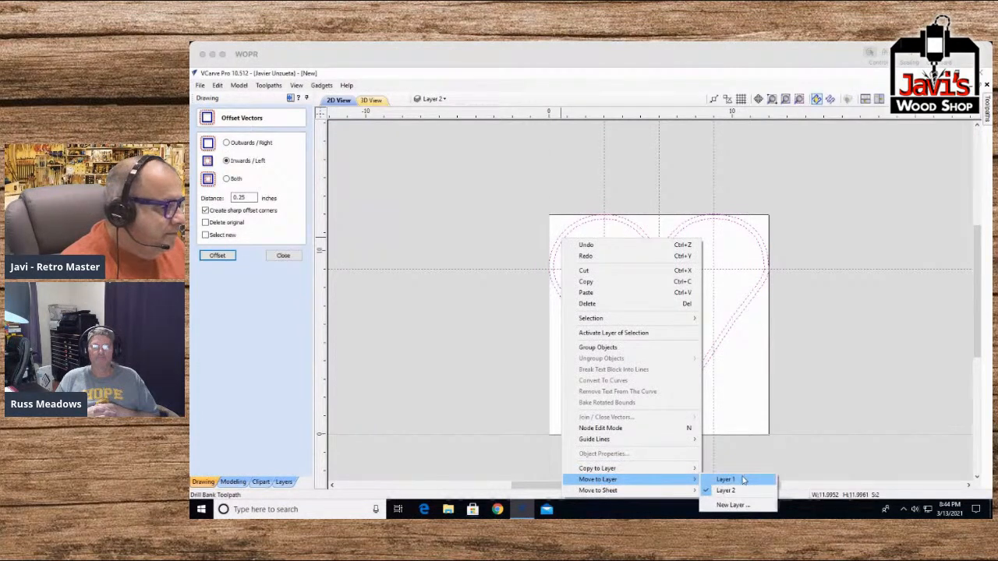
left_click(743, 480)
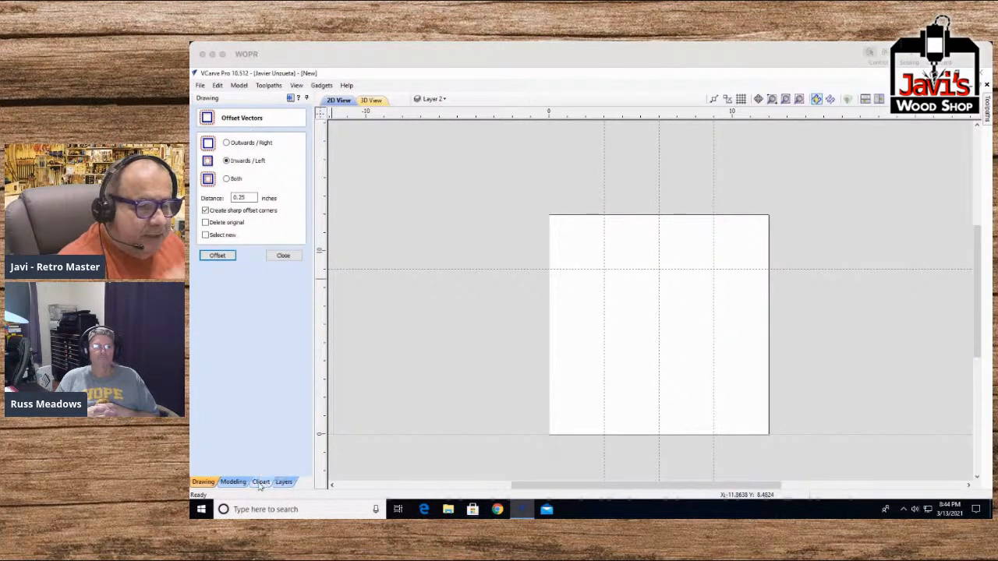
Step: Show Layer 1, make it the active layer and hide Layer 2
left_click(284, 481)
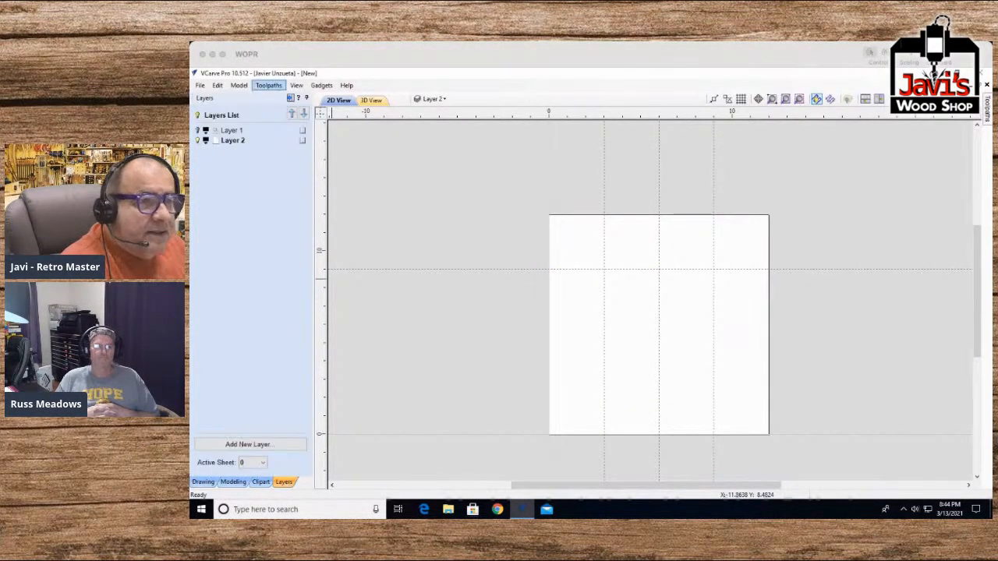
left_click(201, 130)
left_click(232, 131)
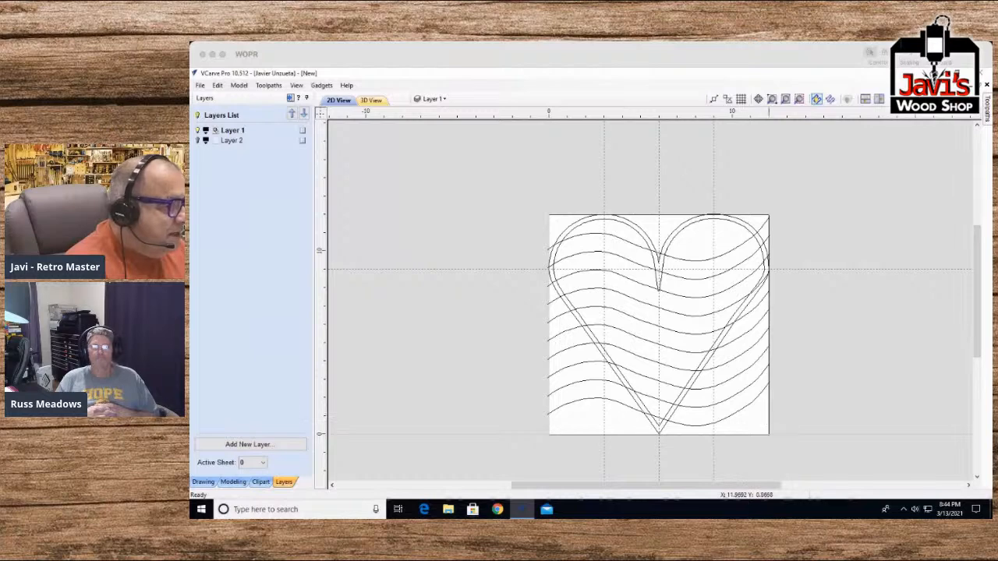
Step: Select all ten wave curves without the two hearts and nudge them slightly upward
left_click_drag(754, 429, 693, 242)
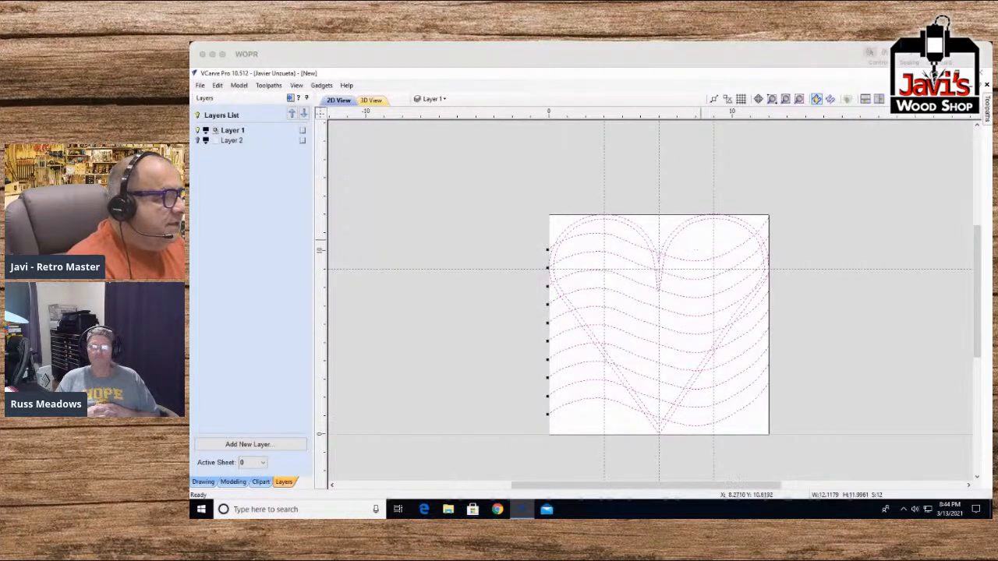
left_click(674, 218, "shift")
key("Up")
key("Up")
key("Up")
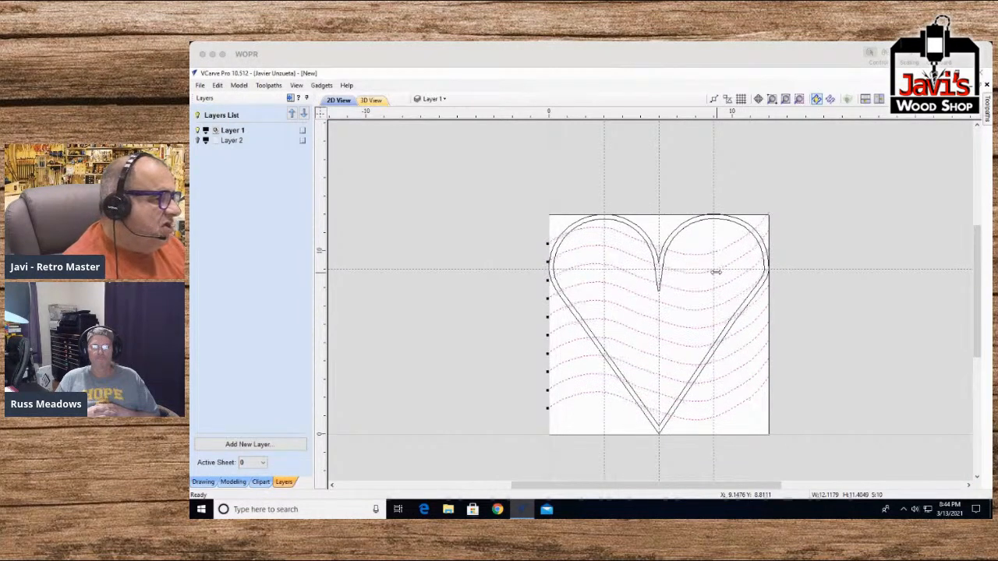
key("Up")
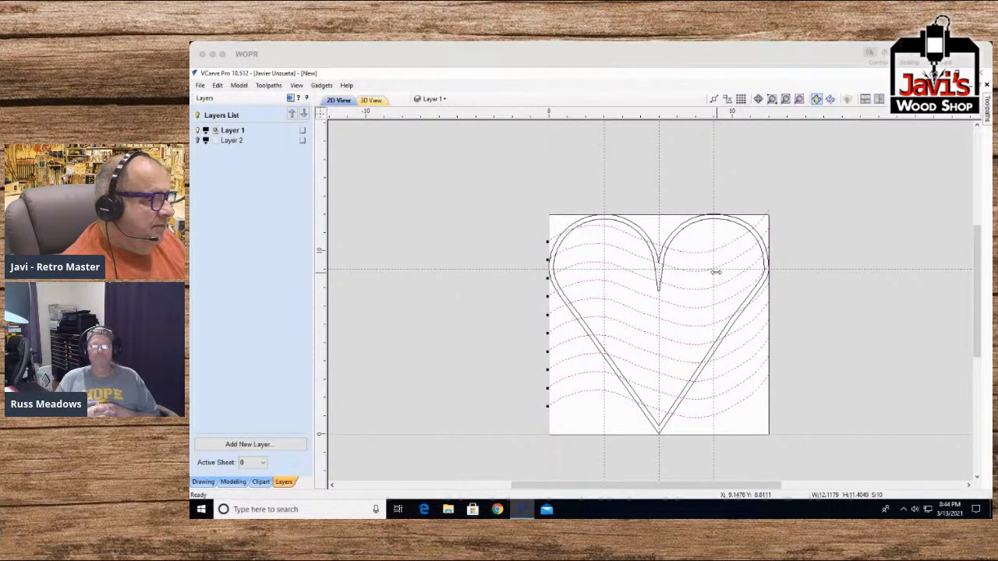
left_click(590, 415)
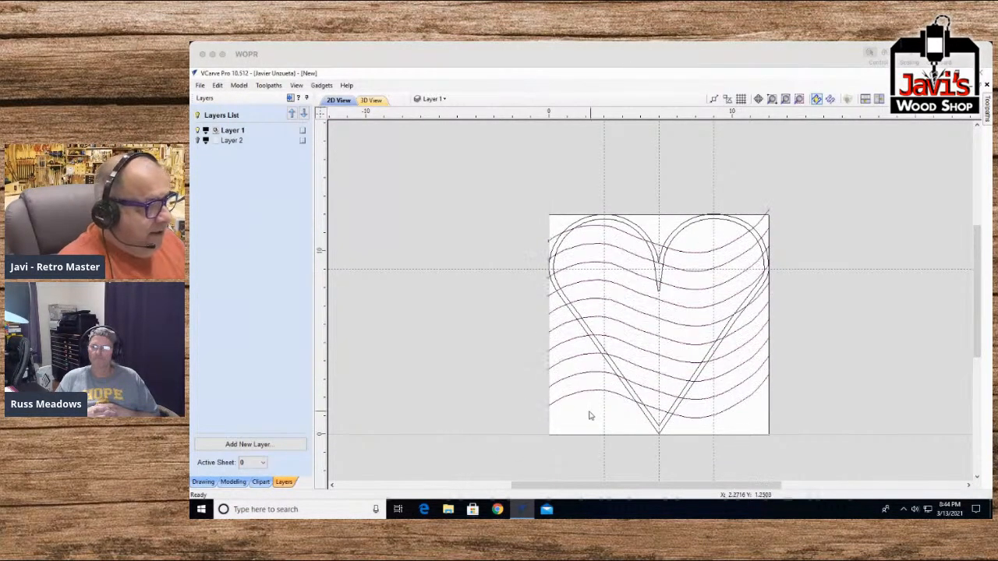
Step: Move the outer heart outline to the hidden Layer 2 and return to the drawing tools
left_click(647, 424)
right_click(647, 423)
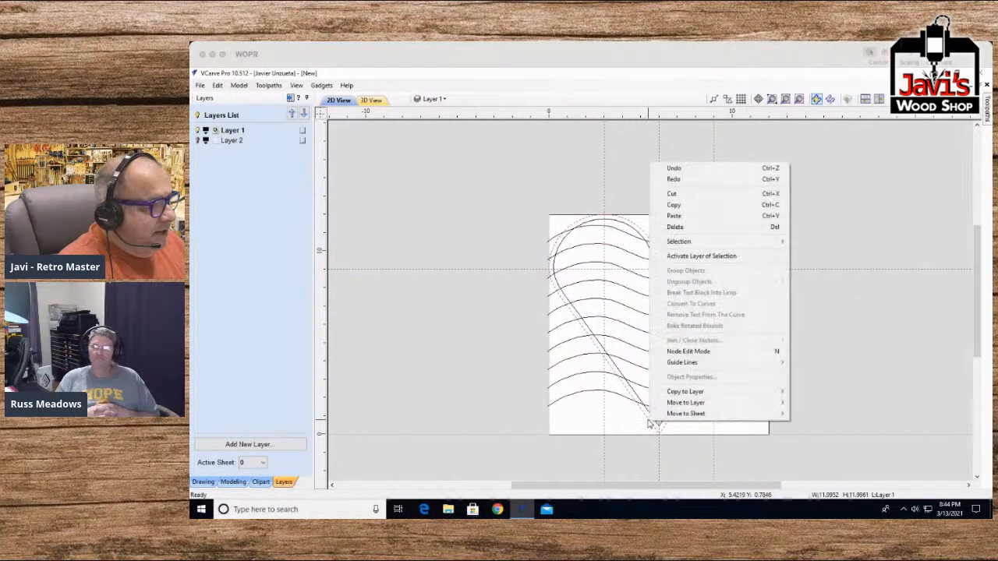
mouse_move(692, 405)
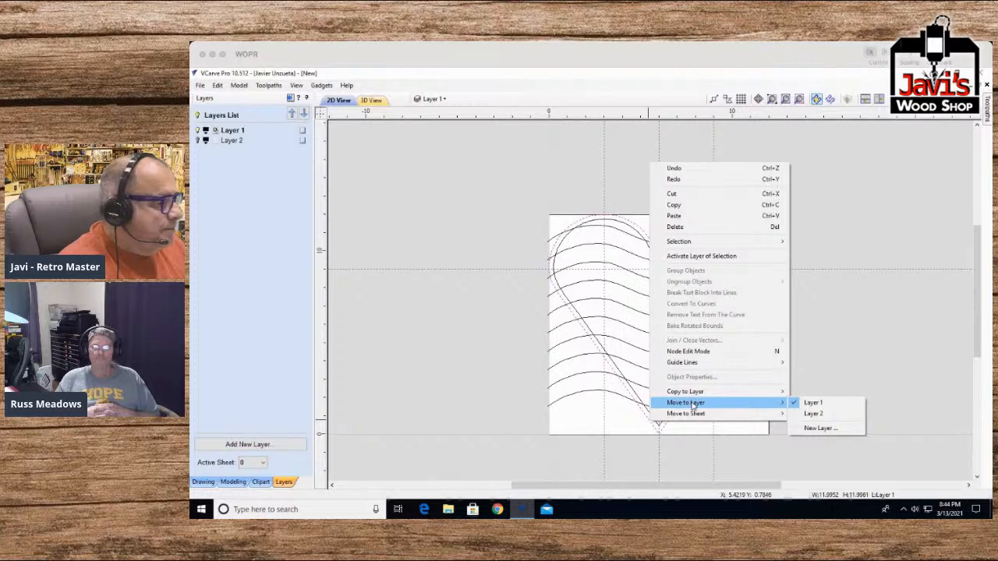
left_click(840, 414)
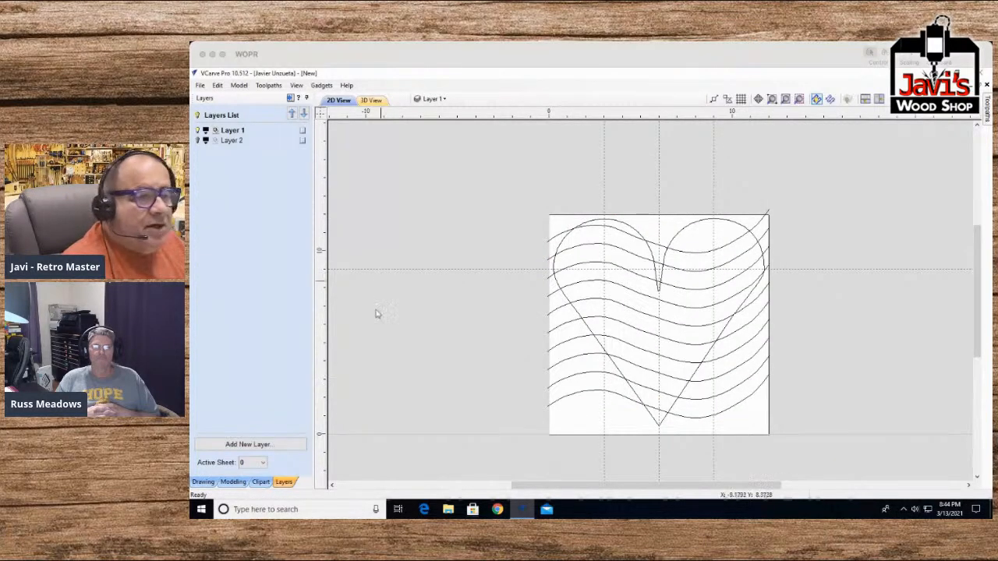
left_click(202, 482)
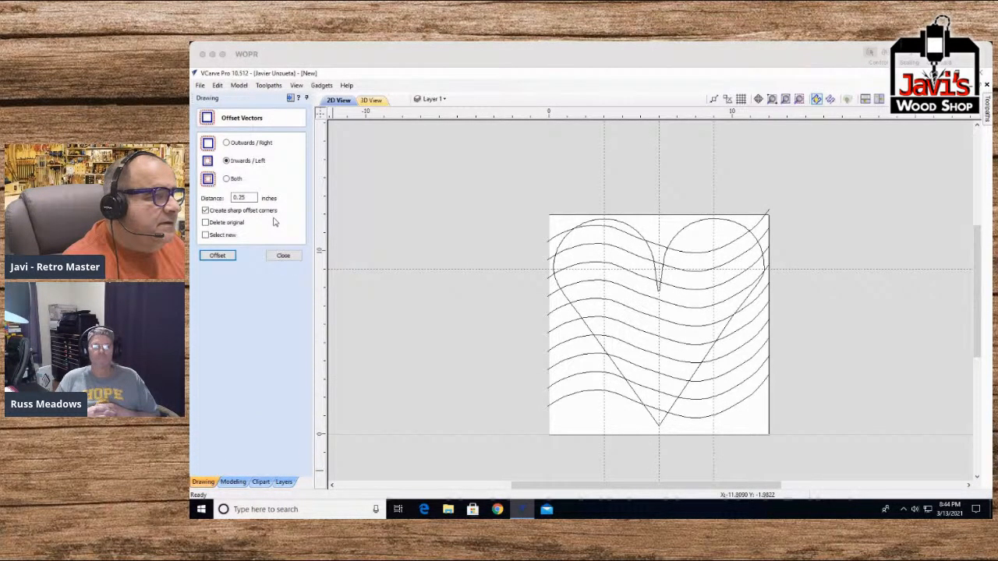
Step: Trim away all wave curve ends that extend outside the inner heart outline on both sides
left_click(274, 256)
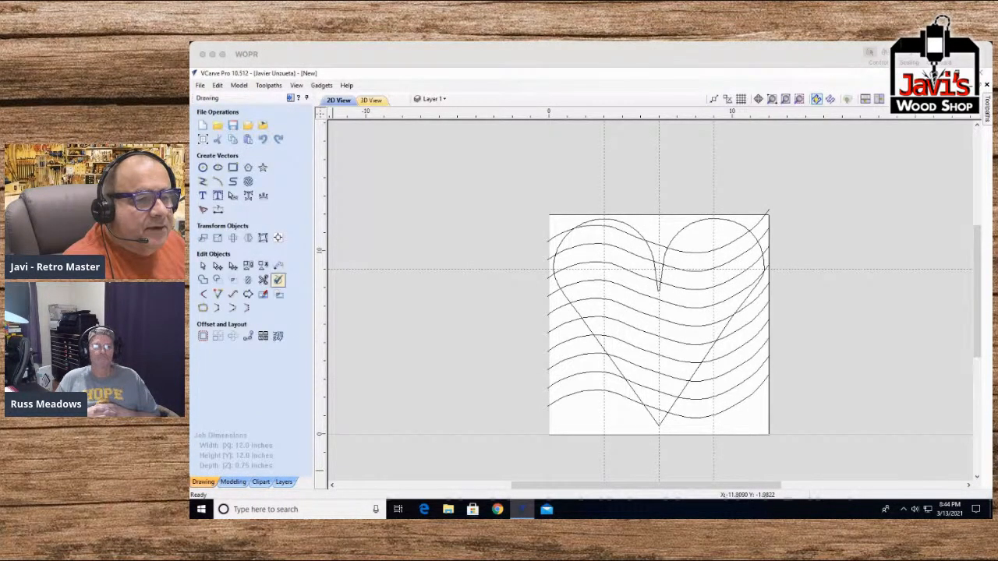
left_click(263, 281)
left_click(573, 386)
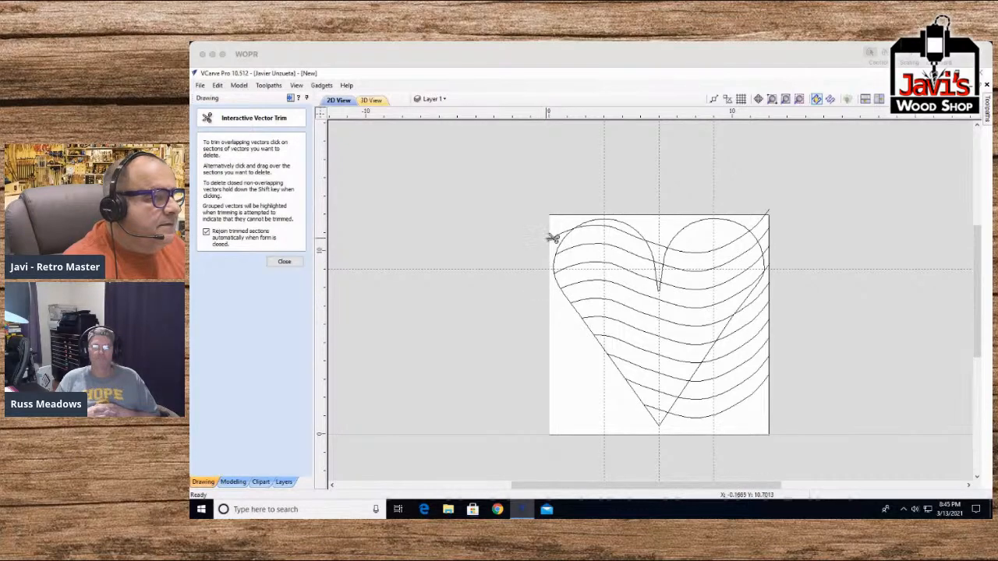
left_click(766, 214)
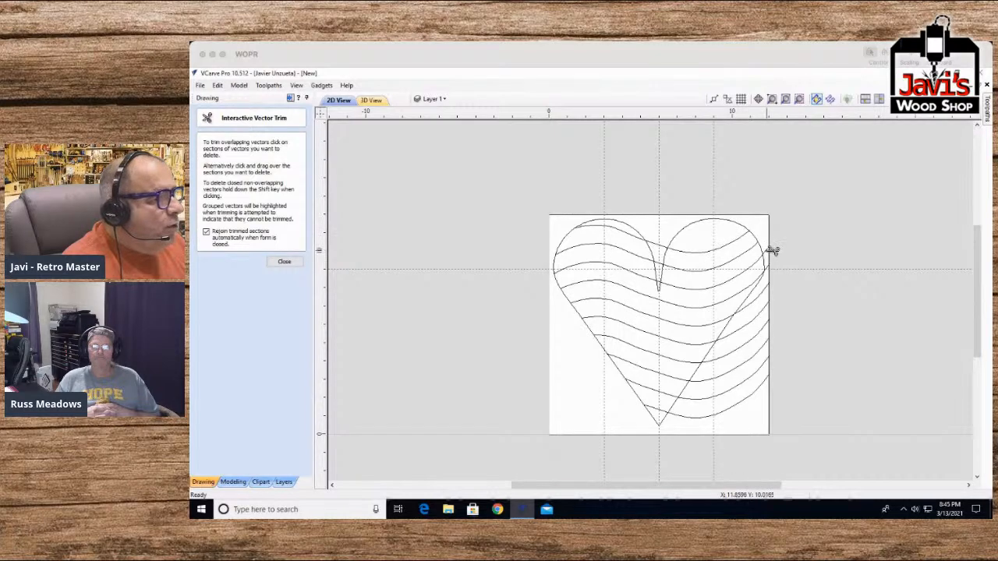
left_click(764, 316)
left_click(756, 340)
left_click(755, 363)
left_click(753, 395)
left_click(749, 402)
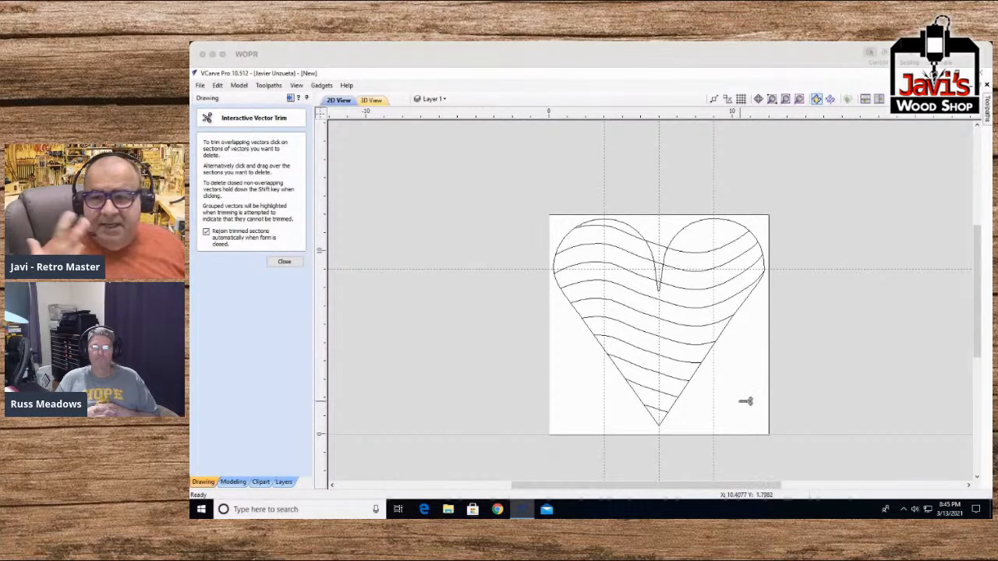
left_click(284, 262)
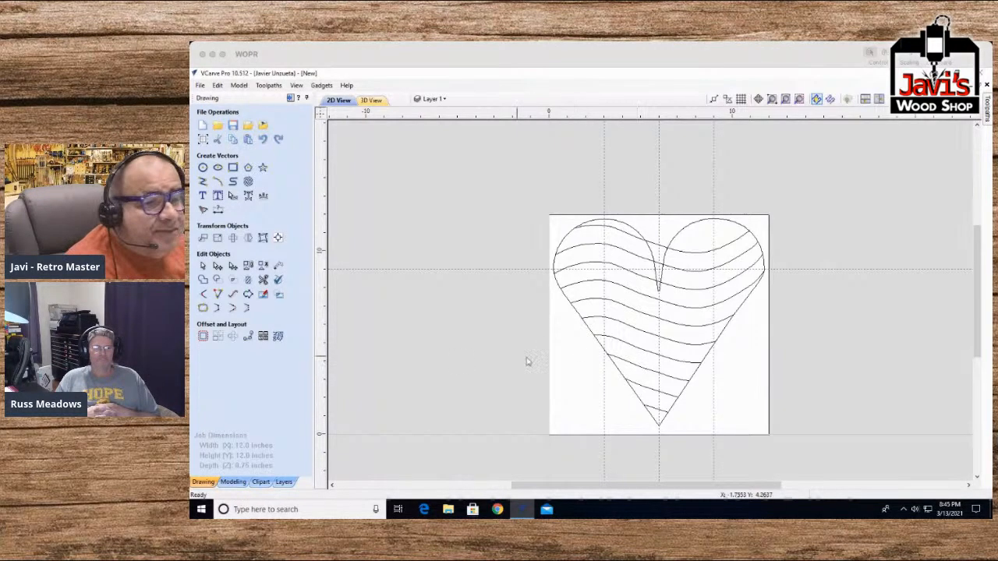
Step: Trim the wave curve section that crosses the notch between the heart's two lobes
left_click(264, 281)
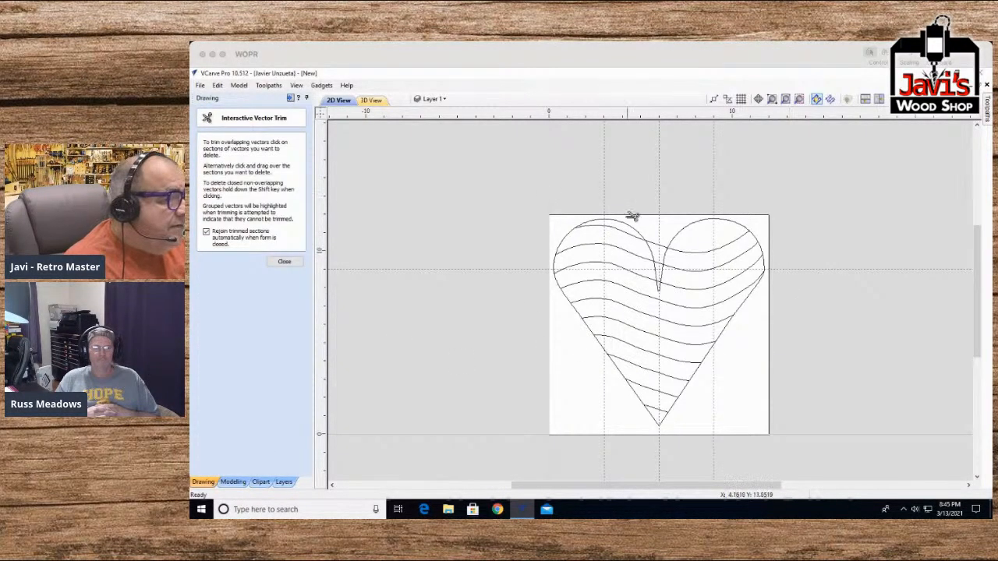
scroll(666, 254, "up", 4)
scroll(666, 255, "up", 1)
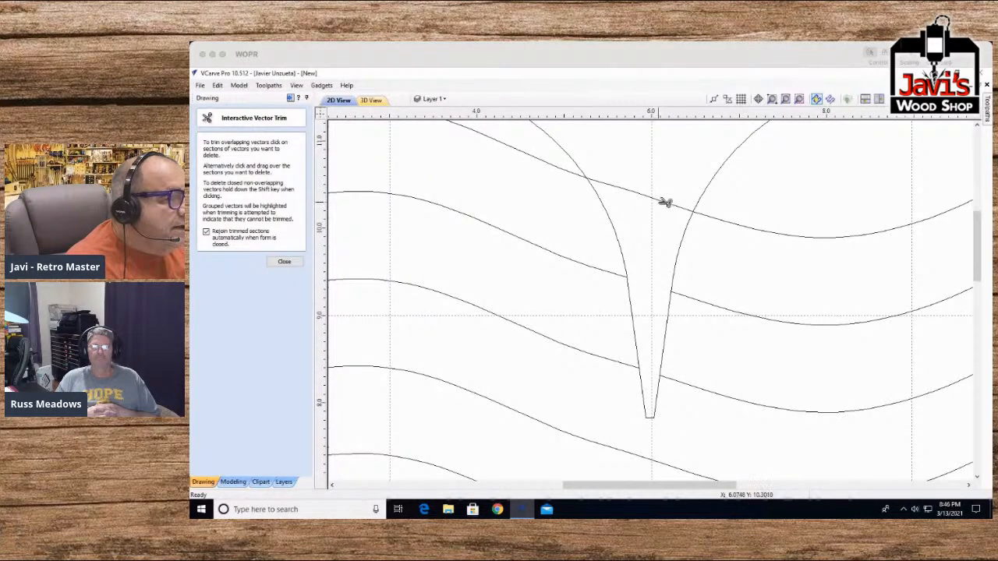
scroll(537, 333, "down", 2)
scroll(537, 333, "down", 3)
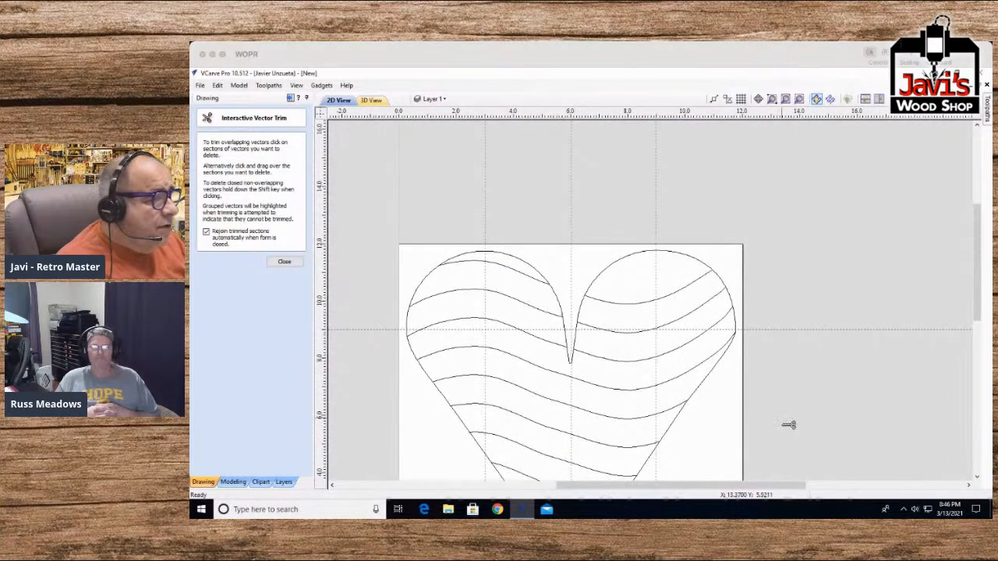
left_click(975, 477)
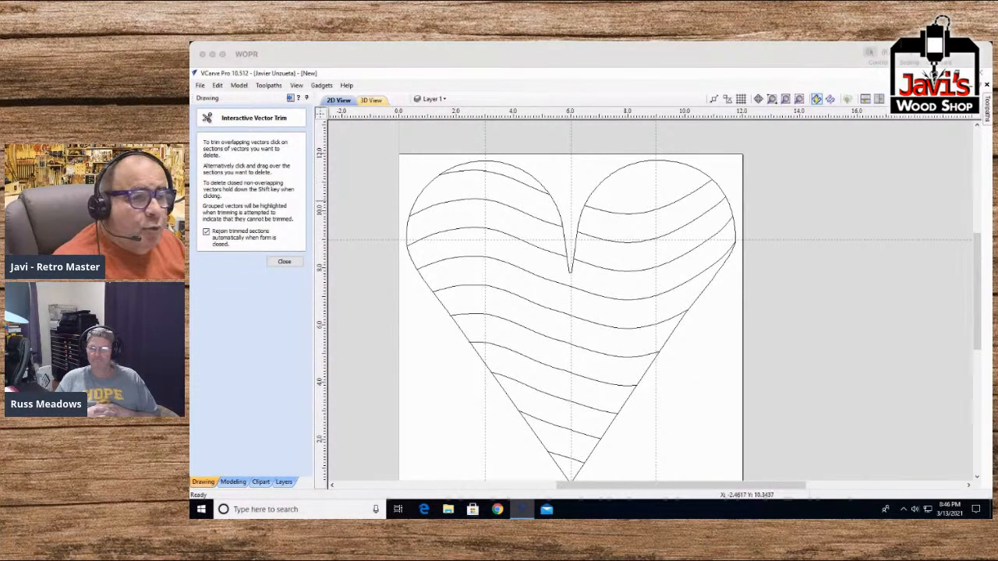
key("Escape")
Step: Copy the inner heart outline to Layer 2, keeping the original on Layer 1
left_click(499, 166)
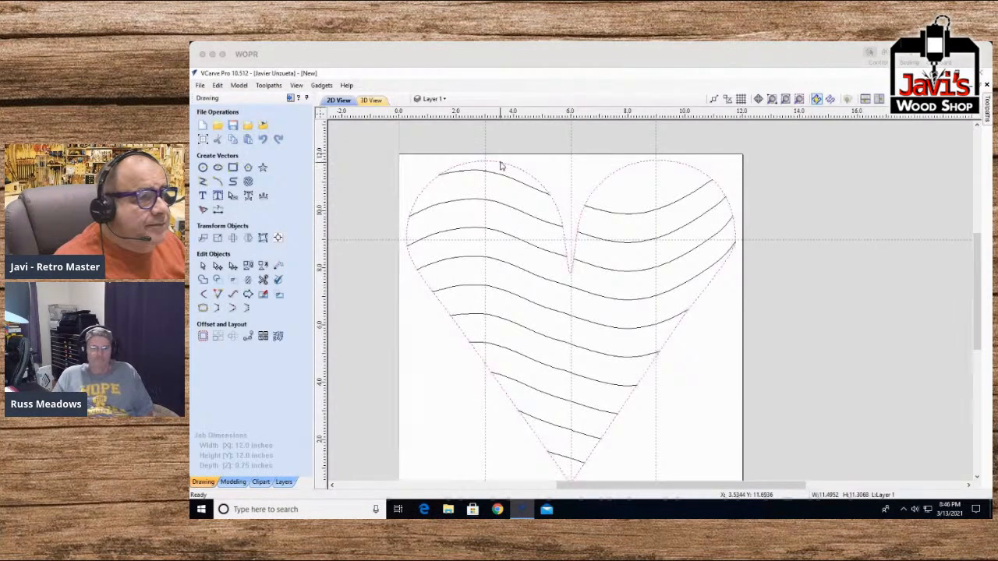
right_click(500, 166)
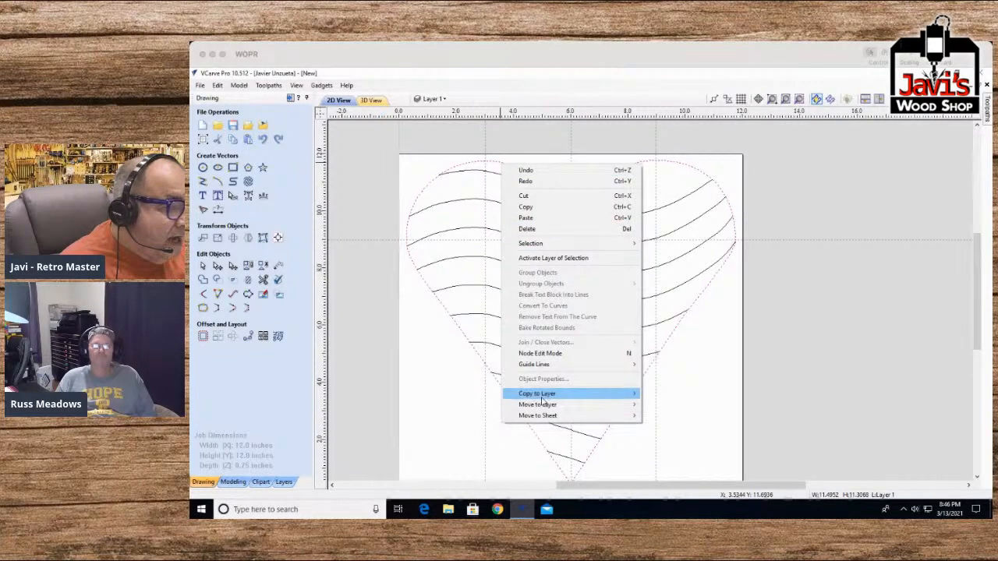
mouse_move(592, 393)
left_click(679, 404)
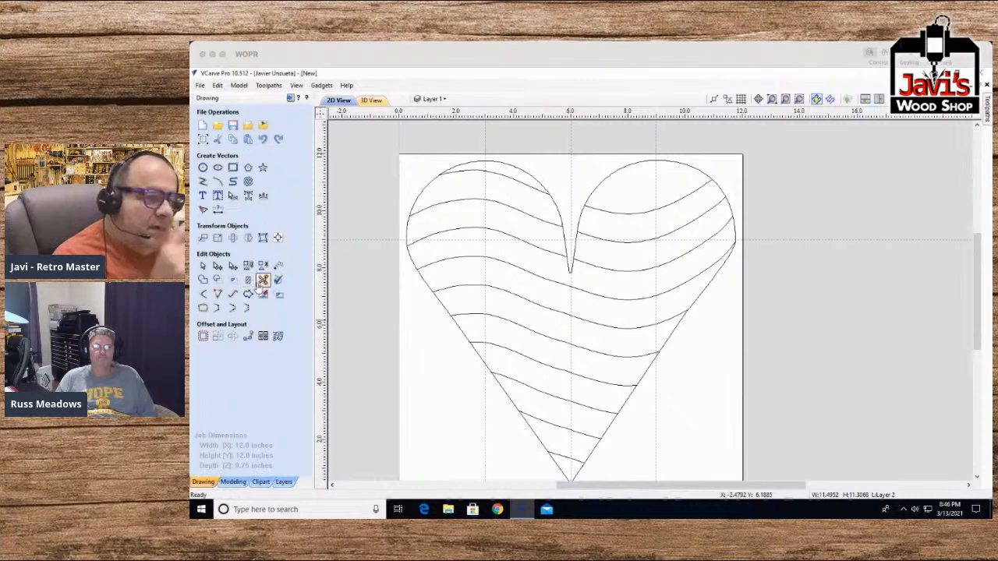
Step: Trim alternating sections of the Layer 1 heart outline between the waves, leaving separate closed wavy bands
left_click(263, 279)
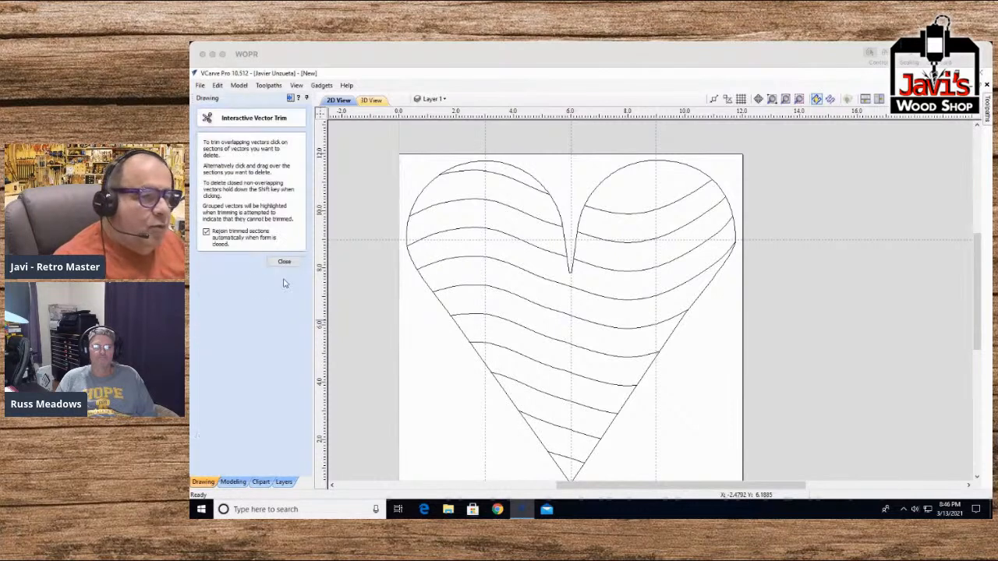
left_click(423, 194)
left_click(562, 209)
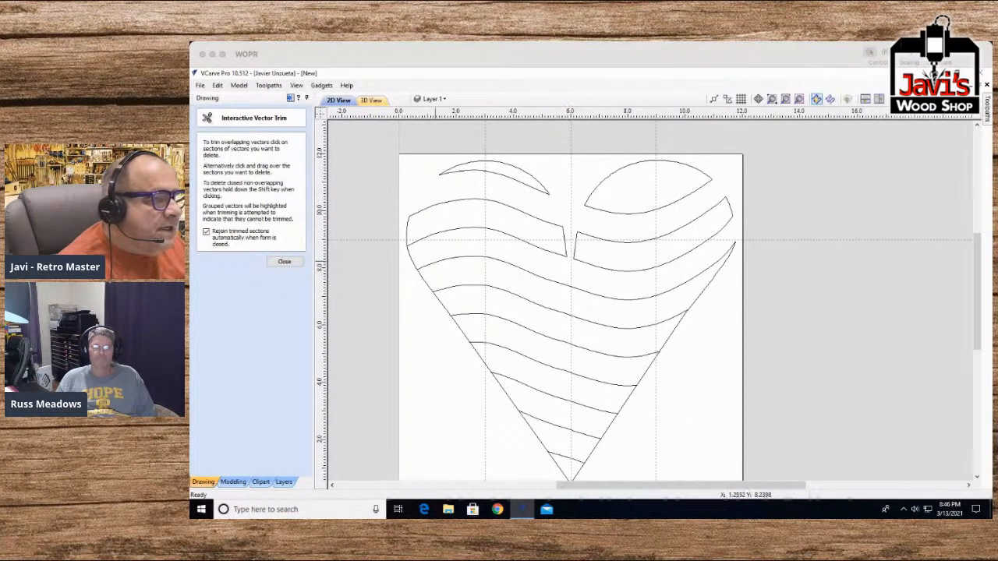
left_click(410, 257)
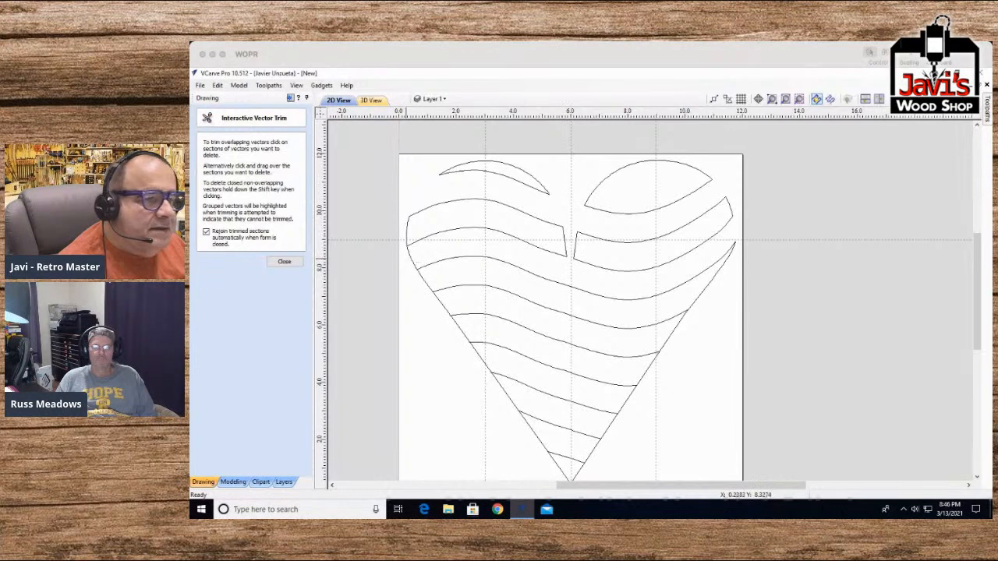
left_click(448, 306)
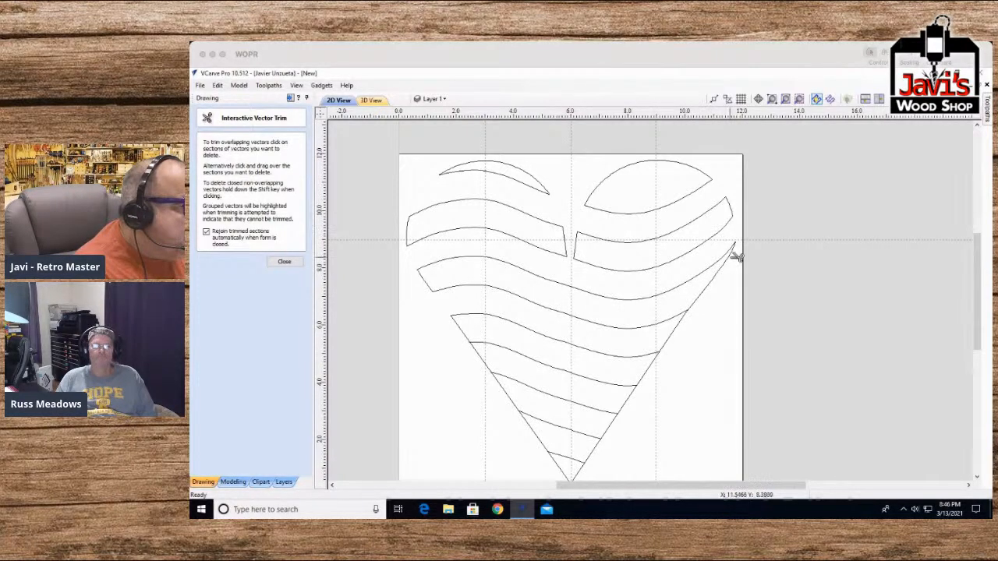
left_click(672, 327)
left_click(627, 399)
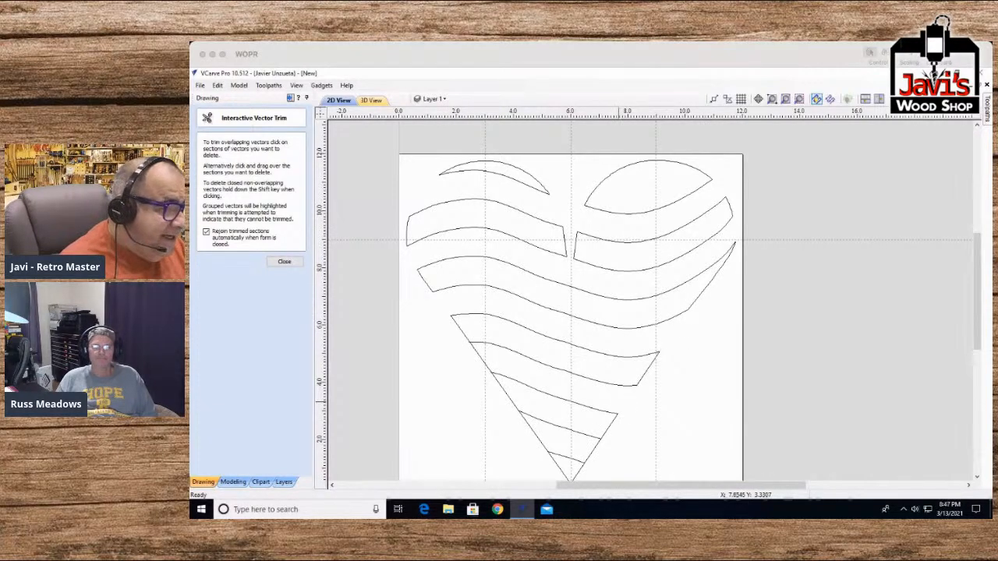
left_click(481, 358)
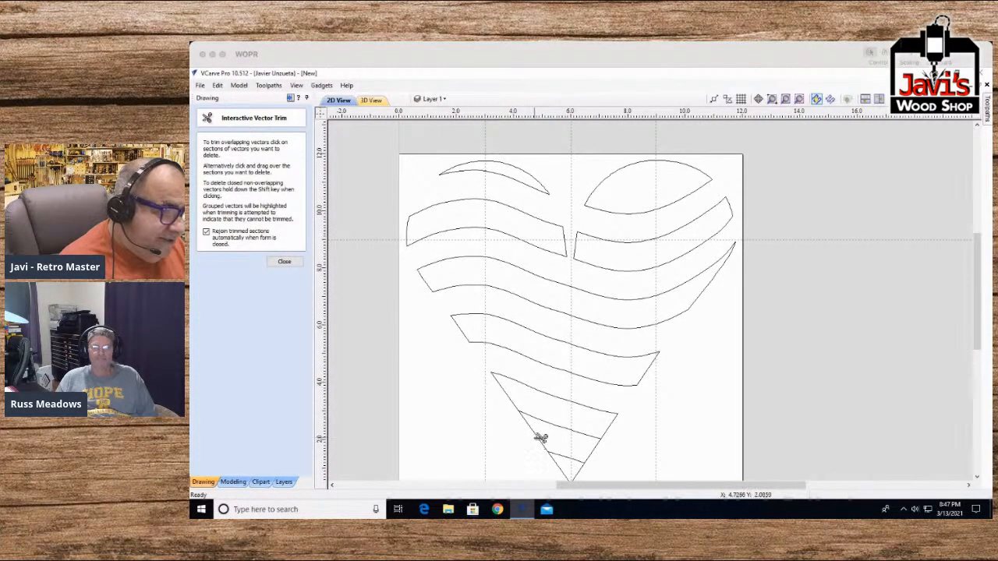
left_click(592, 449)
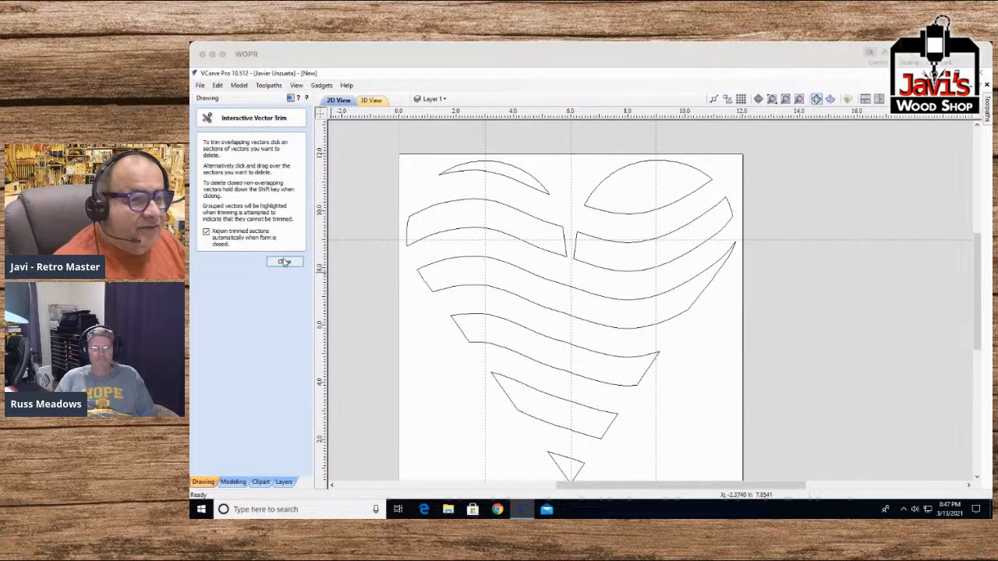
key("Escape")
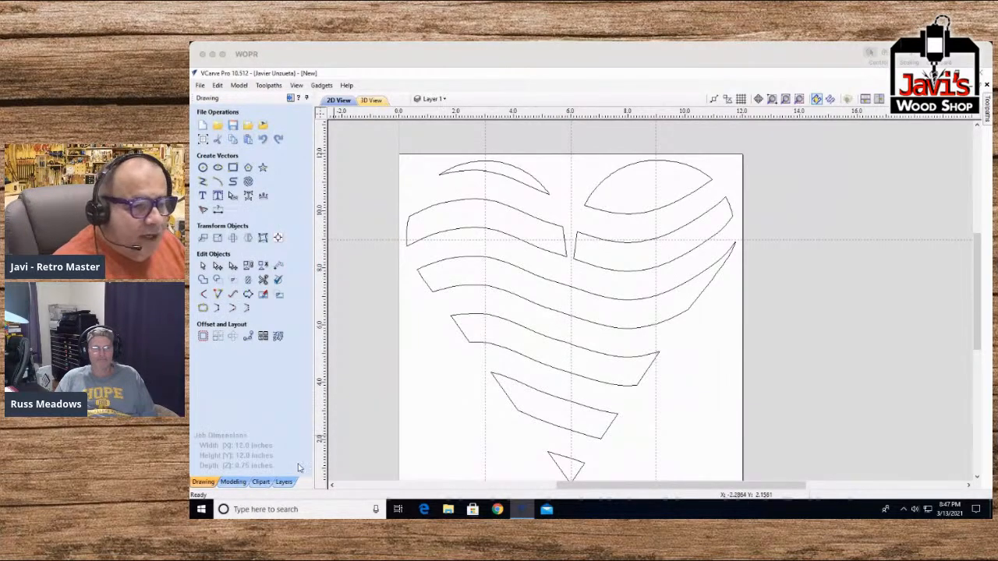
Step: Show Layer 2 together with Layer 1 and select the inner and outer heart outlines
left_click(284, 481)
left_click(198, 141)
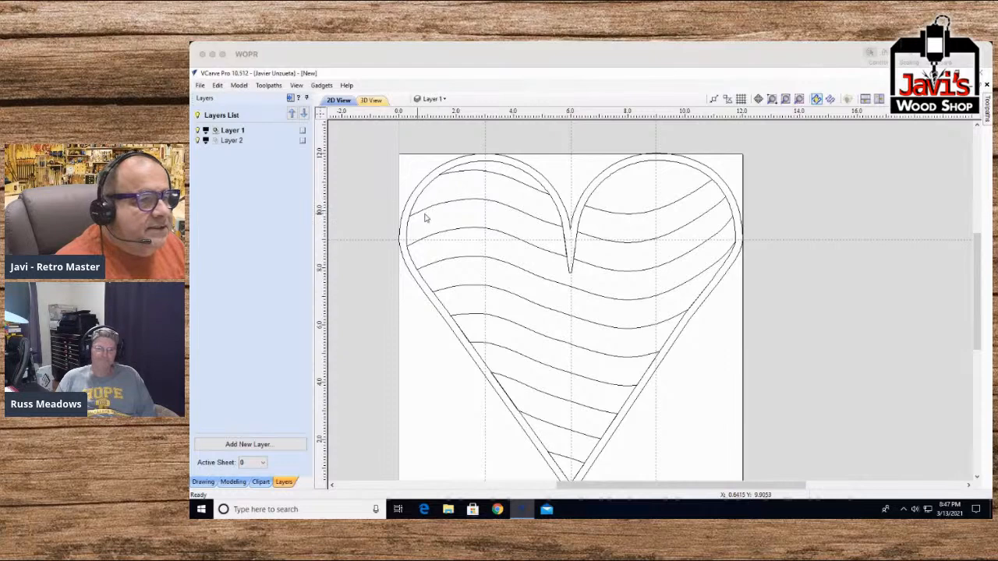
left_click(396, 193)
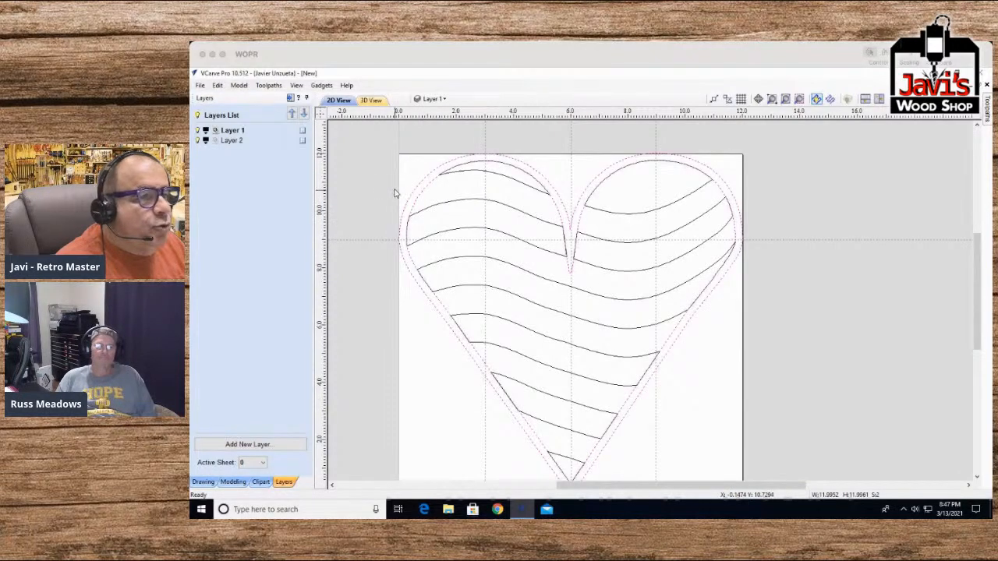
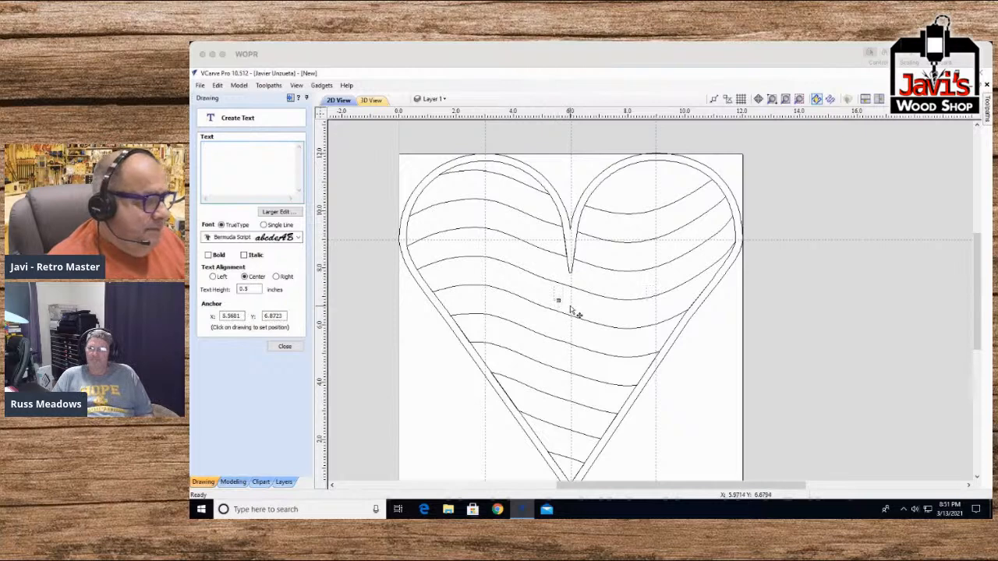
Step: Add the text KITCHEN in the middle of the heart and set its font to Times New Roman
type("ITCHEN")
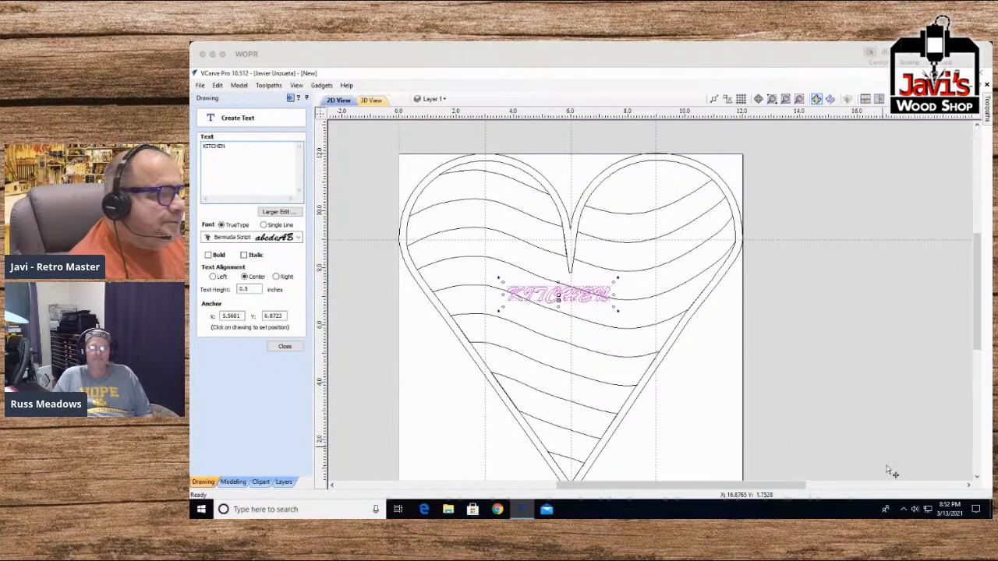
left_click(260, 237)
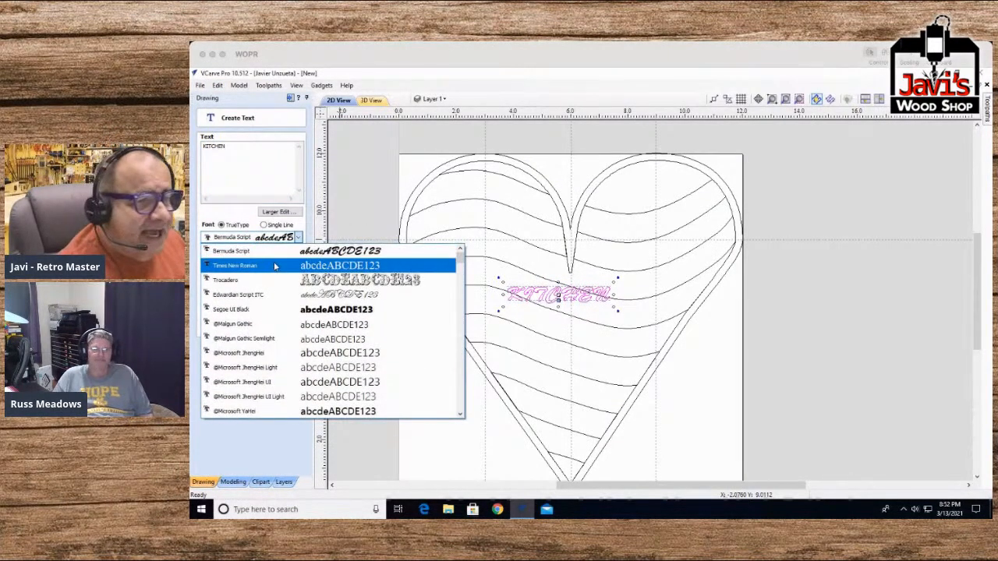
left_click(273, 266)
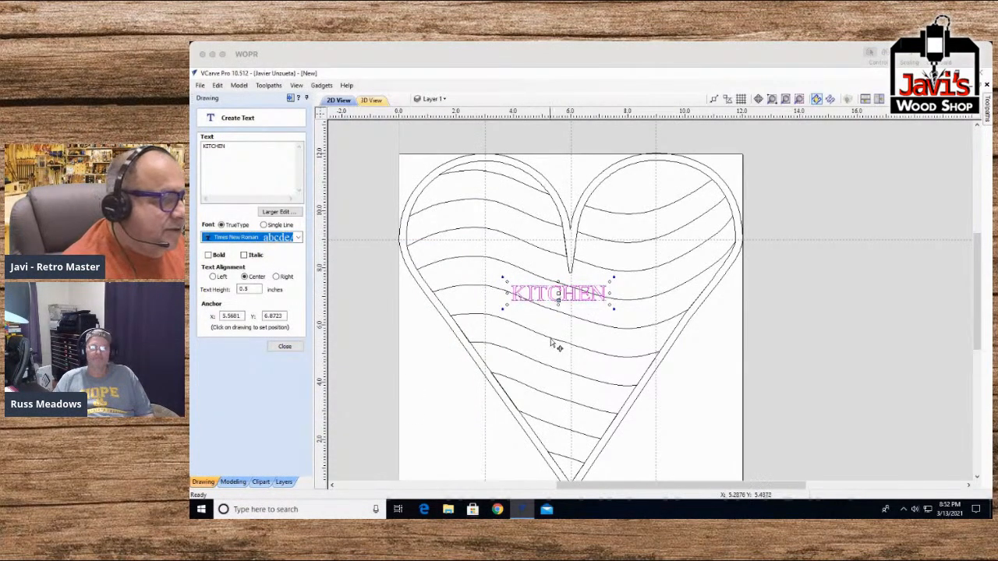
Step: Add THE HEART OF and THE HOME as two separate text lines stacked below KITCHEN
left_click(556, 333)
type("THE HEART")
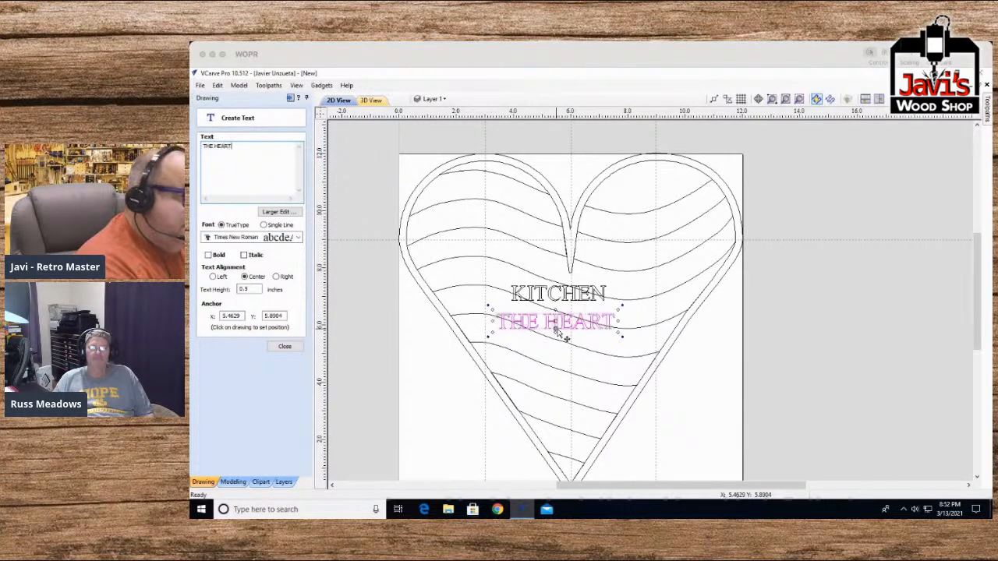
type(" O")
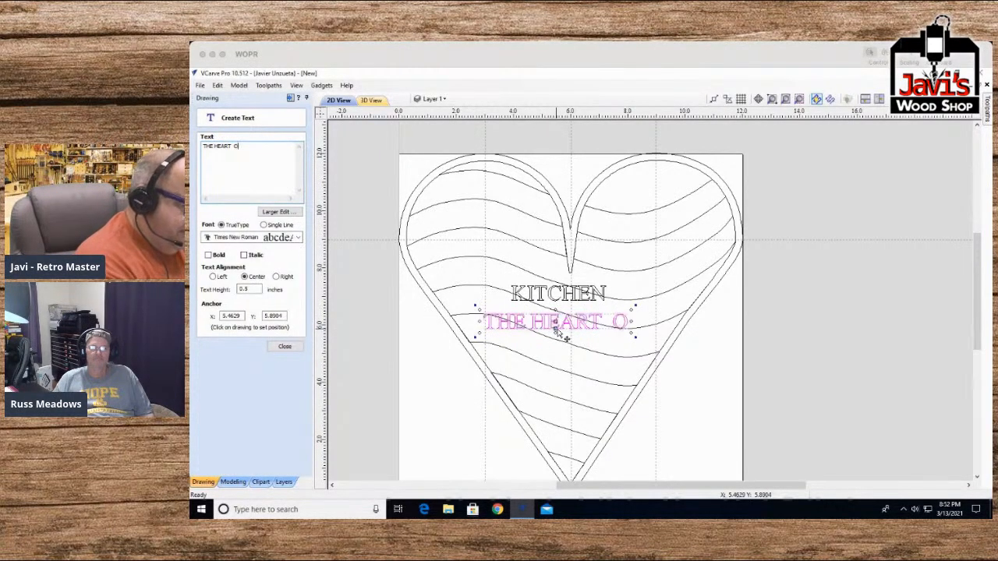
type("F")
left_click(553, 359)
type("H")
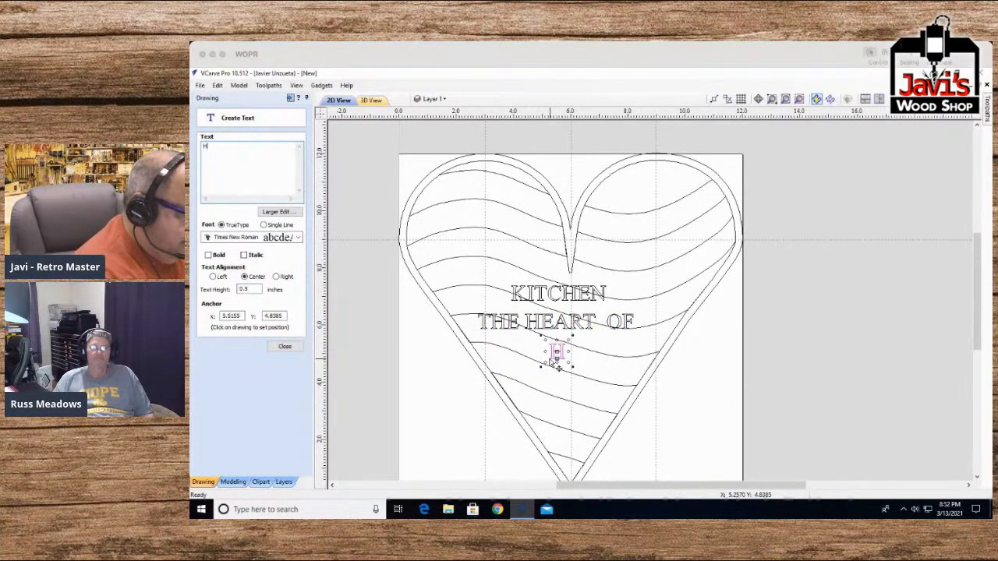
type("THE HOME")
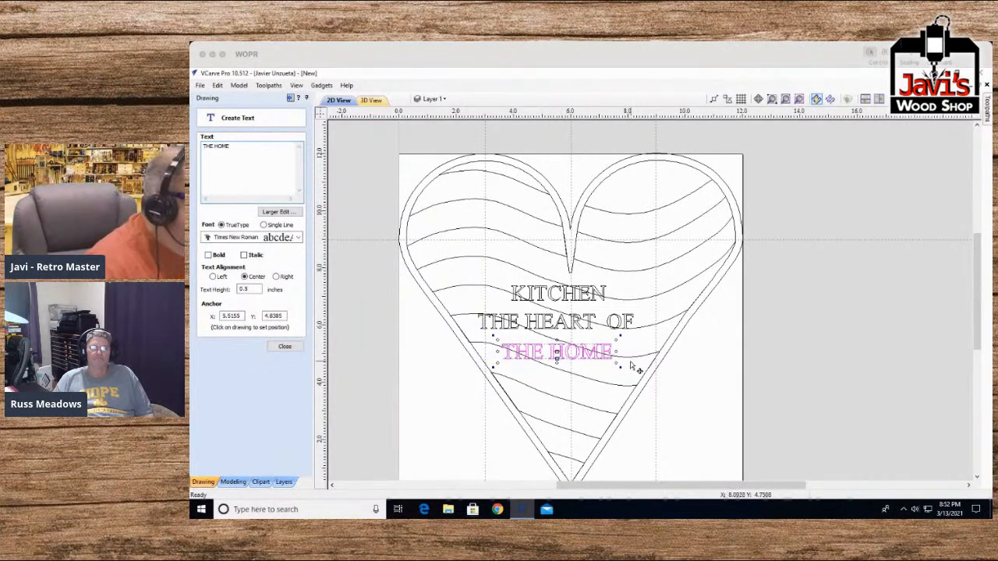
Step: Enlarge KITCHEN to about 1 inch text height, centre it in the heart, and move THE HEART OF up beneath it
left_click(573, 321)
left_click(585, 293)
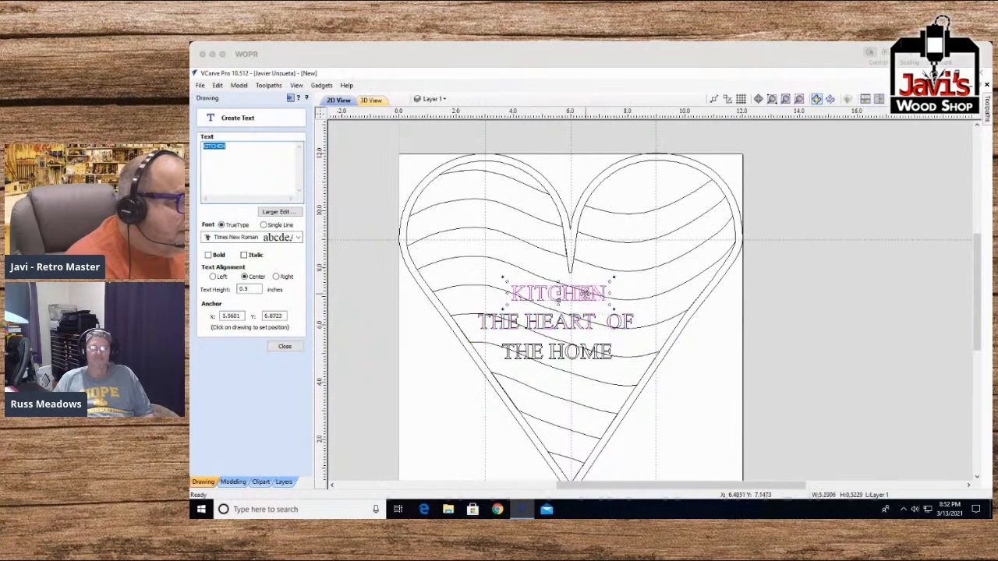
left_click_drag(609, 303, 707, 323)
left_click_drag(583, 300, 550, 285)
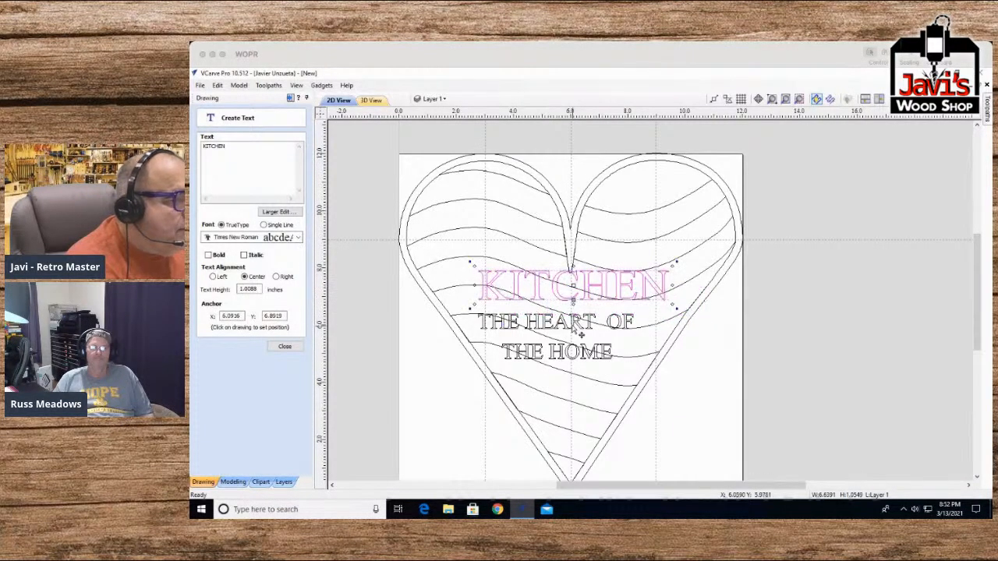
left_click(559, 325)
left_click_drag(554, 321, 558, 312)
Step: Enlarge the THE HOME text line below THE HEART OF and undo its last move
left_click(558, 352)
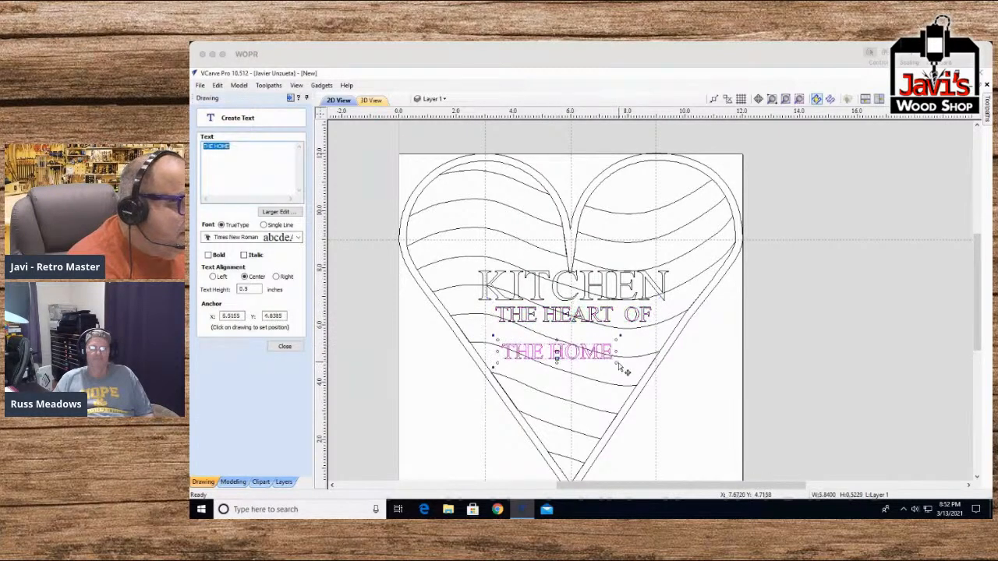
left_click_drag(615, 363, 565, 349)
left_click(551, 330)
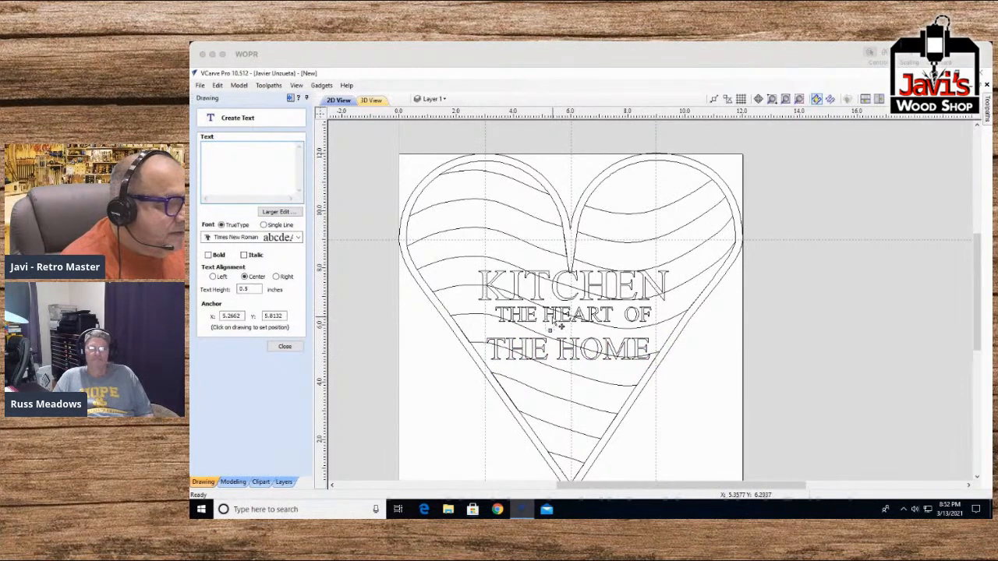
key("ctrl+z")
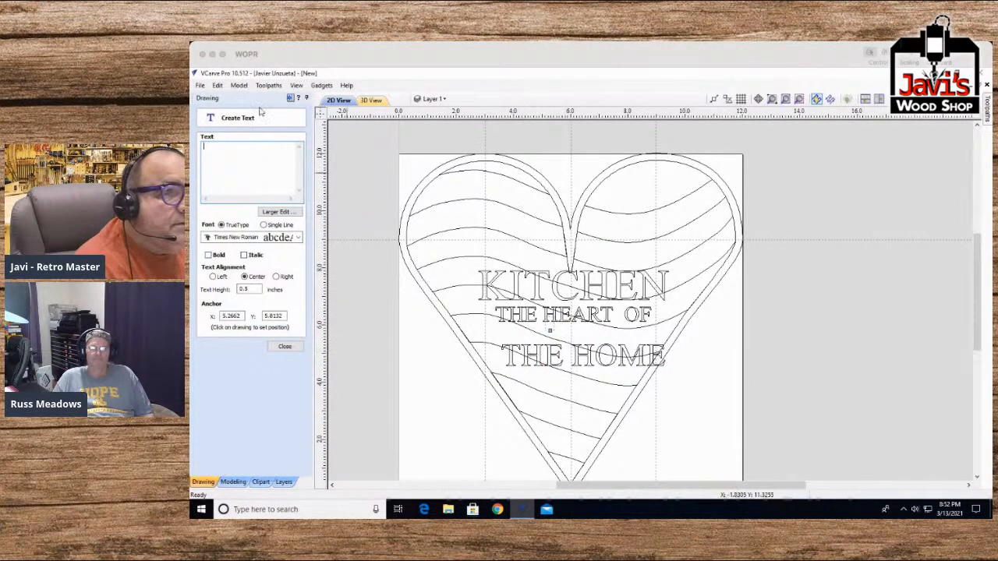
Step: Redo the move of the THE HOME text line and shift THE HEART OF slightly down to sit just above it
left_click(218, 85)
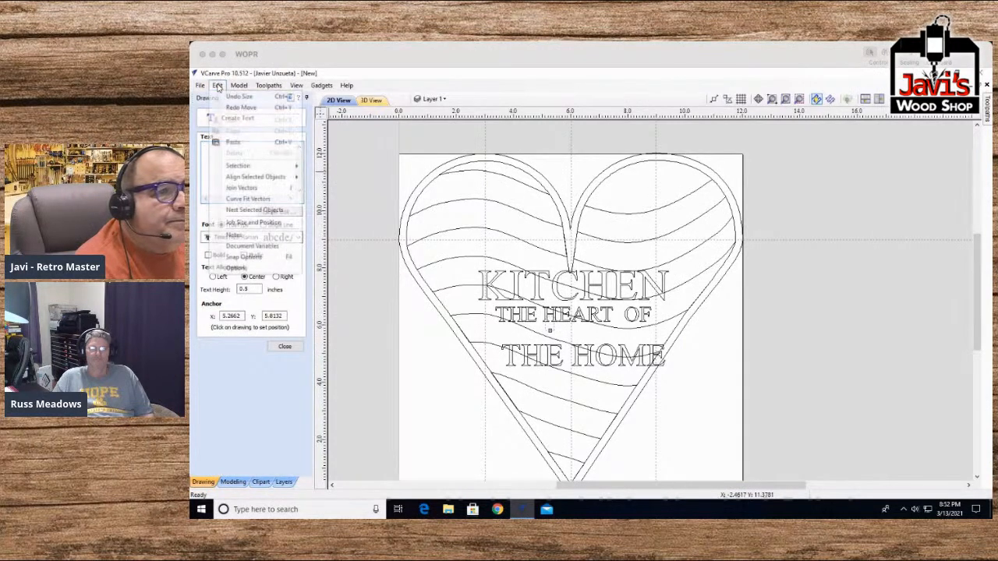
left_click(234, 104)
left_click(535, 327)
left_click_drag(527, 315, 525, 326)
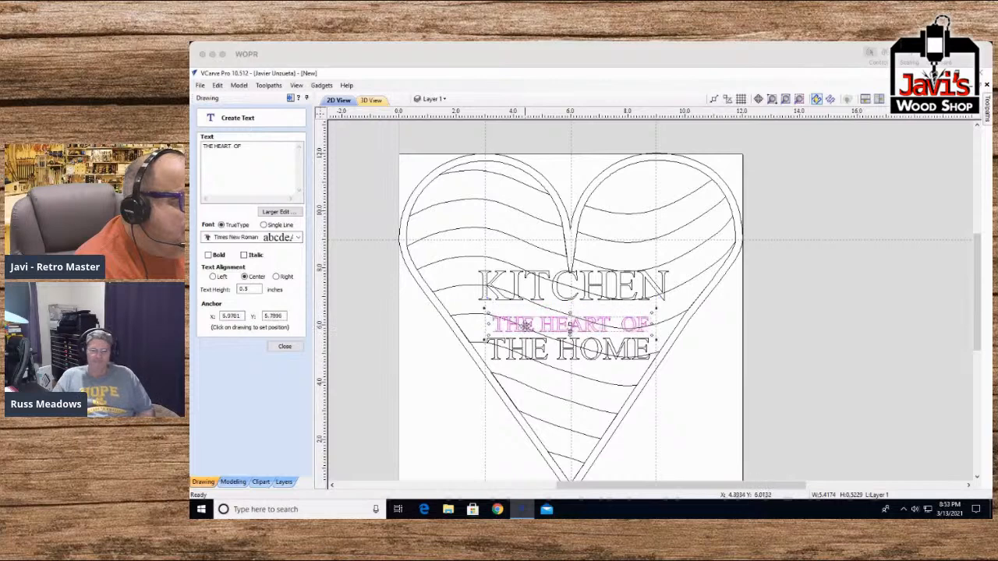
Step: Enlarge the KITCHEN text to about 8.16 inches wide and finish text editing
left_click(543, 301)
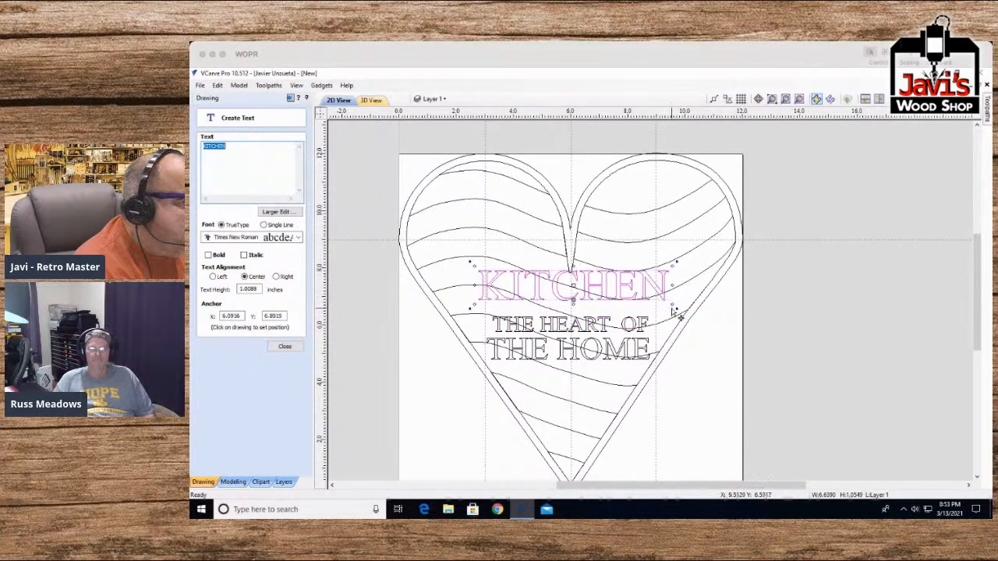
left_click_drag(672, 304, 673, 308)
left_click(604, 301)
left_click(617, 295)
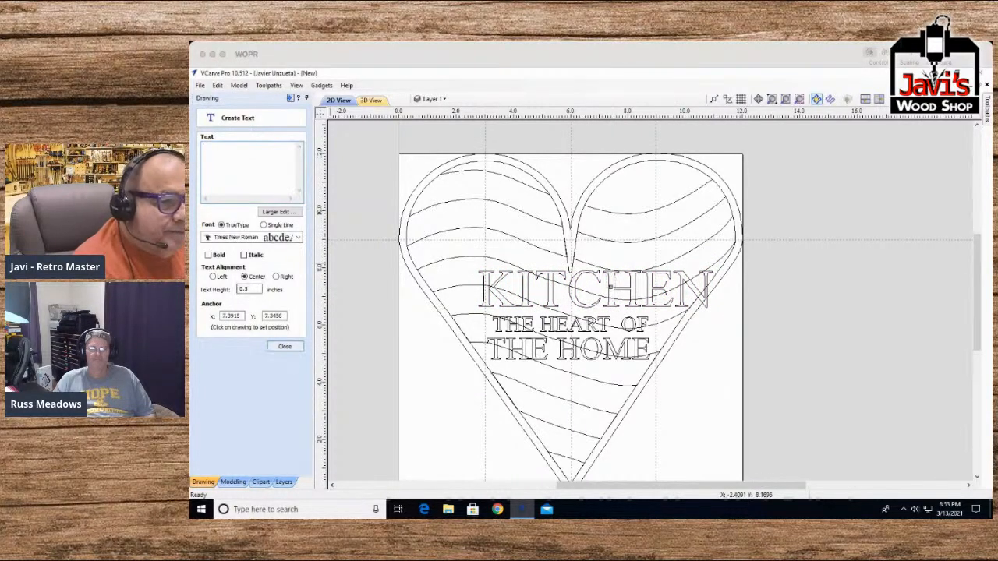
left_click(285, 346)
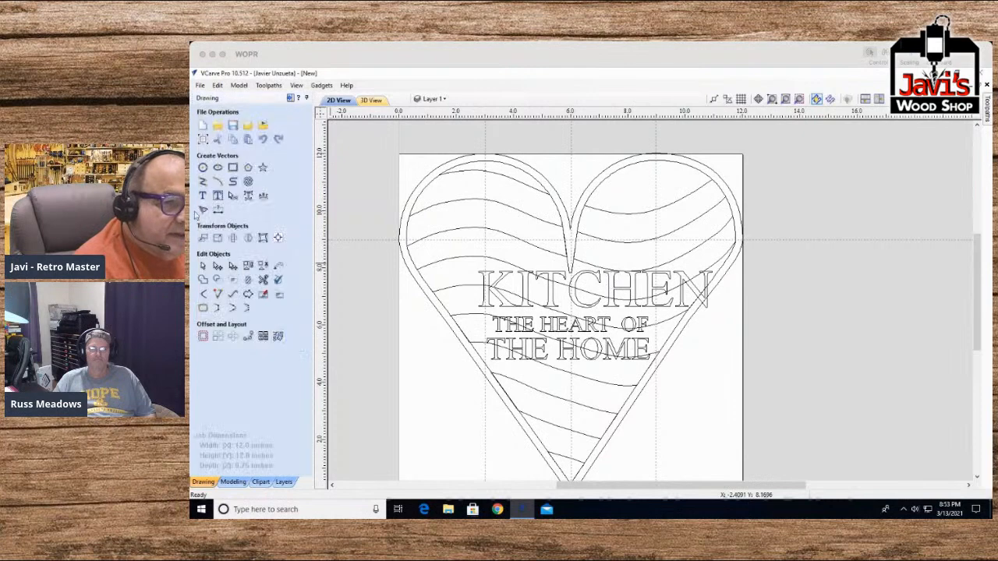
Step: Centre the three text lines horizontally in the material and align THE HEART OF and THE HOME to KITCHEN's horizontal centre
left_click(586, 356)
left_click(590, 325, "shift")
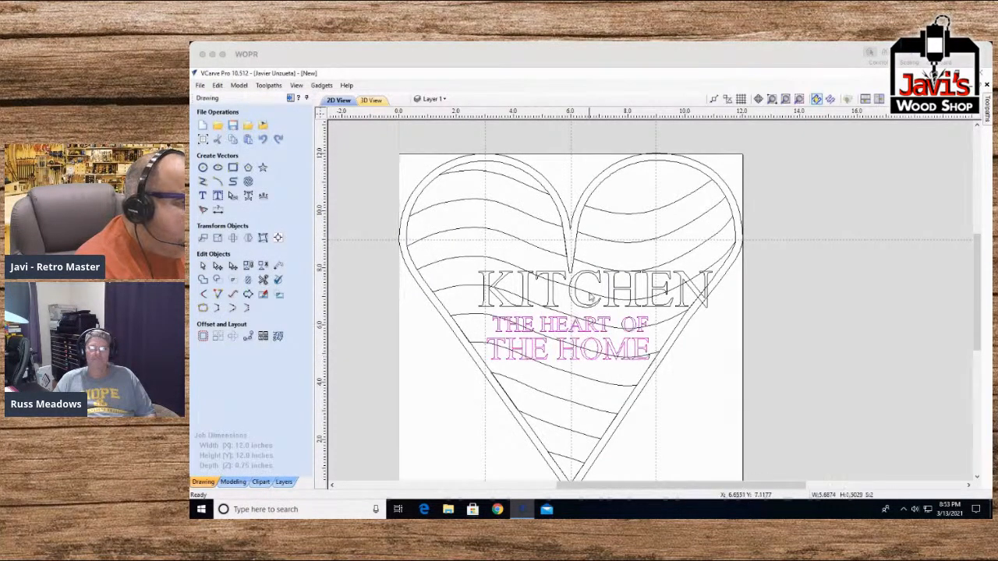
left_click(578, 297, "shift")
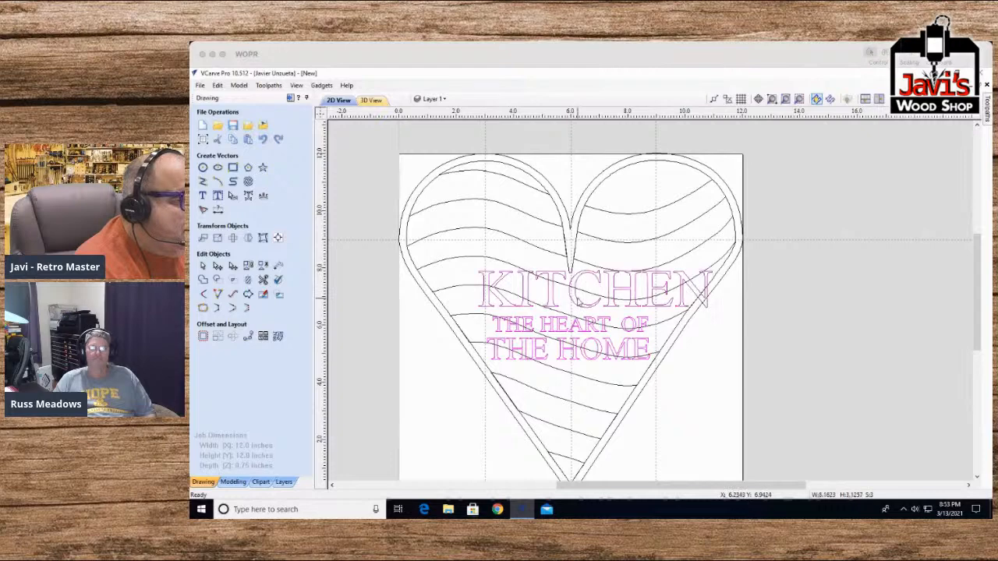
left_click(278, 237)
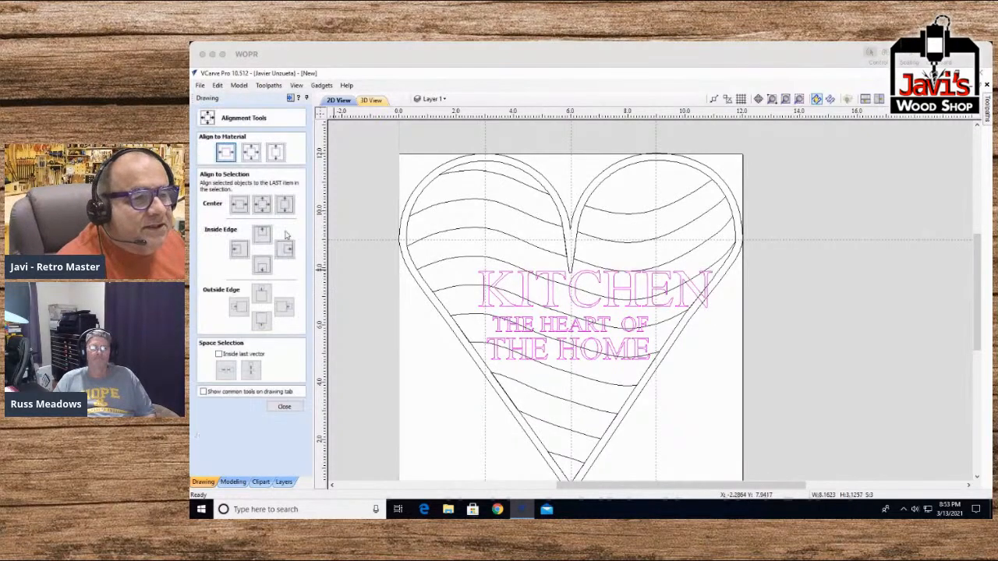
left_click(226, 153)
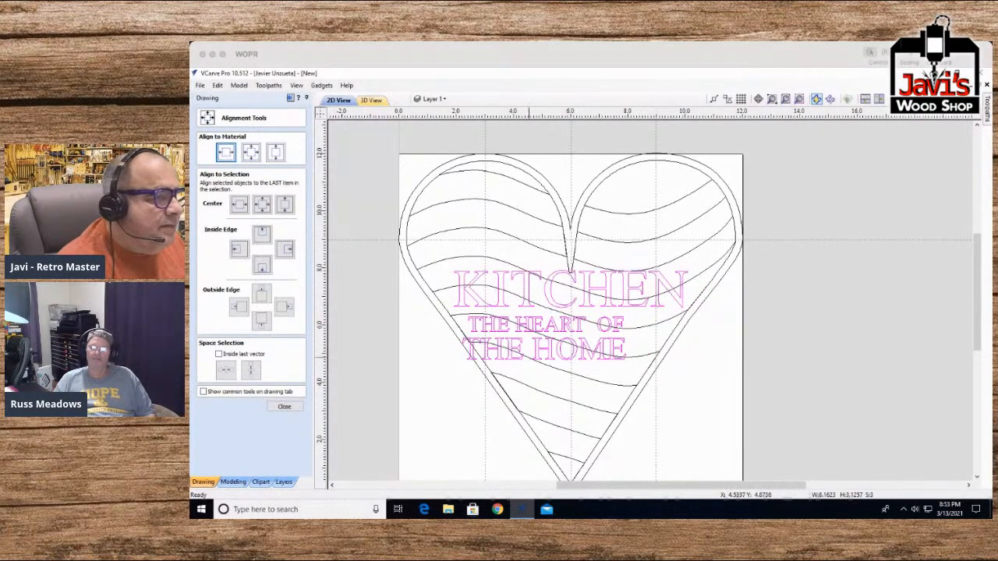
left_click(240, 204)
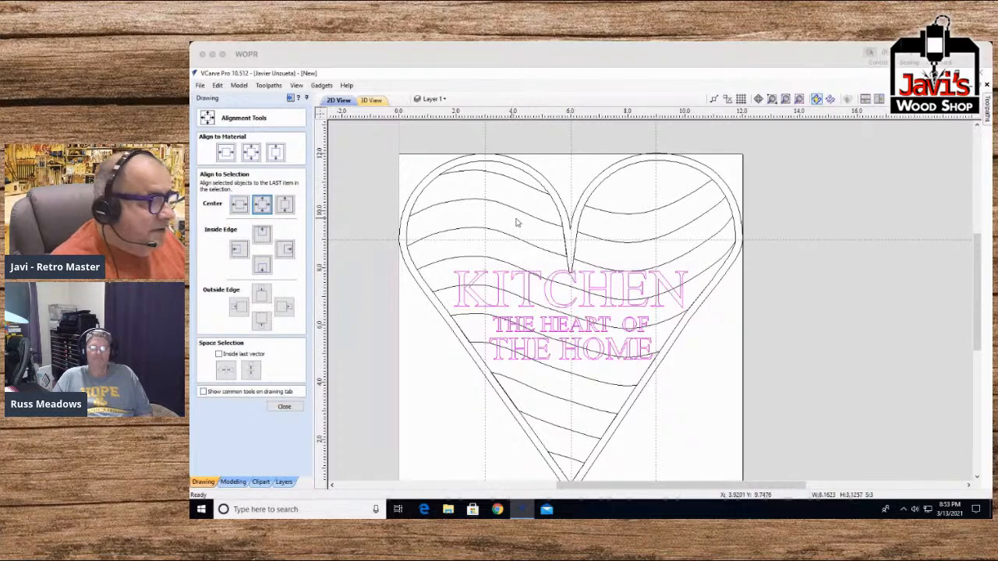
Step: Nudge only the KITCHEN text slightly down towards THE HEART OF
left_click(573, 309)
left_click(565, 308)
key("Down")
key("Down")
key("Down")
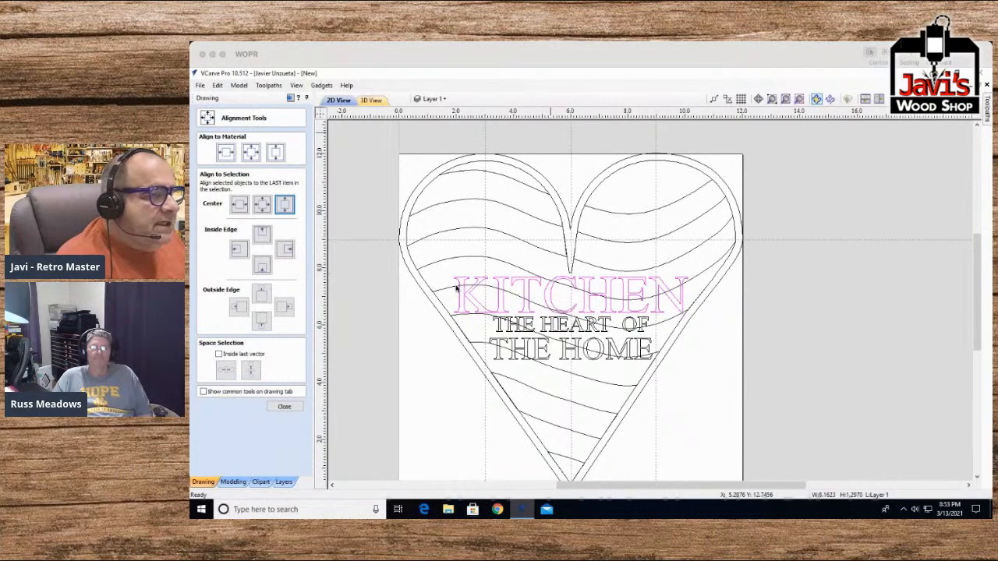
Step: Leave the alignment tools and remove the vertical guides at about 3 and 9 inches
left_click(415, 273)
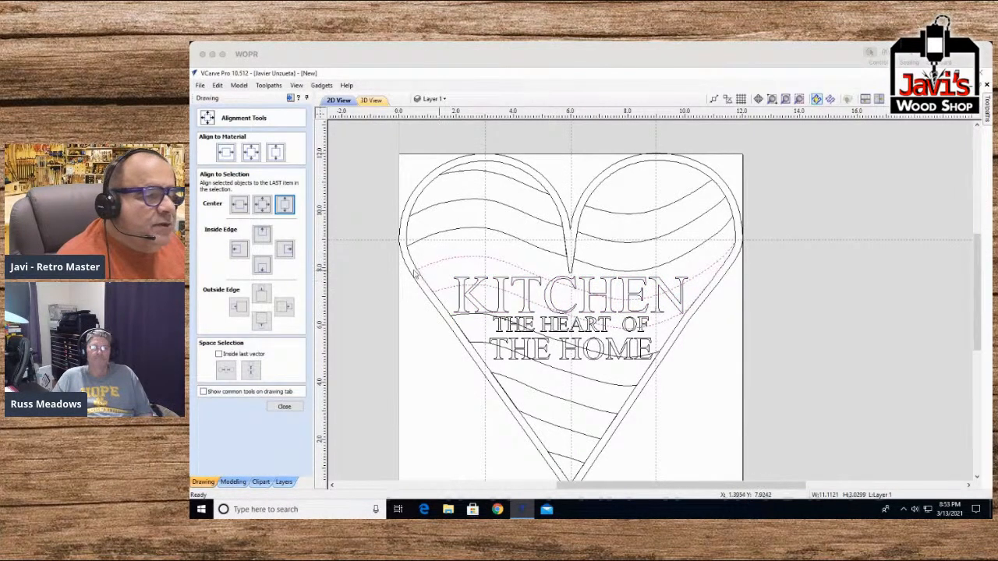
left_click(284, 407)
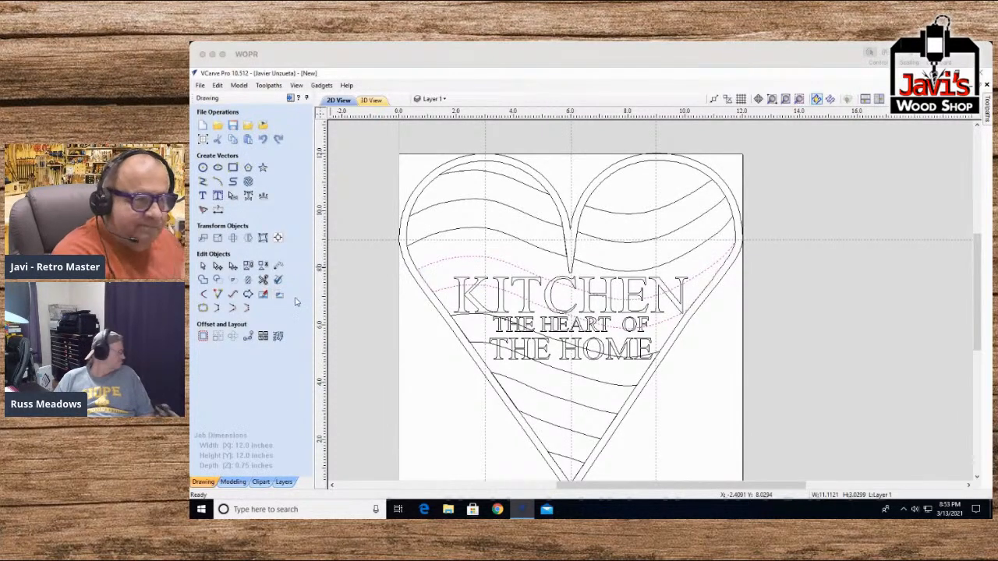
mouse_move(321, 210)
left_mouse_down()
mouse_move(427, 209)
mouse_move(392, 223)
mouse_move(321, 226)
left_mouse_up()
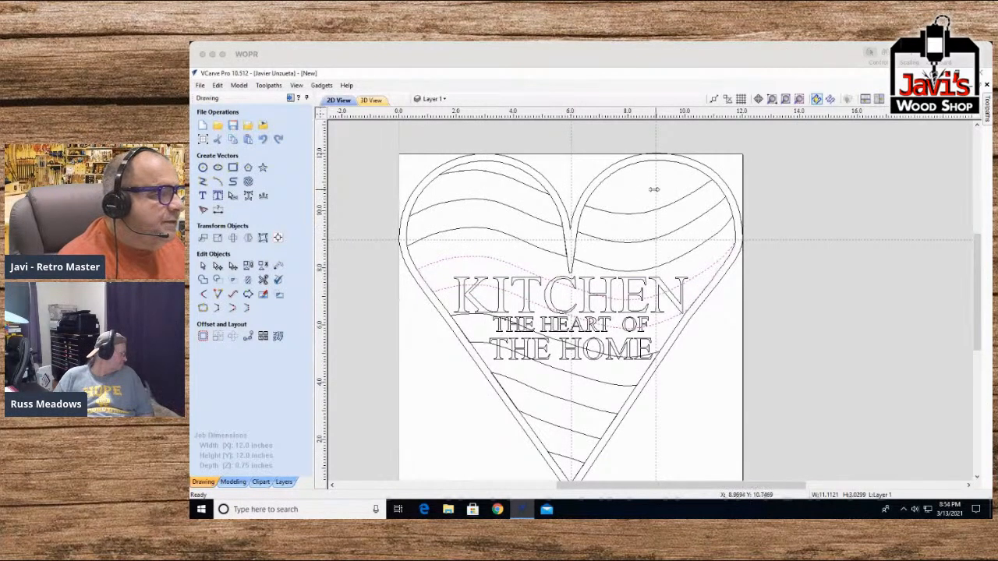
left_click_drag(653, 189, 653, 109)
mouse_move(473, 236)
left_mouse_down()
mouse_move(421, 160)
mouse_move(397, 156)
left_mouse_up()
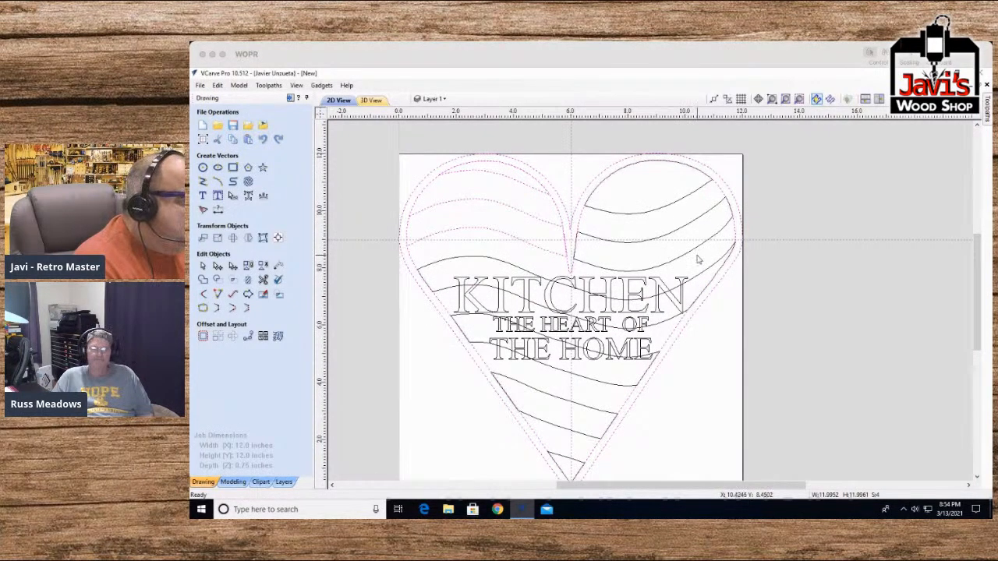
left_click(653, 205, "shift")
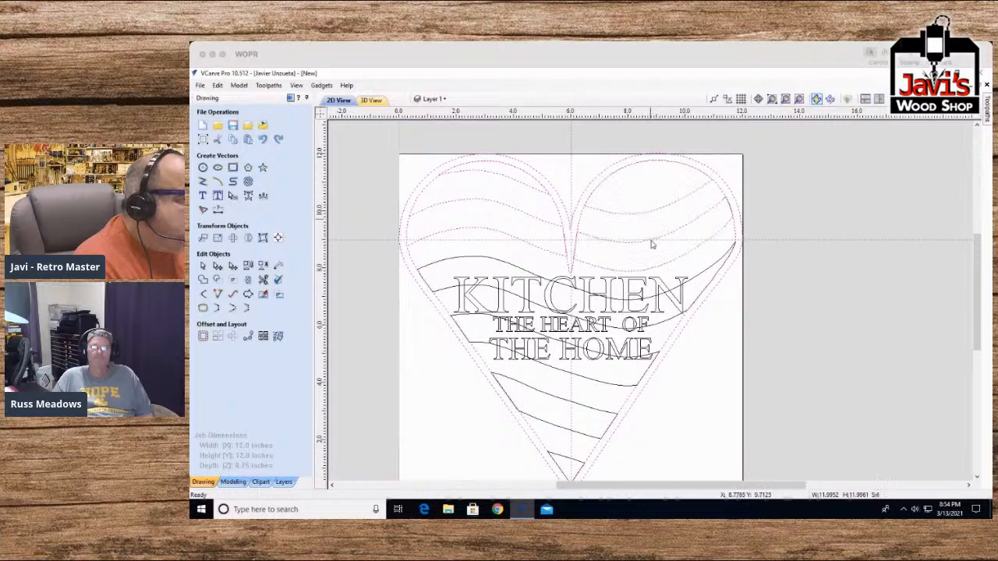
left_click(538, 375, "shift")
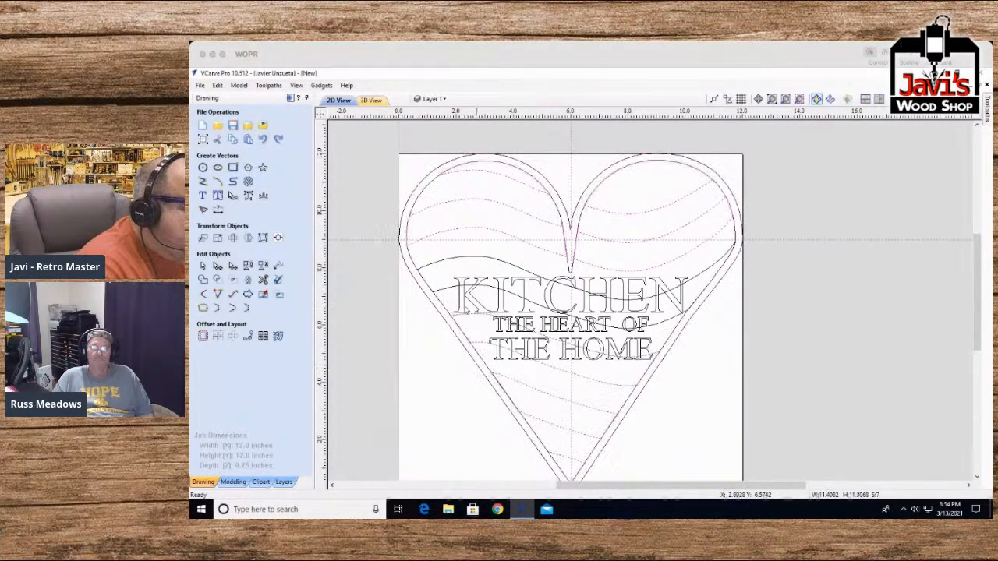
left_click(443, 291, "shift")
left_click(443, 309, "shift")
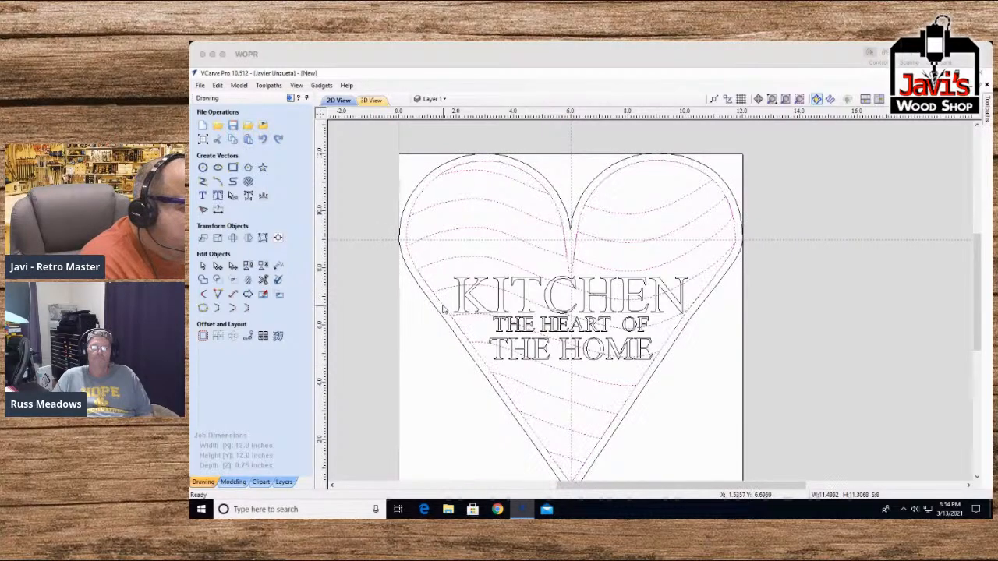
left_click(438, 313, "shift")
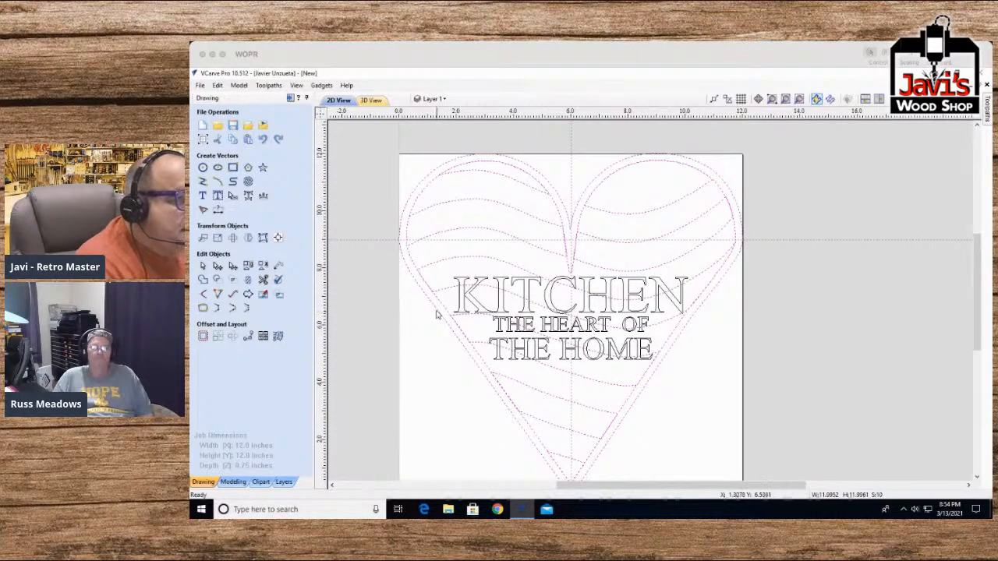
left_click(427, 356)
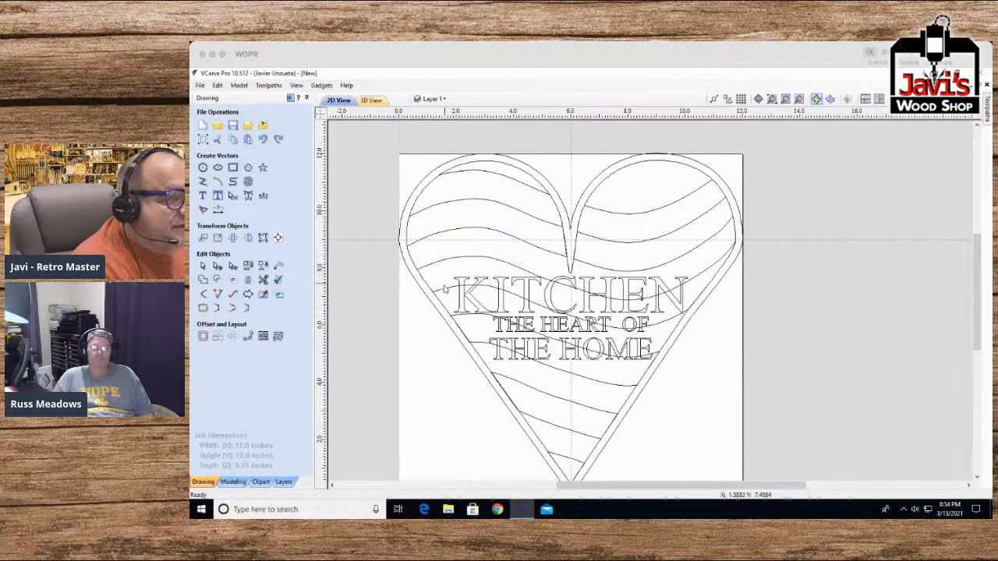
Step: Ungroup the double heart outline
left_click(431, 305)
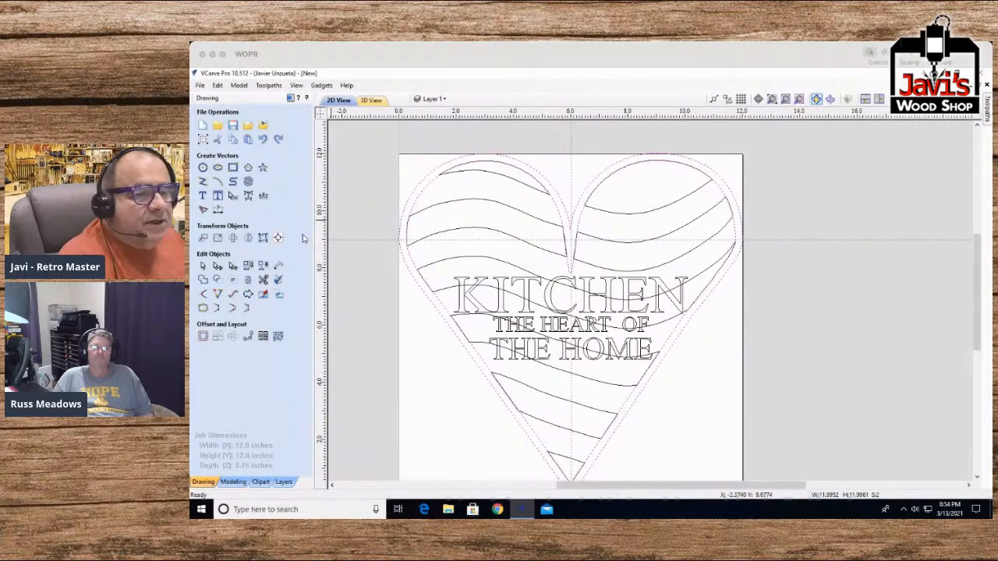
left_click(248, 267)
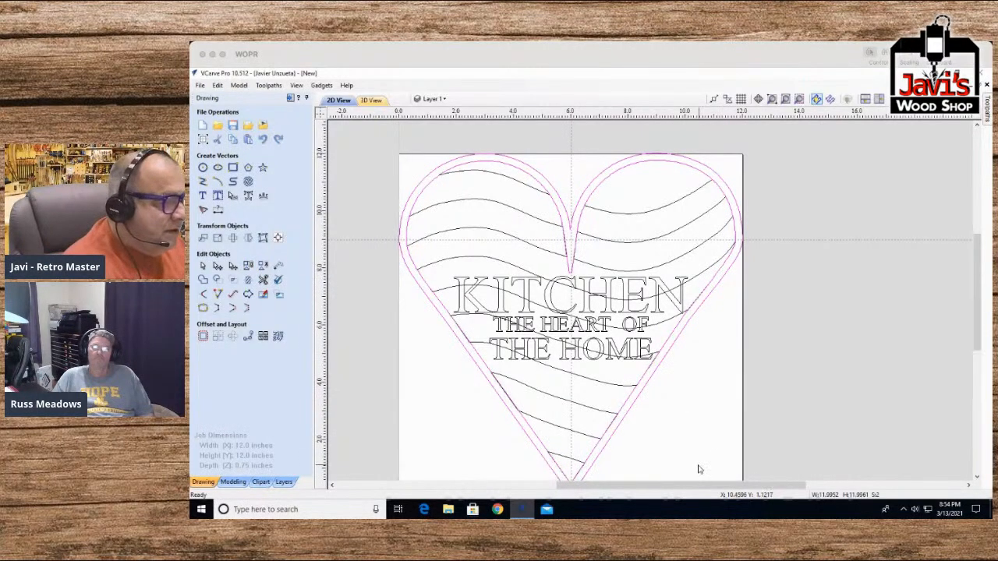
Step: Try to combine the heart outlines and all wave bands, leaving the three text lines out of the selection
left_click_drag(677, 470, 443, 204)
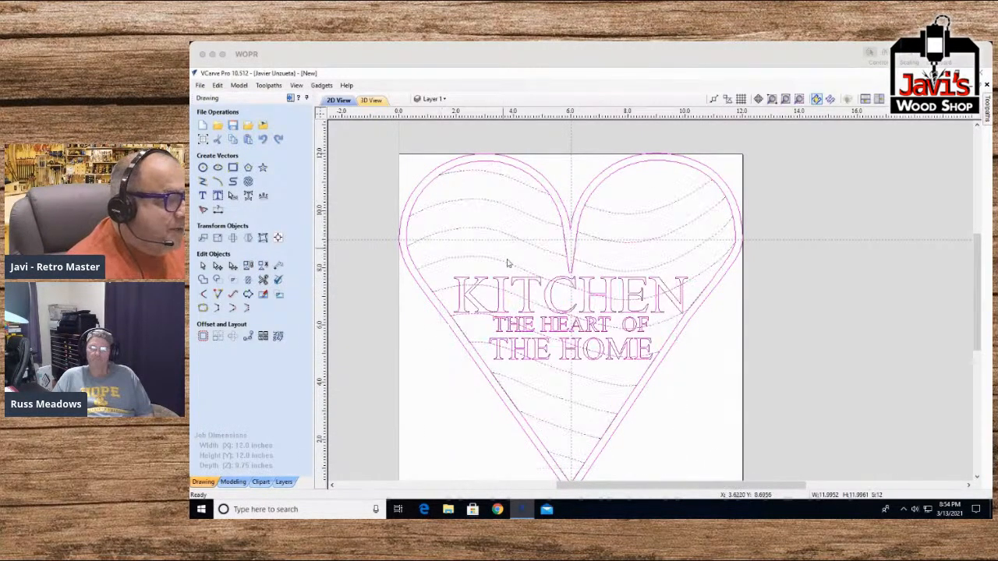
left_click(525, 298, "shift")
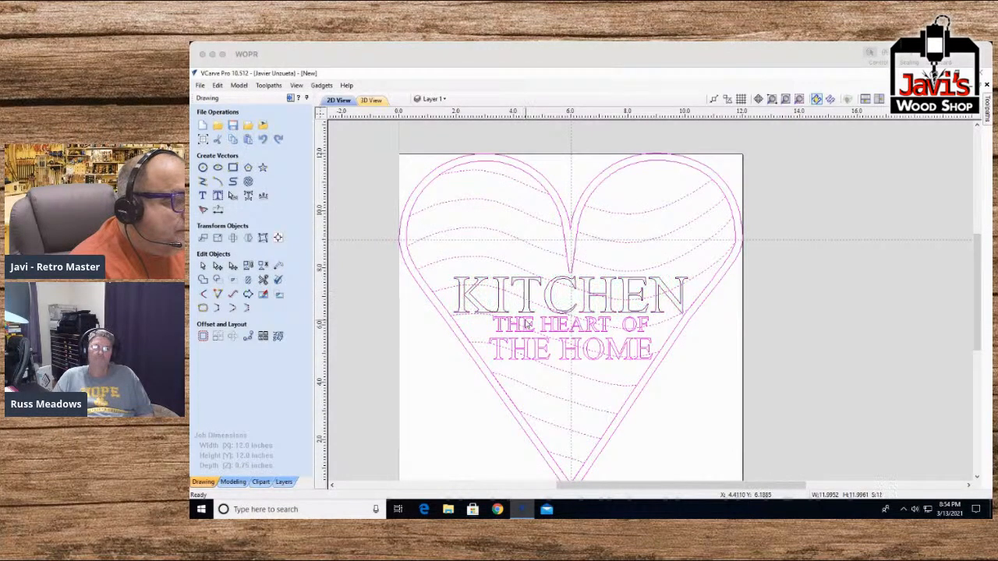
left_click(528, 322, "shift")
left_click(527, 351, "shift")
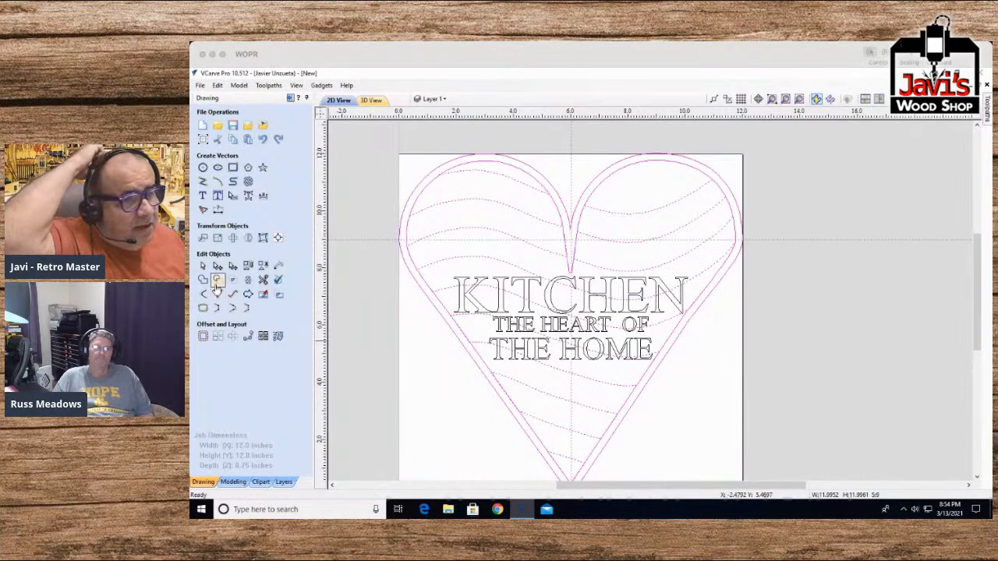
left_click(248, 279)
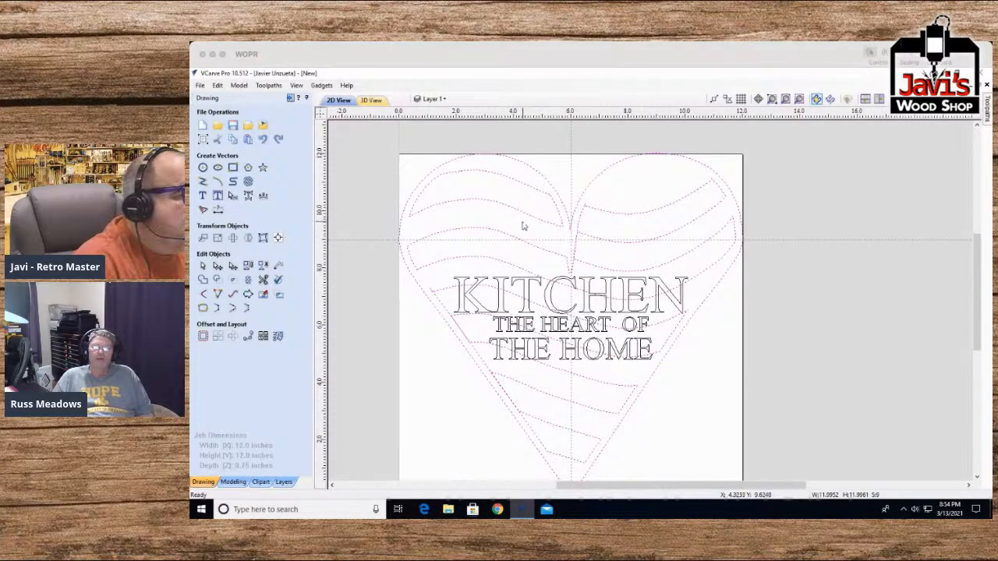
left_click(637, 202)
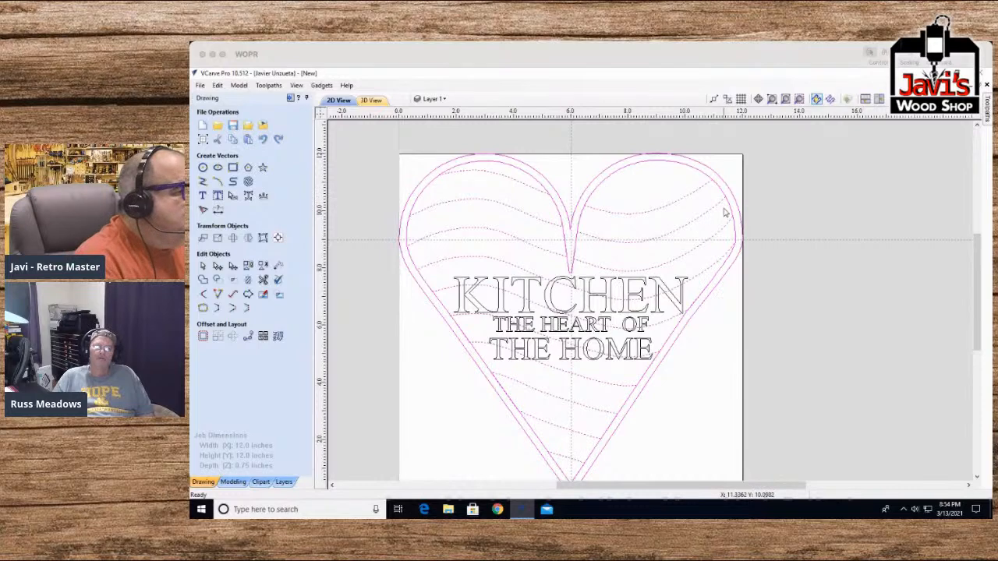
left_click(711, 227)
left_click(694, 219)
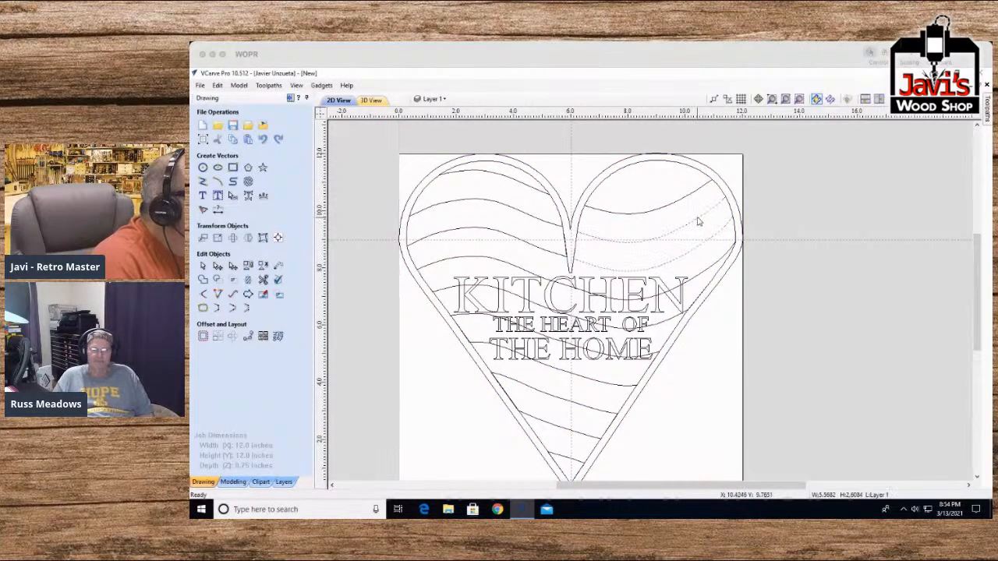
left_click(656, 209)
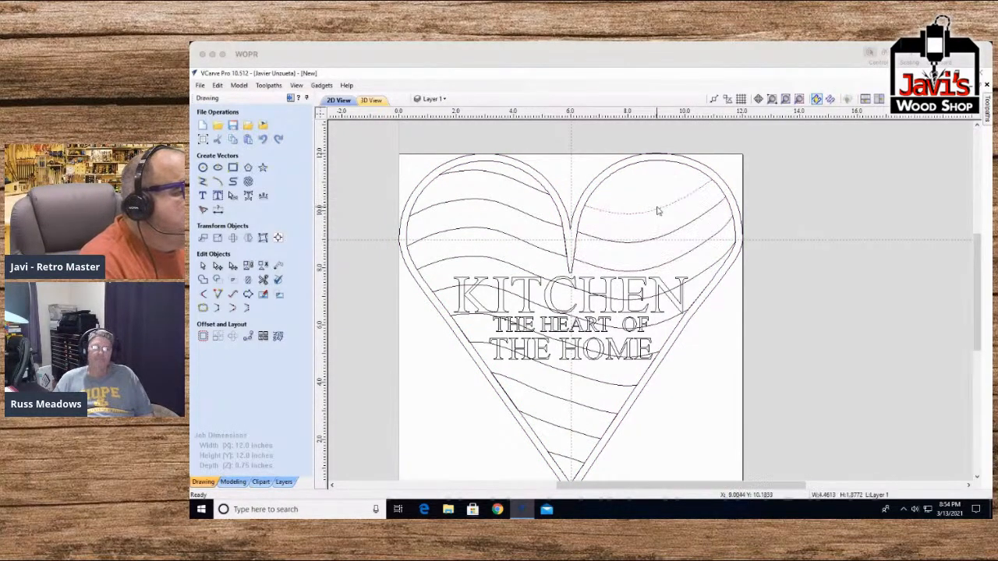
left_click_drag(624, 191, 601, 182)
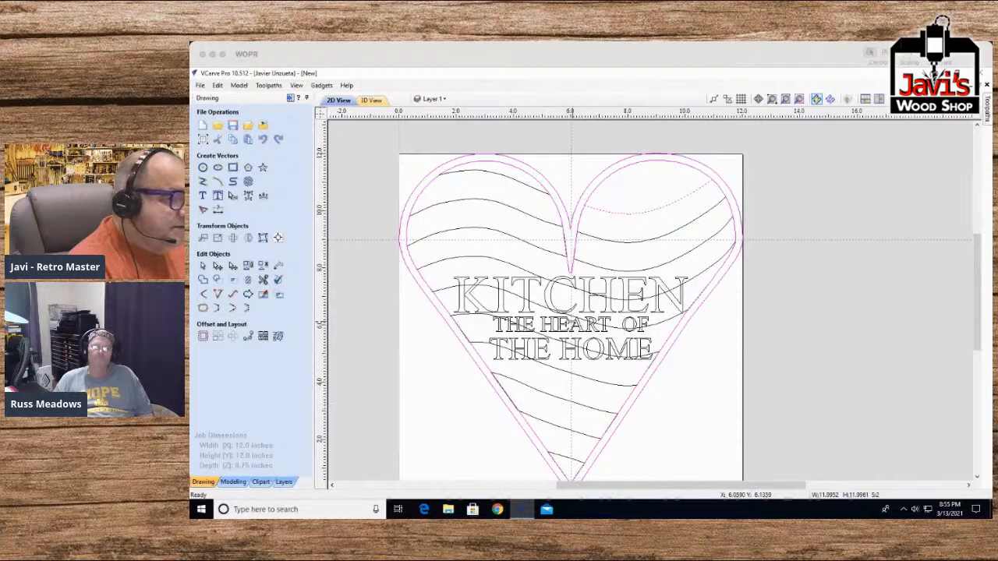
Step: Ungroup all the wave bands, leaving out the three text lines, and add the double heart outline to the selection
key("ctrl+a")
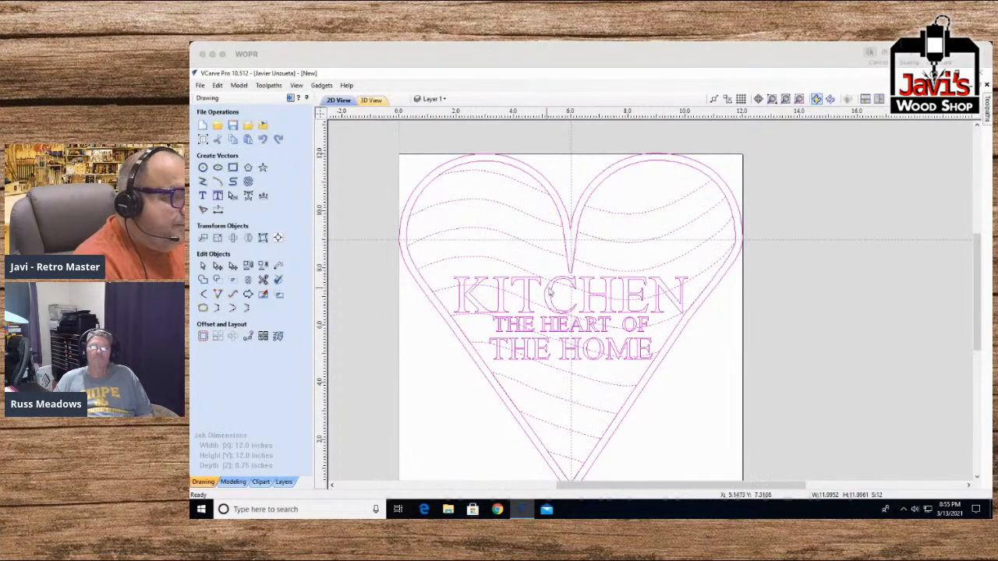
left_click(531, 297, "shift")
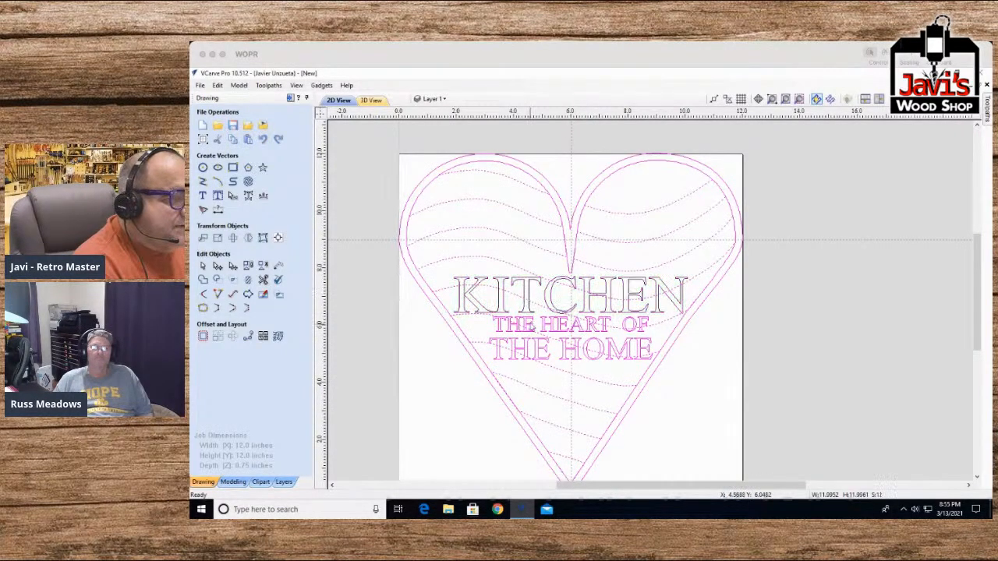
left_click(531, 326, "shift")
left_click(531, 351, "shift")
left_click(465, 339, "shift")
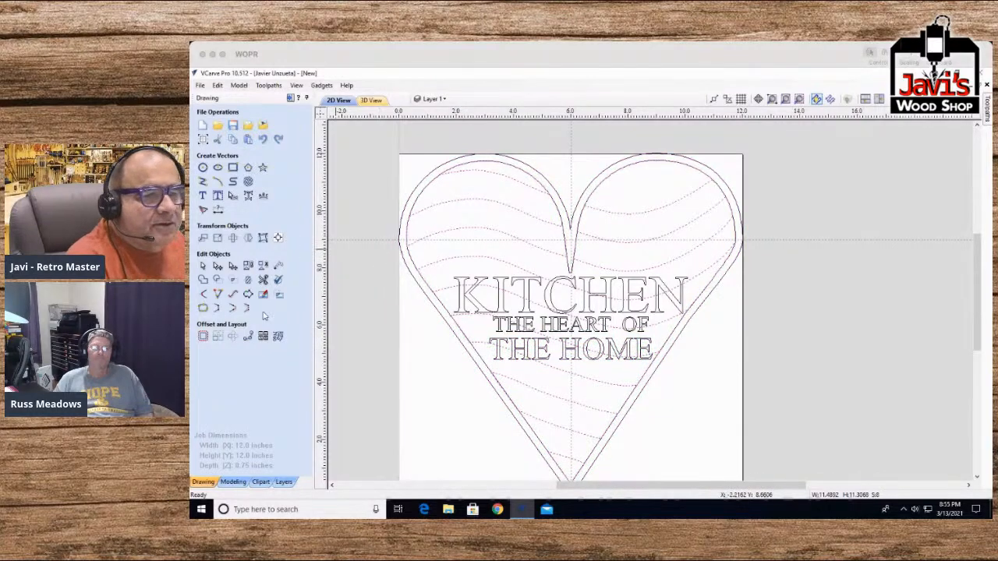
left_click(249, 269)
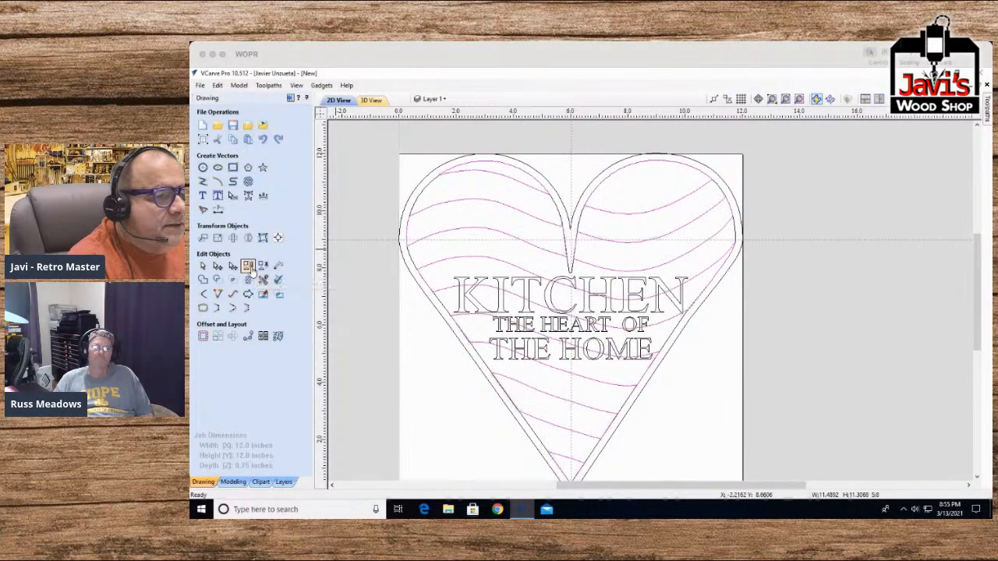
left_click(414, 266, "shift")
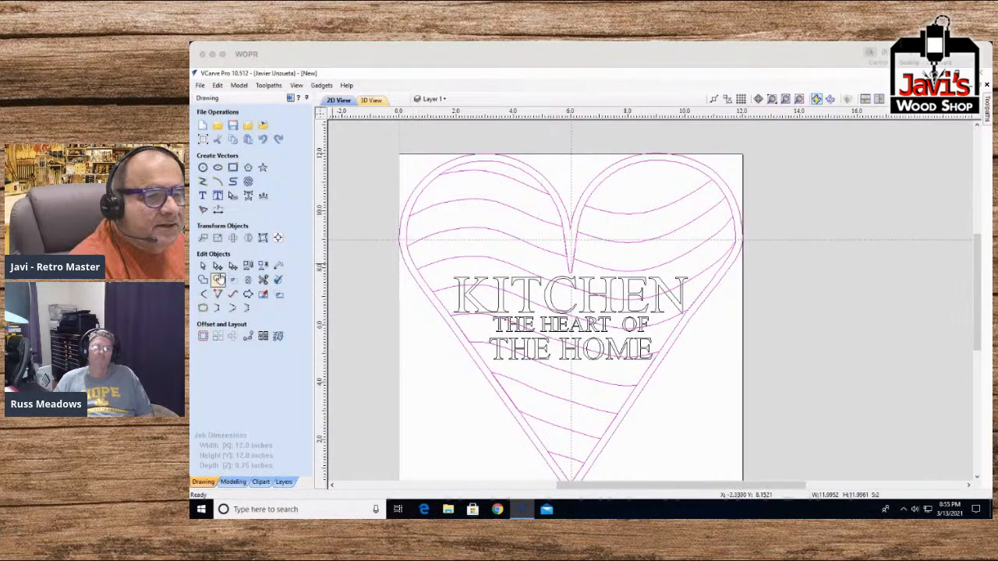
Step: Try to weld the double heart outline with the wave bands, and try to subtract one selection from the other, undoing both attempts
left_click(203, 280)
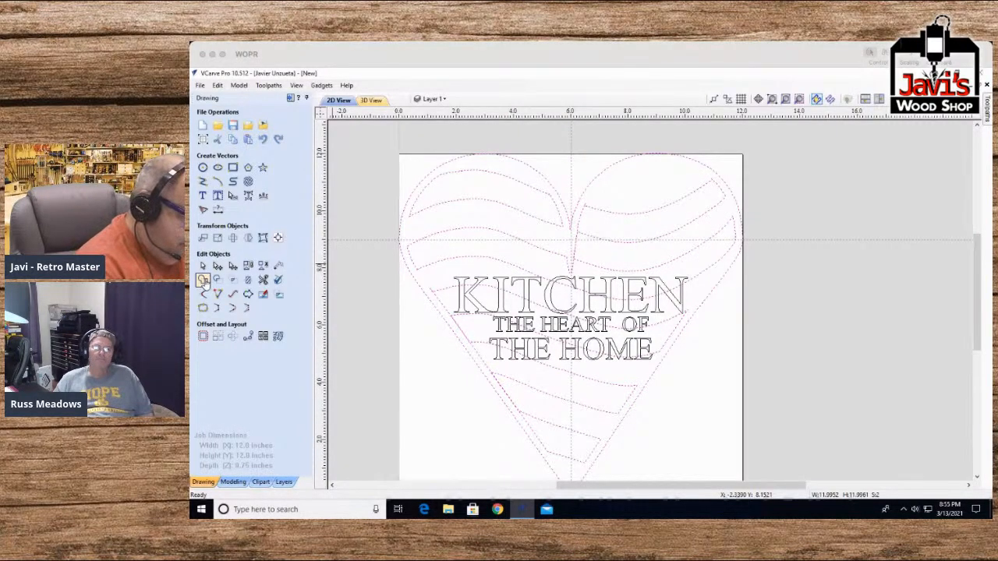
left_click(203, 281)
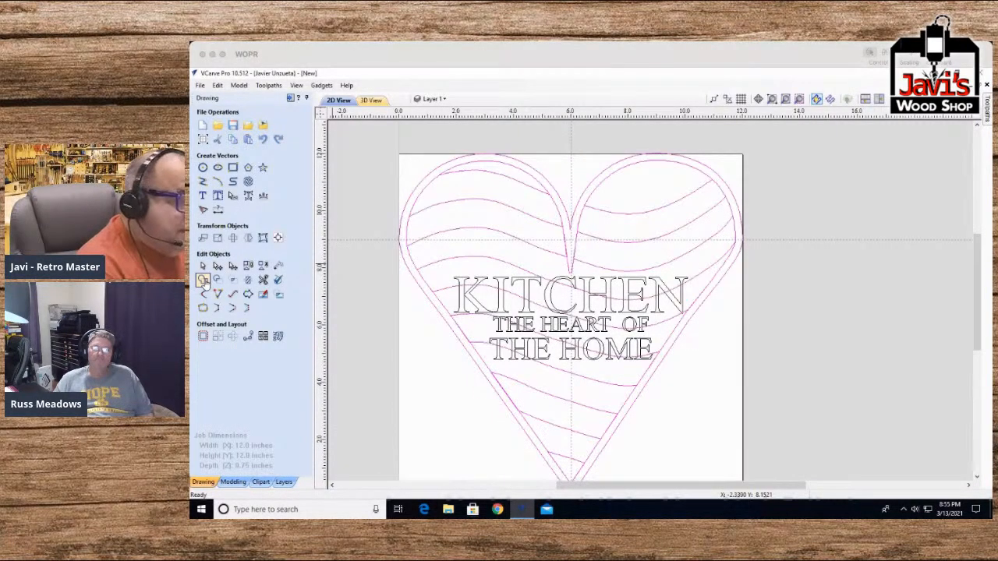
left_click(422, 195)
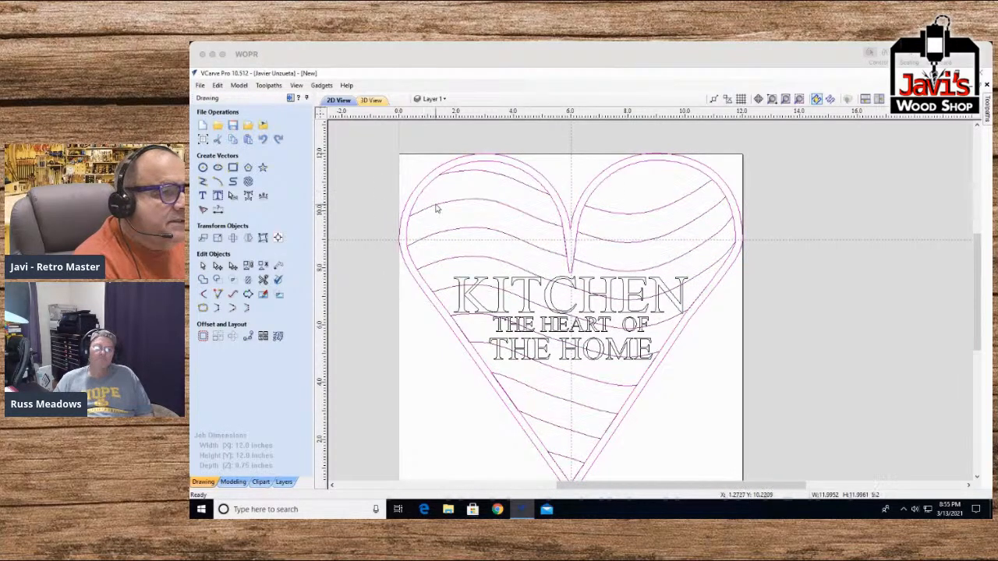
left_click(437, 206, "shift")
left_click(219, 281)
key("ctrl+z")
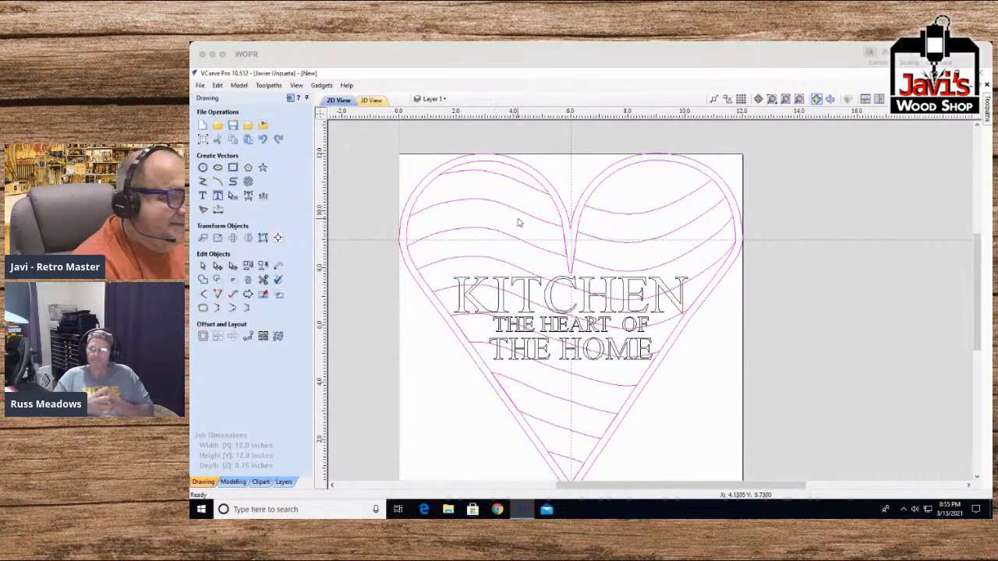
Step: Draw a polyline boundary about 11.1 by 4.2 inches around the three text lines, keeping its sides between the two heart outlines
left_click(518, 223)
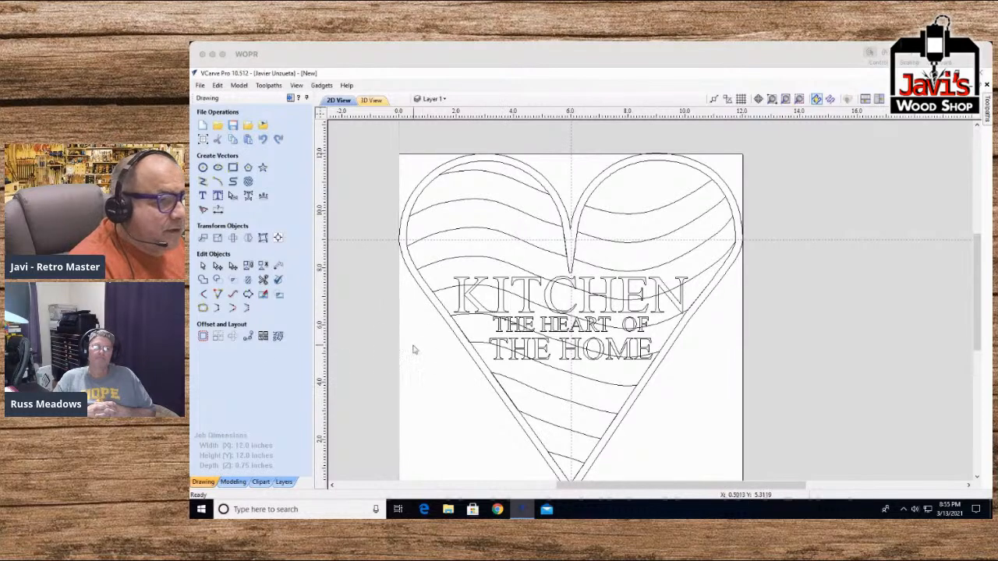
left_click(584, 380)
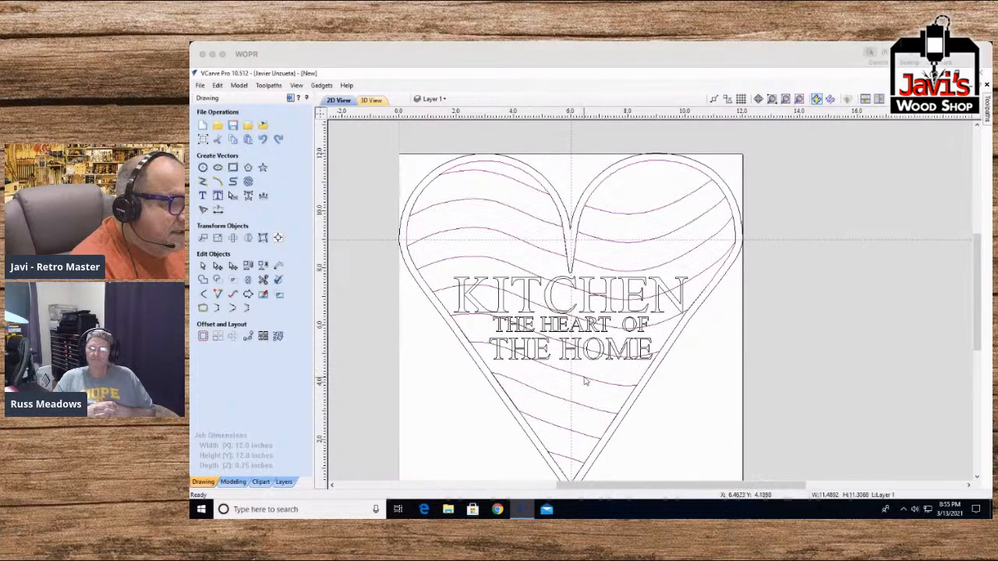
left_click(201, 181)
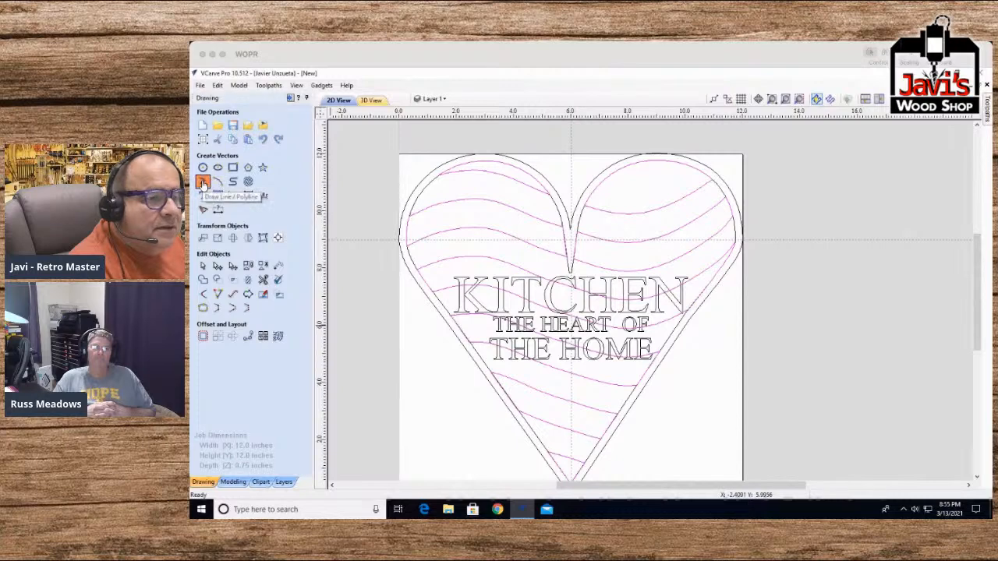
left_click(487, 360)
left_click(662, 358)
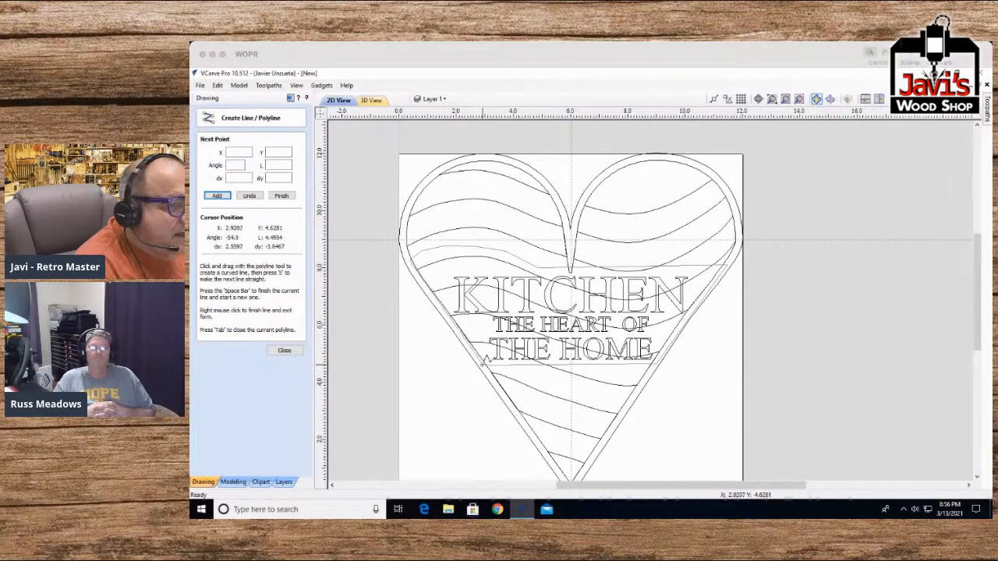
scroll(483, 363, "up", 5)
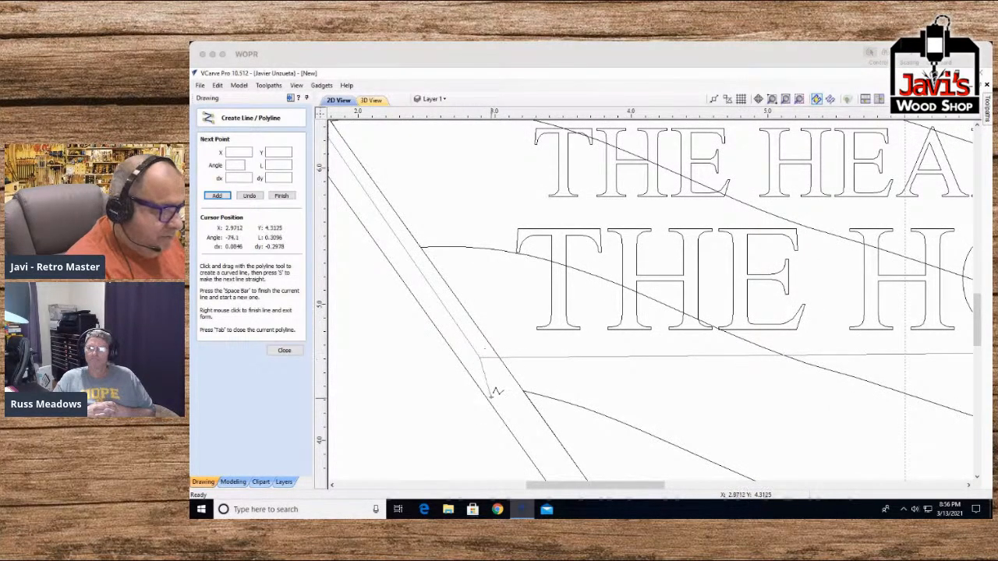
key("space")
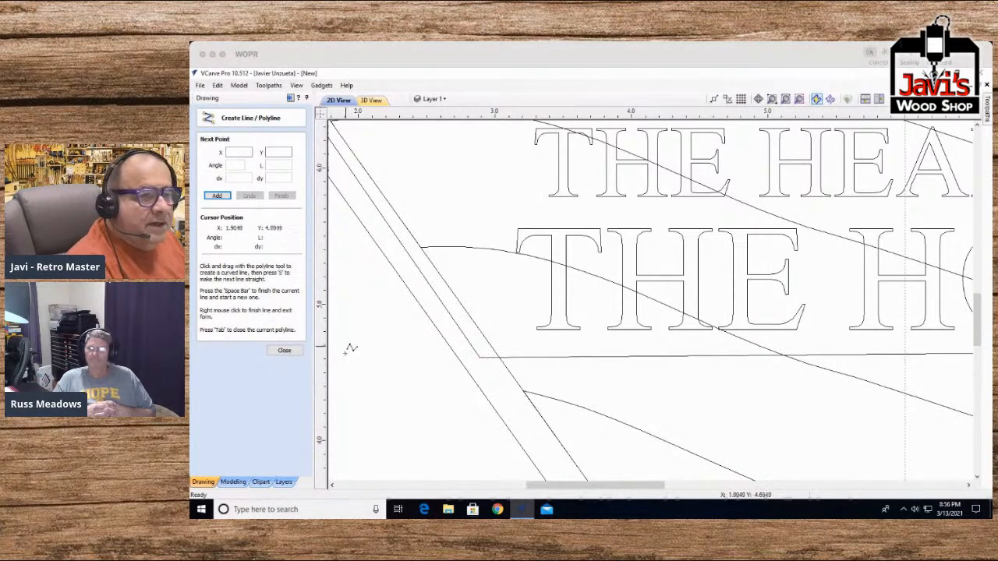
left_click(284, 350)
Step: Close the polyline boundary around the text and check with Join Vectors whether it is a closed vector
left_click(471, 354)
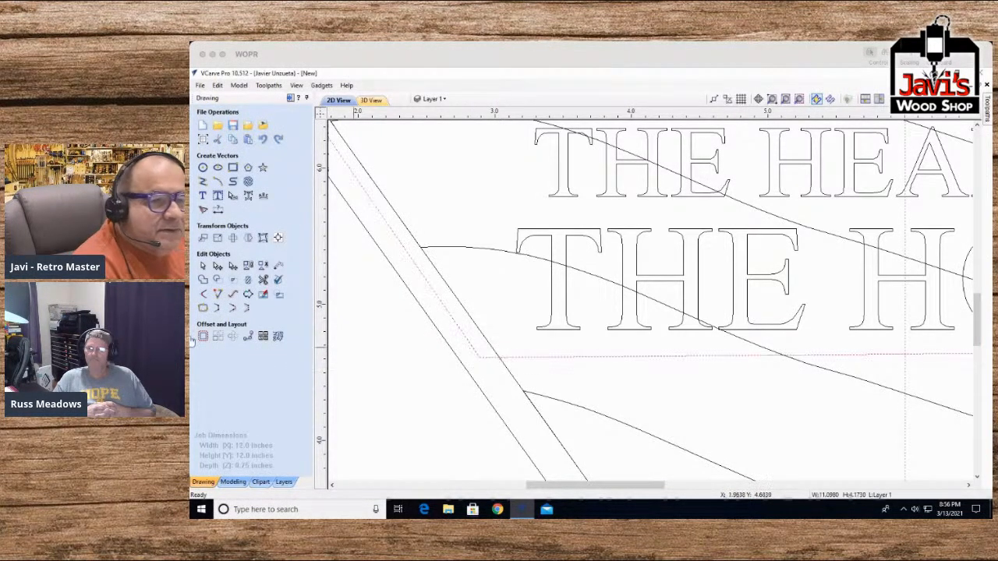
left_click(203, 308)
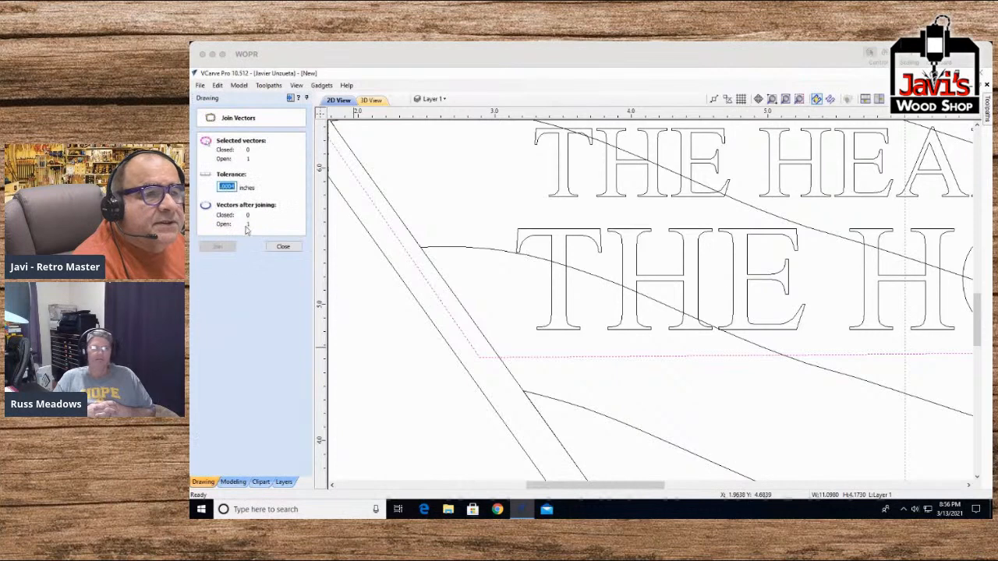
left_click(283, 246)
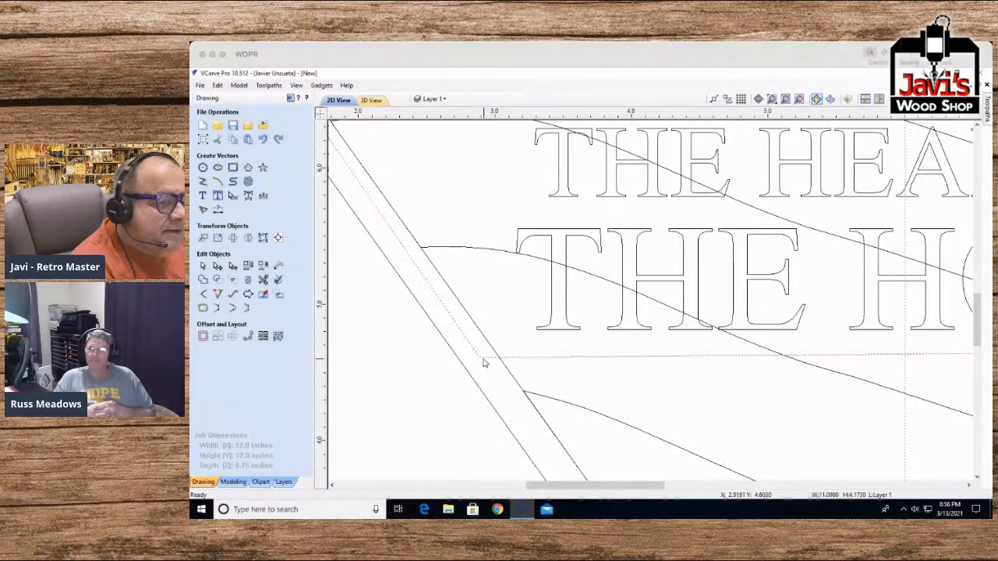
left_click(203, 308)
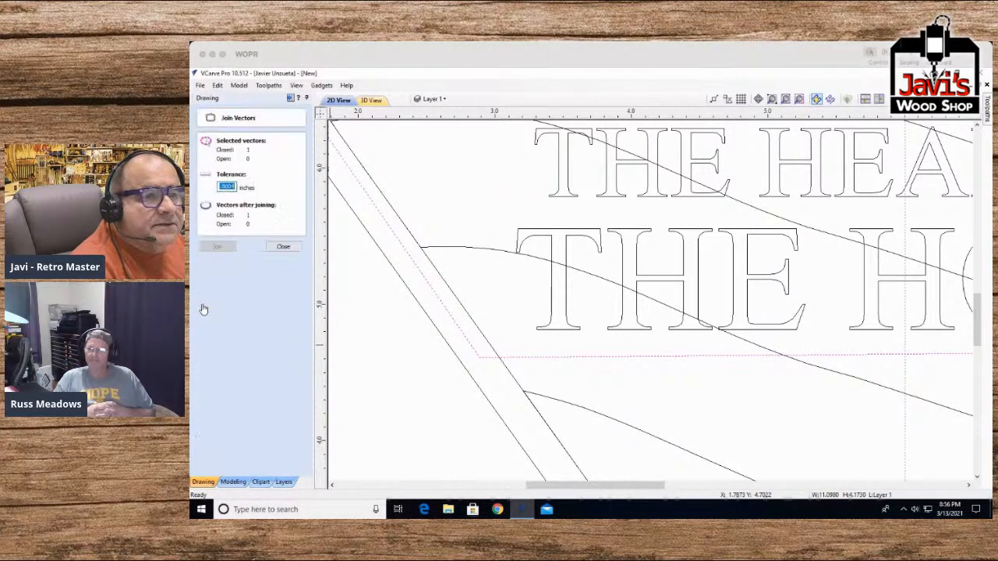
left_click(283, 247)
Step: Subtract the closed boundary around the text from the wave bands to clear the area behind the lettering
scroll(826, 460, "down", 2)
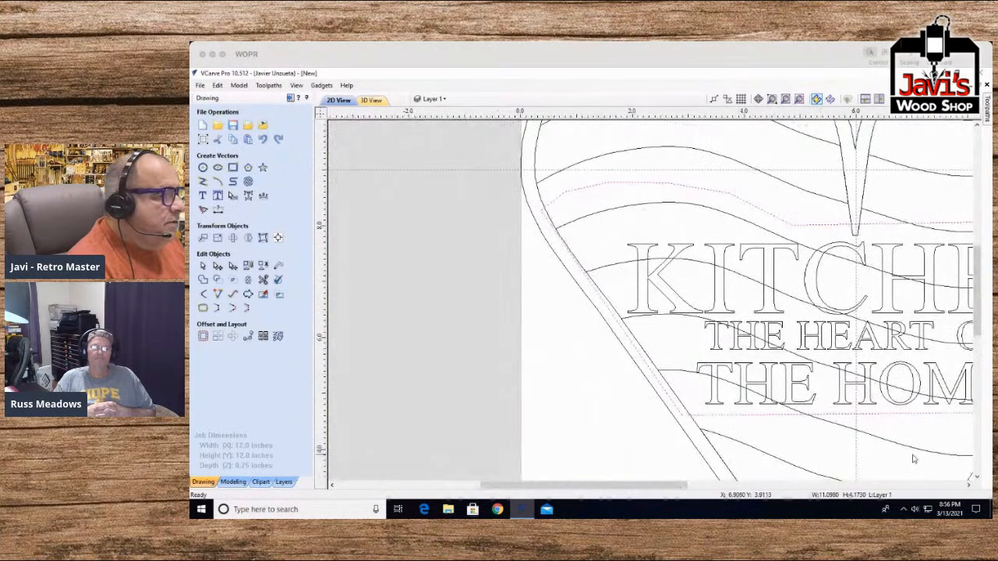
left_click(842, 489)
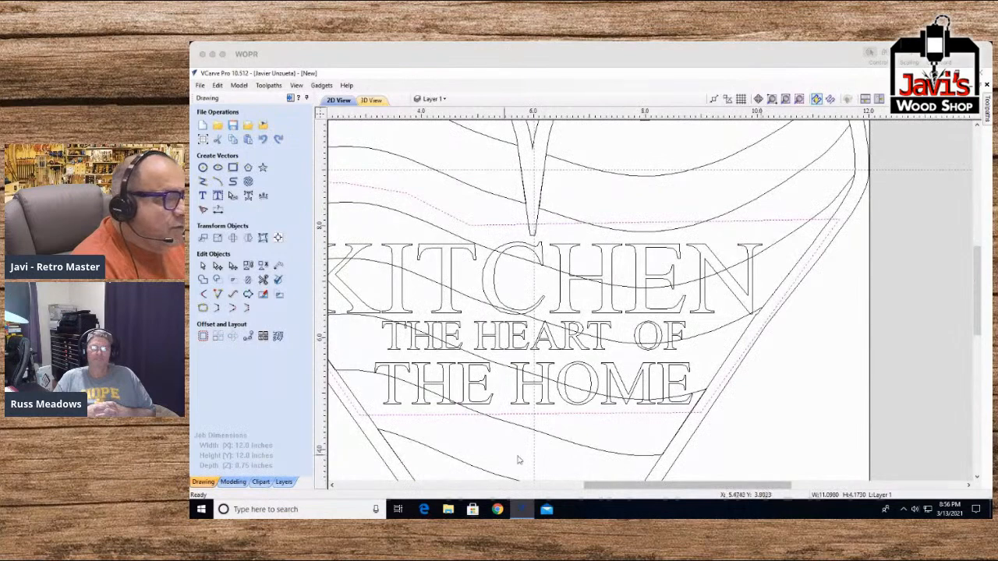
left_click(977, 475)
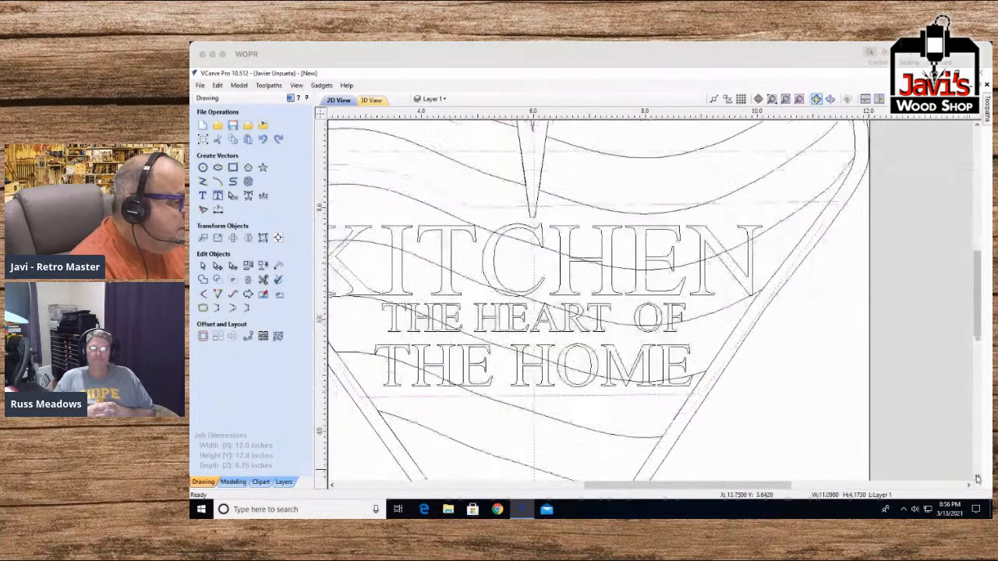
left_click(549, 368)
left_click(547, 343, "shift")
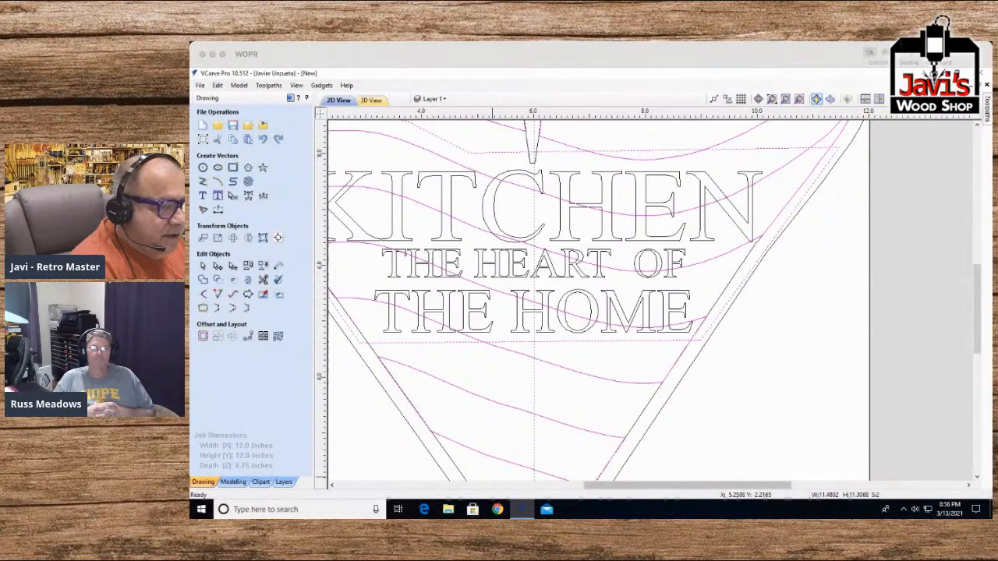
left_click(332, 485)
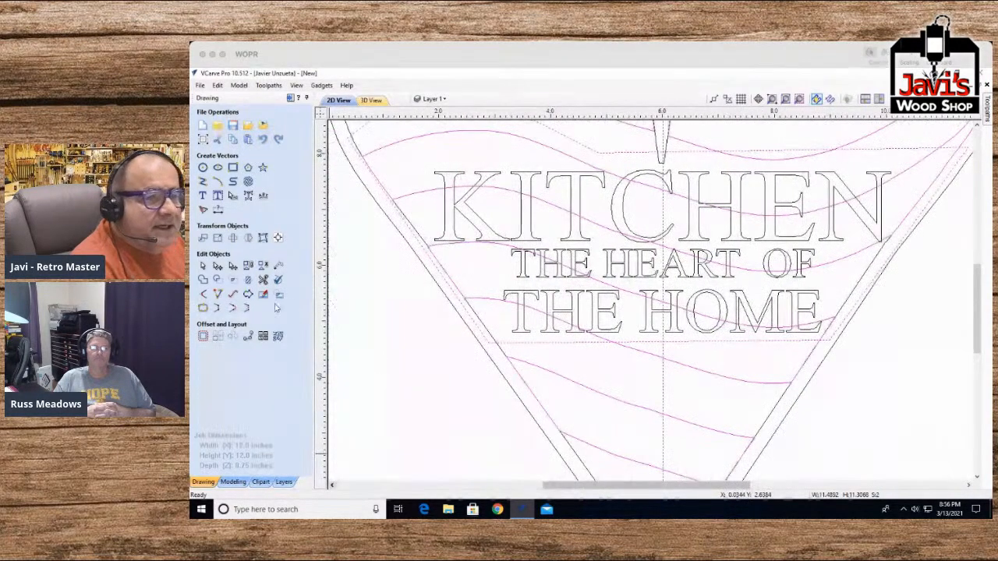
left_click(205, 292)
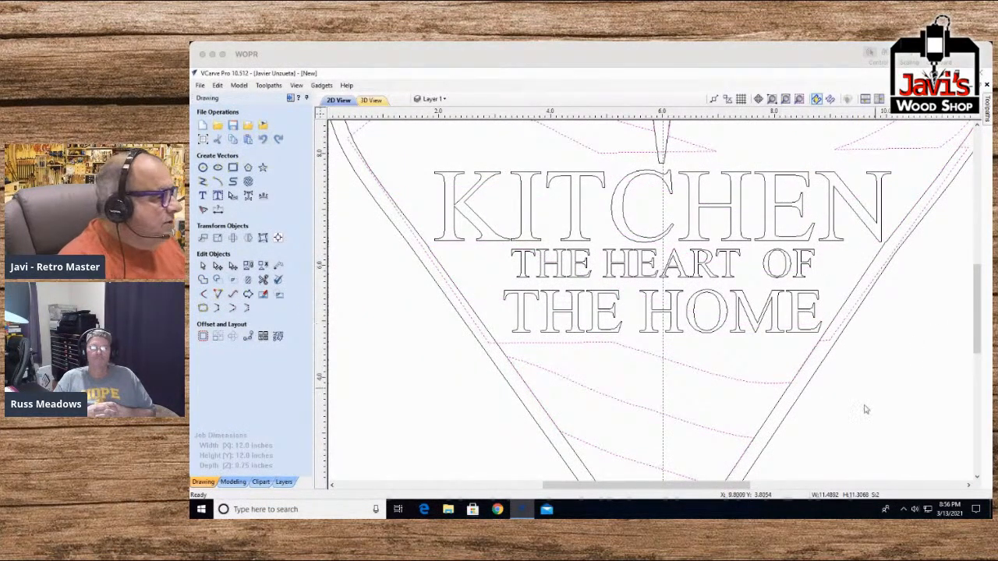
Step: Select the double heart outline together with all trimmed wave bands, leaving out the three text lines
left_click(978, 476)
left_click(978, 476)
scroll(790, 379, "down", 5)
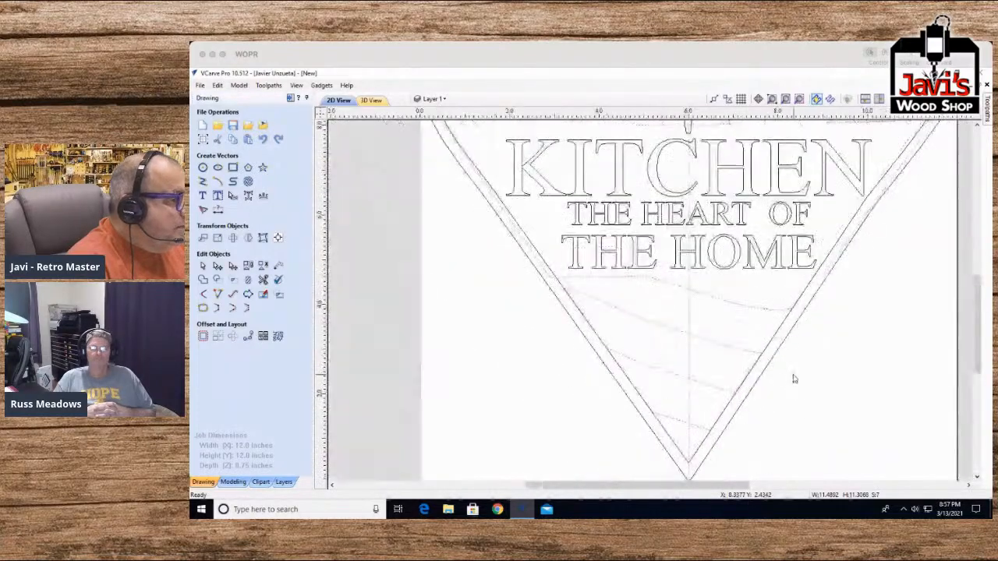
scroll(794, 379, "up", 1)
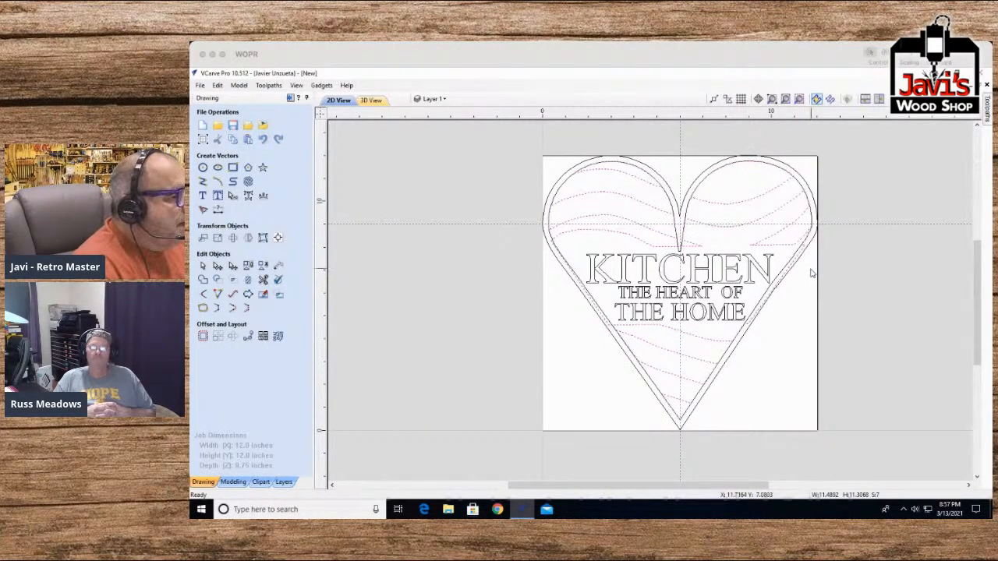
left_click(809, 265)
left_click(791, 237)
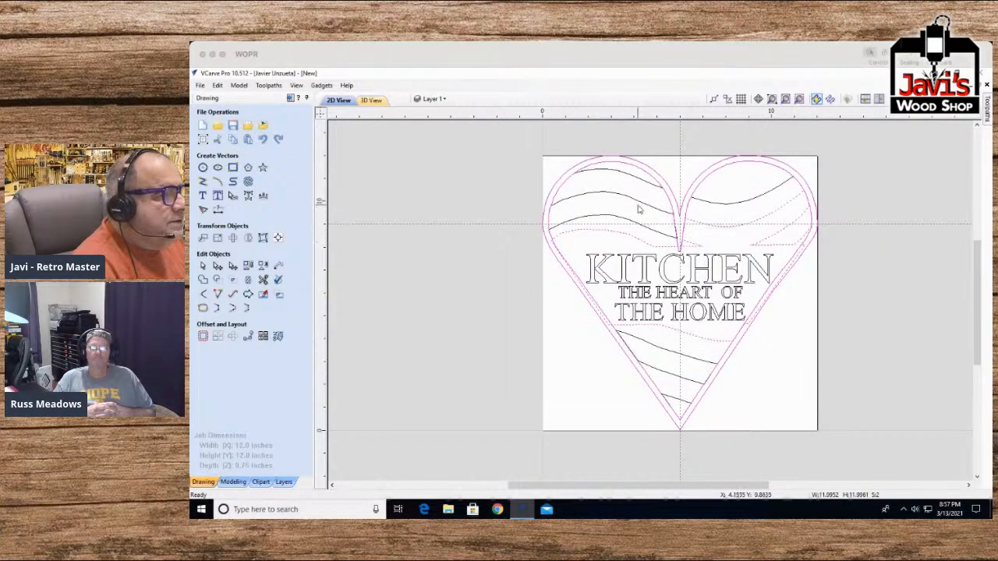
left_click(615, 173, "shift")
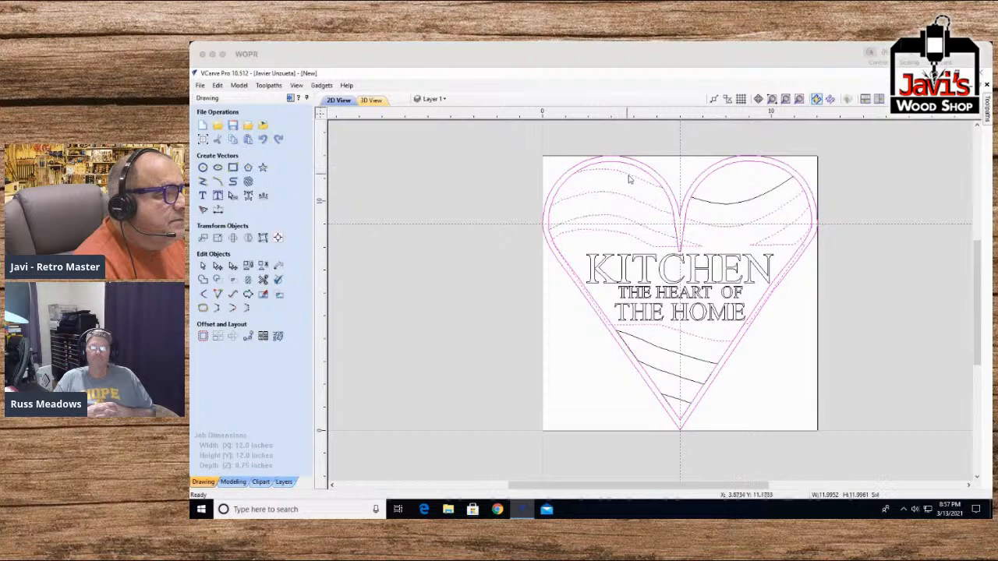
left_click(636, 219)
left_click(640, 205)
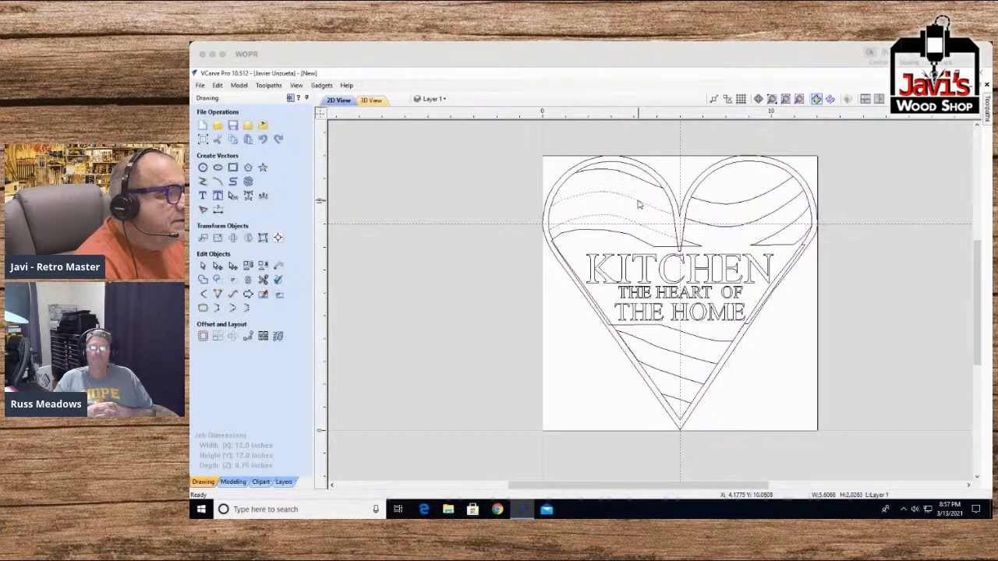
left_click(637, 177)
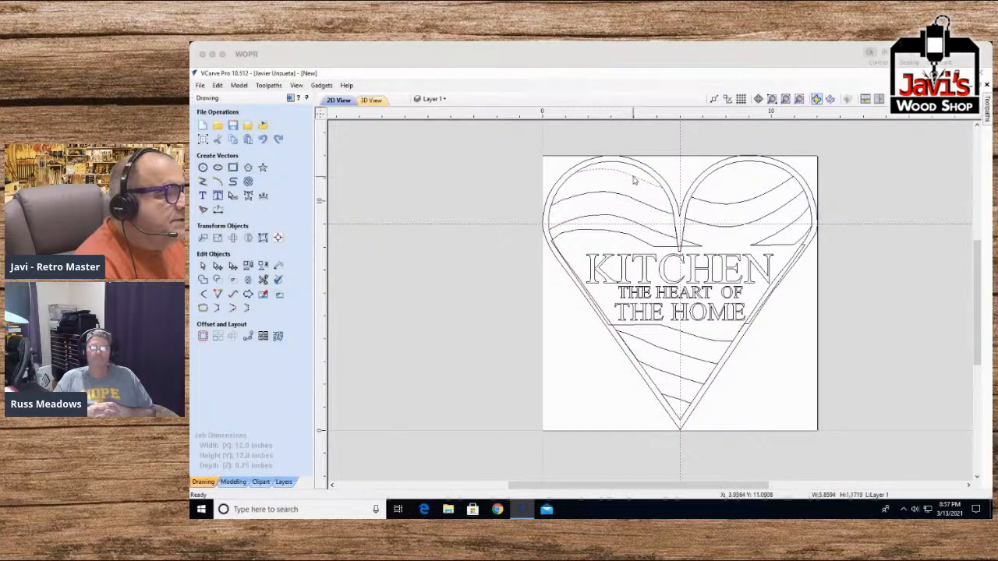
left_click_drag(727, 233, 594, 180)
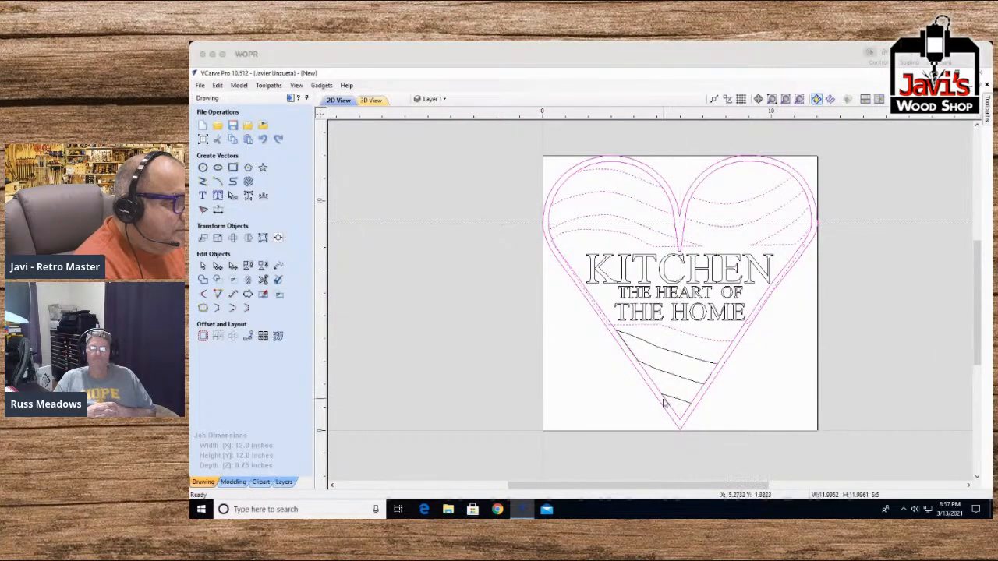
left_click(668, 348, "shift")
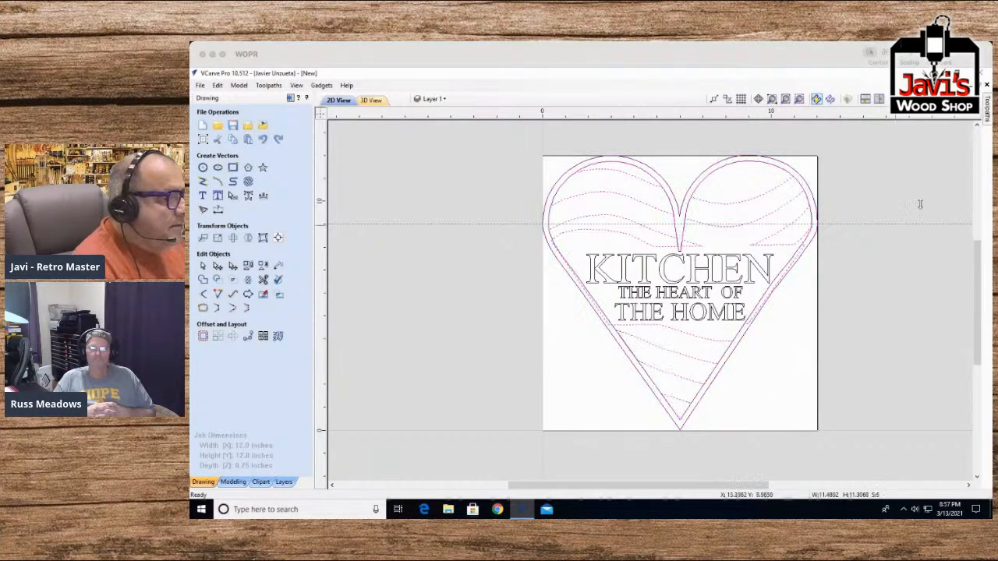
left_click(726, 162, "shift")
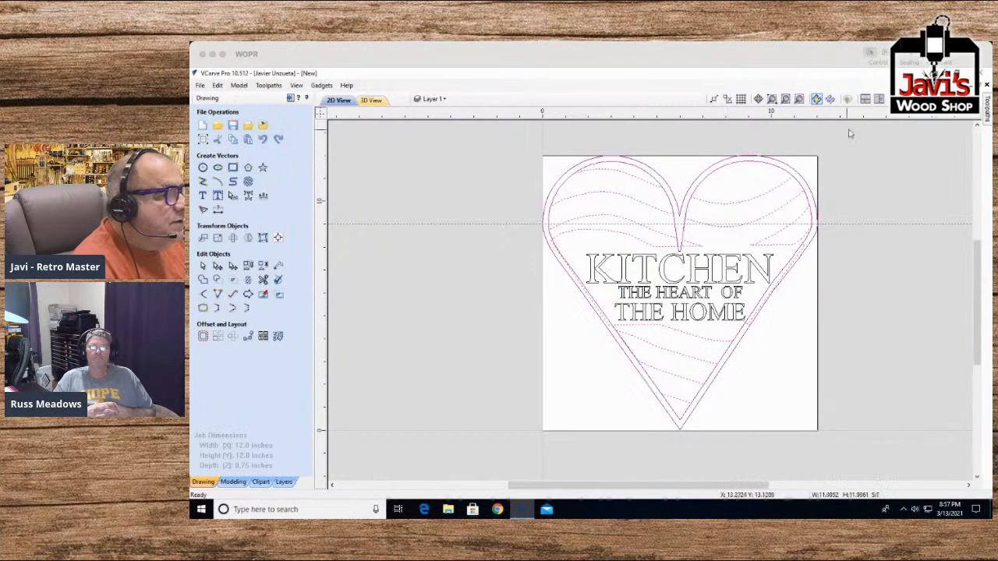
Step: Calculate an outside 2D profile toolpath for the selected vectors, 0.75 inches deep with the 1/8 inch end mill
left_click(987, 116)
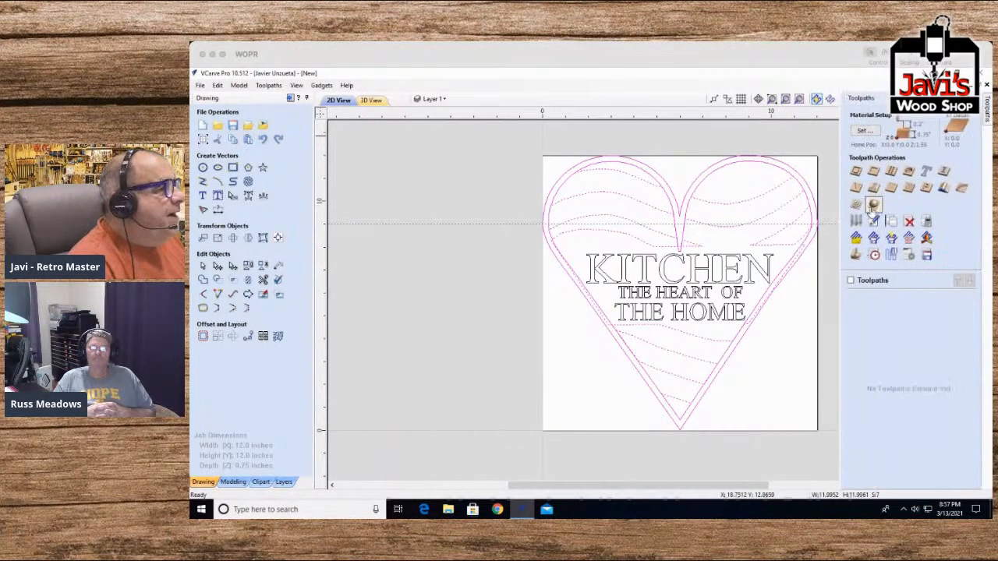
left_click(856, 172)
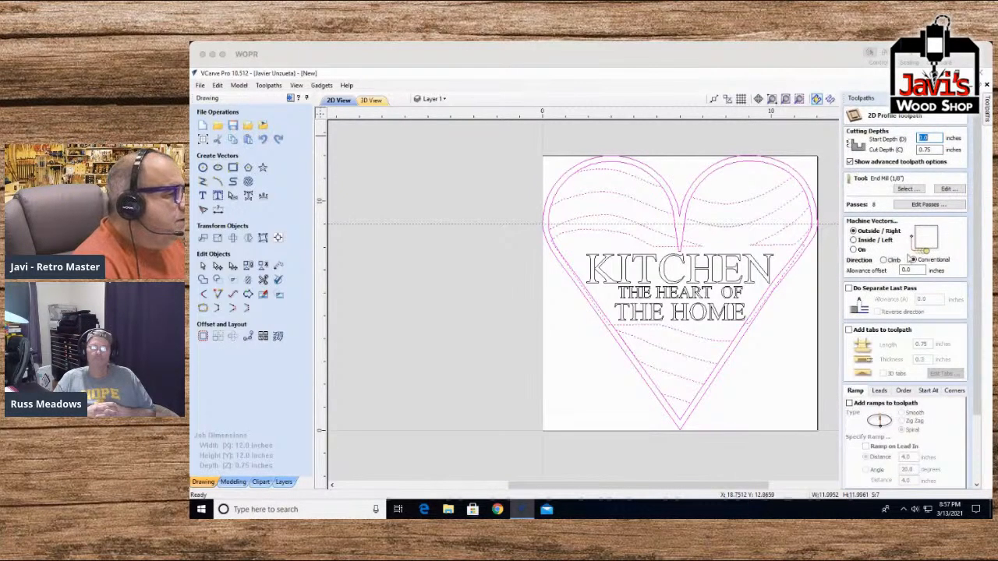
scroll(904, 374, "down", 3)
left_click(860, 481)
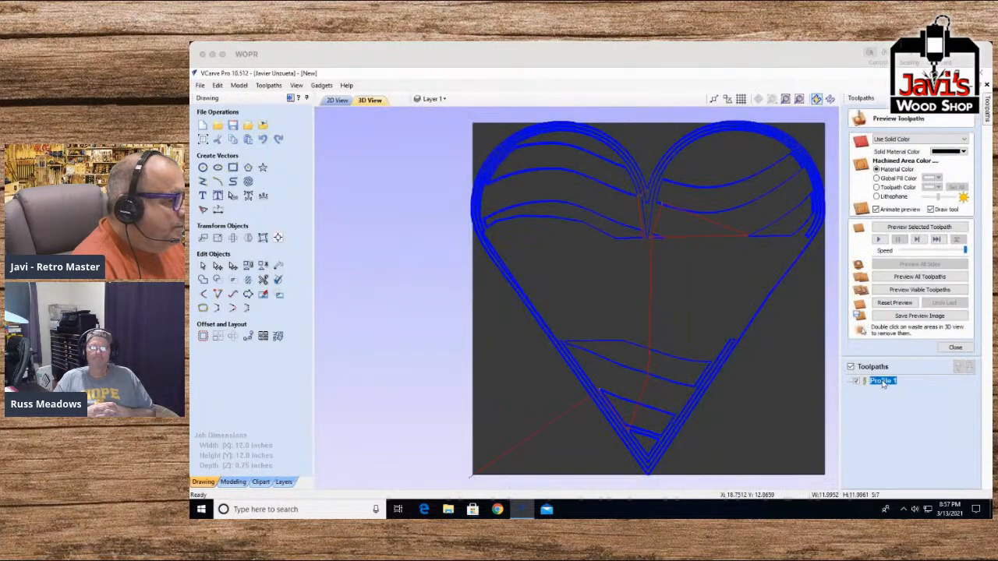
Step: Set the preview material to Birch, reset the preview and simulate all toolpaths
left_click(945, 153)
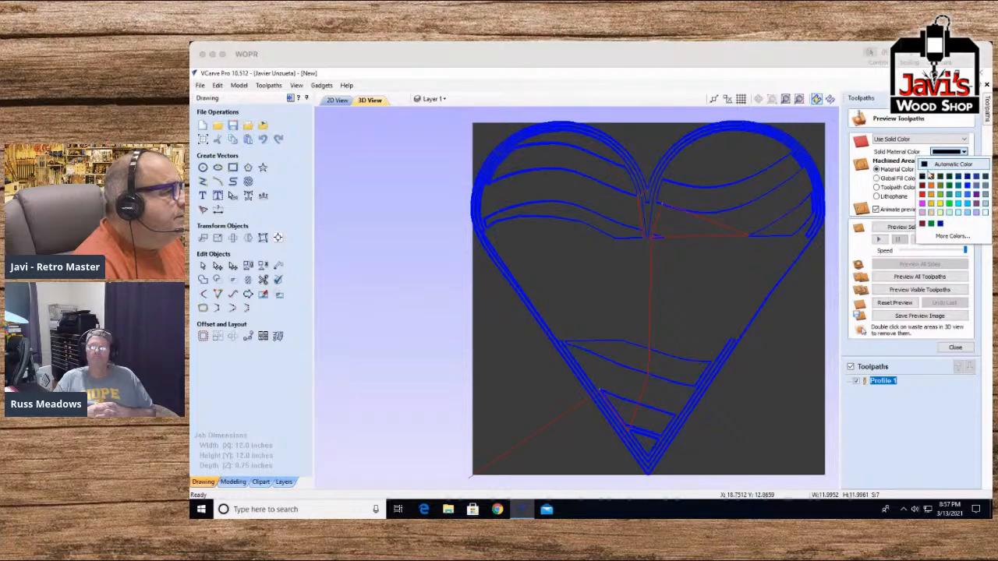
left_click(904, 142)
left_click(906, 141)
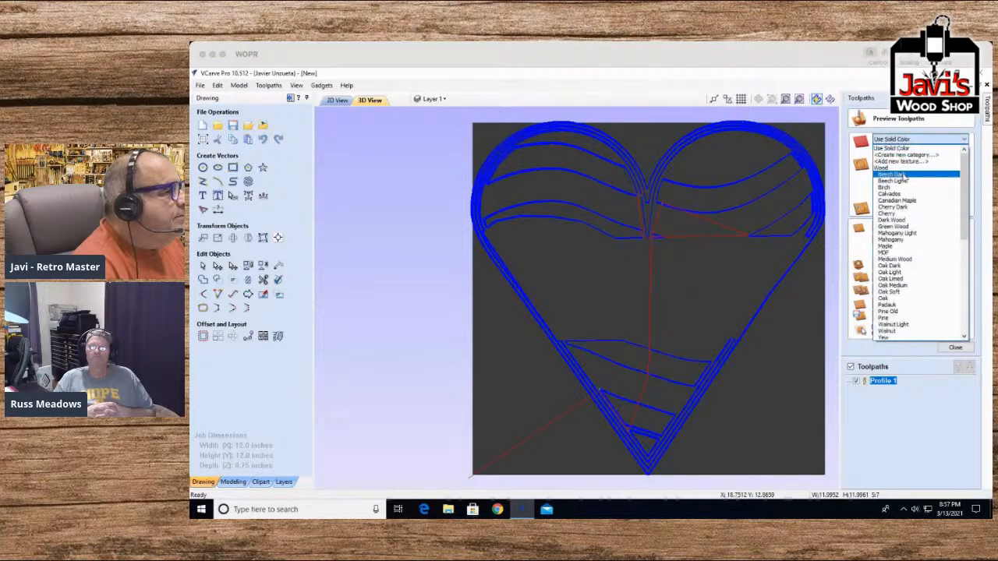
left_click(902, 174)
left_click(904, 141)
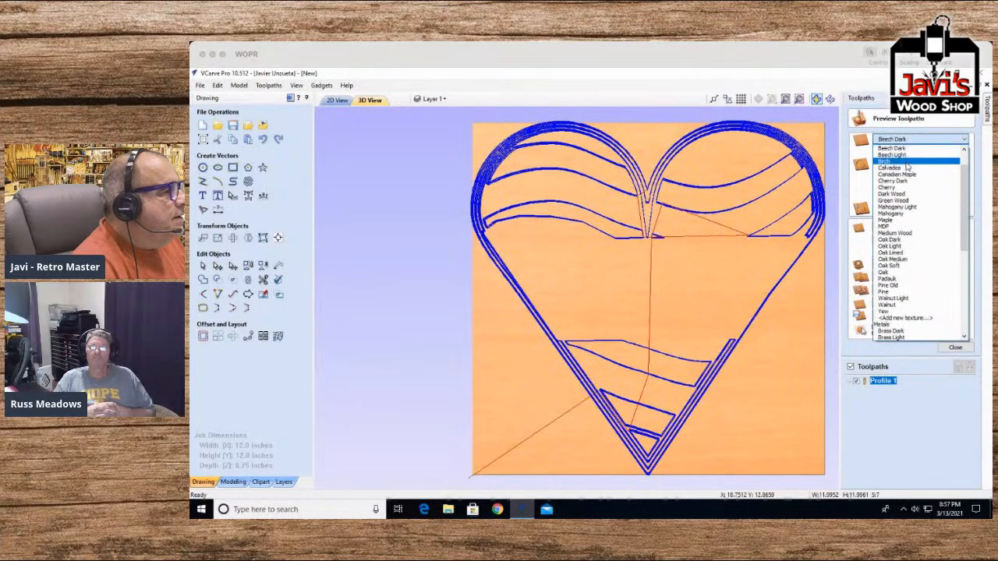
left_click(904, 162)
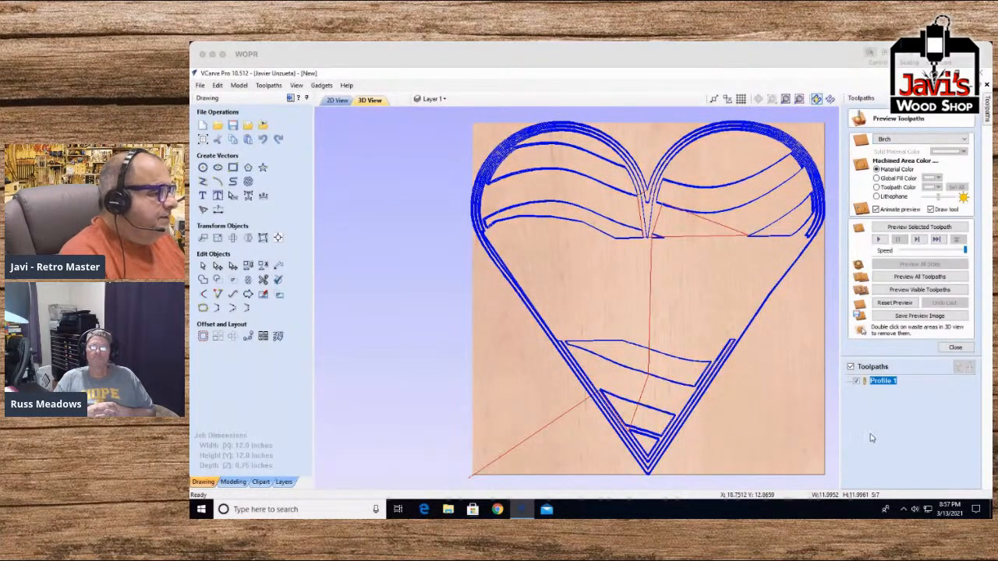
left_click(895, 303)
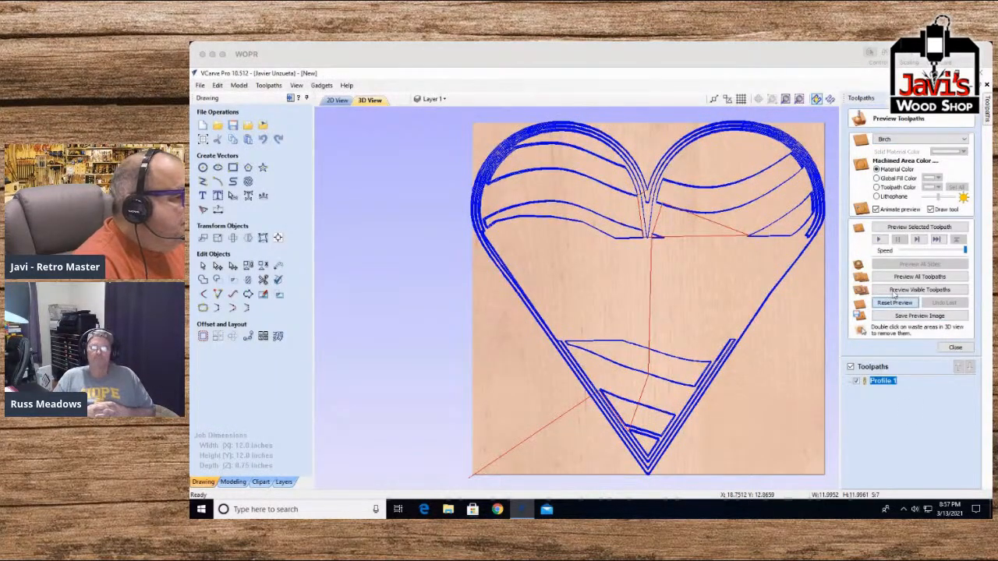
left_click(897, 278)
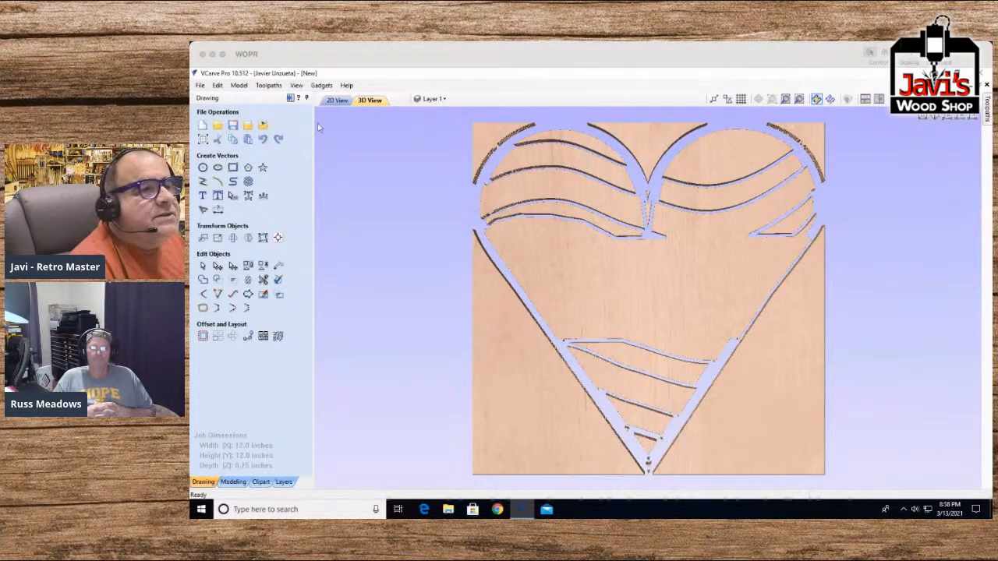
Step: Ungroup the double heart outline in the 2D view so that the inner and outer hearts are separately selectable
left_click(338, 100)
left_click(558, 195)
left_click(549, 193)
right_click(549, 191)
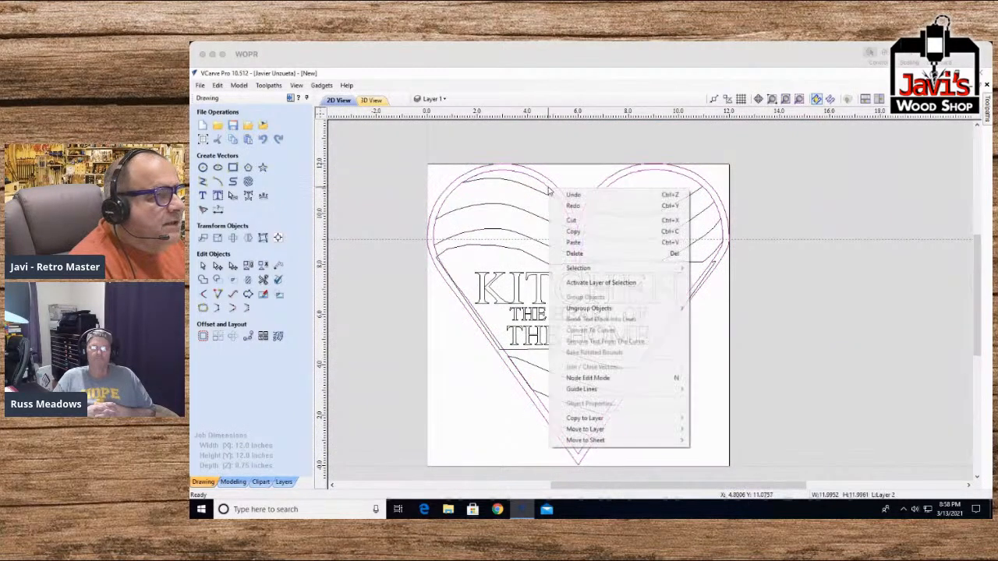
left_click(565, 174)
left_click(549, 188)
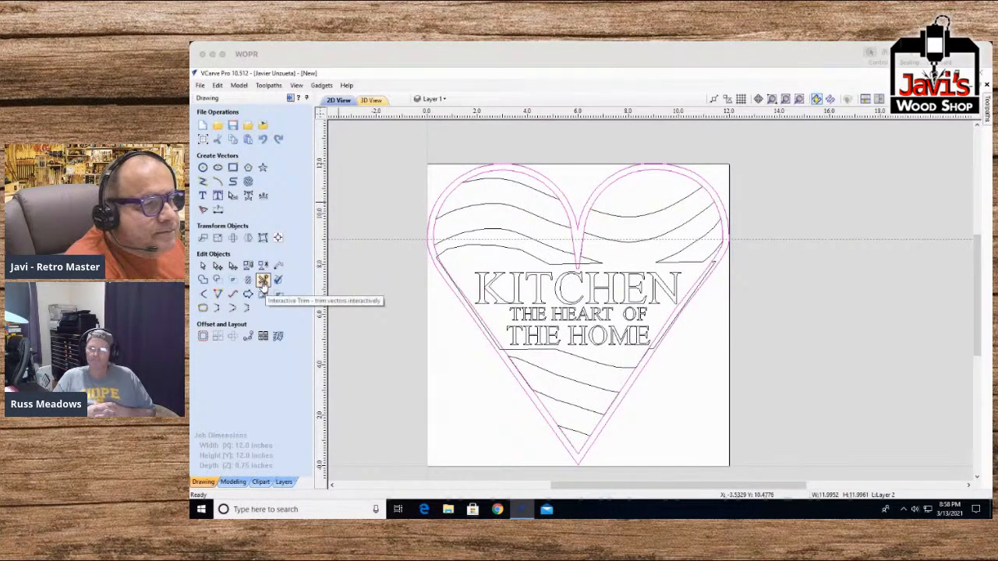
left_click(524, 186)
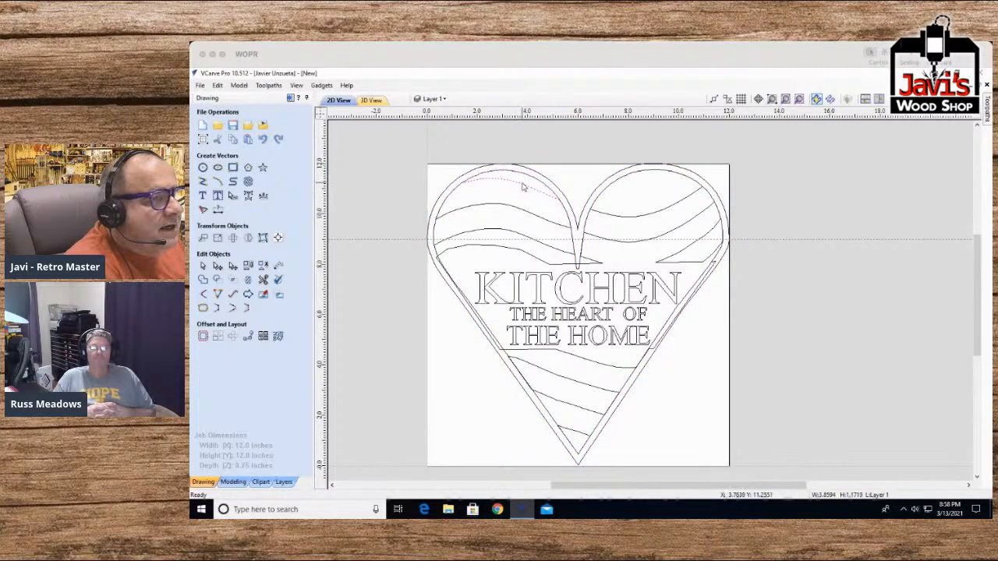
left_click(514, 249, "shift")
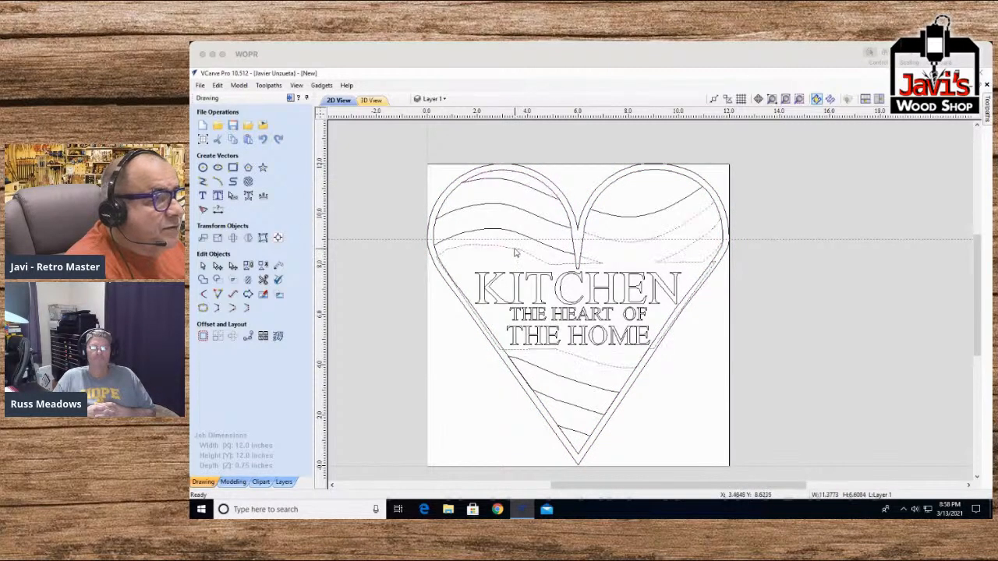
left_click(513, 238)
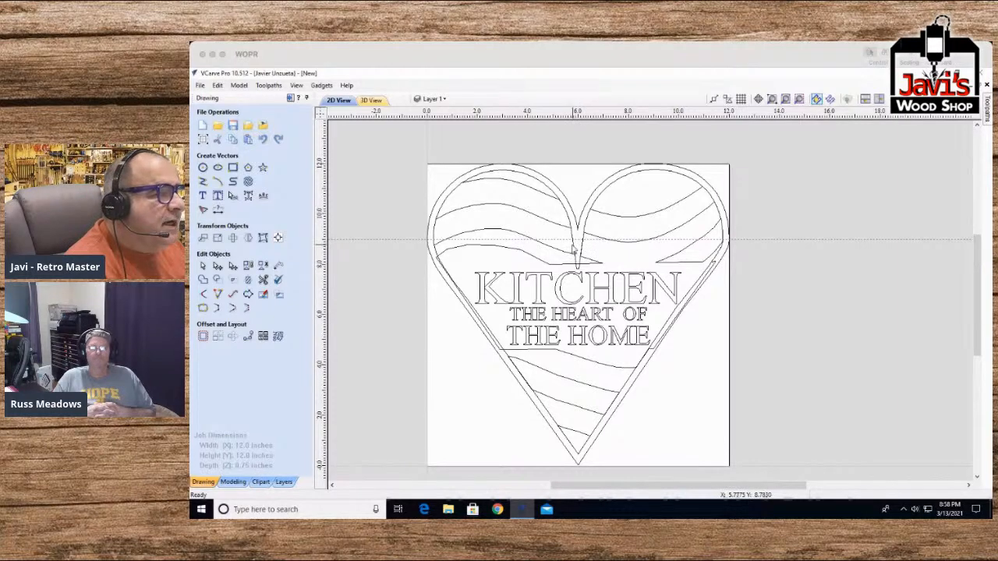
left_click(574, 245)
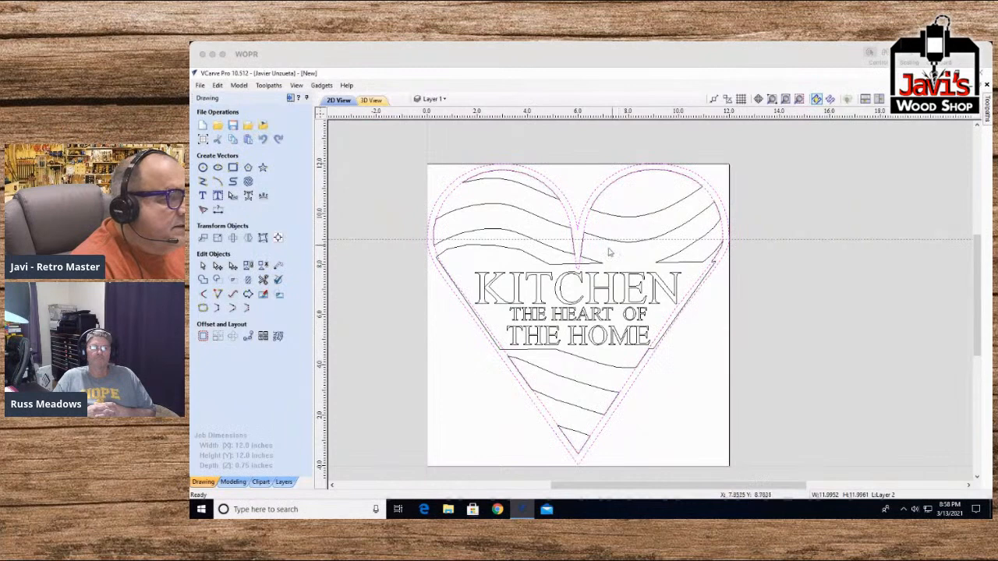
left_click(588, 232)
right_click(586, 226)
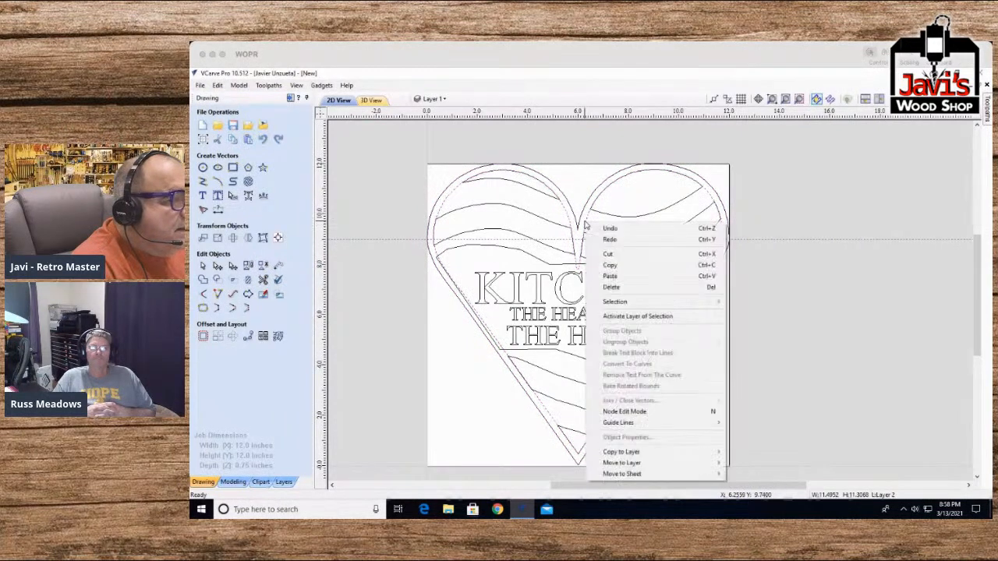
mouse_move(624, 463)
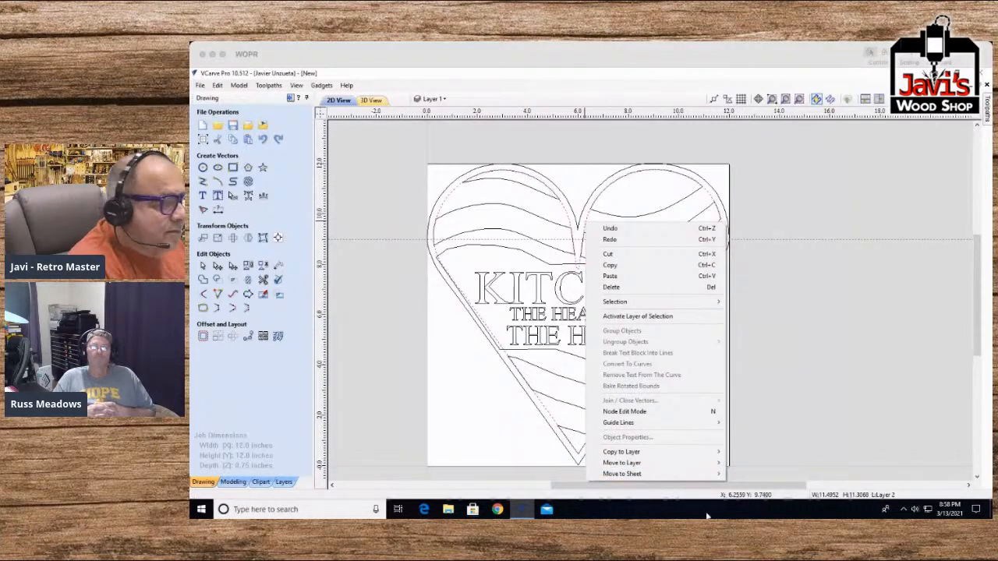
left_click(453, 364)
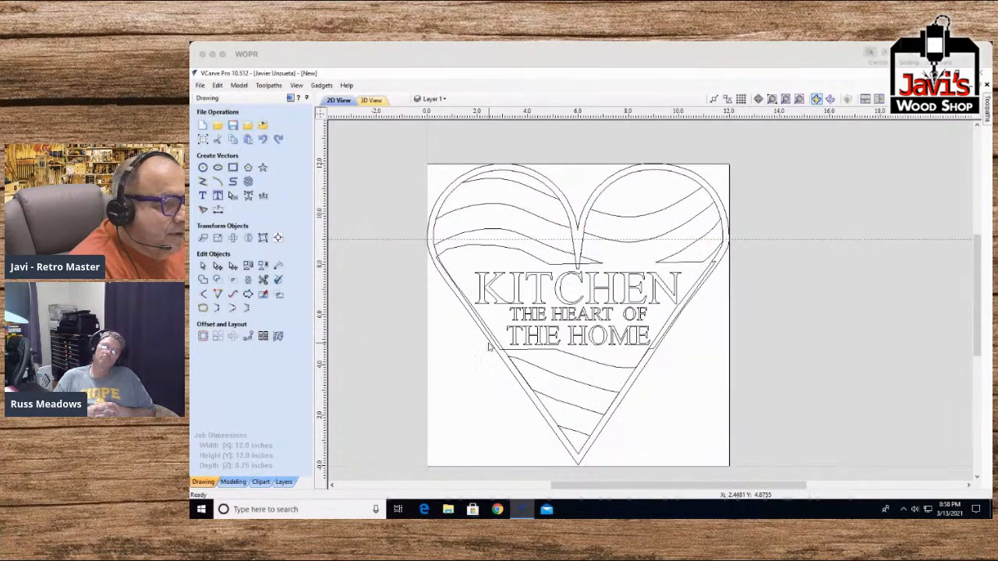
Step: Move the outer heart outline to Layer 1 and hide Layer 2
left_click(489, 347)
right_click(490, 347)
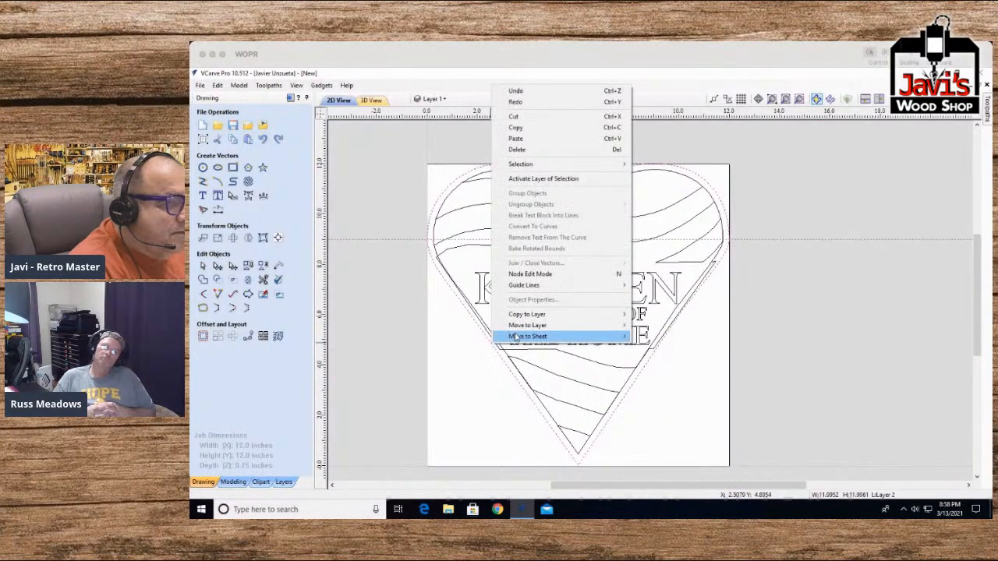
mouse_move(592, 325)
left_click(651, 327)
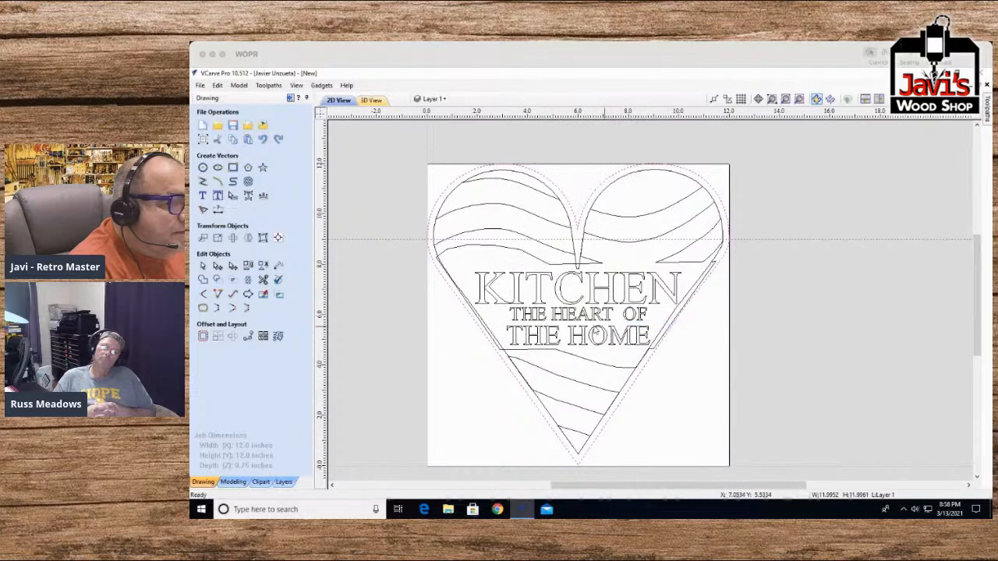
left_click(282, 482)
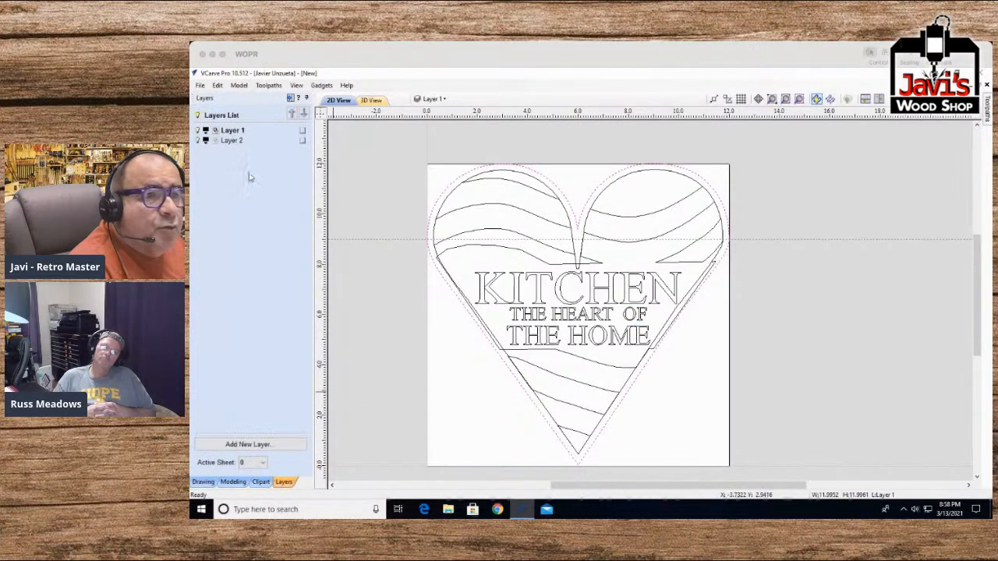
left_click(199, 140)
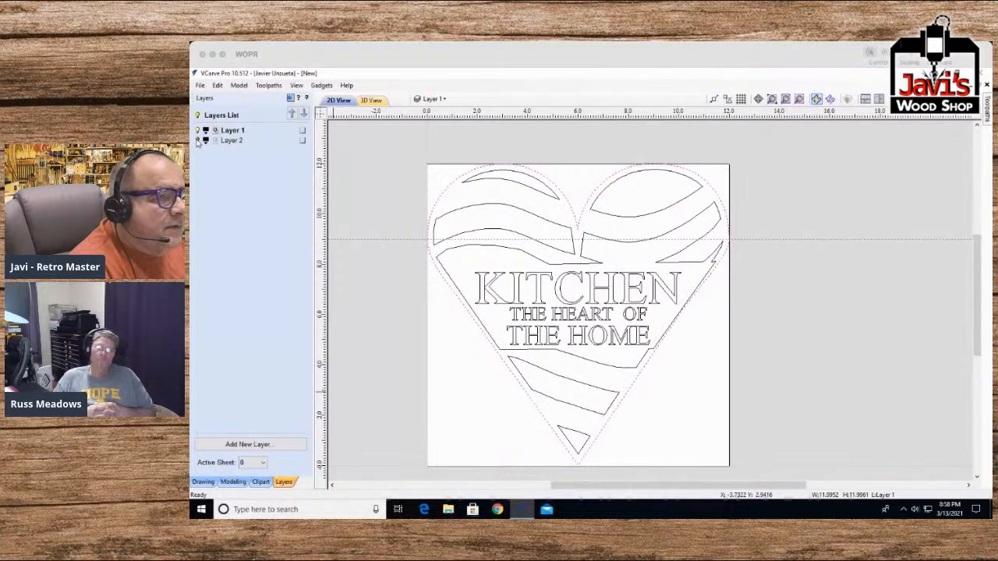
left_click(697, 460)
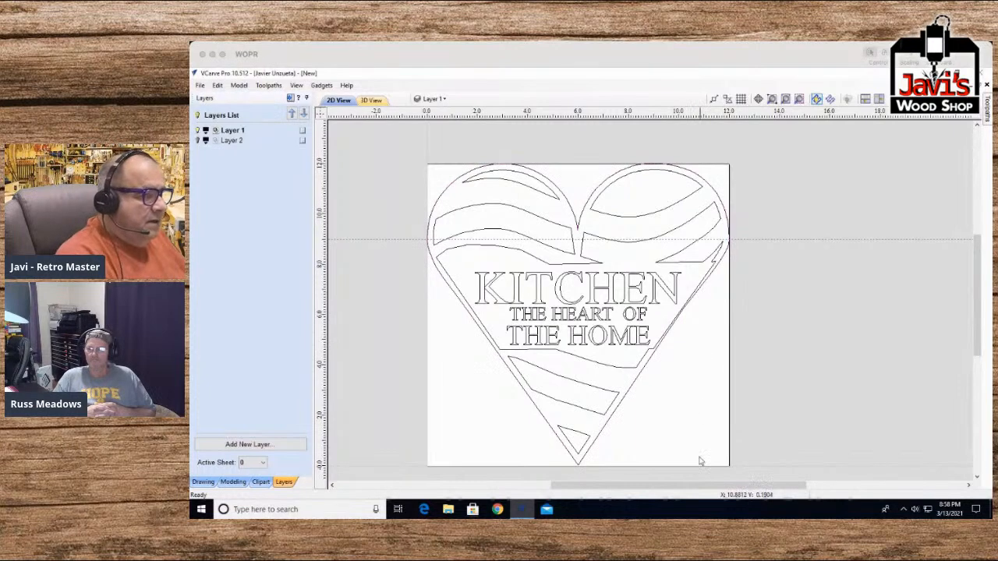
Step: Select the outer heart outline together with all closed wave band vectors, leaving out the three text lines
left_click_drag(700, 453, 434, 156)
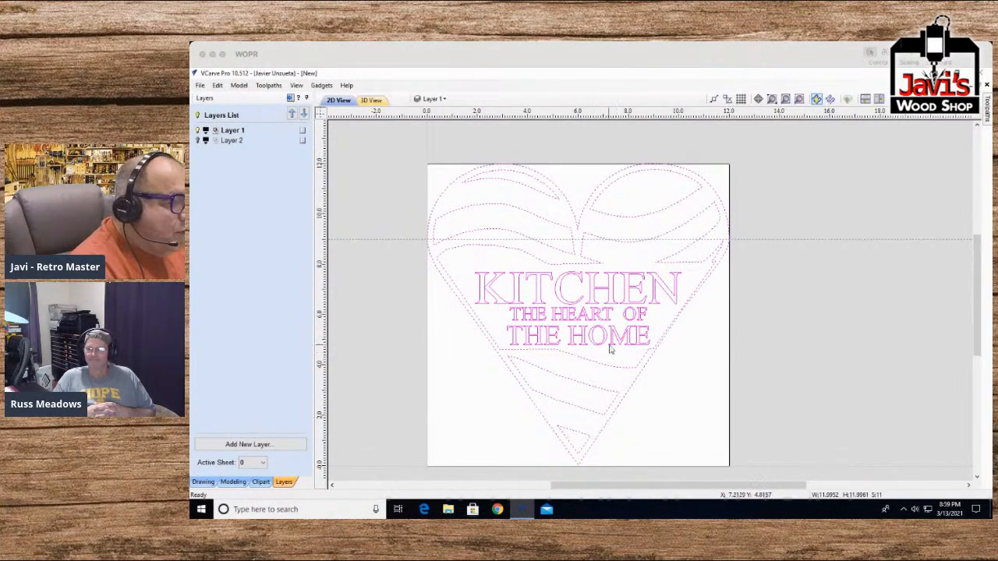
left_click(571, 290, "shift")
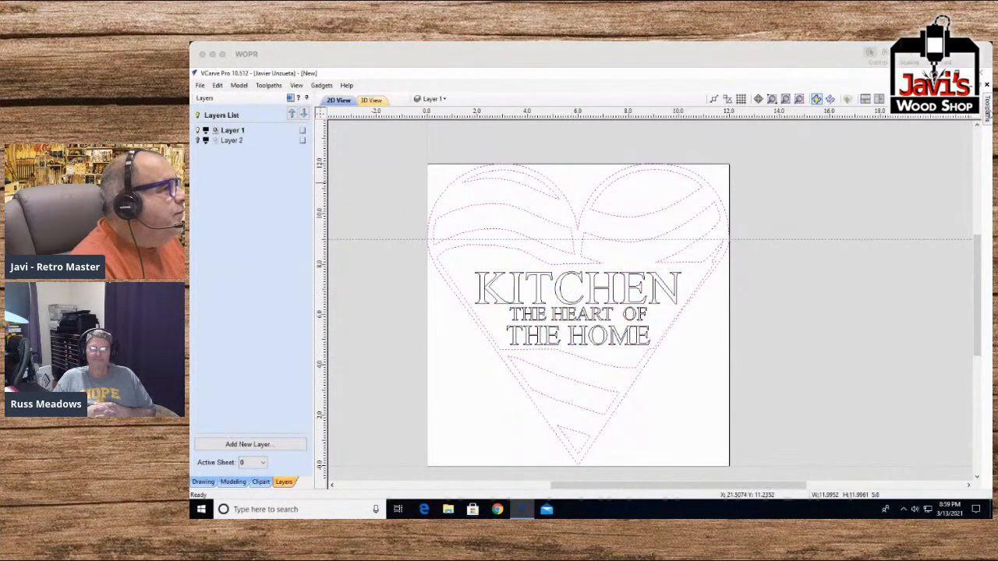
mouse_move(987, 110)
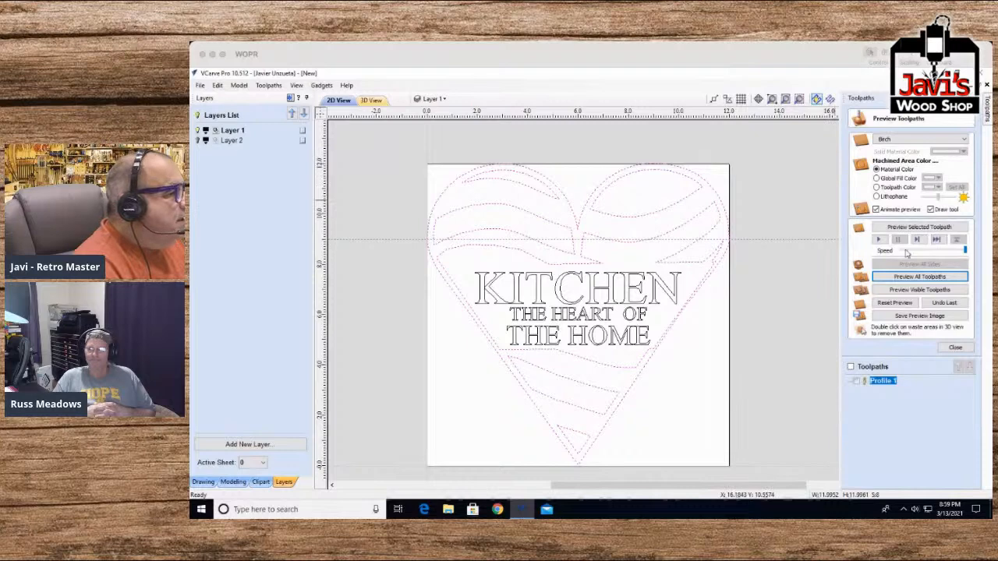
left_click(904, 278)
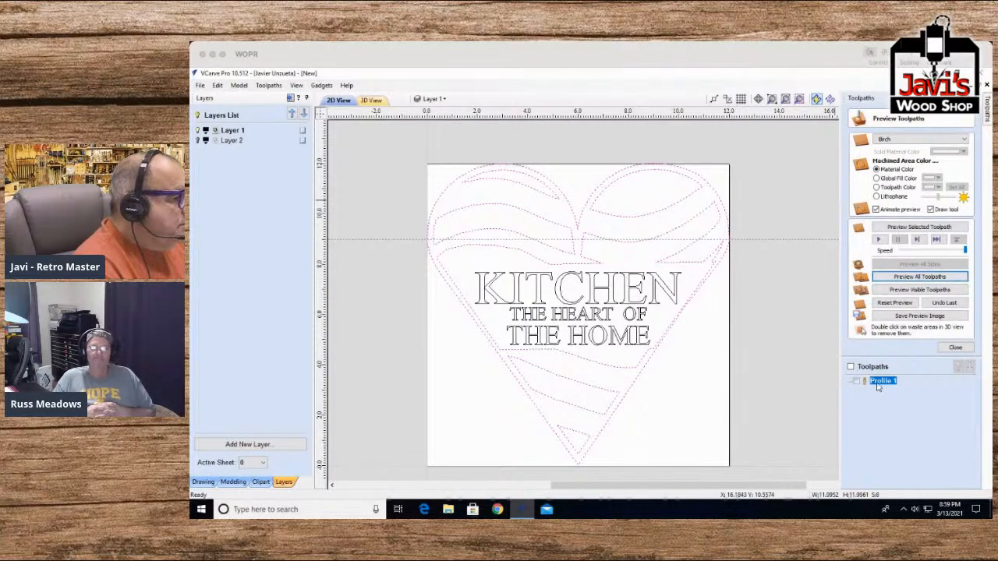
Step: Recalculate the Profile 1 toolpath for the selected vectors with its existing settings and preview all toolpaths
double_click(882, 382)
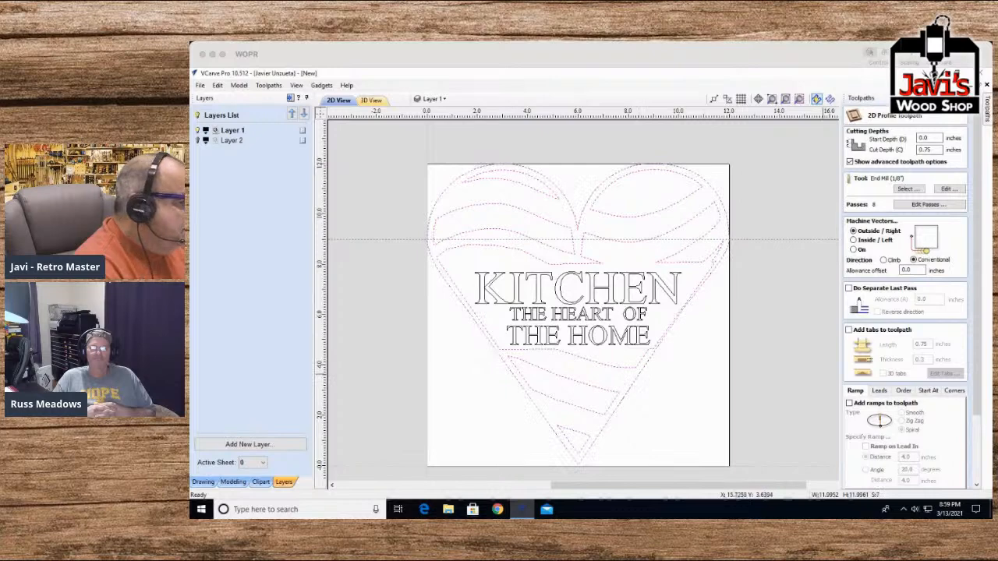
scroll(967, 413, "down", 3)
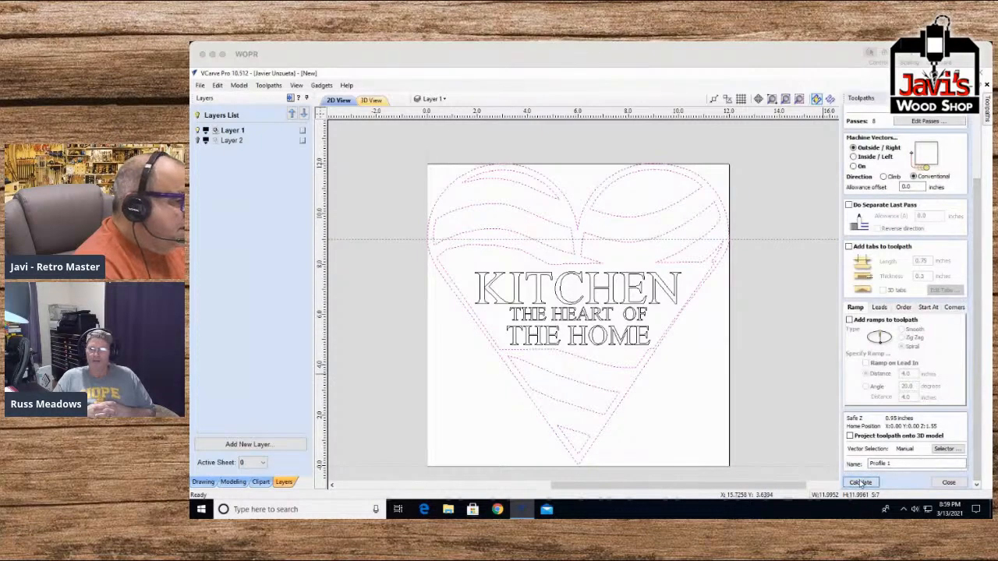
left_click(860, 483)
left_click(897, 277)
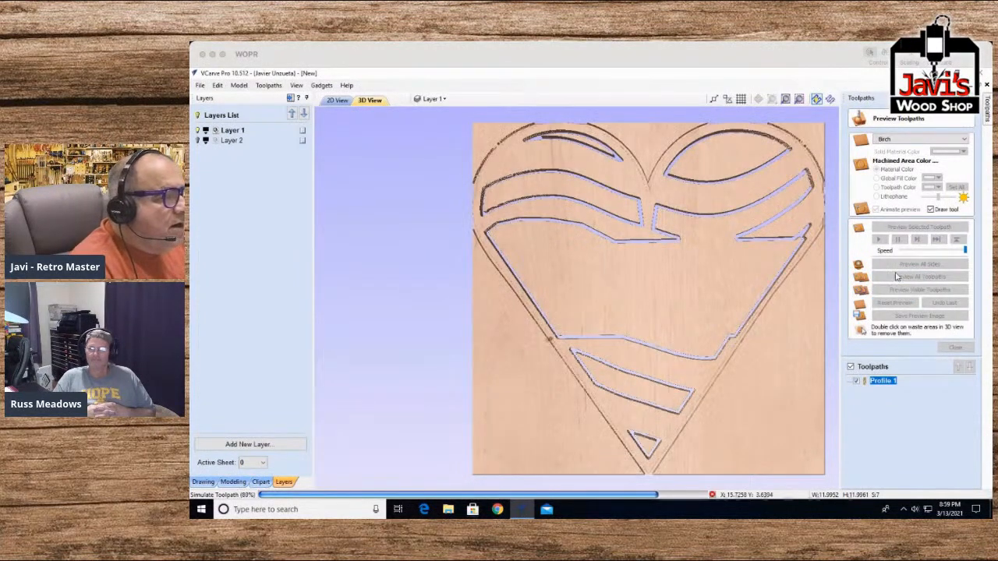
Step: Remove waste pieces from the 3D preview: the material outside the heart's left side and several cutouts between the wave bands
left_click(499, 350)
left_click(480, 140)
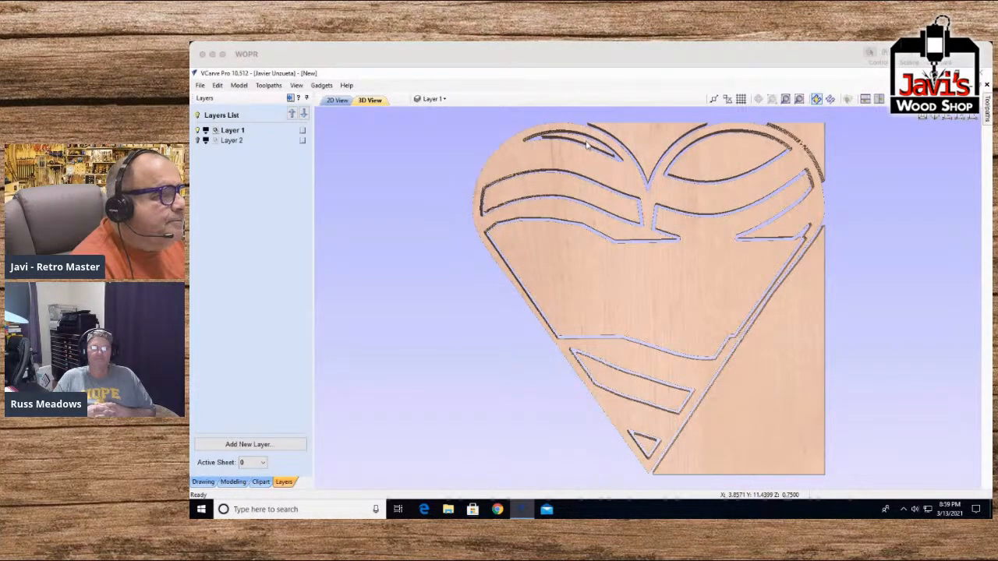
left_click(723, 158)
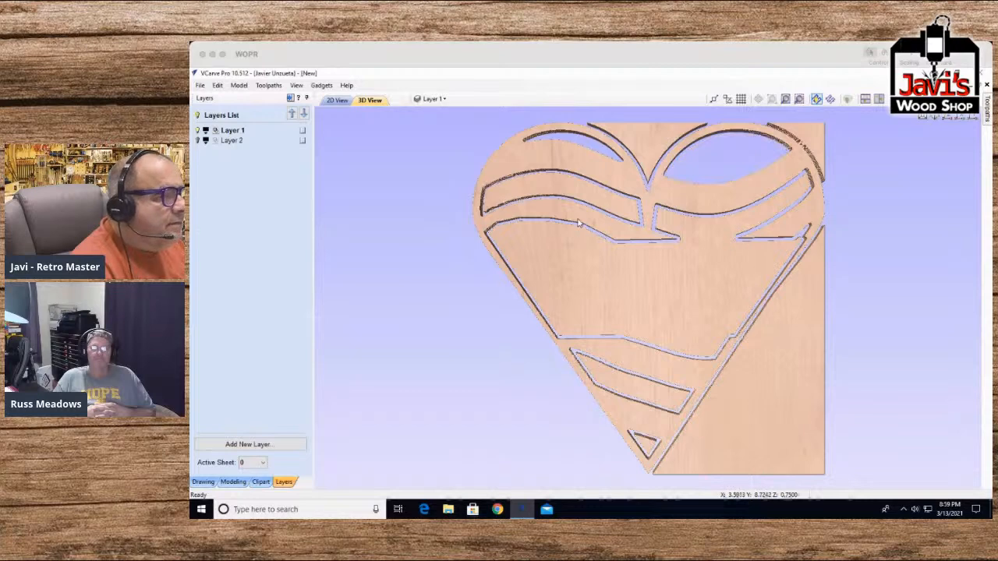
left_click(569, 191)
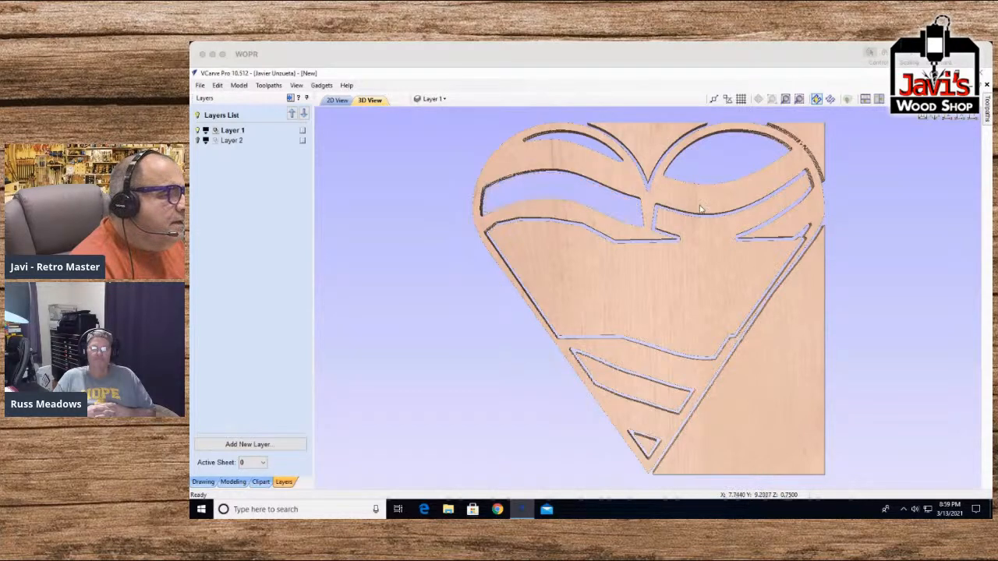
left_click(638, 390)
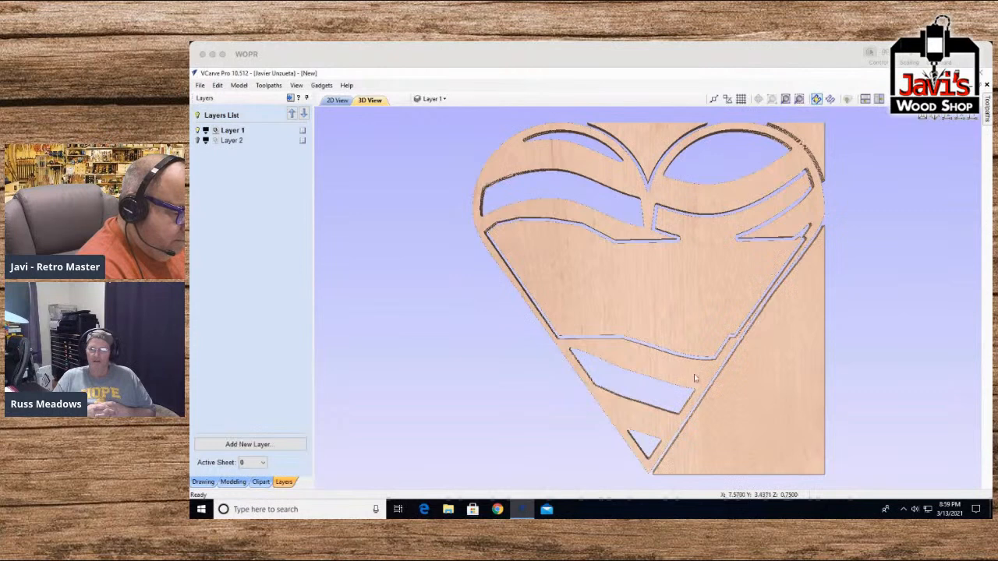
Step: Offset the outer heart outline outwards by 0.25 inches with sharp corners, keeping the original
left_click(331, 100)
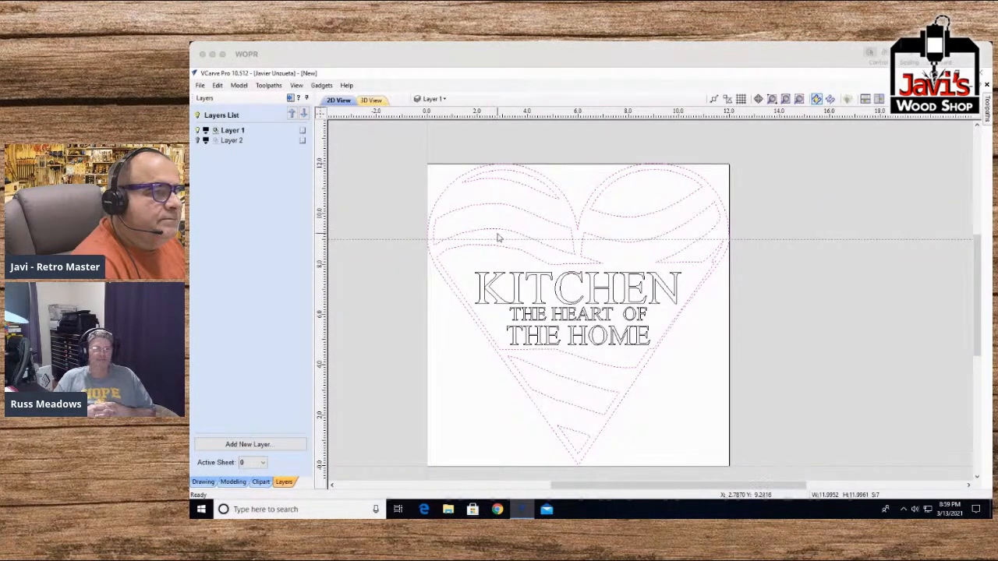
left_click(648, 407)
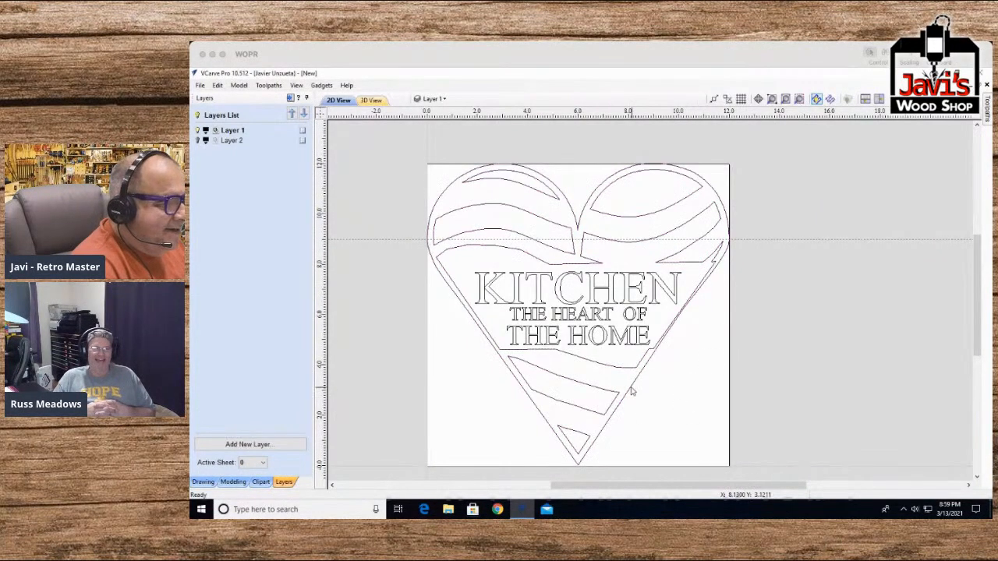
left_click(631, 390)
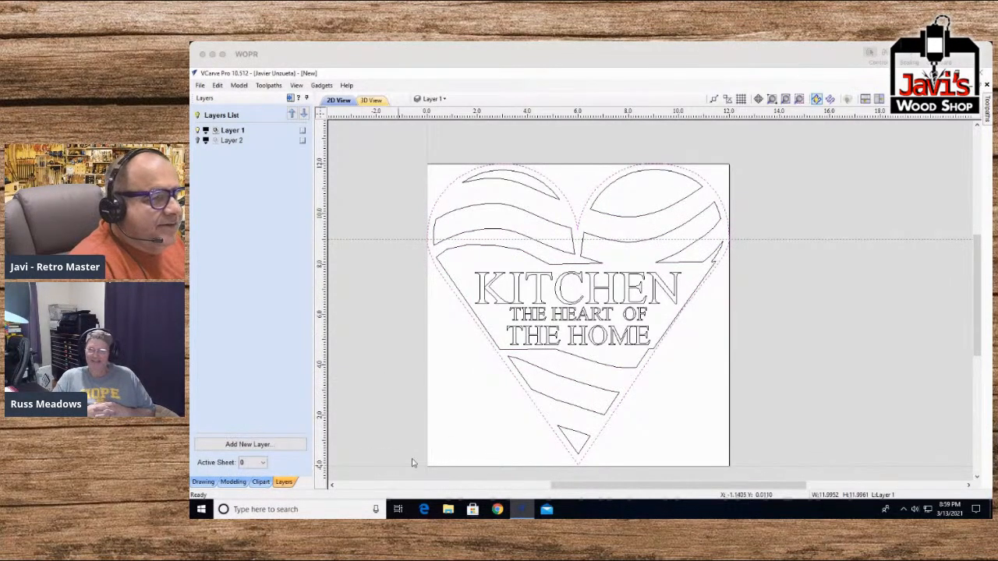
left_click(203, 482)
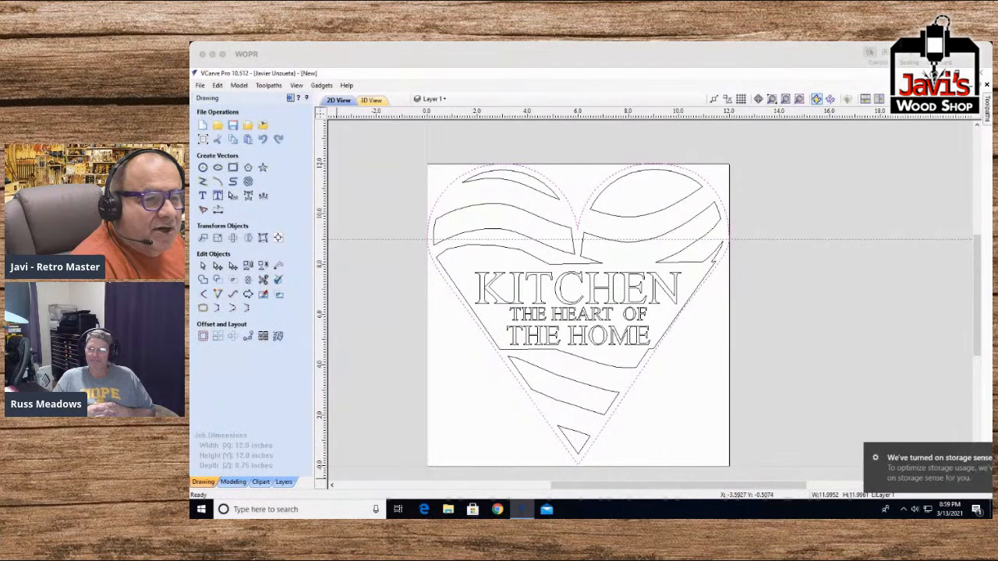
left_click(203, 335)
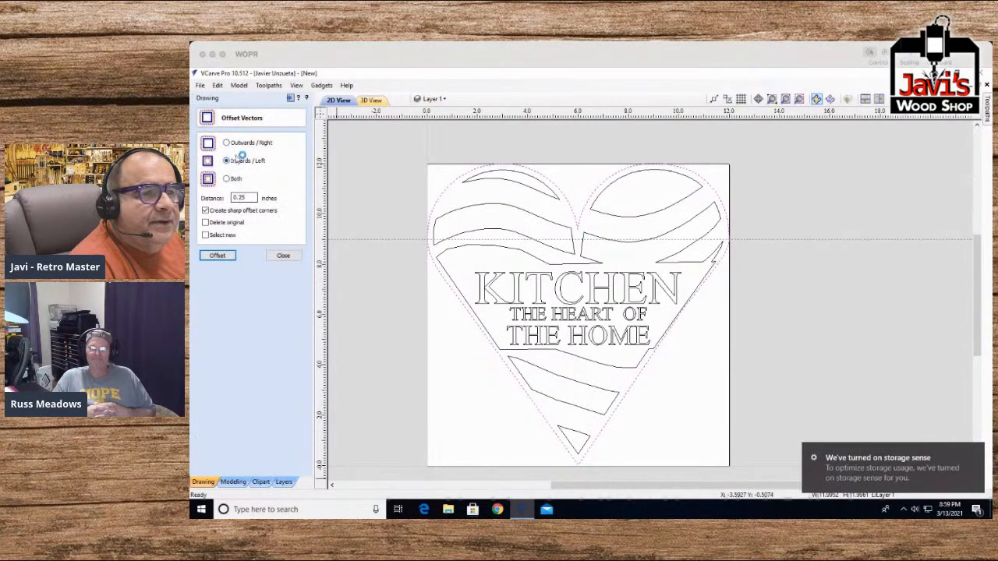
left_click(238, 142)
left_click(217, 254)
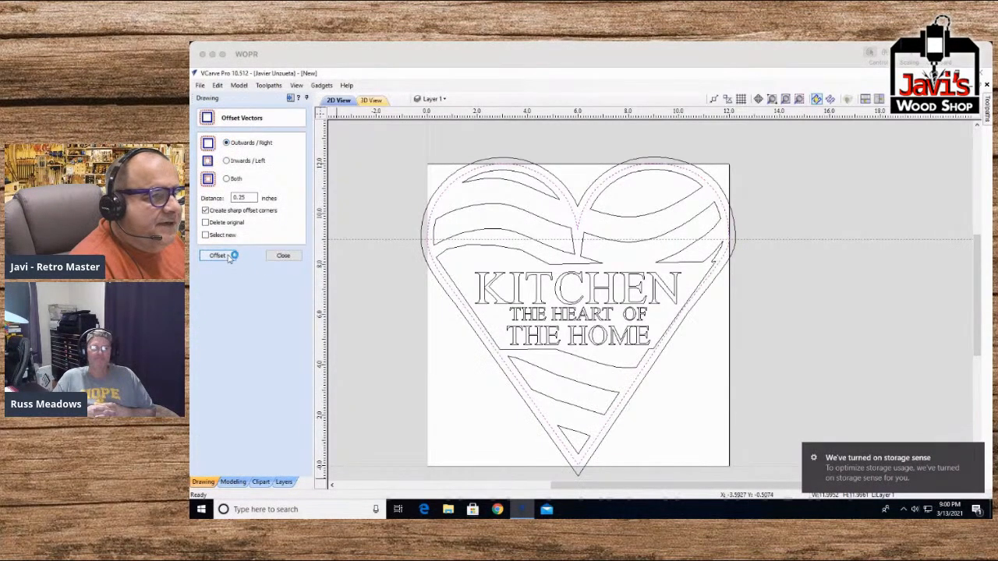
left_click(679, 428)
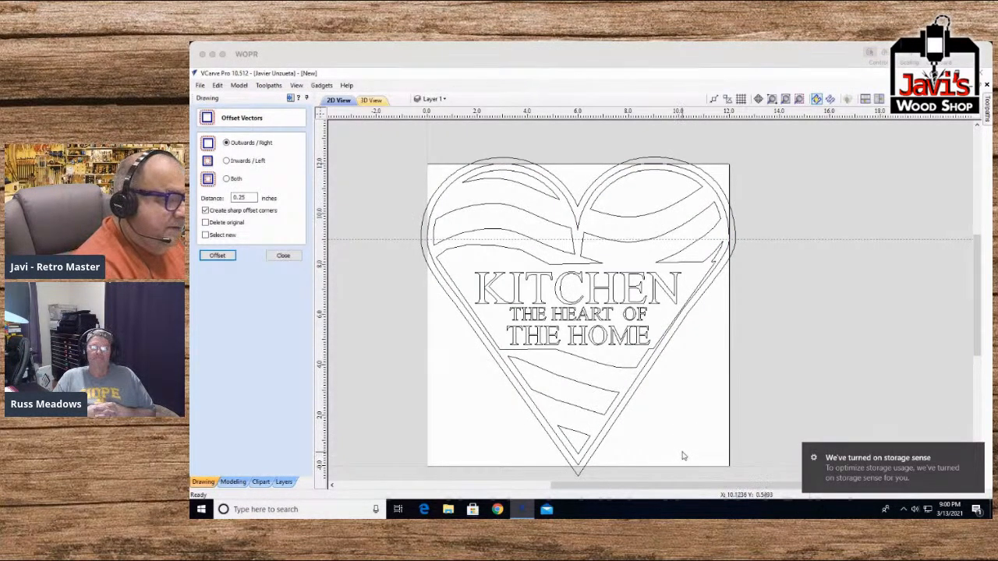
key("ctrl+a")
left_click(565, 315, "shift")
left_click(565, 303, "shift")
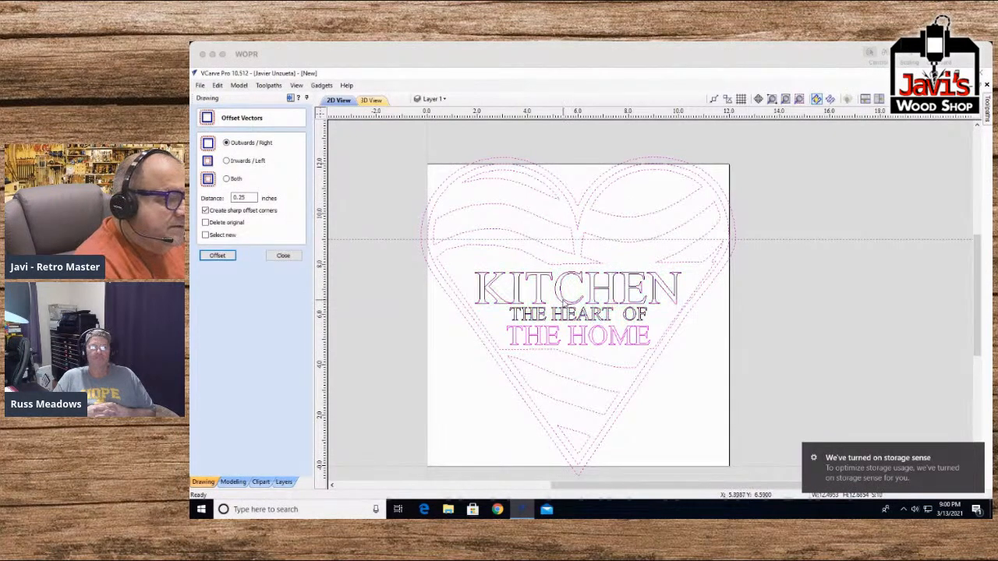
left_click(568, 346, "shift")
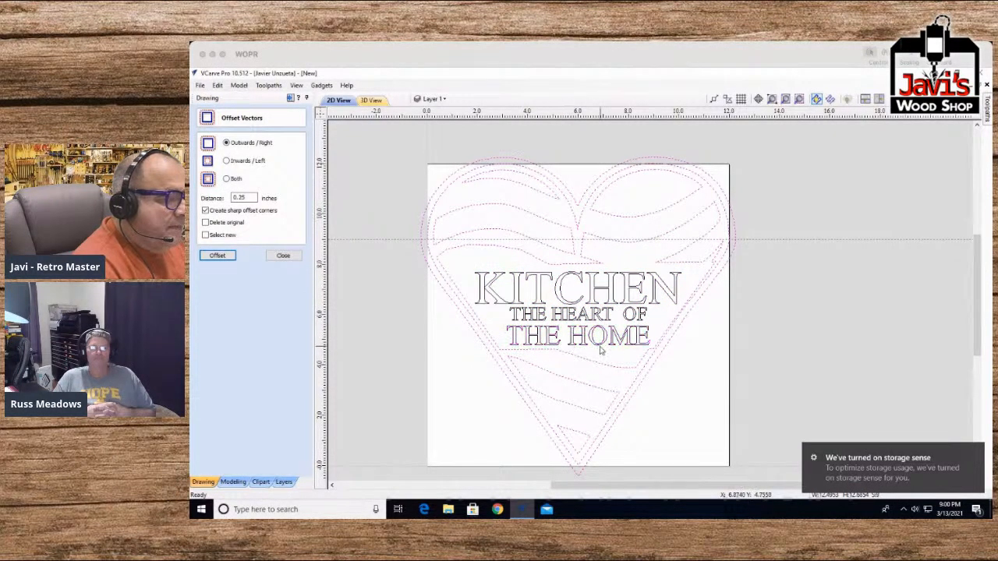
left_click(646, 356)
Step: Select the three text lines and calculate a V-Carve toolpath with a 0.15-inch flat depth and the 60° 1-inch V-bit
left_click_drag(582, 289, 606, 293)
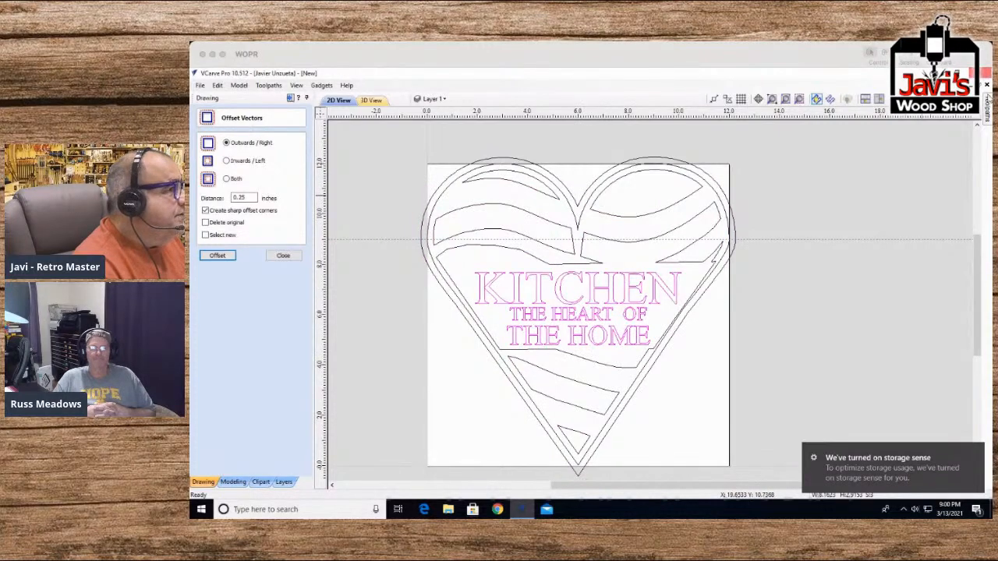
mouse_move(988, 103)
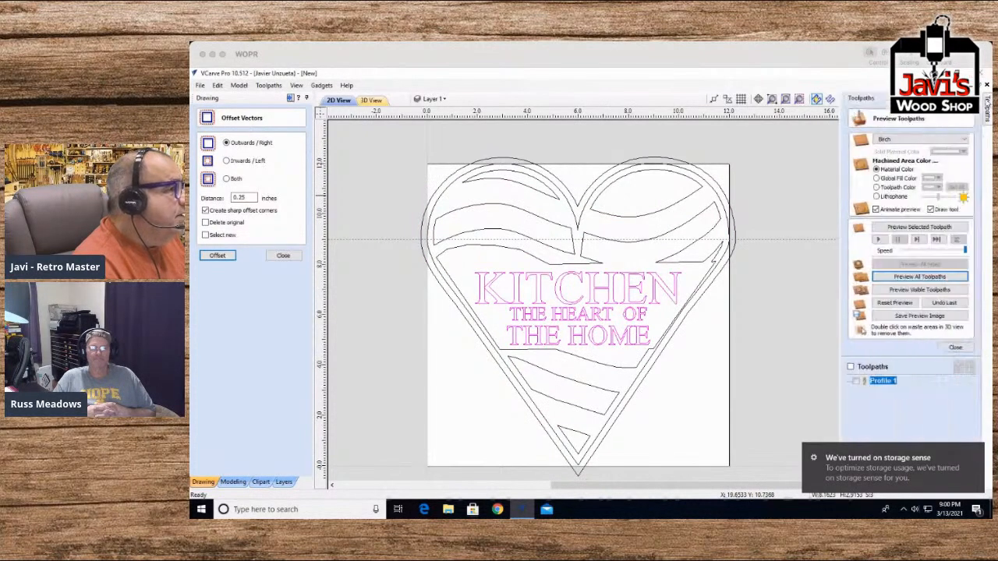
left_click(956, 347)
left_click(855, 186)
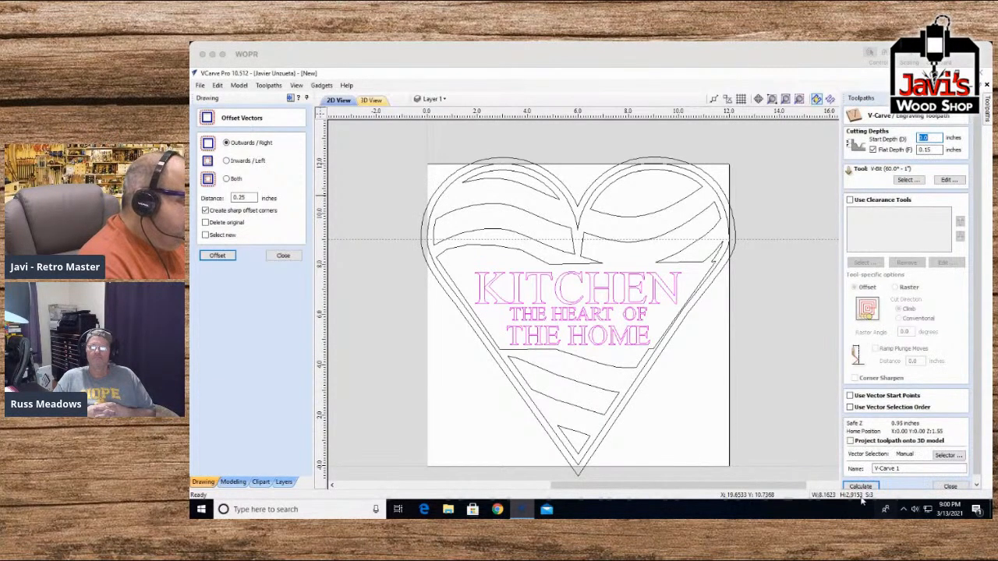
left_click(860, 487)
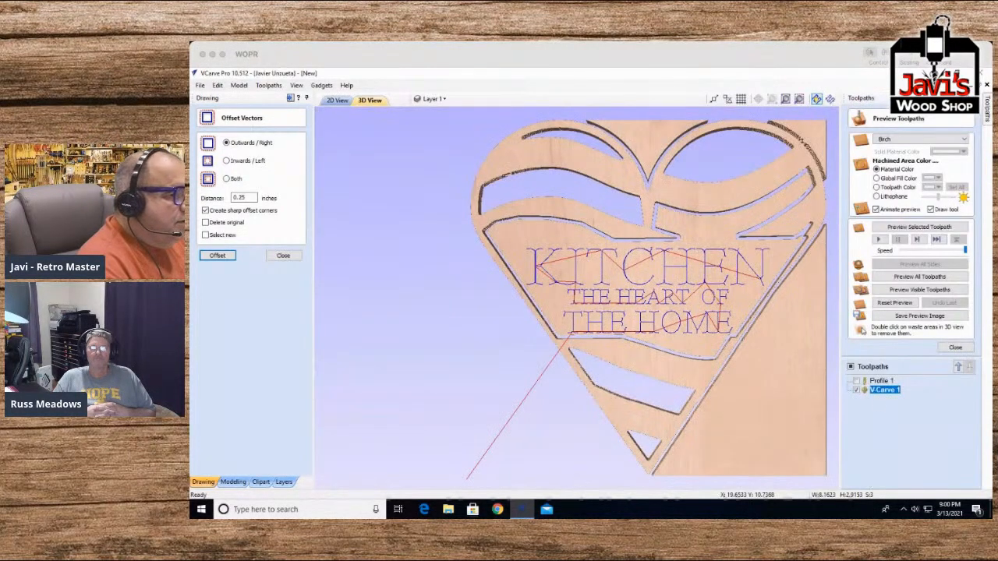
Step: Reopen the Profile 1 toolpath for editing and add the new outer offset heart outline to its selected vectors
left_click(876, 380)
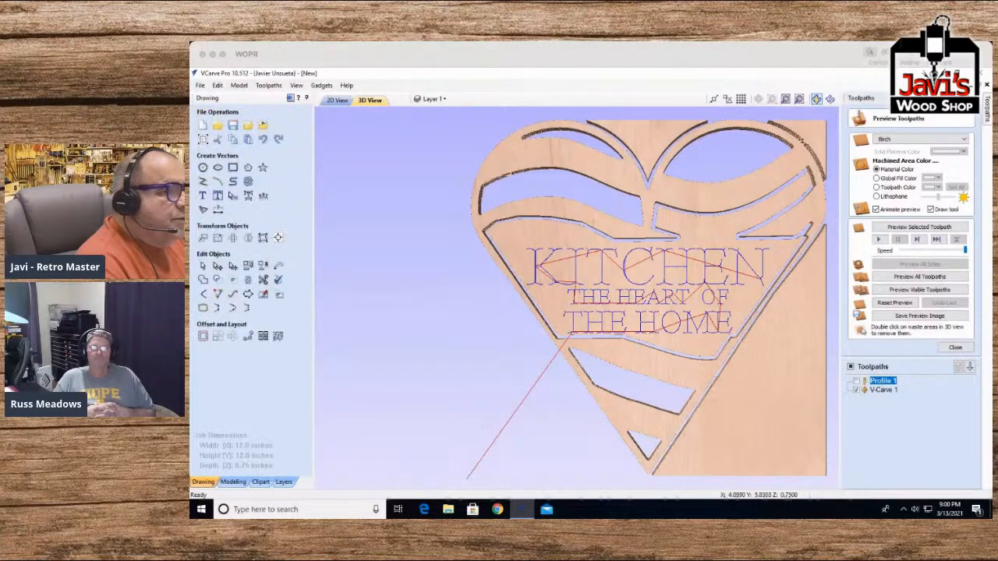
left_click(337, 99)
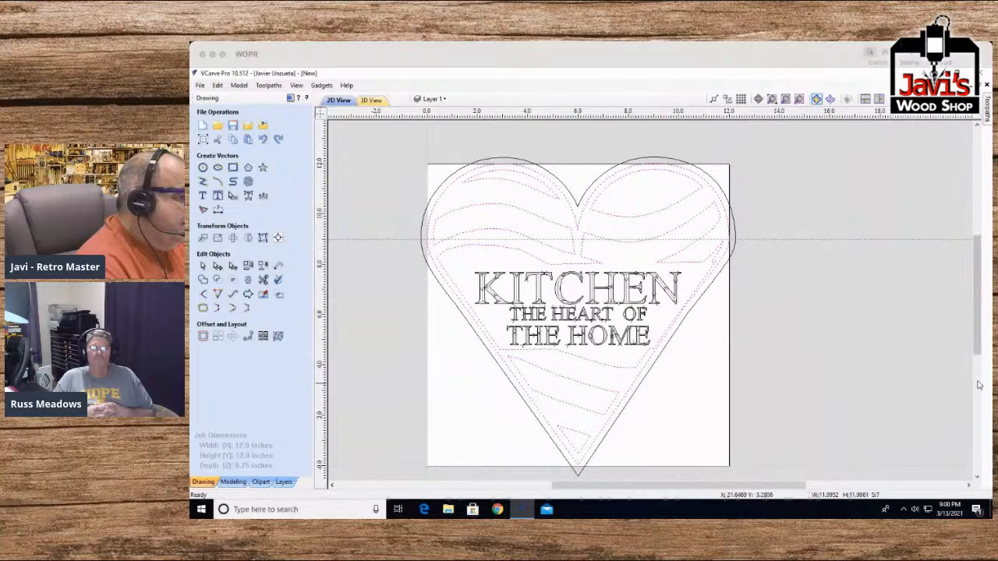
scroll(978, 254, "down", 3)
scroll(978, 265, "up", 3)
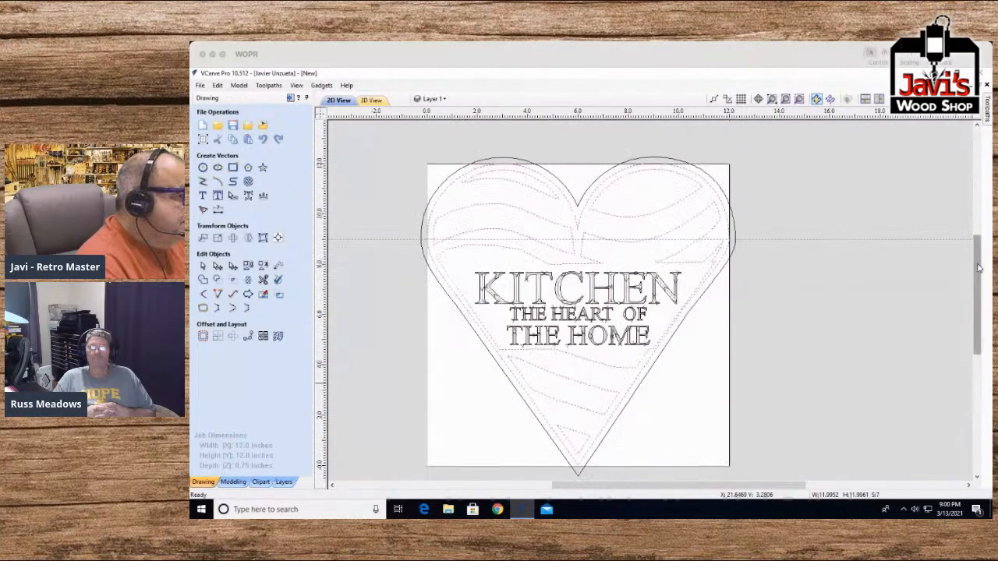
left_click_drag(716, 485, 842, 481)
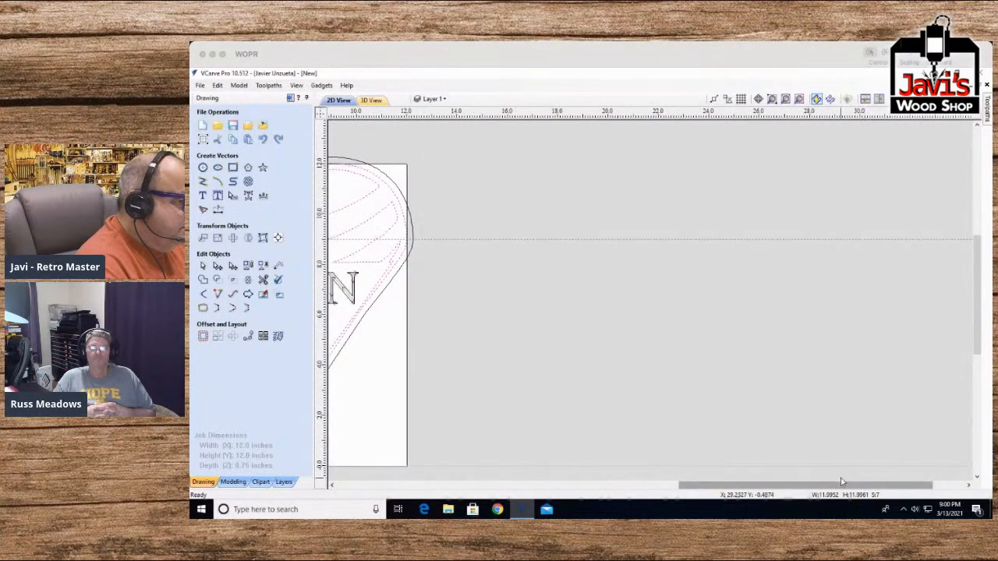
left_click(617, 487)
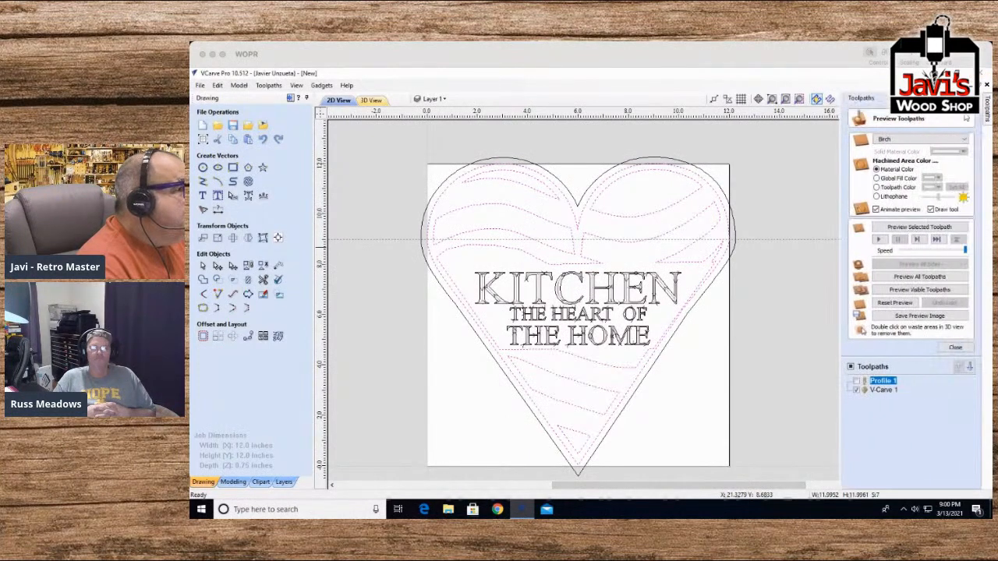
left_click(967, 117)
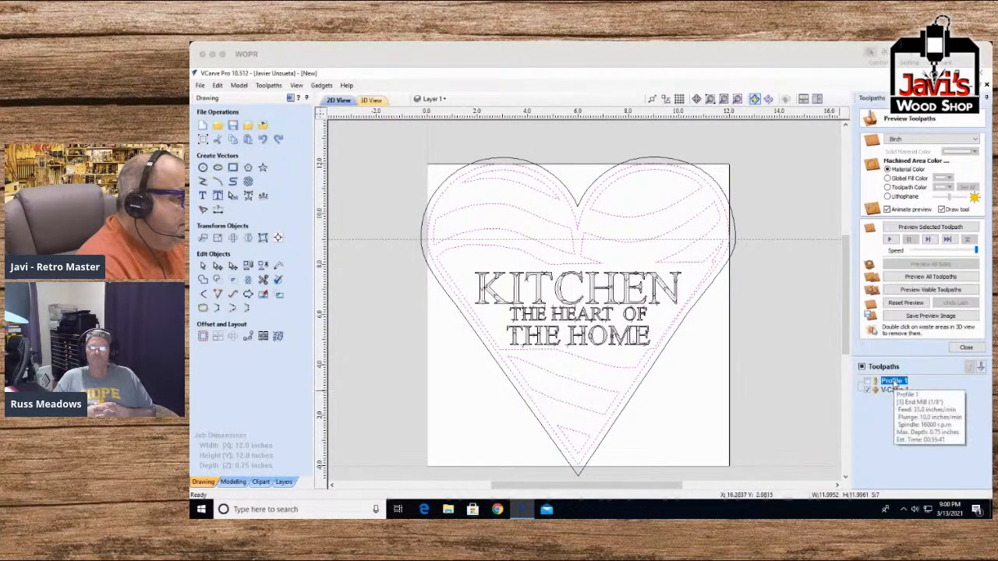
double_click(894, 381)
left_click(677, 338, "shift")
Step: Recalculate the Profile 1 toolpath with its existing settings and preview all toolpaths
scroll(986, 419, "down", 2)
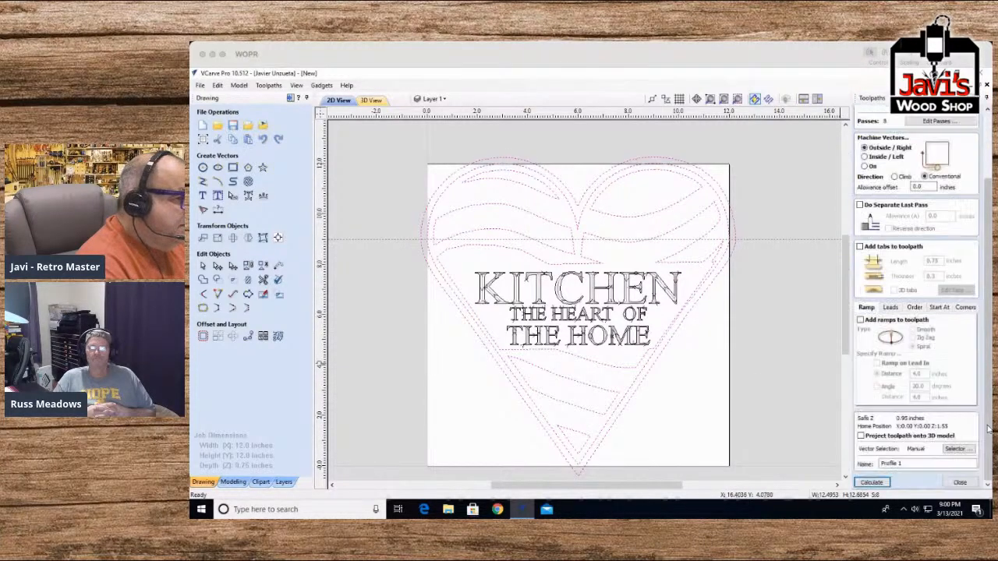
left_click(871, 483)
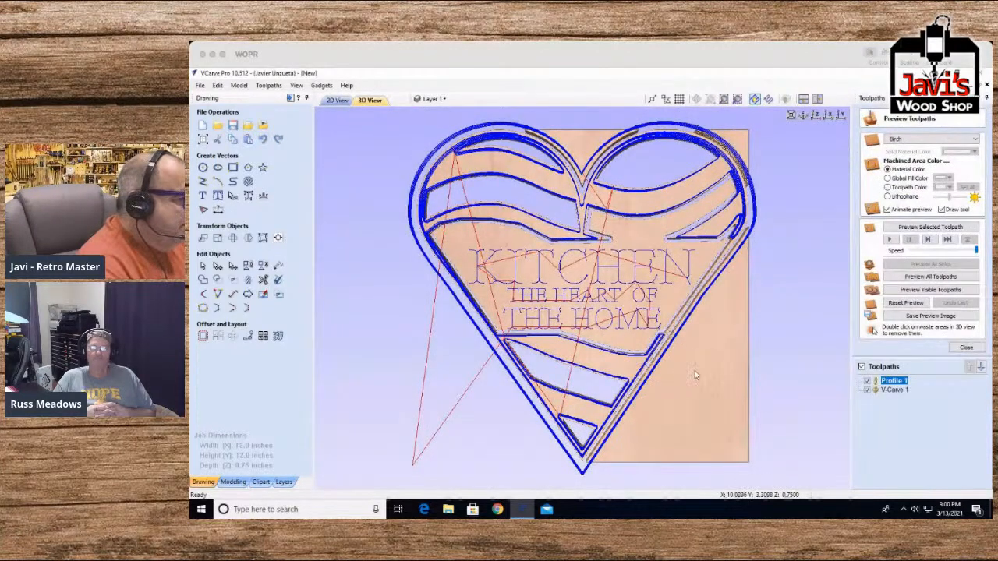
left_click(912, 290)
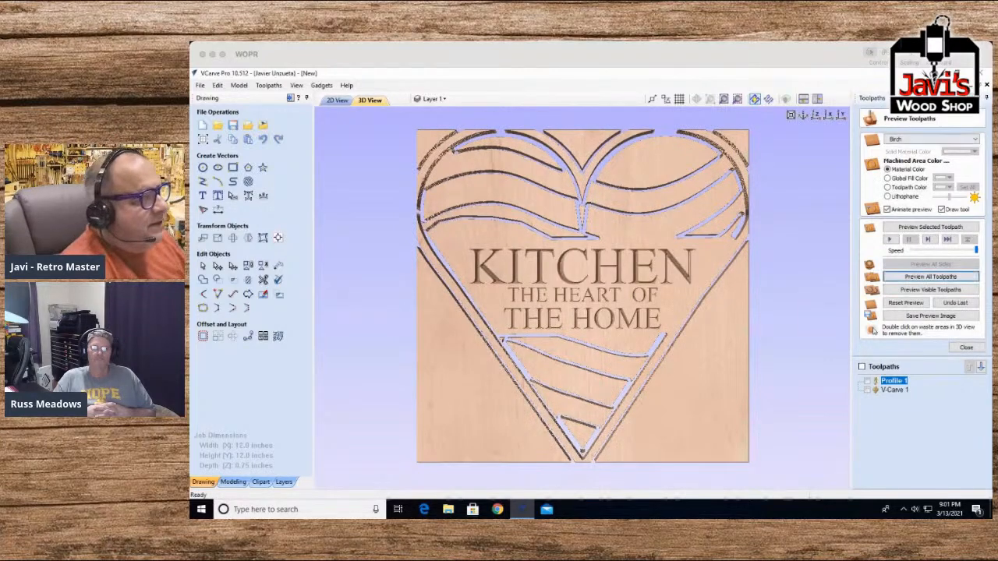
Step: Remove the waste material around the heart from the 3D preview, including both sides, the upper corners and the notch between the lobes
double_click(467, 379)
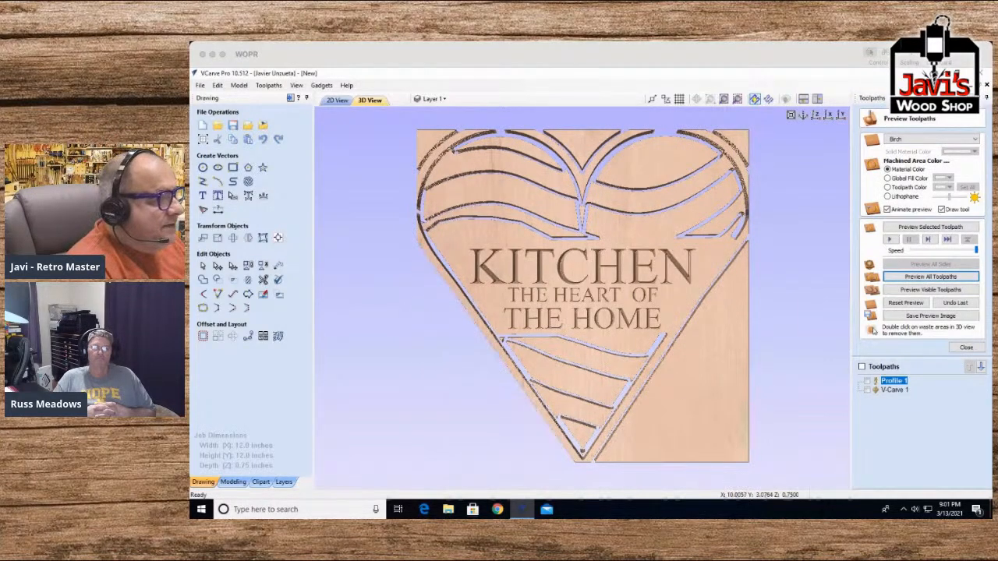
double_click(742, 364)
double_click(729, 148)
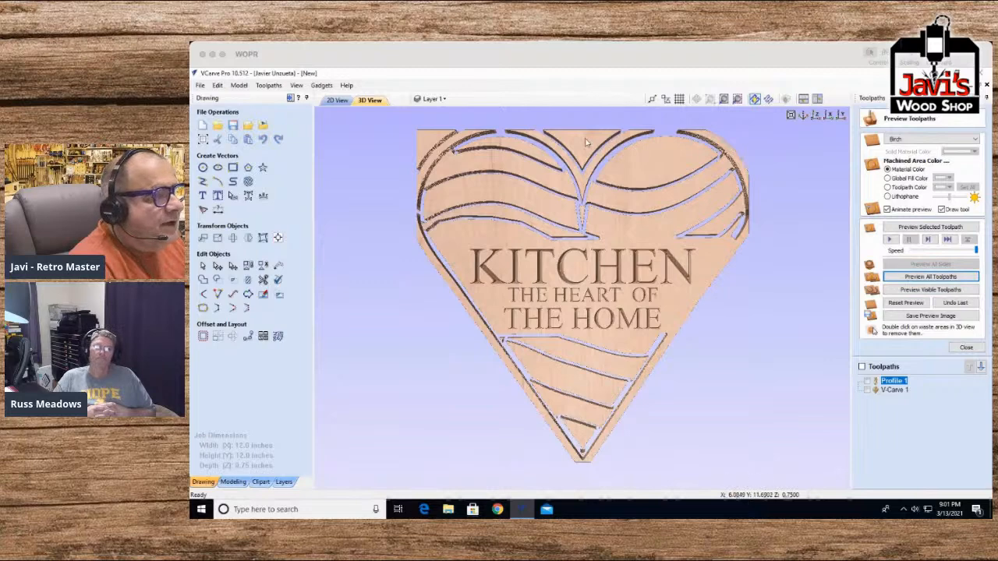
double_click(587, 141)
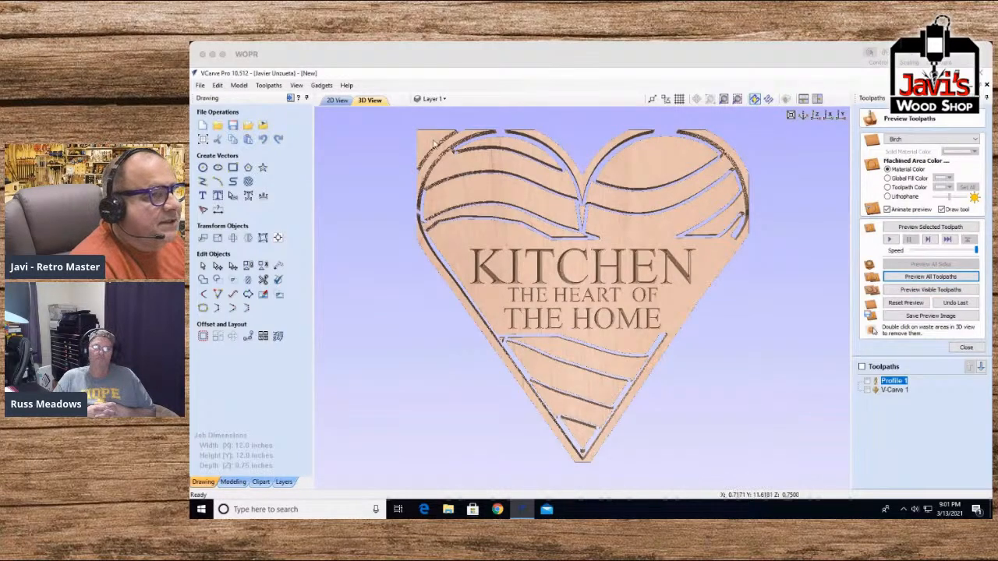
double_click(428, 142)
Step: Remove the cutout pieces between the wave bands in both lobes and below the text from the 3D preview
double_click(503, 216)
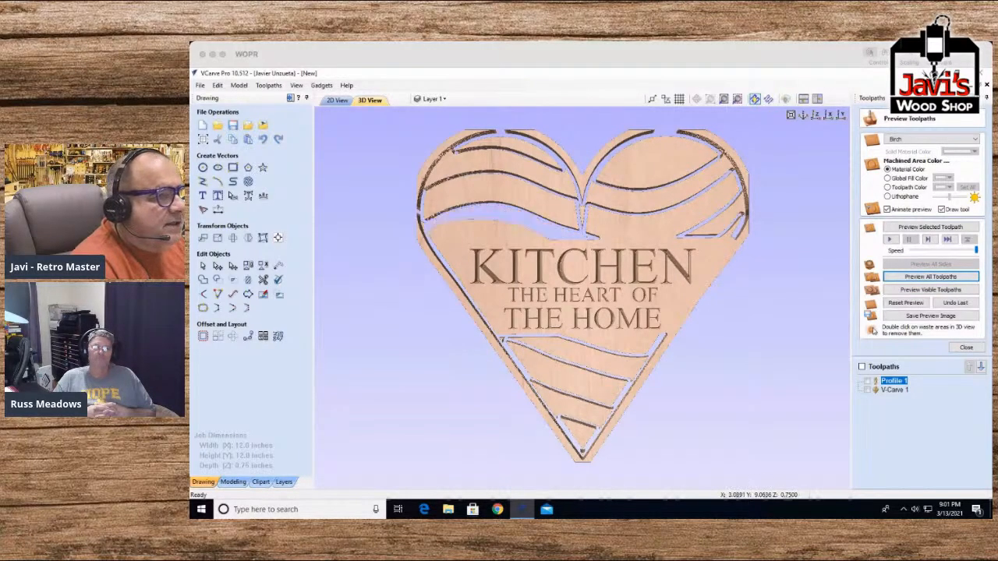
double_click(508, 166)
double_click(654, 203)
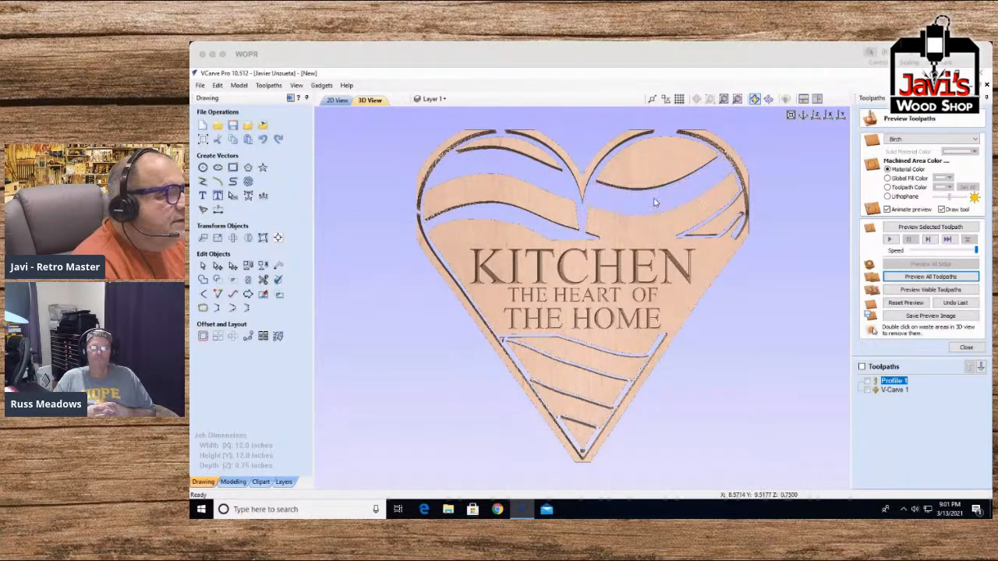
double_click(718, 227)
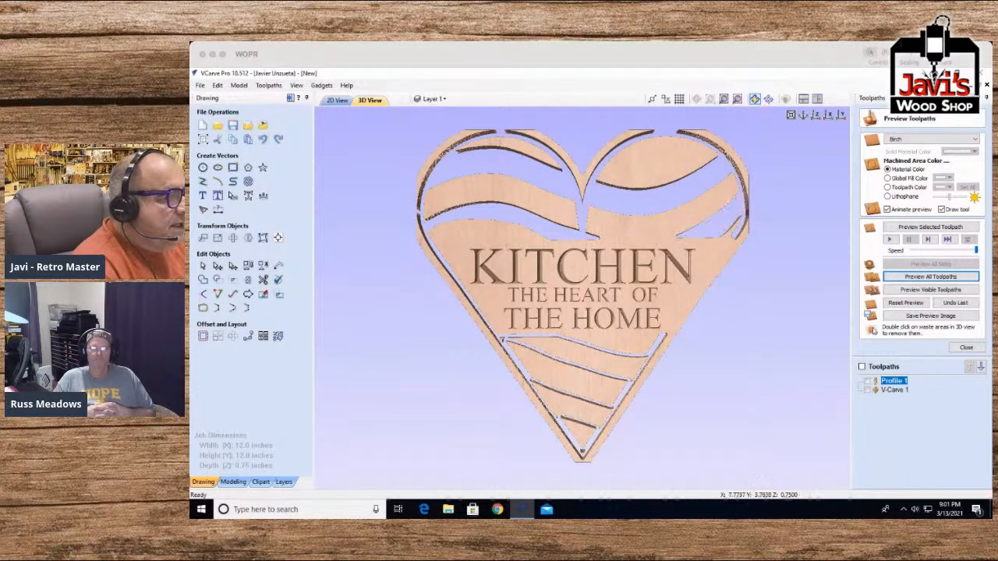
double_click(600, 366)
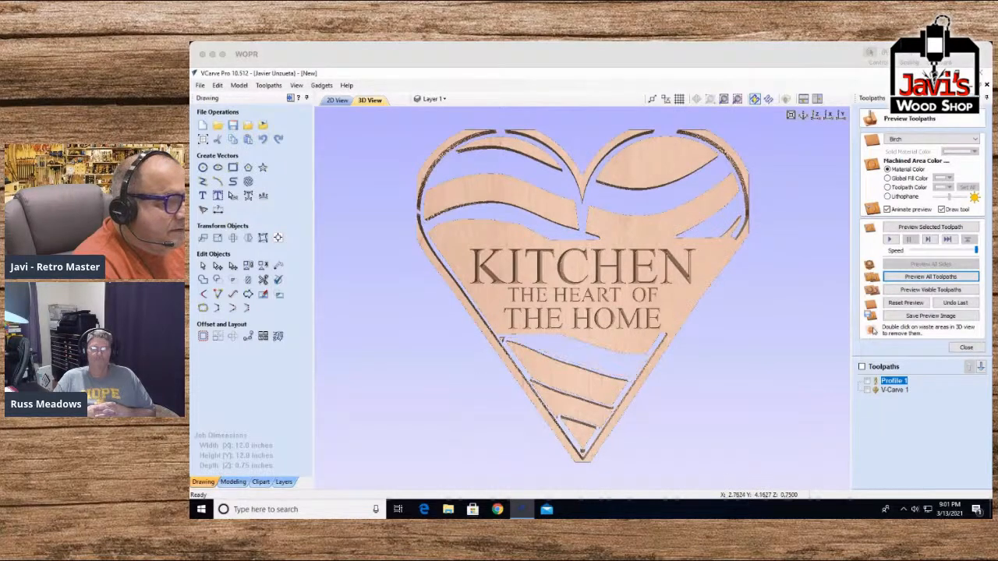
double_click(564, 404)
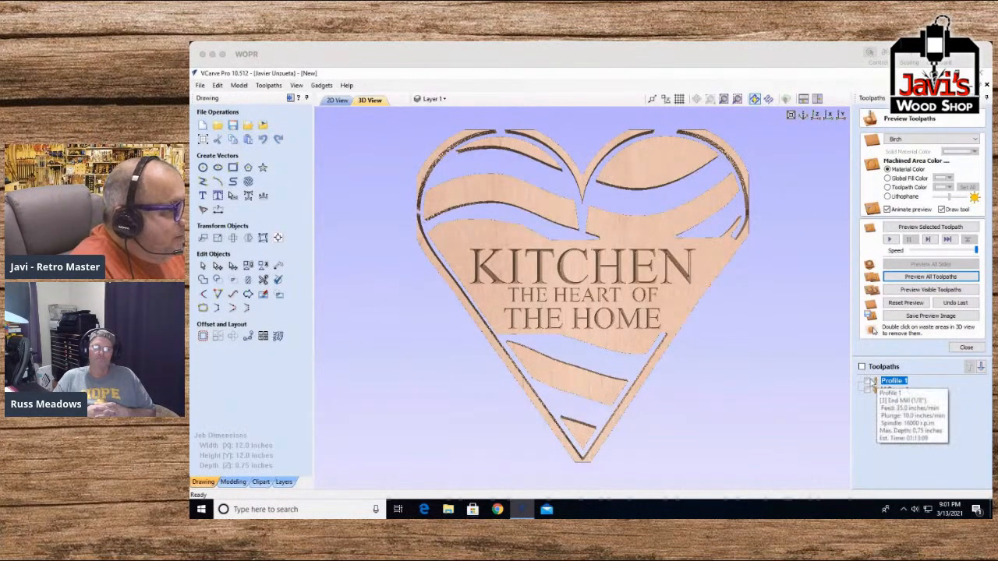
Step: Return to the 2D drawing and examine the left lobe's crescent vector and the closed vector surrounding the text by selecting each
left_click(332, 100)
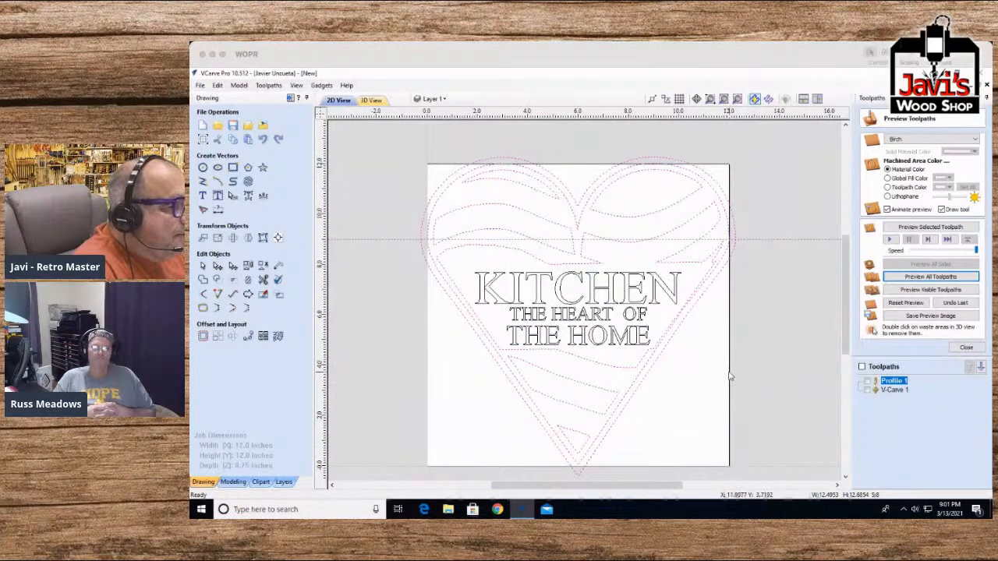
mouse_move(907, 390)
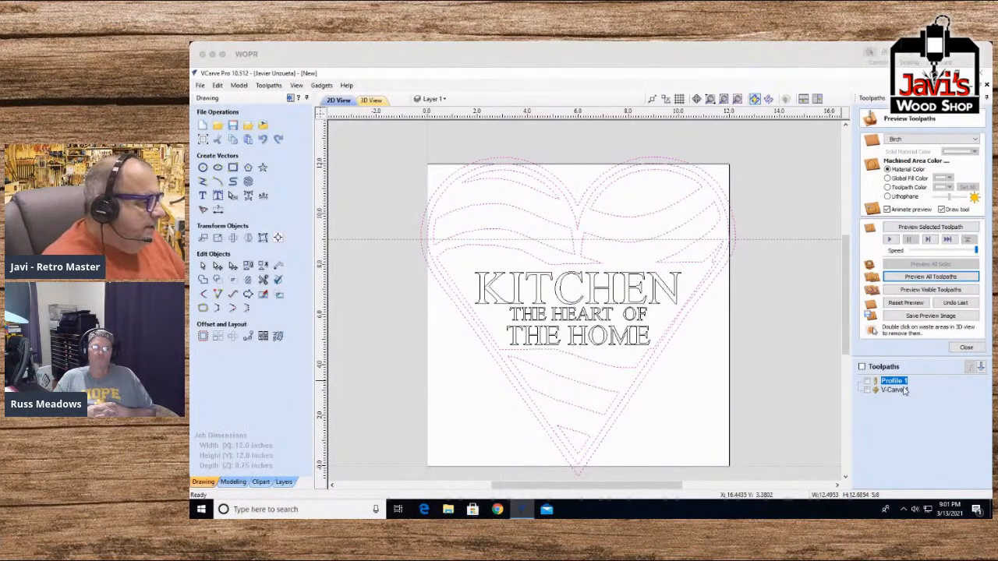
left_click(688, 379)
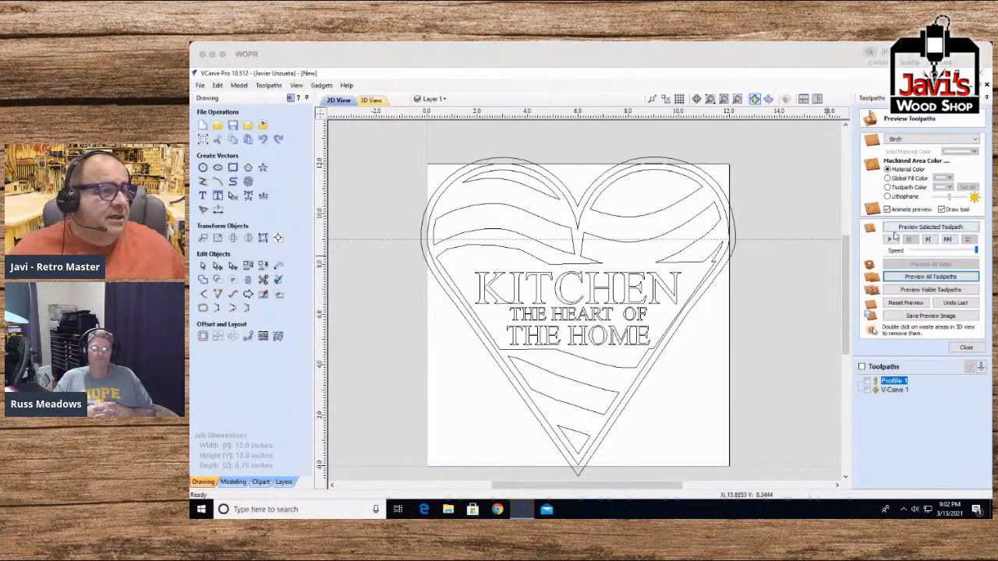
left_click(504, 178)
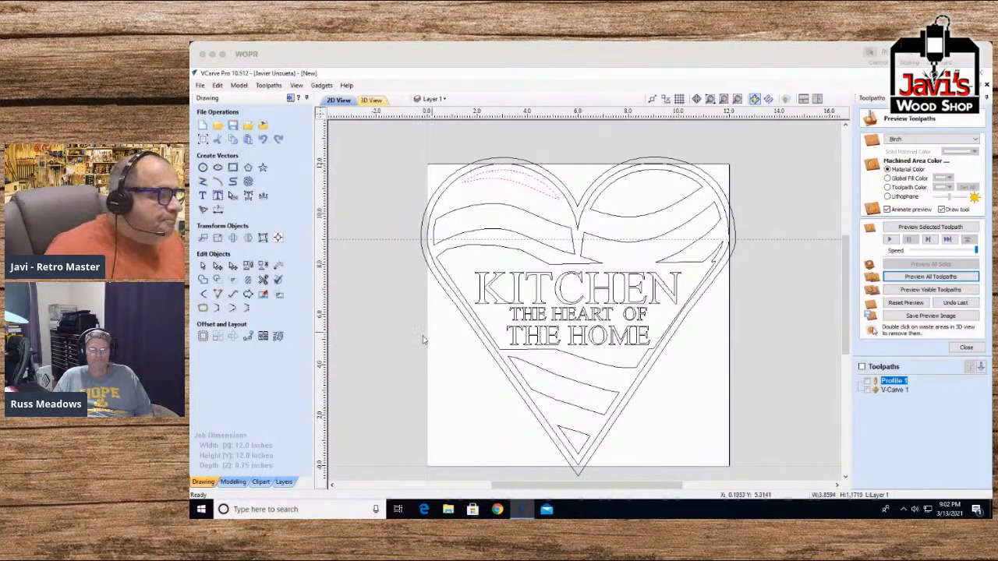
left_click(457, 289)
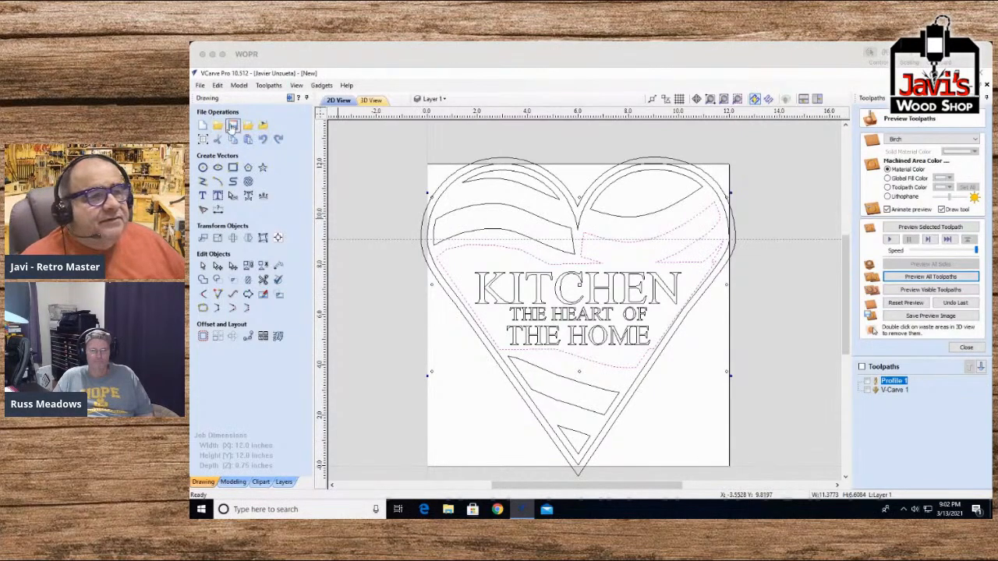
Step: Save the drawing as a new VCarve file named "kitchen heart flag sign" on the Desktop
left_click(200, 85)
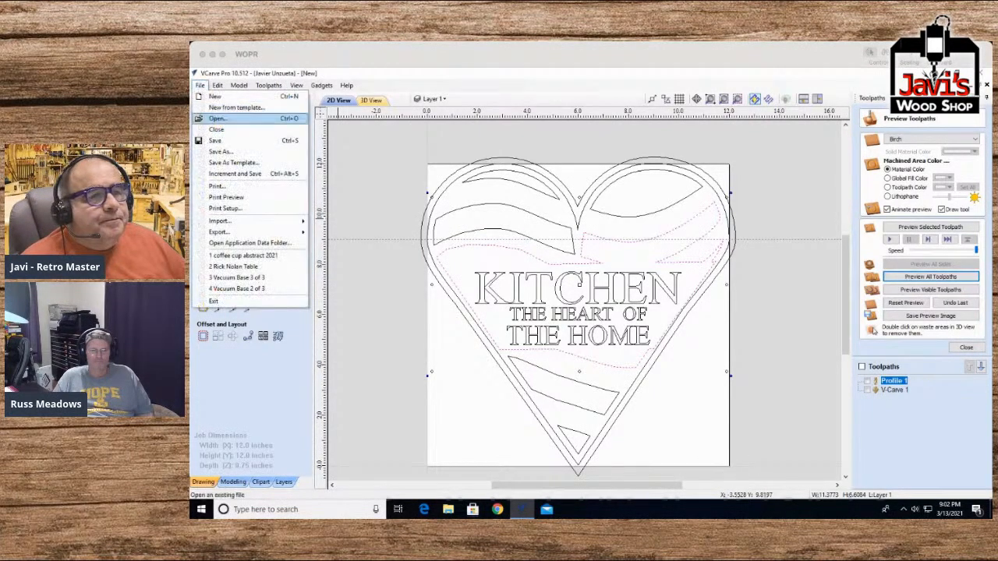
left_click(222, 156)
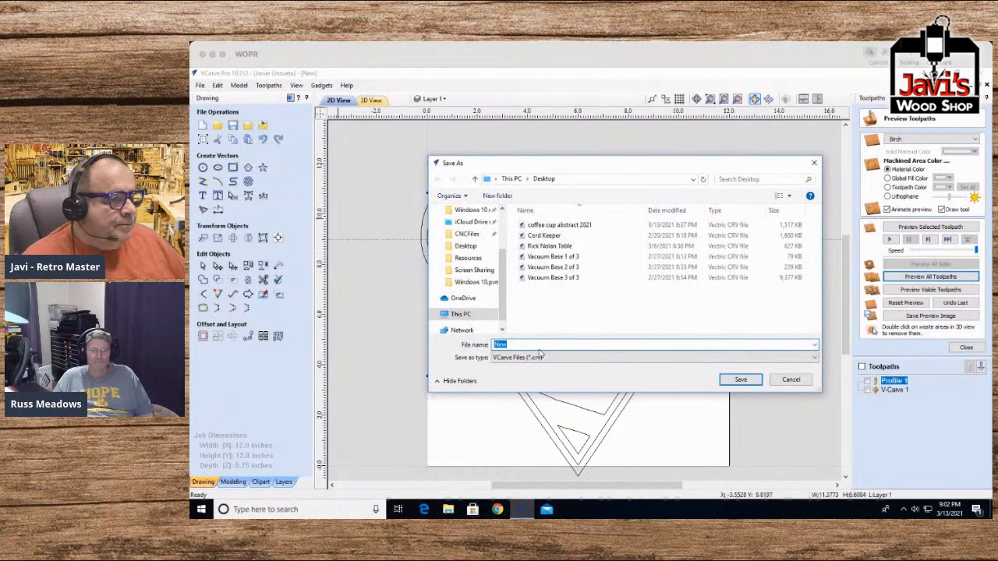
type("i")
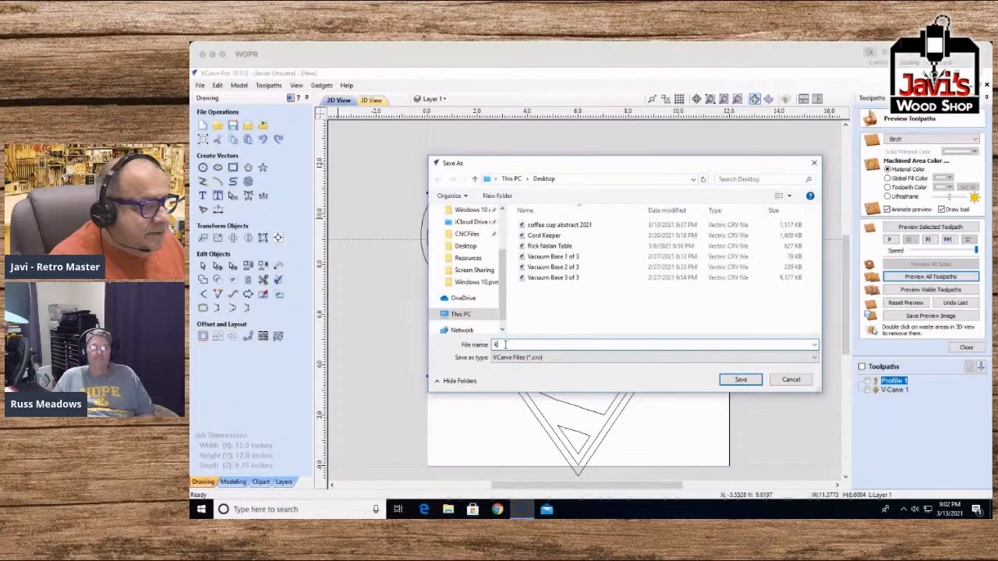
type("ck")
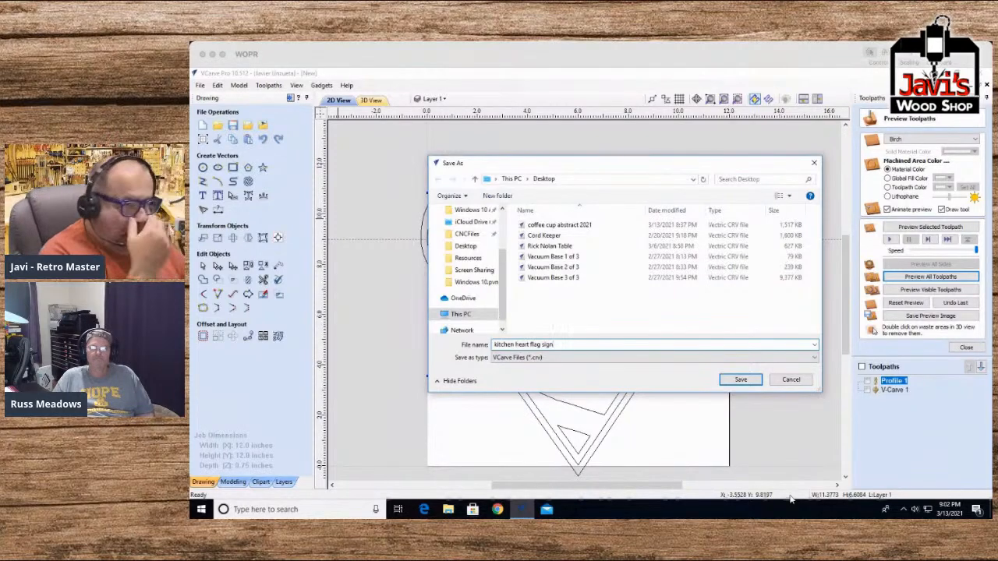
left_click(739, 380)
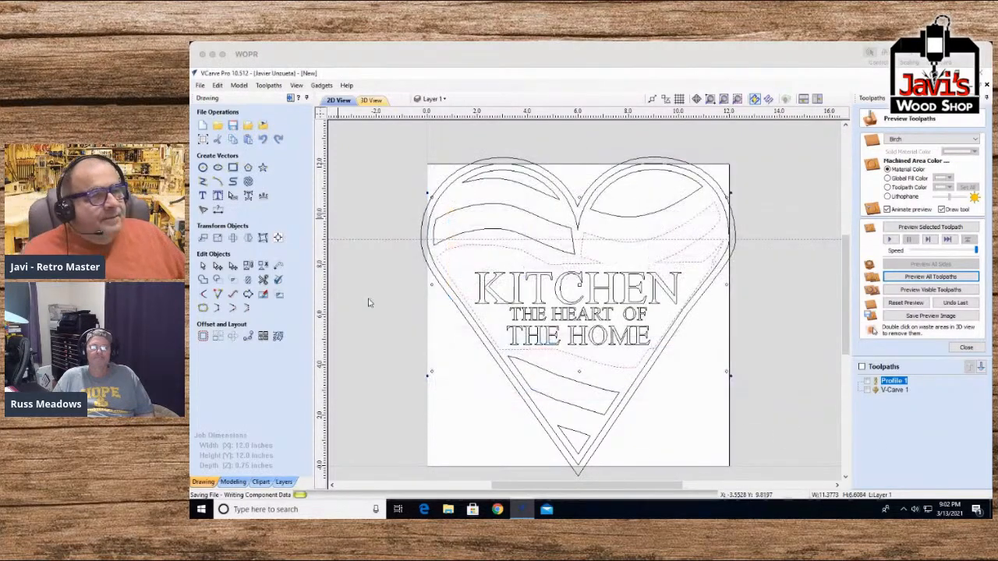
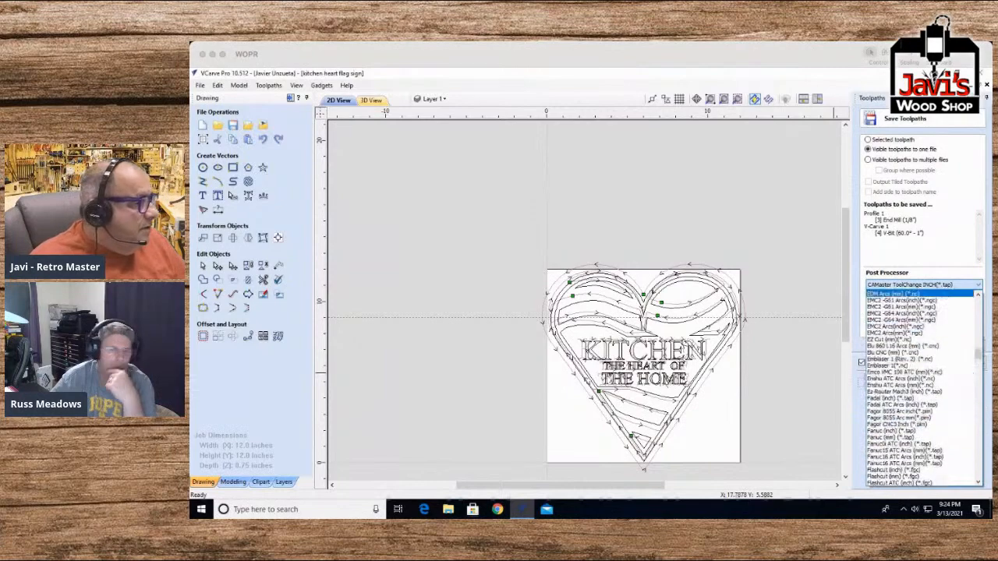
Step: Look through the available post processors and choose CAMaster ToolChange INCH (*.tap) for the toolpath output
scroll(920, 359, "up", 10)
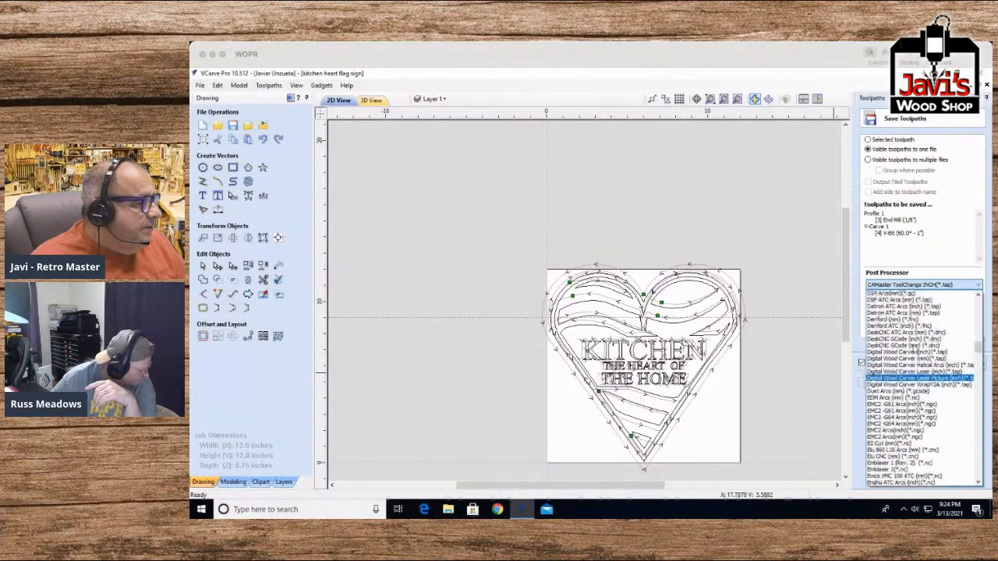
scroll(920, 355, "up", 3)
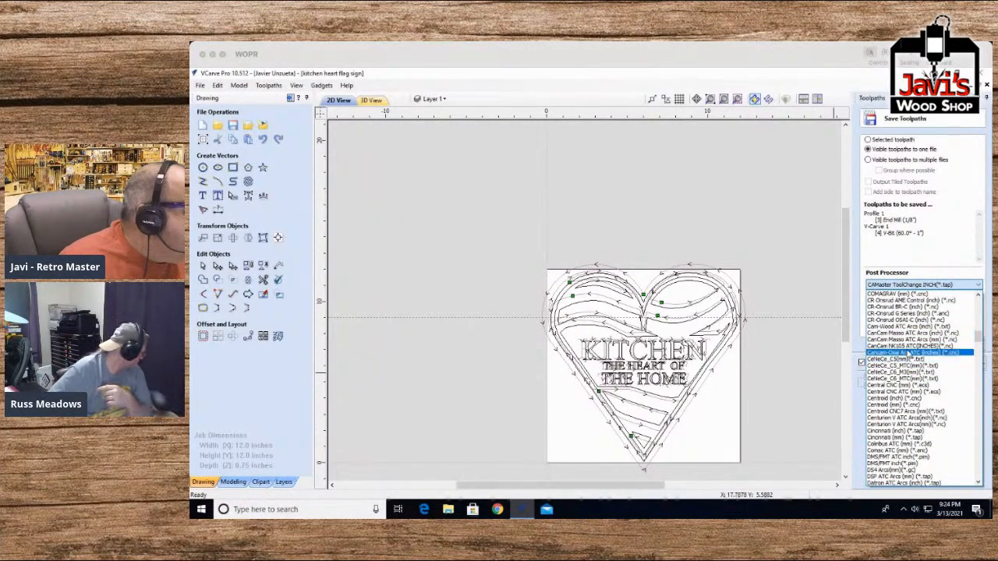
scroll(908, 353, "up", 1)
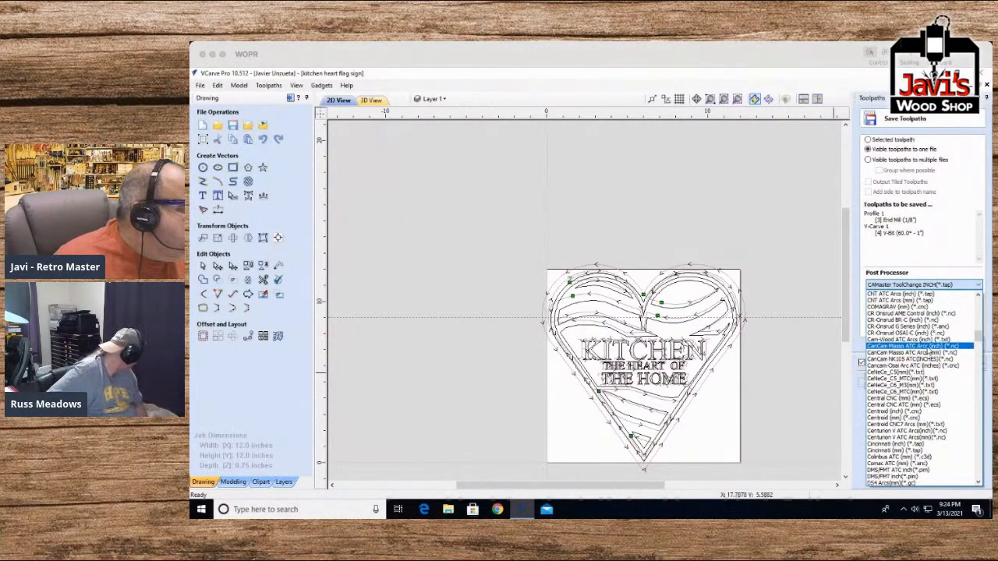
scroll(929, 351, "up", 1)
scroll(929, 350, "up", 6)
scroll(913, 419, "down", 2)
left_click_drag(978, 336, 978, 298)
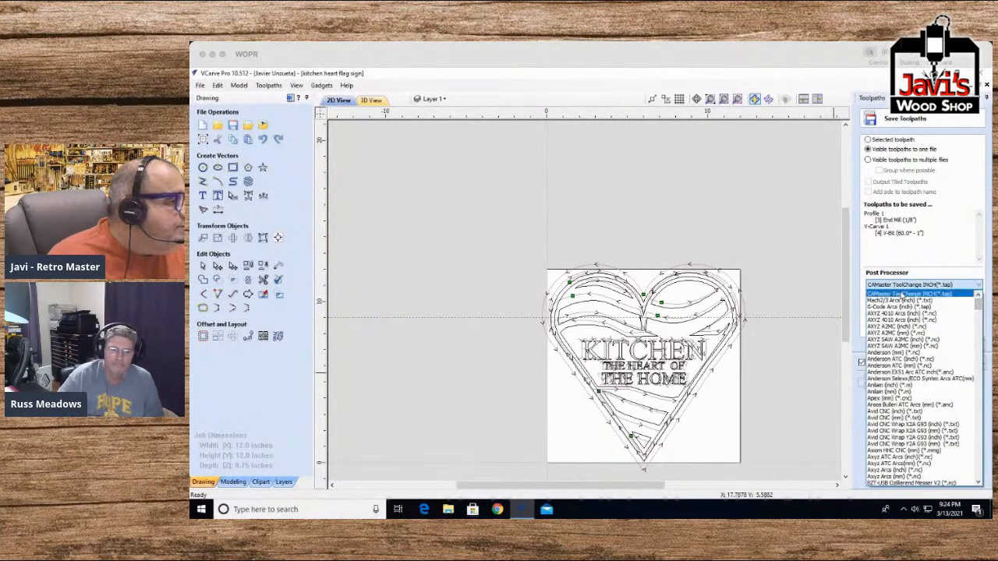
left_click(902, 295)
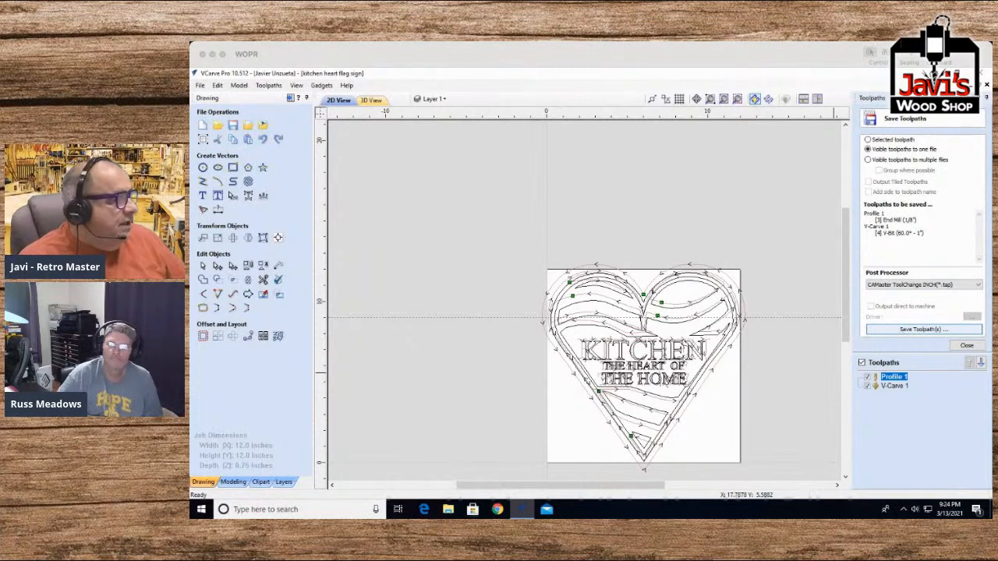
Step: Save the visible toolpaths to one file named "kitchen heart flag sign" on the Desktop, and save the project
left_click(911, 330)
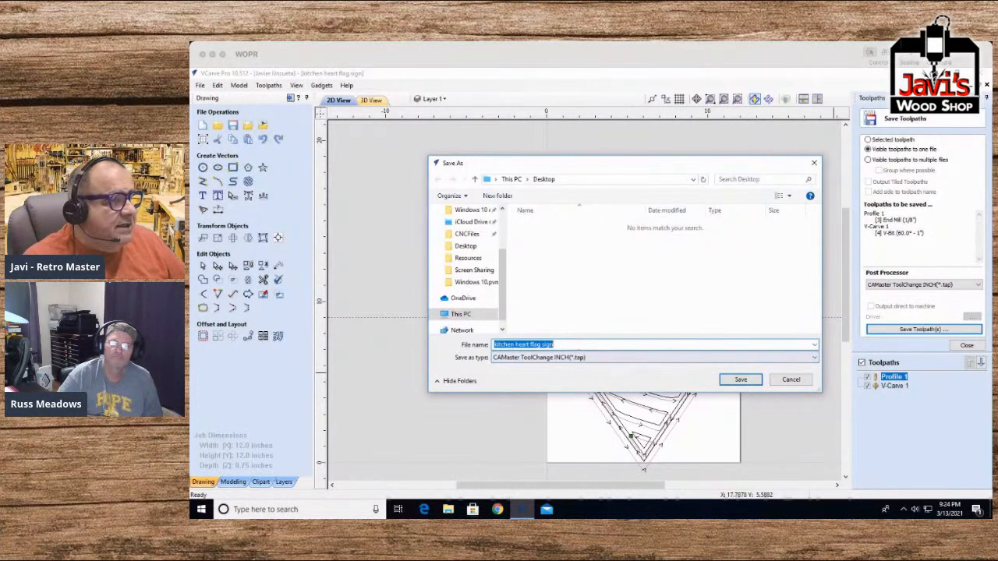
left_click(741, 380)
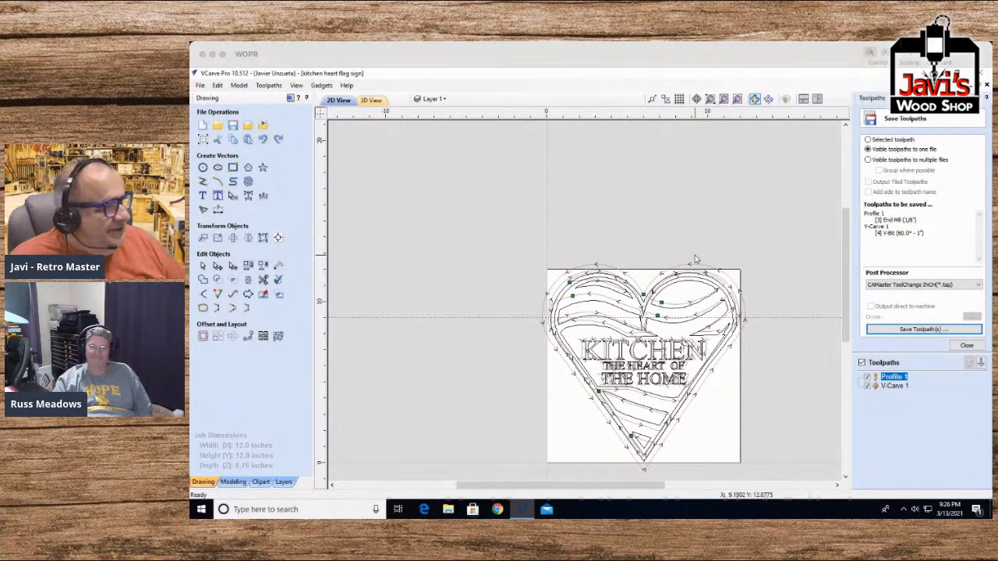
left_click(232, 127)
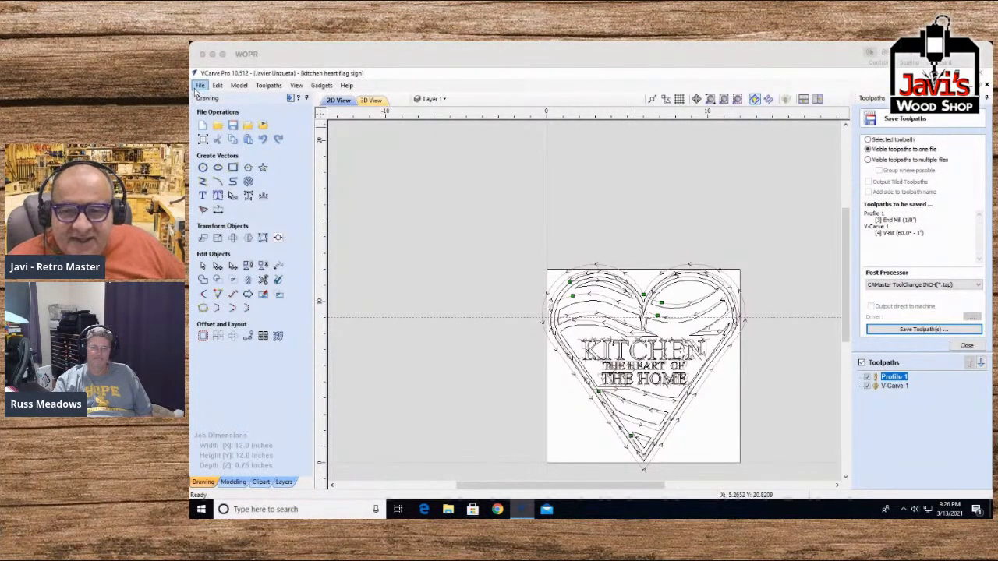